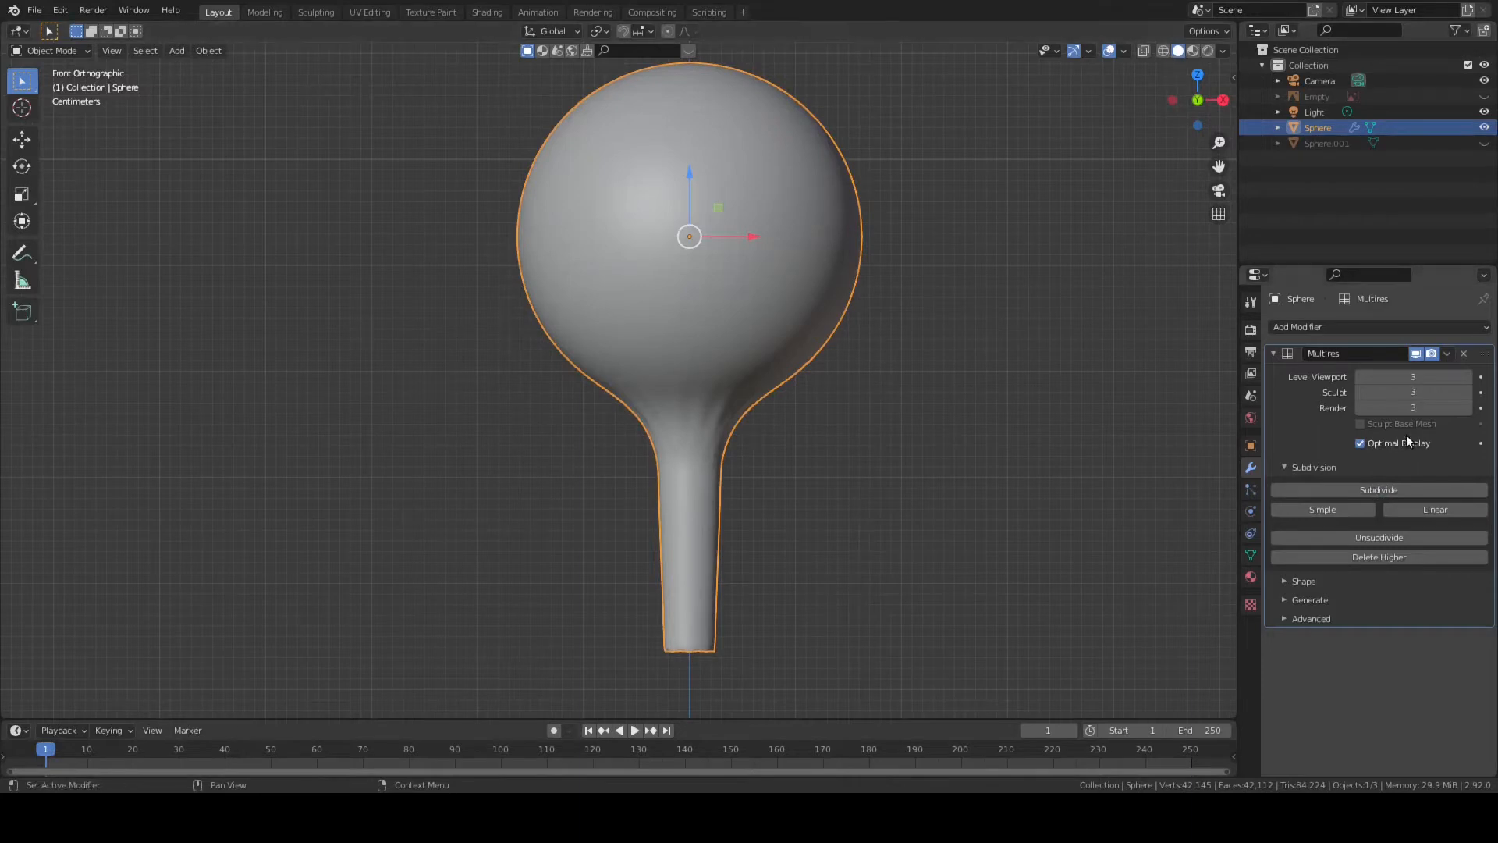
# - Compare the sphere's wireframe with the Multires Optimal Display off and on, then return to solid shading
pyautogui.click(1162, 50)
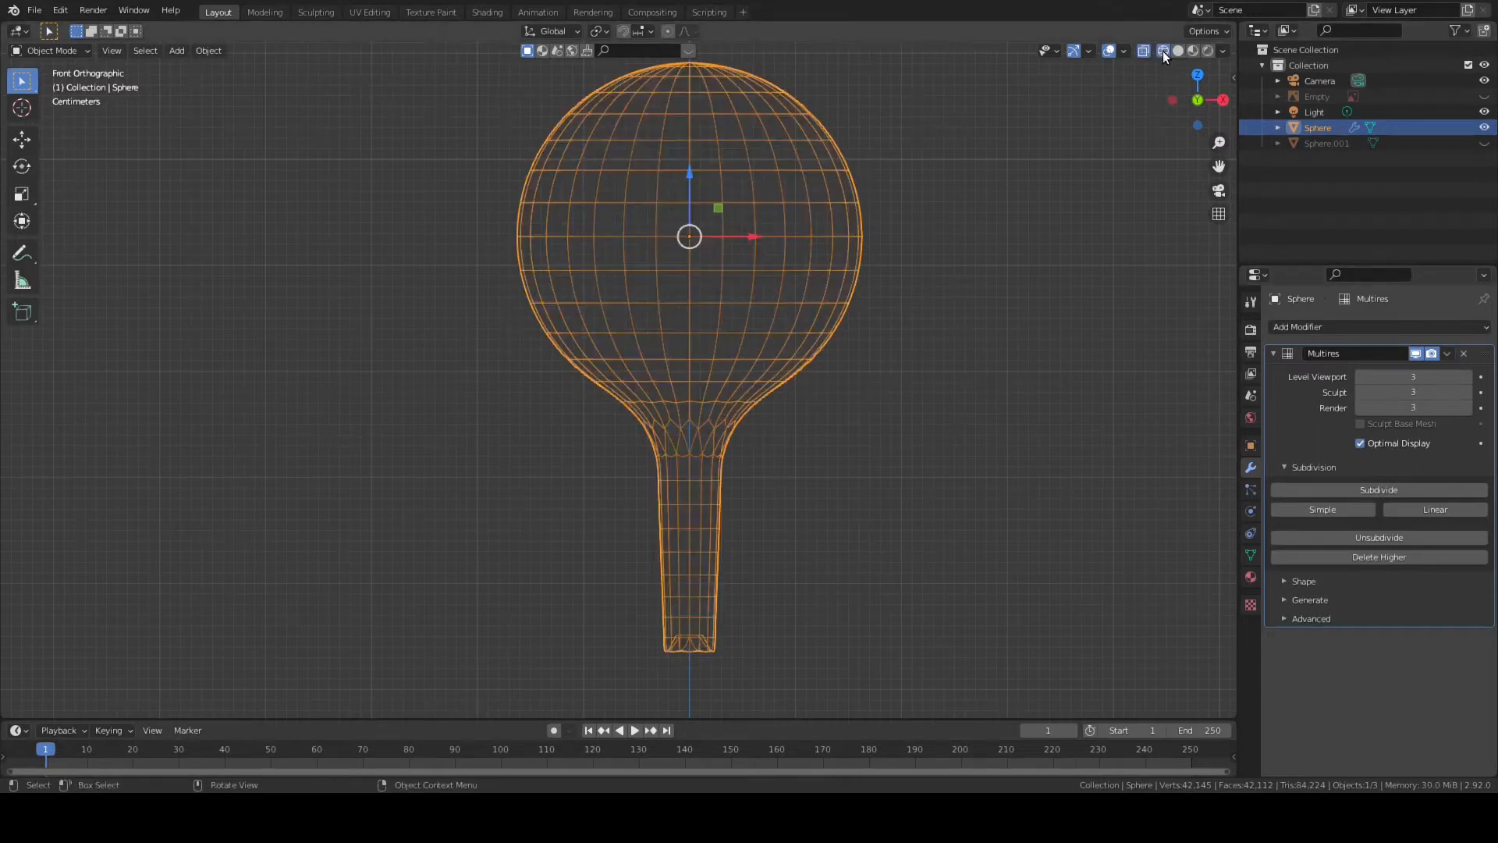
pyautogui.click(1359, 443)
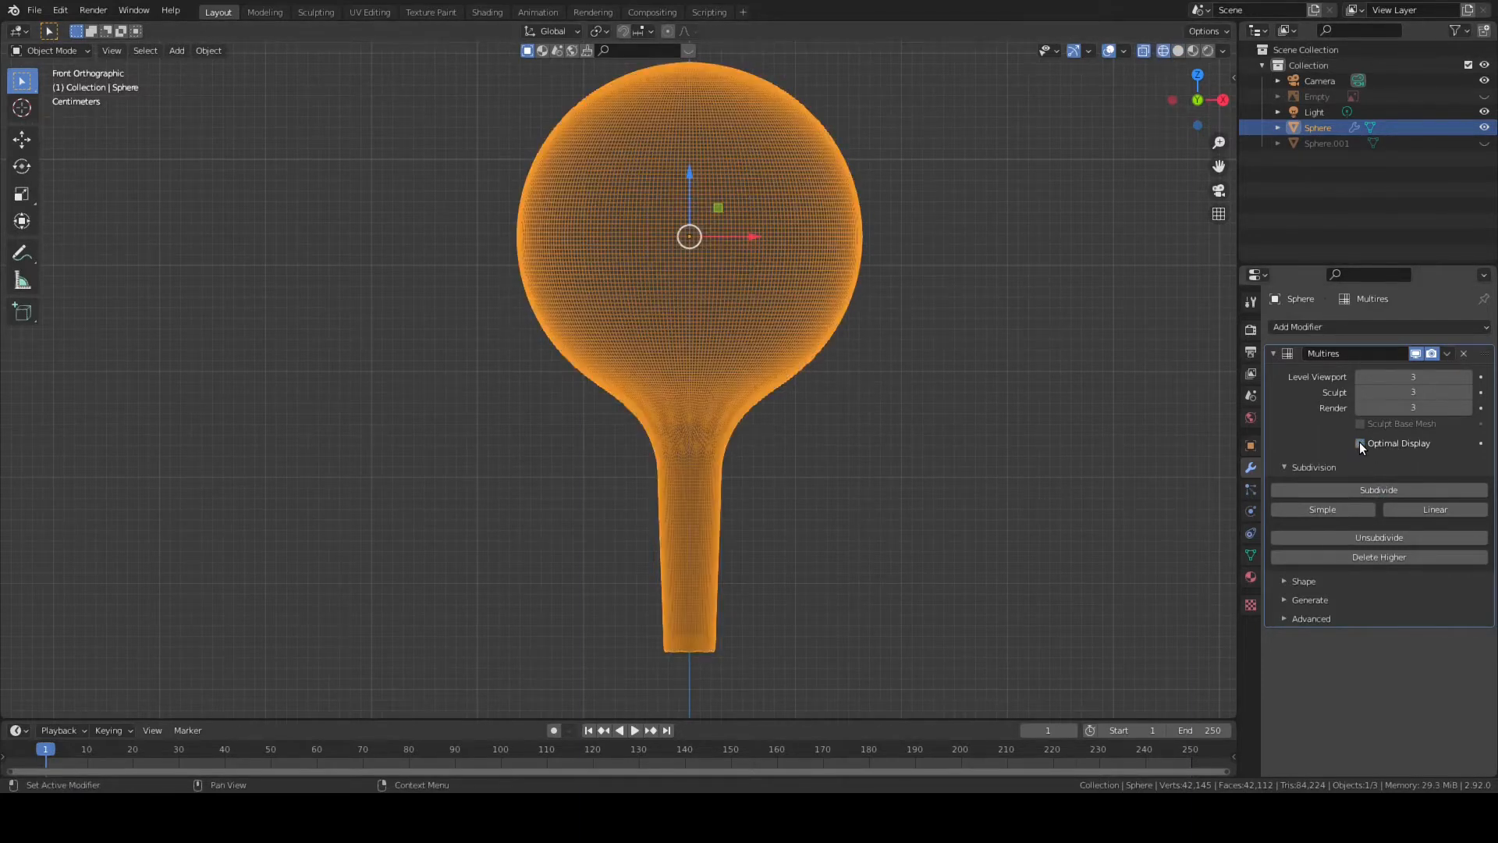
pyautogui.click(1359, 443)
pyautogui.click(1178, 50)
# - Switch the solid viewport's studio lighting to the second preset
pyautogui.keyDown('shift'); pyautogui.moveTo(1014, 318); pyautogui.dragTo(1014, 386, button='middle'); pyautogui.keyUp('shift')
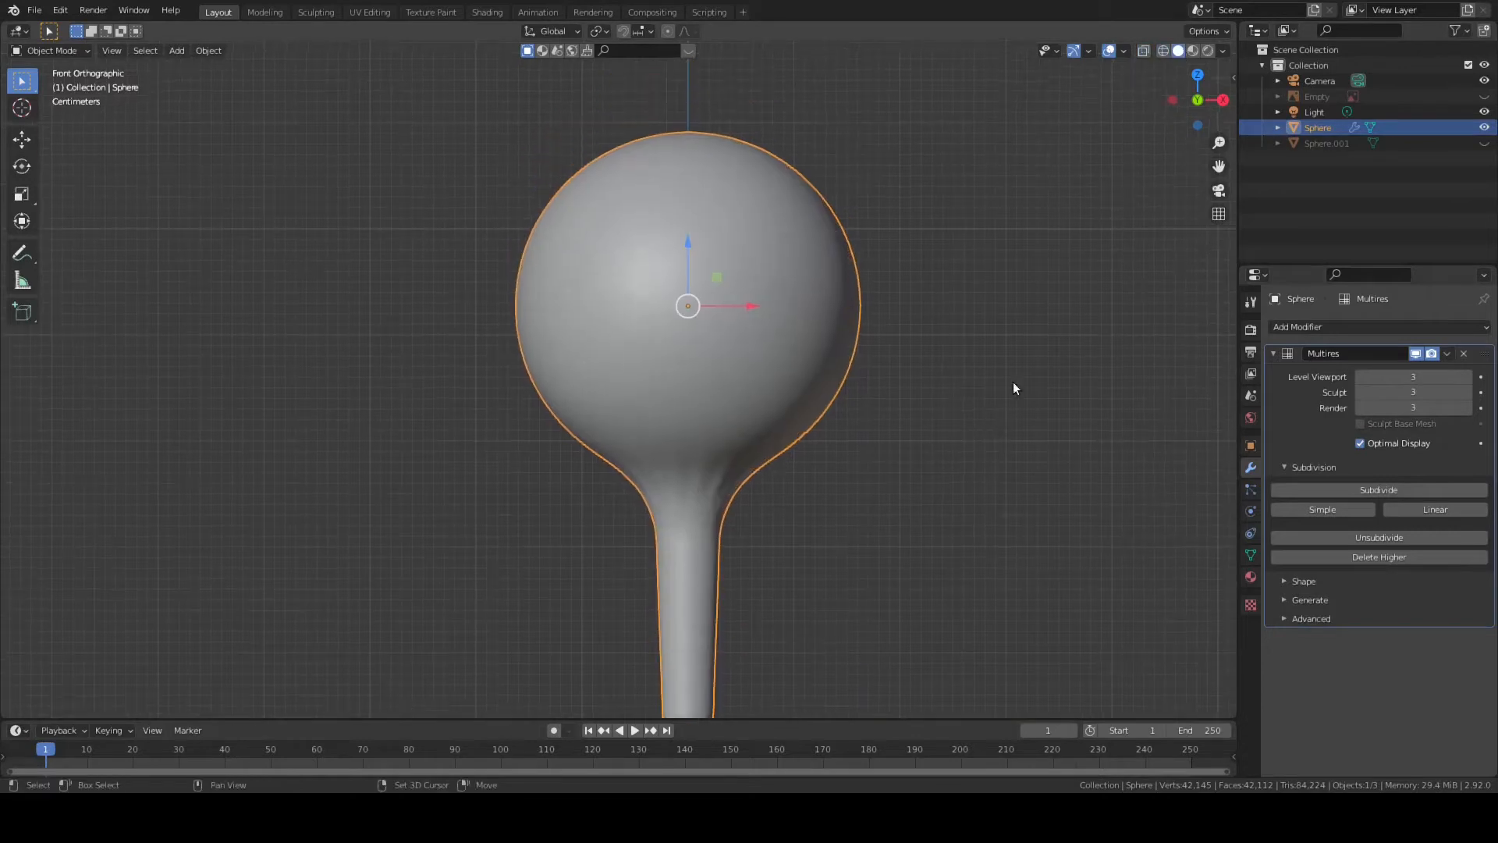
pyautogui.click(1223, 51)
pyautogui.click(1215, 167)
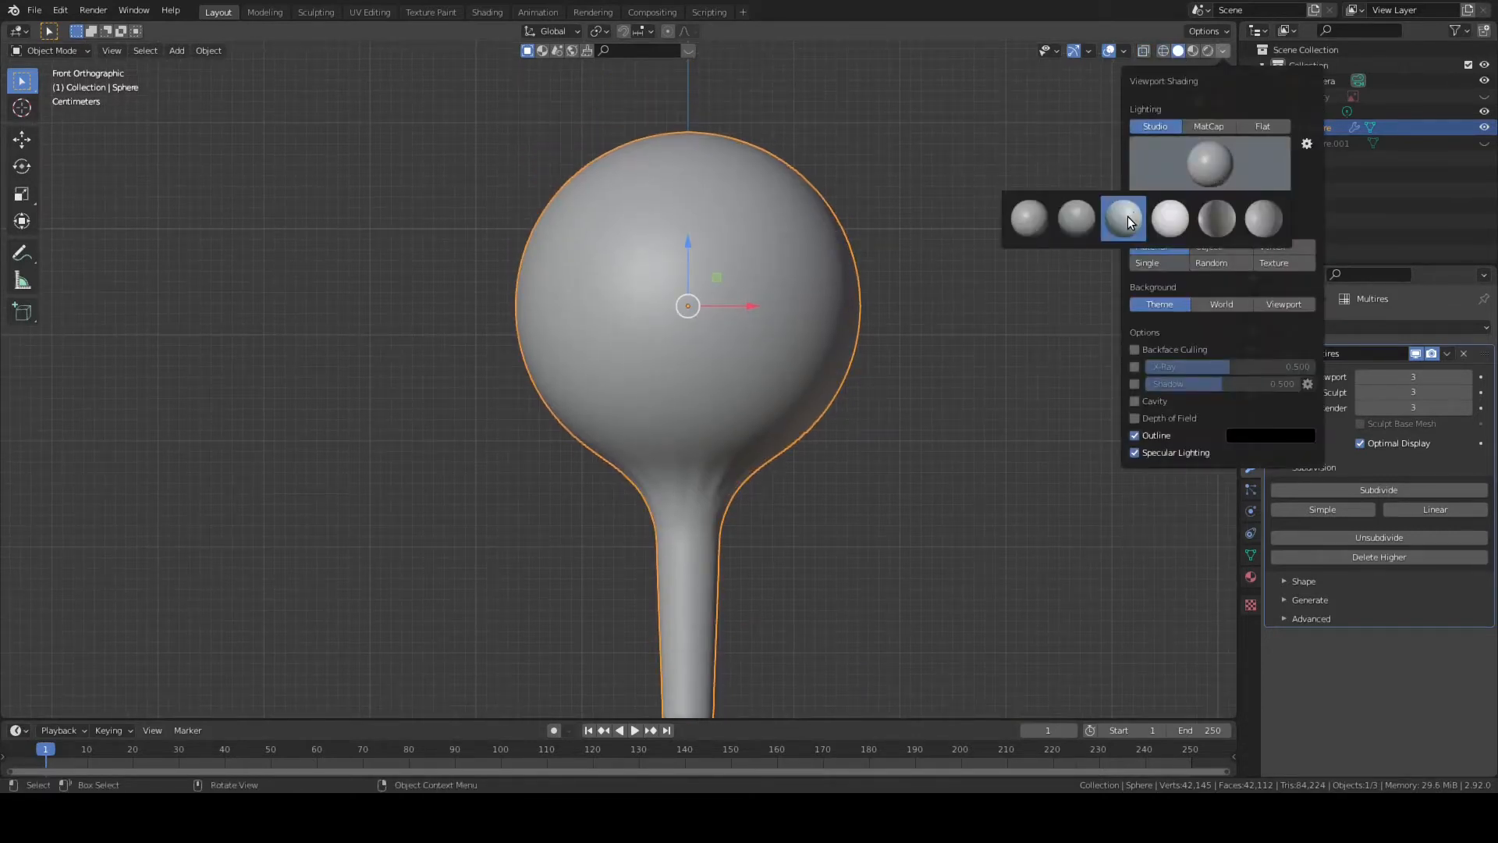
pyautogui.click(1079, 224)
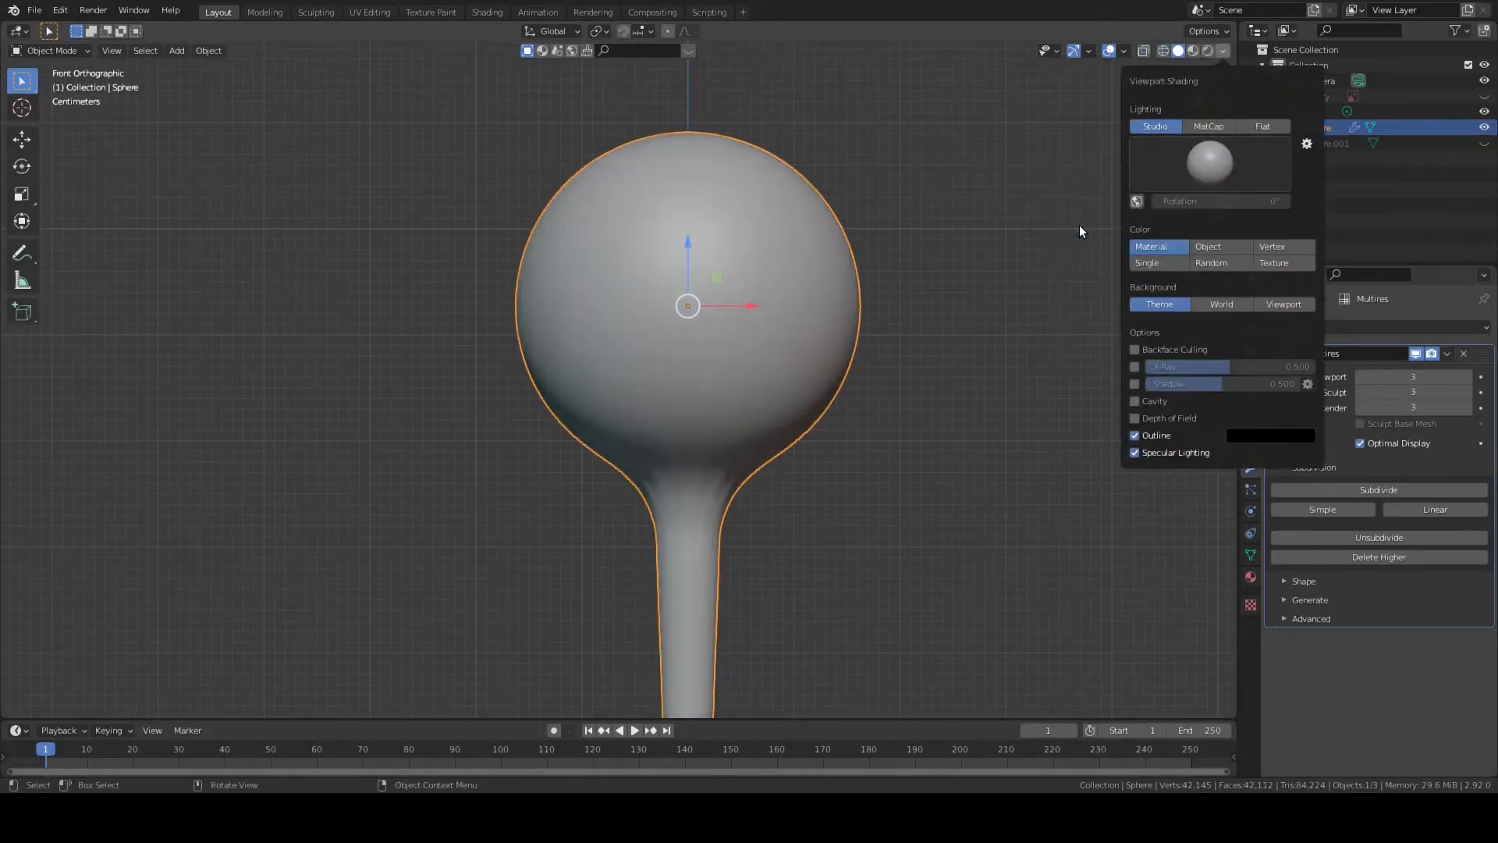
pyautogui.moveTo(935, 384)
pyautogui.keyDown('shift'); pyautogui.mouseDown(button='middle')
pyautogui.moveTo(970, 368)
pyautogui.moveTo(957, 405)
pyautogui.mouseUp(button='middle'); pyautogui.keyUp('shift')
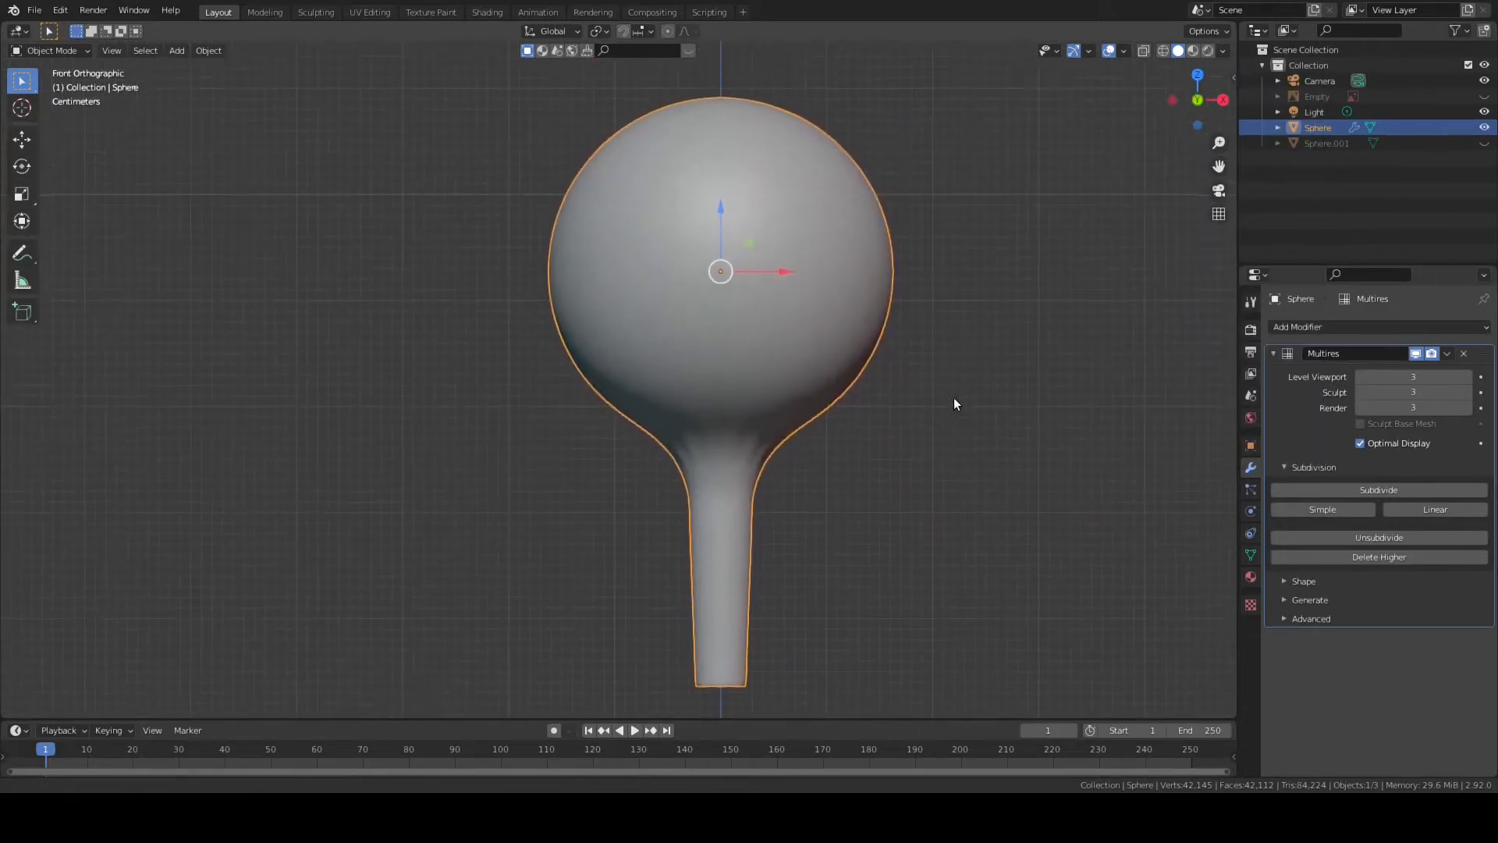
# - Set the solid viewport's lighting to MatCap with the dark red clay preset
pyautogui.click(1223, 51)
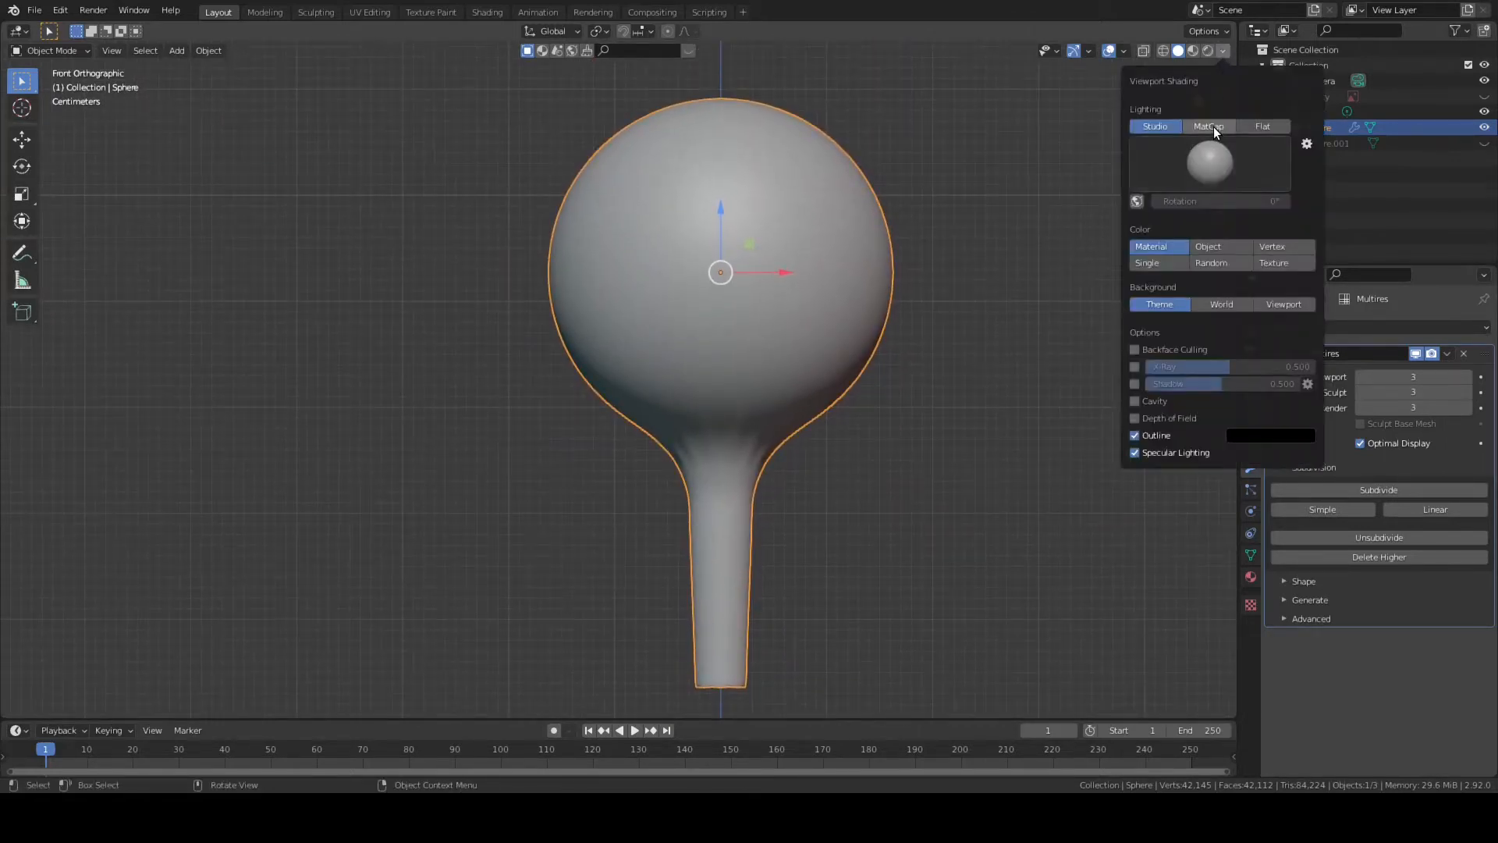
pyautogui.click(1214, 126)
pyautogui.click(1215, 160)
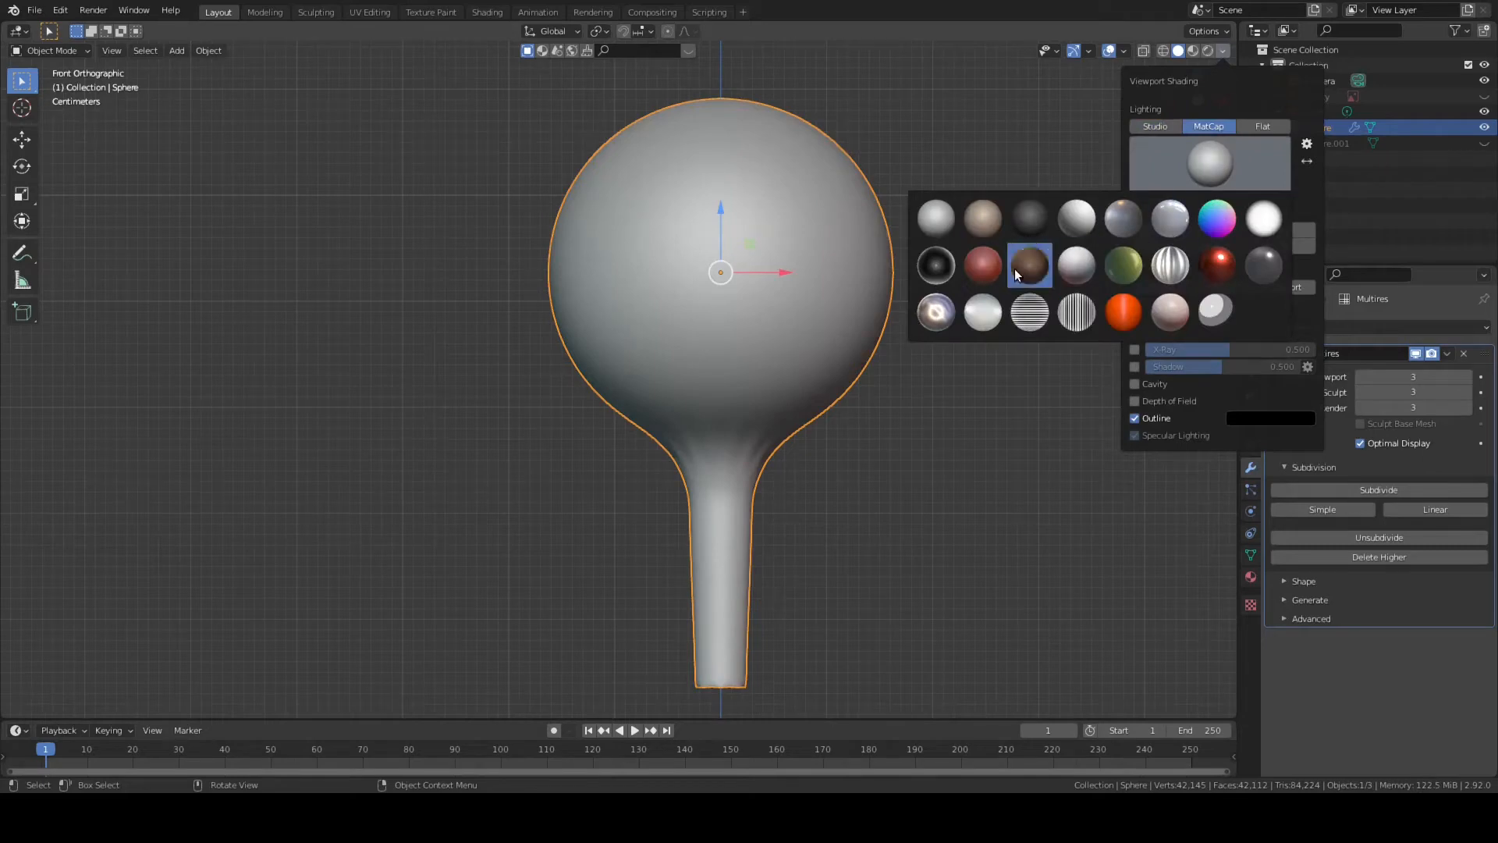
pyautogui.click(981, 264)
pyautogui.keyDown('shift'); pyautogui.moveTo(961, 262); pyautogui.dragTo(995, 248, button='middle'); pyautogui.keyUp('shift')
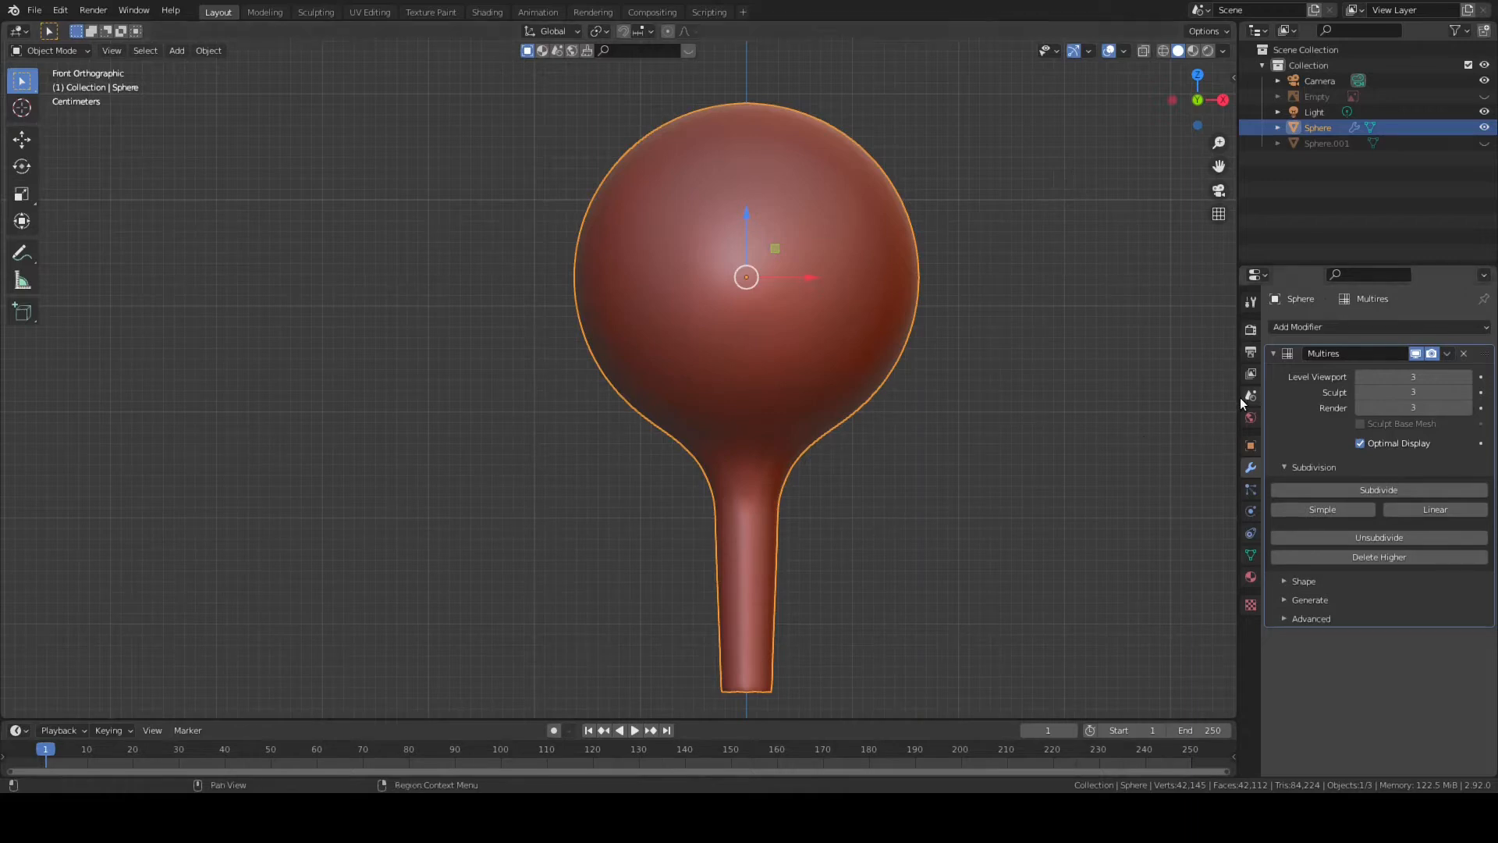
# - Deselect the cake pop mesh and unhide the Empty holding the reference image
pyautogui.click(906, 448)
pyautogui.scroll(1, 903, 428)
pyautogui.click(1484, 97)
pyautogui.scroll(-1, 1076, 372)
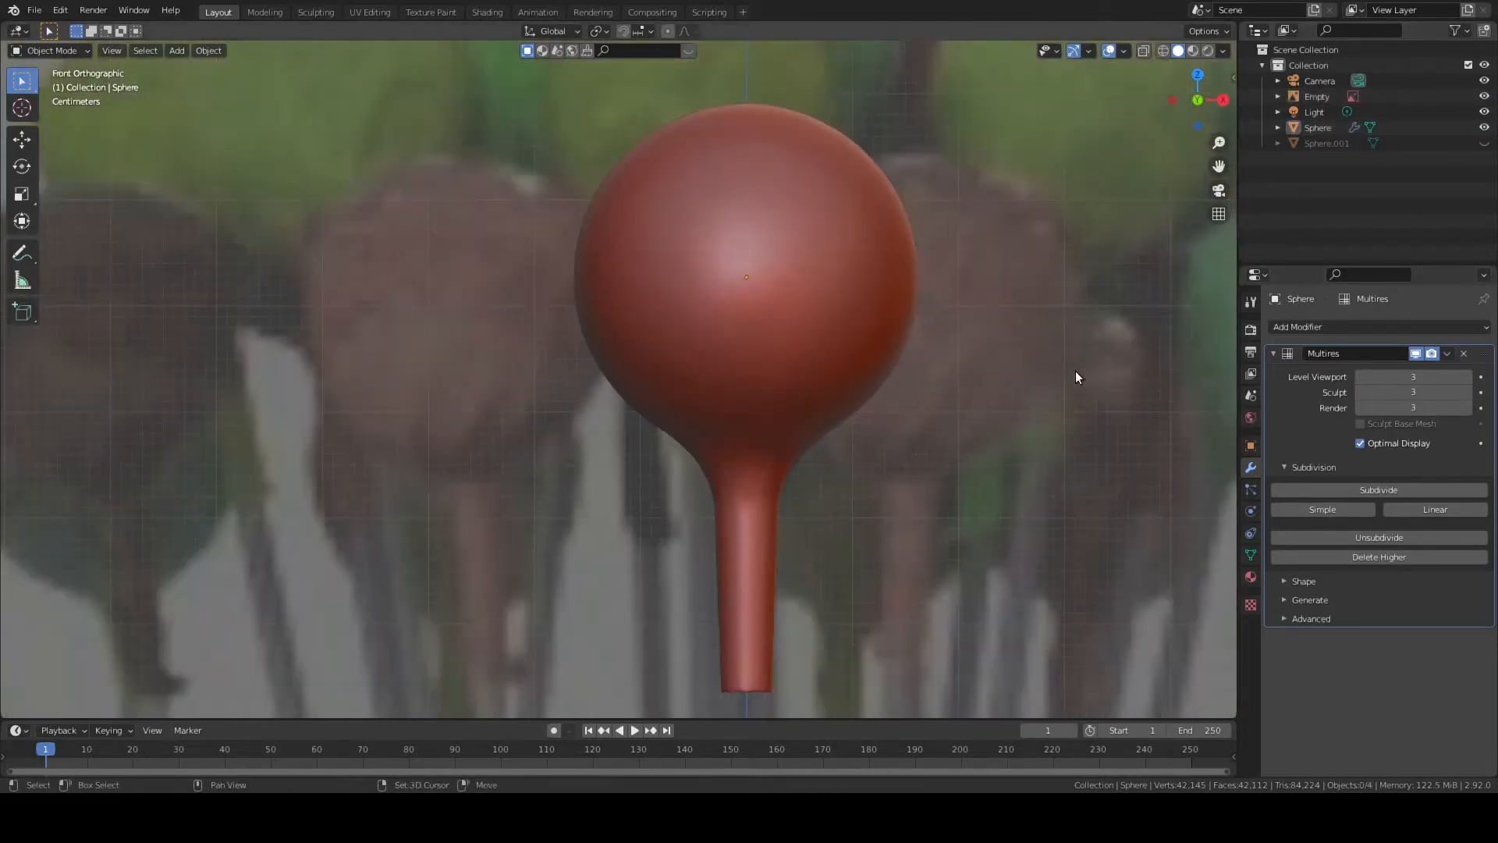
pyautogui.keyDown('shift'); pyautogui.moveTo(1075, 371); pyautogui.dragTo(1076, 358, button='middle'); pyautogui.keyUp('shift')
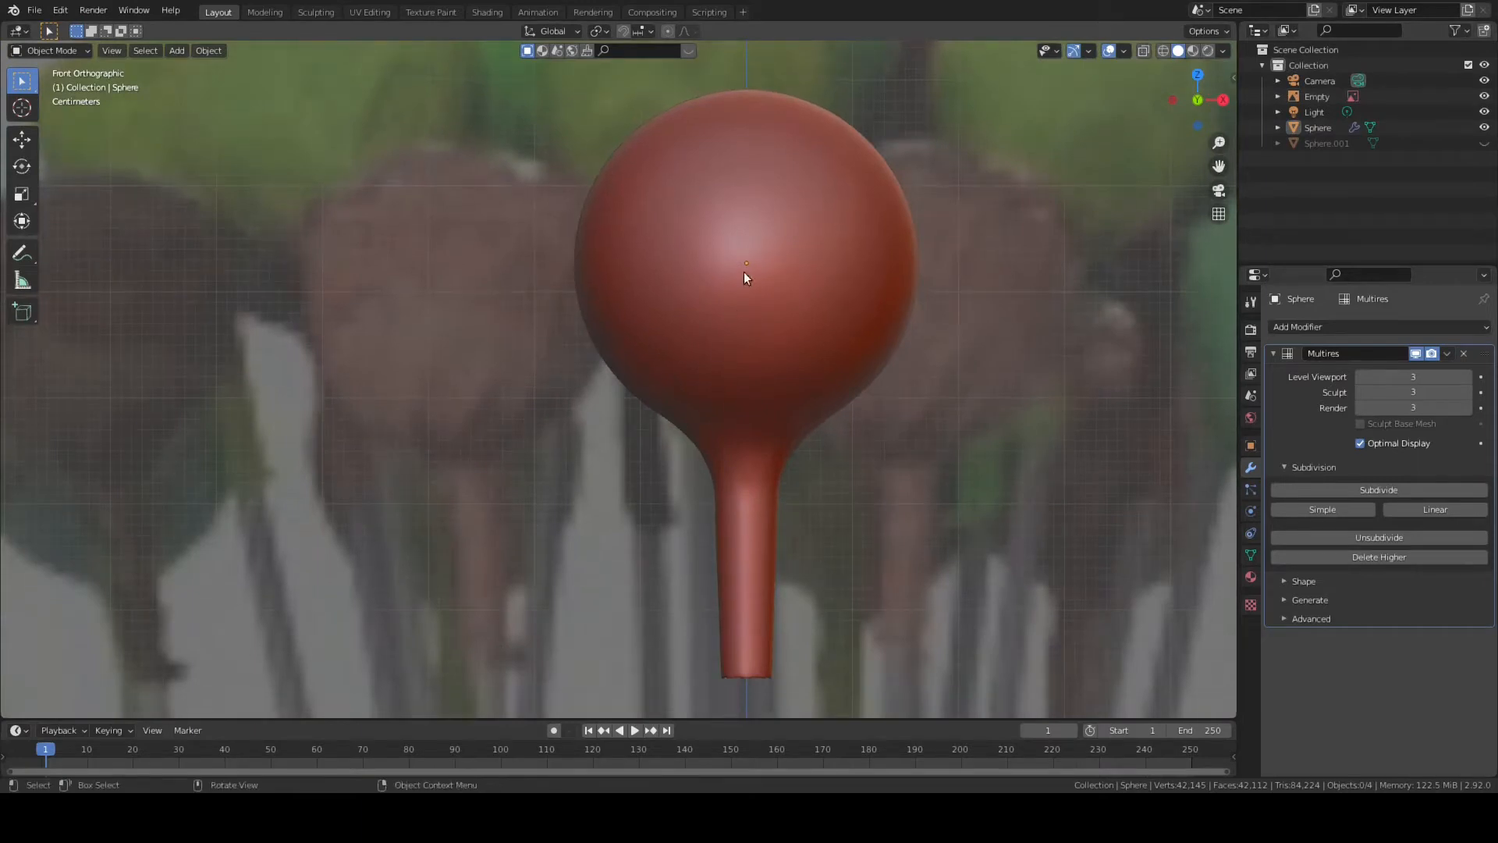
# - Switch to the Sculpting workspace and give its viewport a red MatCap
pyautogui.click(316, 12)
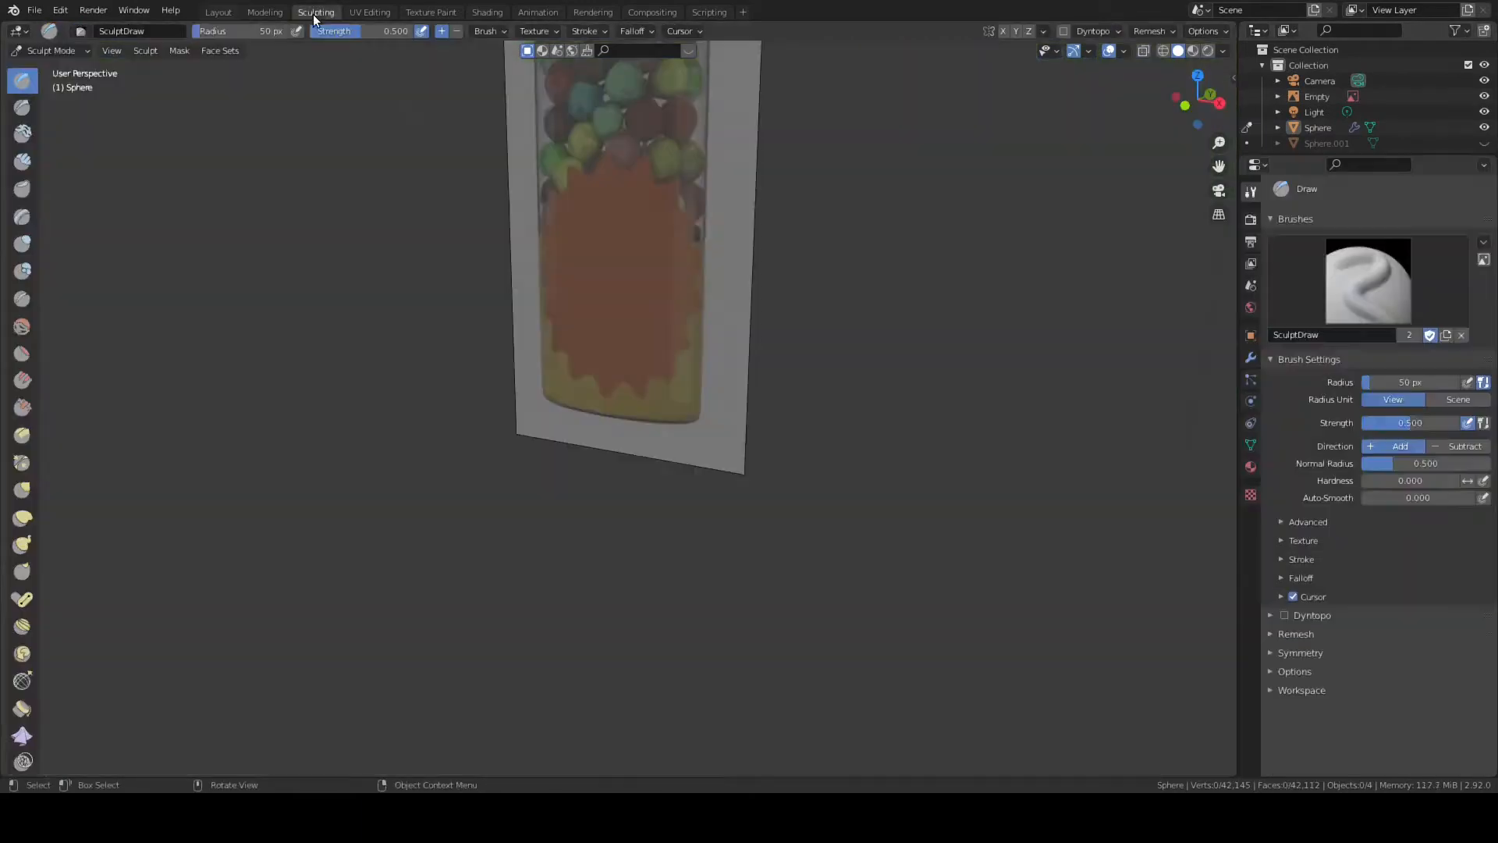
pyautogui.scroll(5, 980, 338)
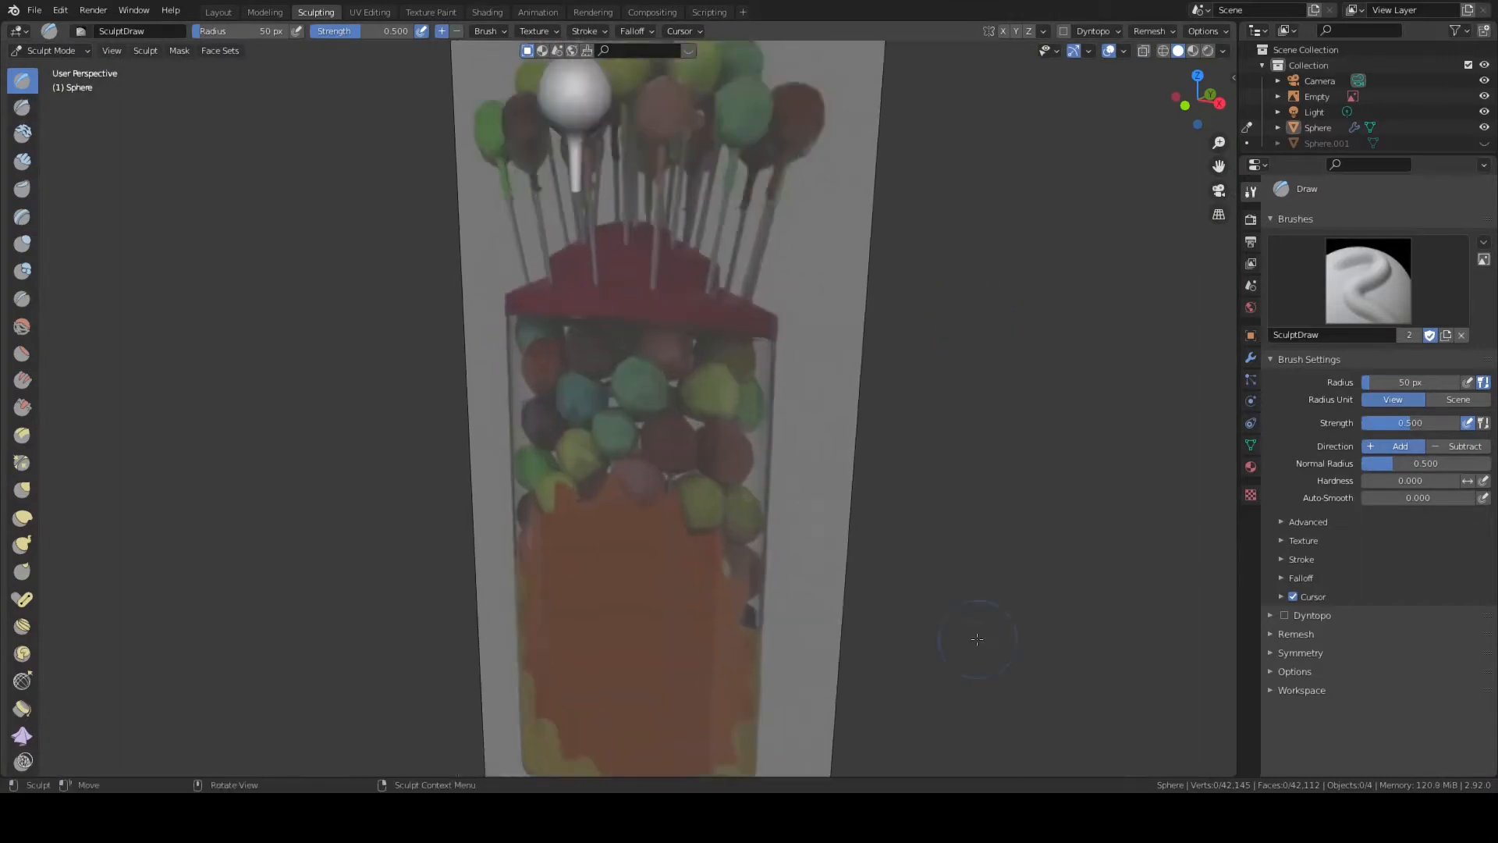
pyautogui.moveTo(1012, 486)
pyautogui.keyDown('shift'); pyautogui.mouseDown(button='middle')
pyautogui.moveTo(1000, 572)
pyautogui.moveTo(981, 555)
pyautogui.mouseUp(button='middle'); pyautogui.keyUp('shift')
pyautogui.scroll(4, 977, 547)
pyautogui.scroll(-2, 1014, 523)
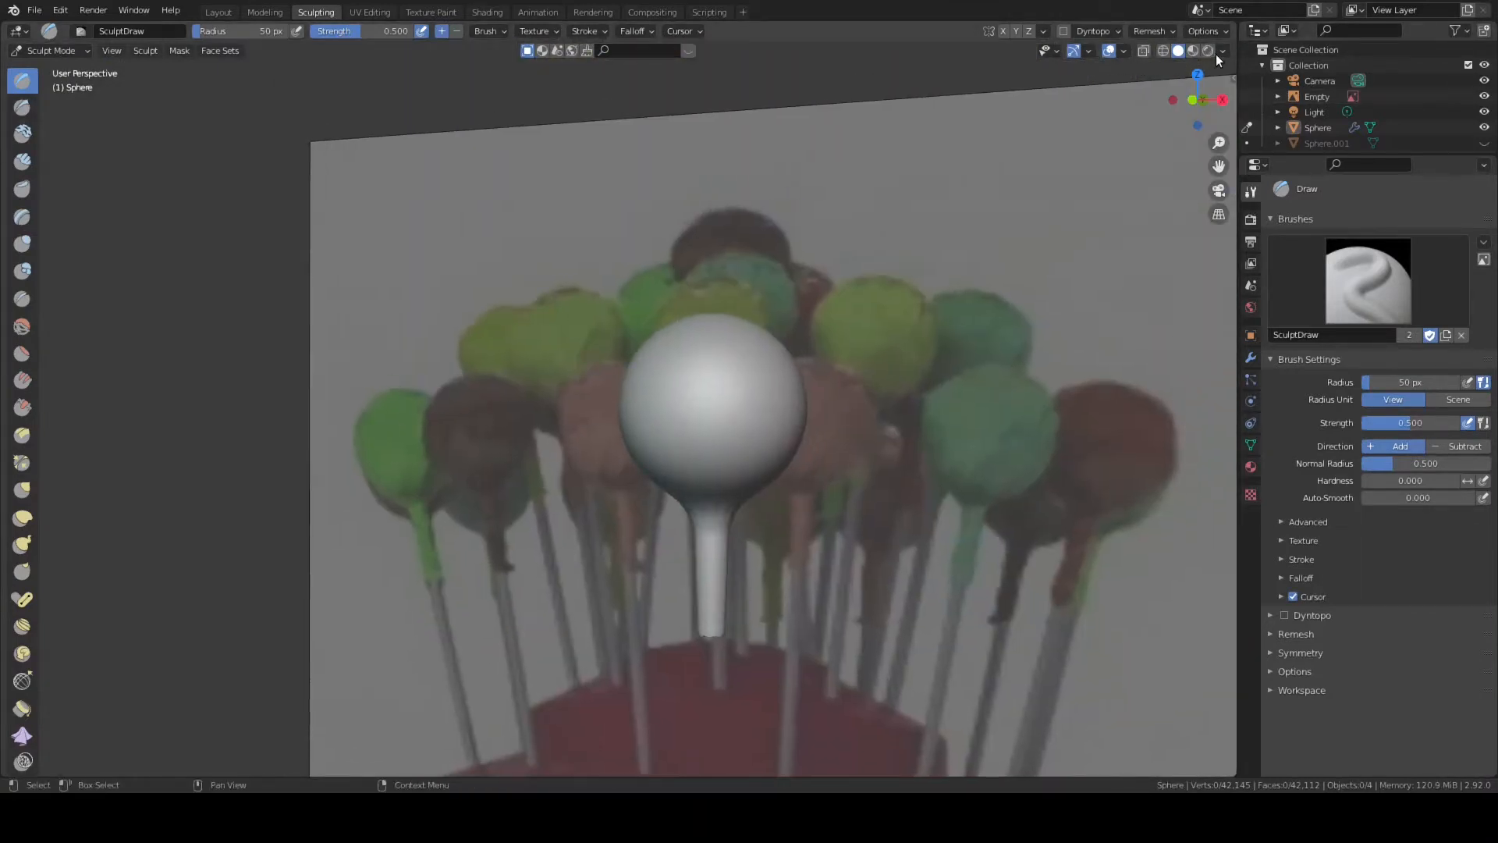
pyautogui.click(1222, 51)
pyautogui.click(1207, 160)
pyautogui.click(1123, 311)
pyautogui.scroll(3, 900, 462)
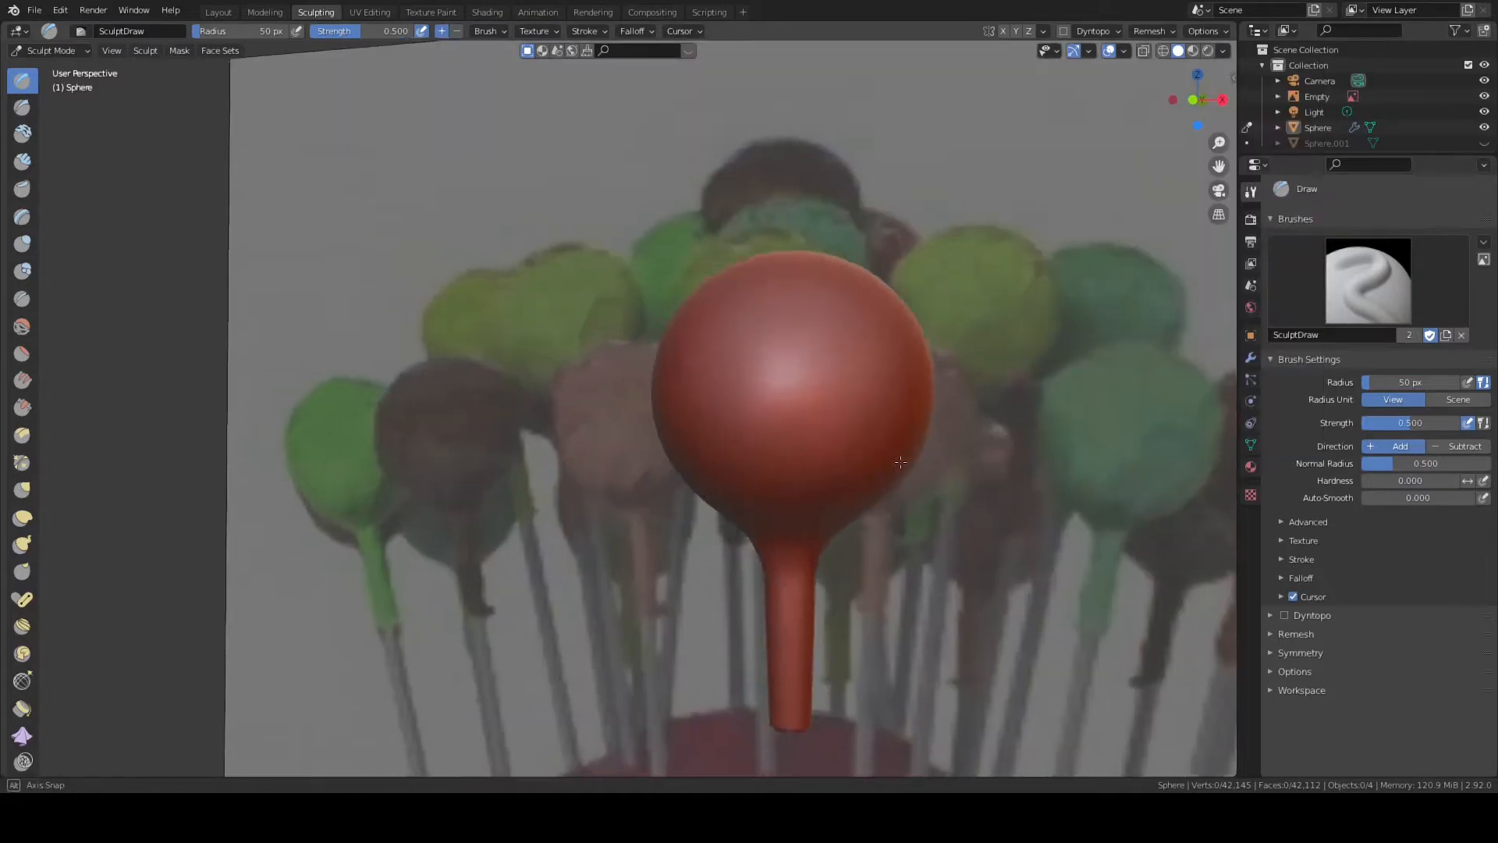
# - Carve a vertical groove down the front of the ball with the Crease brush, working in front view
pyautogui.moveTo(901, 462); pyautogui.dragTo(748, 460, button='middle')
pyautogui.press('KP_1')
pyautogui.scroll(4, 897, 462)
pyautogui.scroll(1, 748, 461)
pyautogui.scroll(1, 748, 460)
pyautogui.keyDown('shift'); pyautogui.moveTo(961, 444); pyautogui.dragTo(977, 397, button='middle'); pyautogui.keyUp('shift')
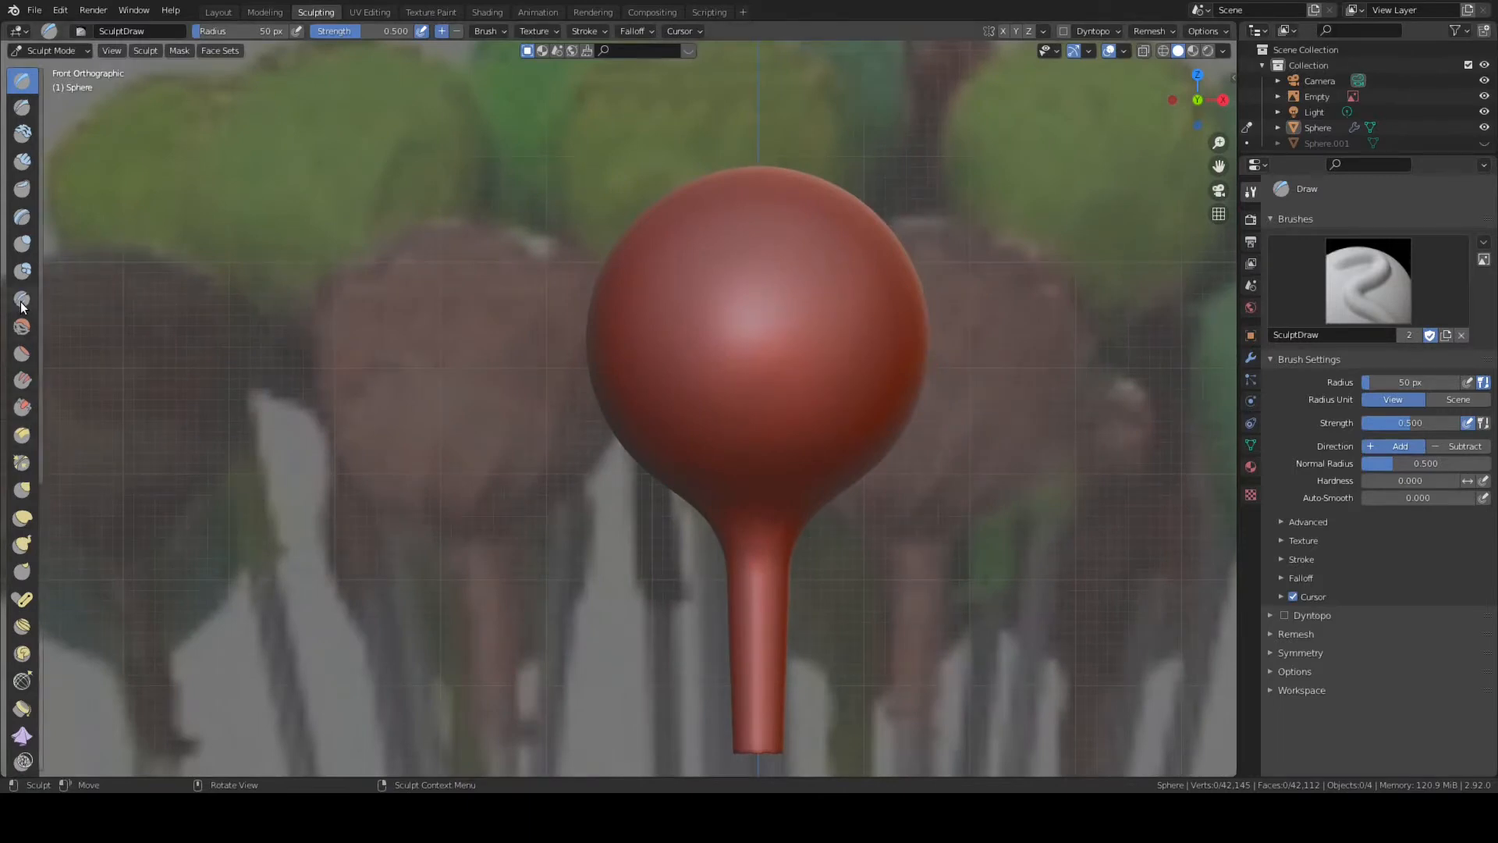
pyautogui.click(21, 301)
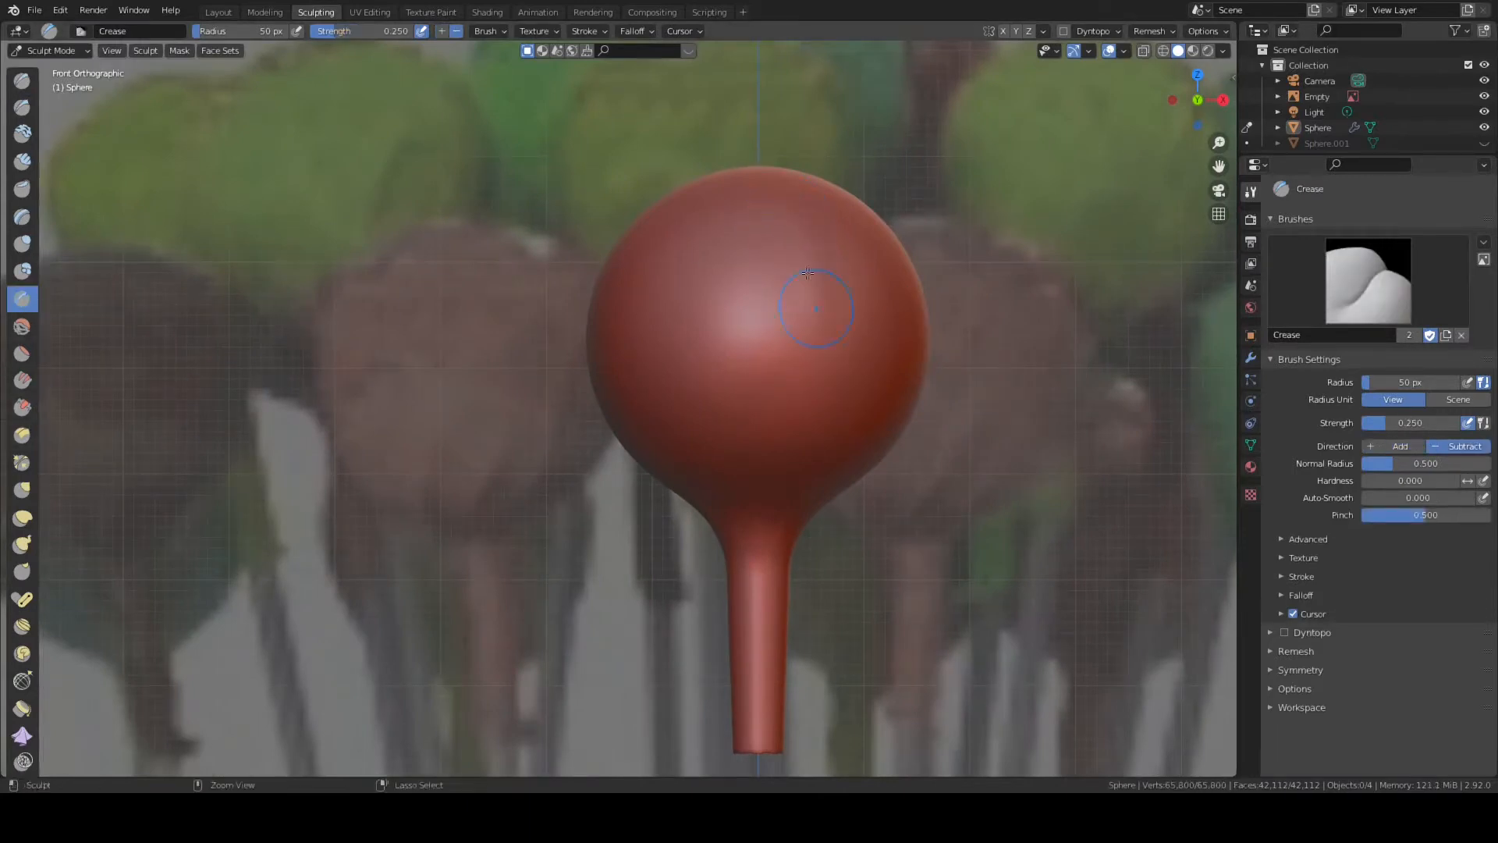
pyautogui.moveTo(808, 273); pyautogui.dragTo(808, 396)
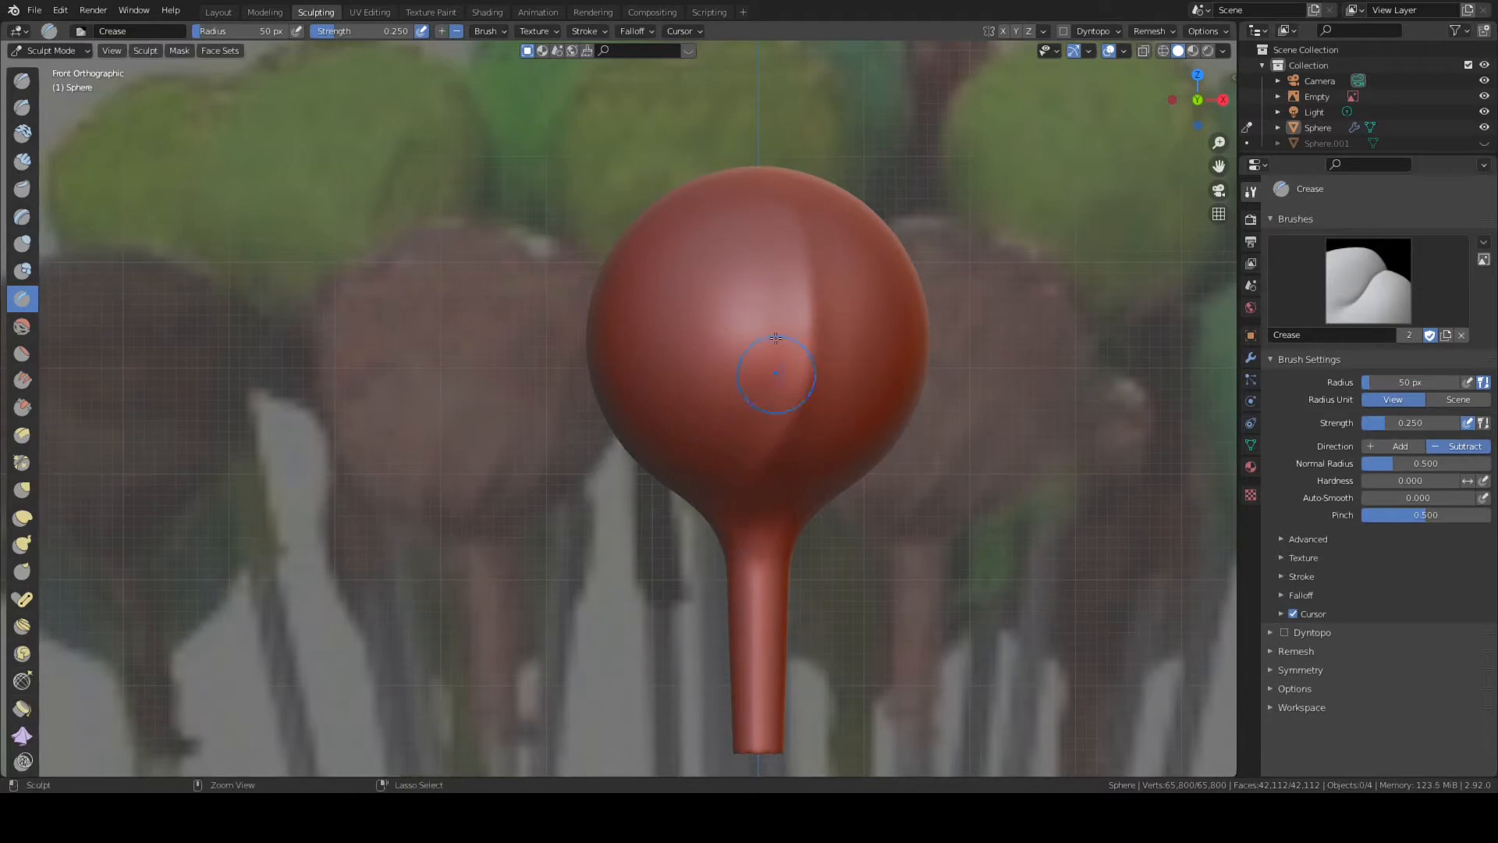
# - Carve more Crease grooves over the crown and around the sides of the ball
pyautogui.moveTo(775, 337); pyautogui.dragTo(886, 308, button='middle')
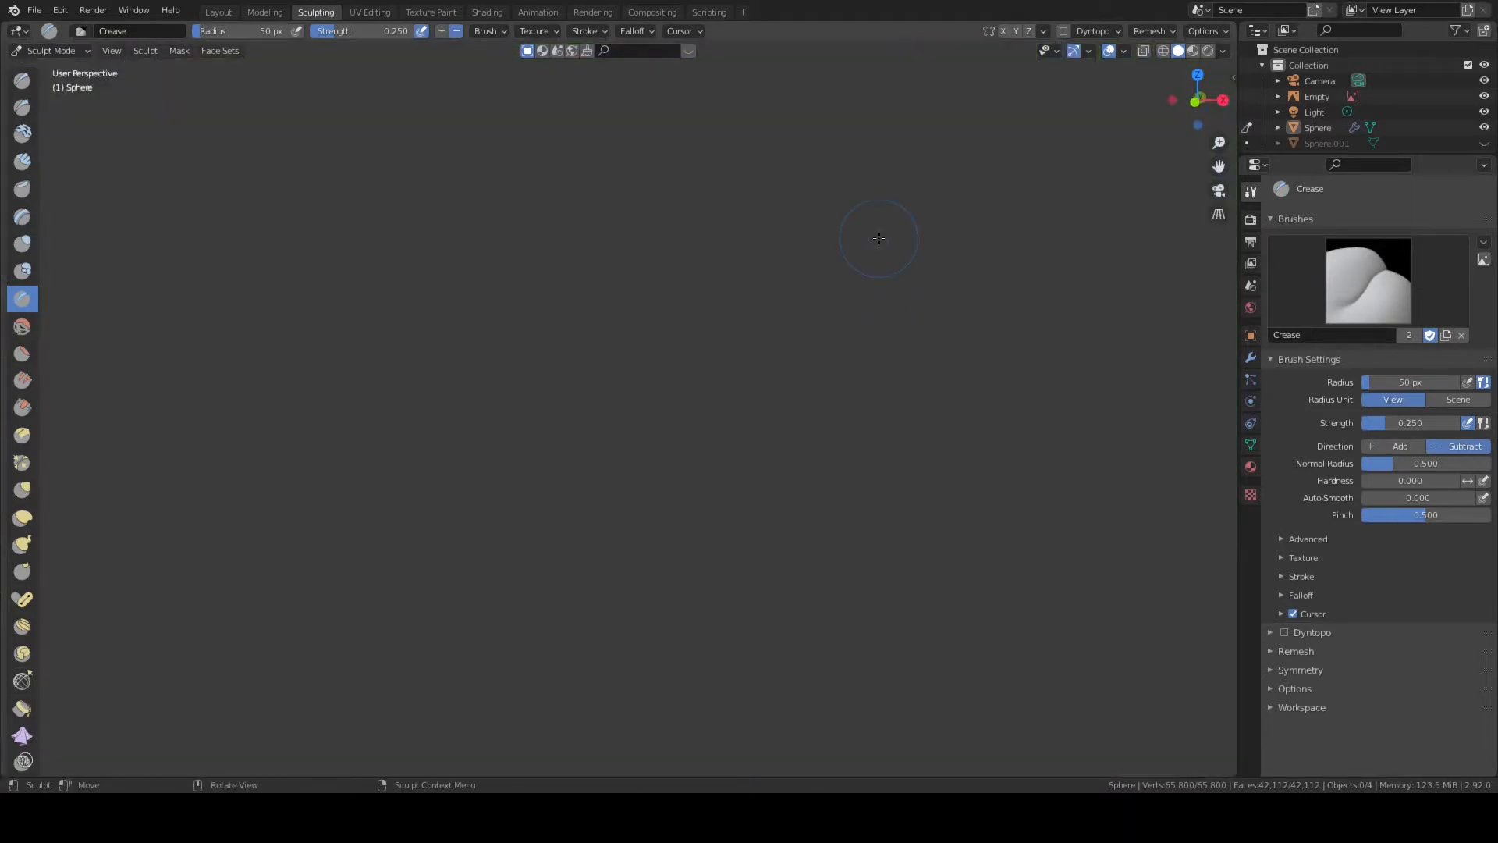
pyautogui.scroll(-8, 878, 238)
pyautogui.scroll(4, 851, 289)
pyautogui.moveTo(826, 324); pyautogui.dragTo(831, 329, button='middle')
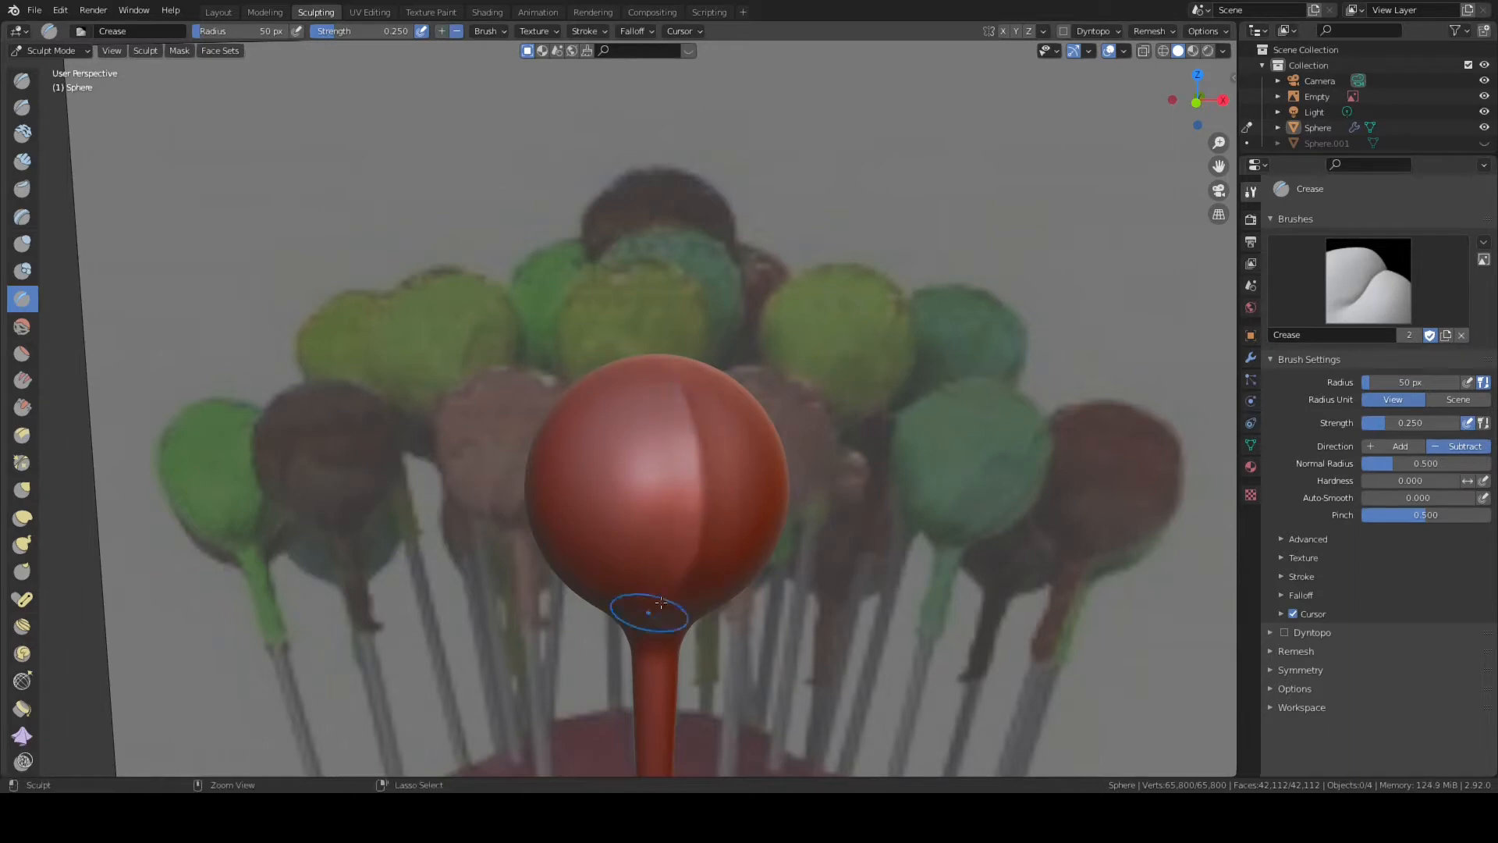
pyautogui.moveTo(823, 535); pyautogui.dragTo(868, 389, button='middle')
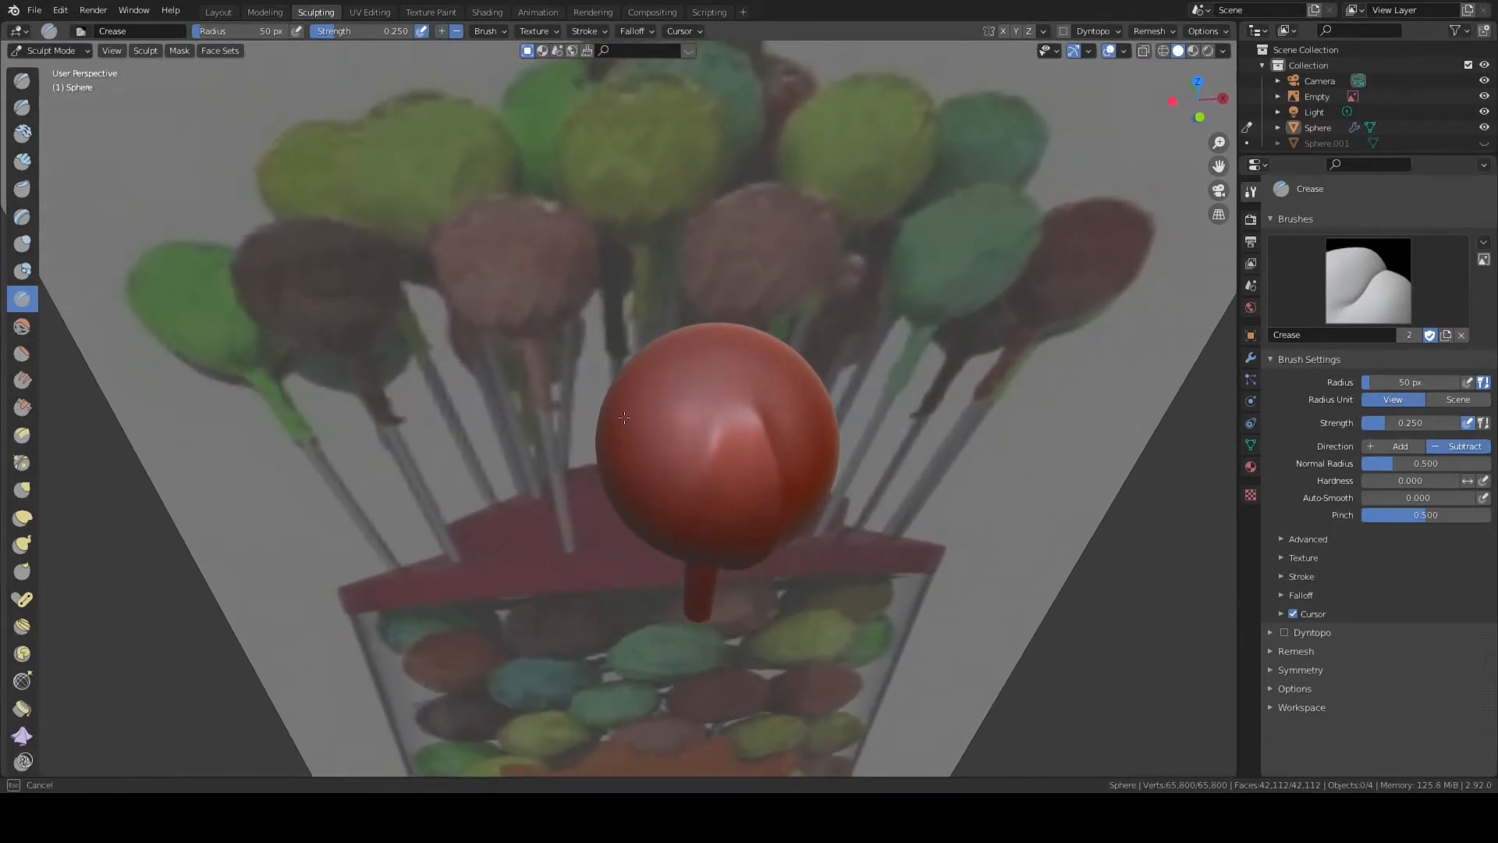
pyautogui.moveTo(848, 412); pyautogui.dragTo(762, 546, button='middle')
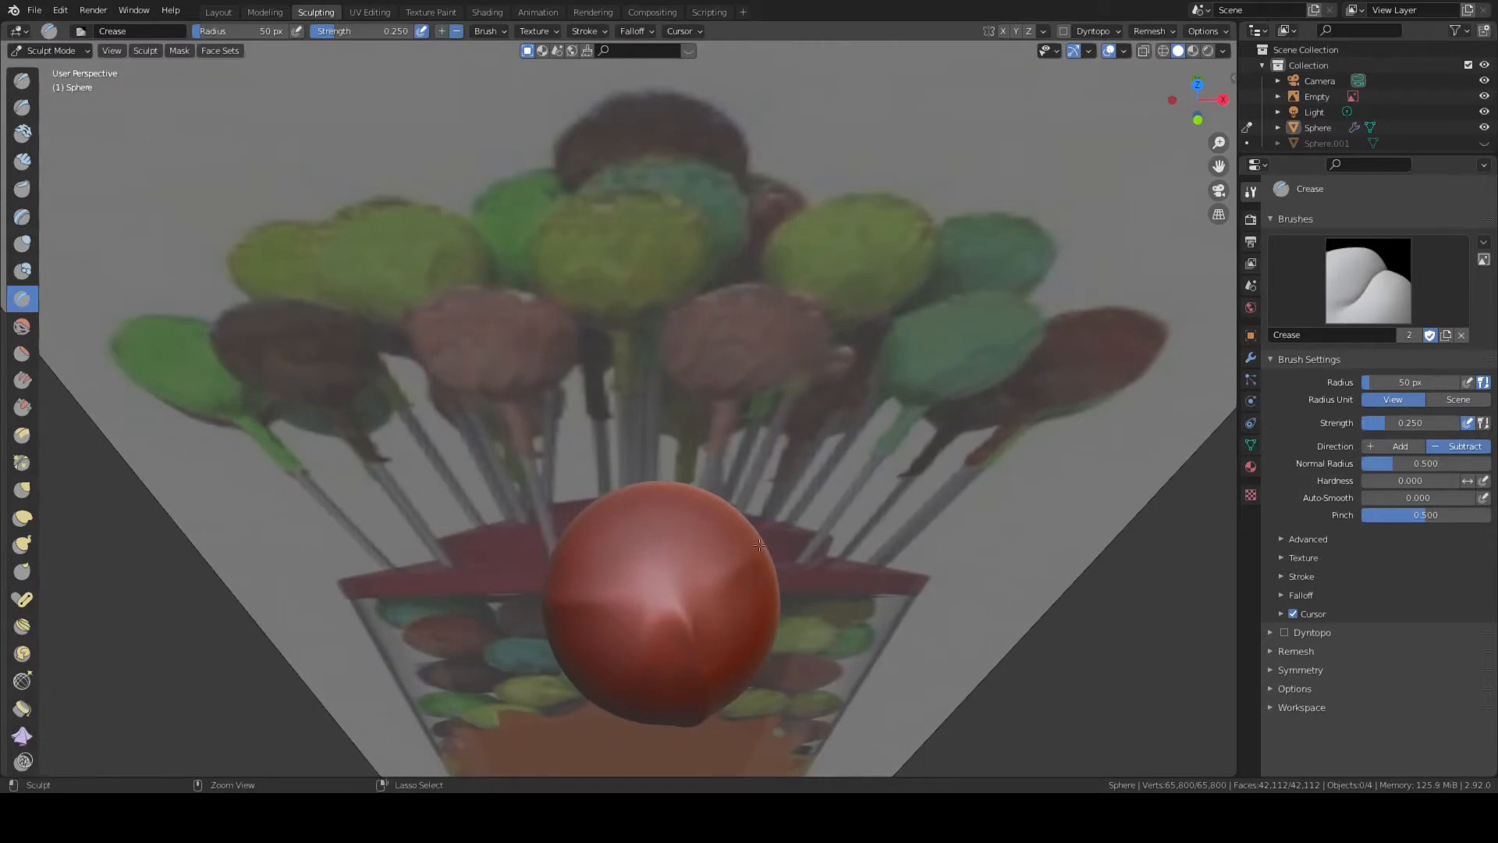
pyautogui.moveTo(694, 511); pyautogui.dragTo(723, 616, button='middle')
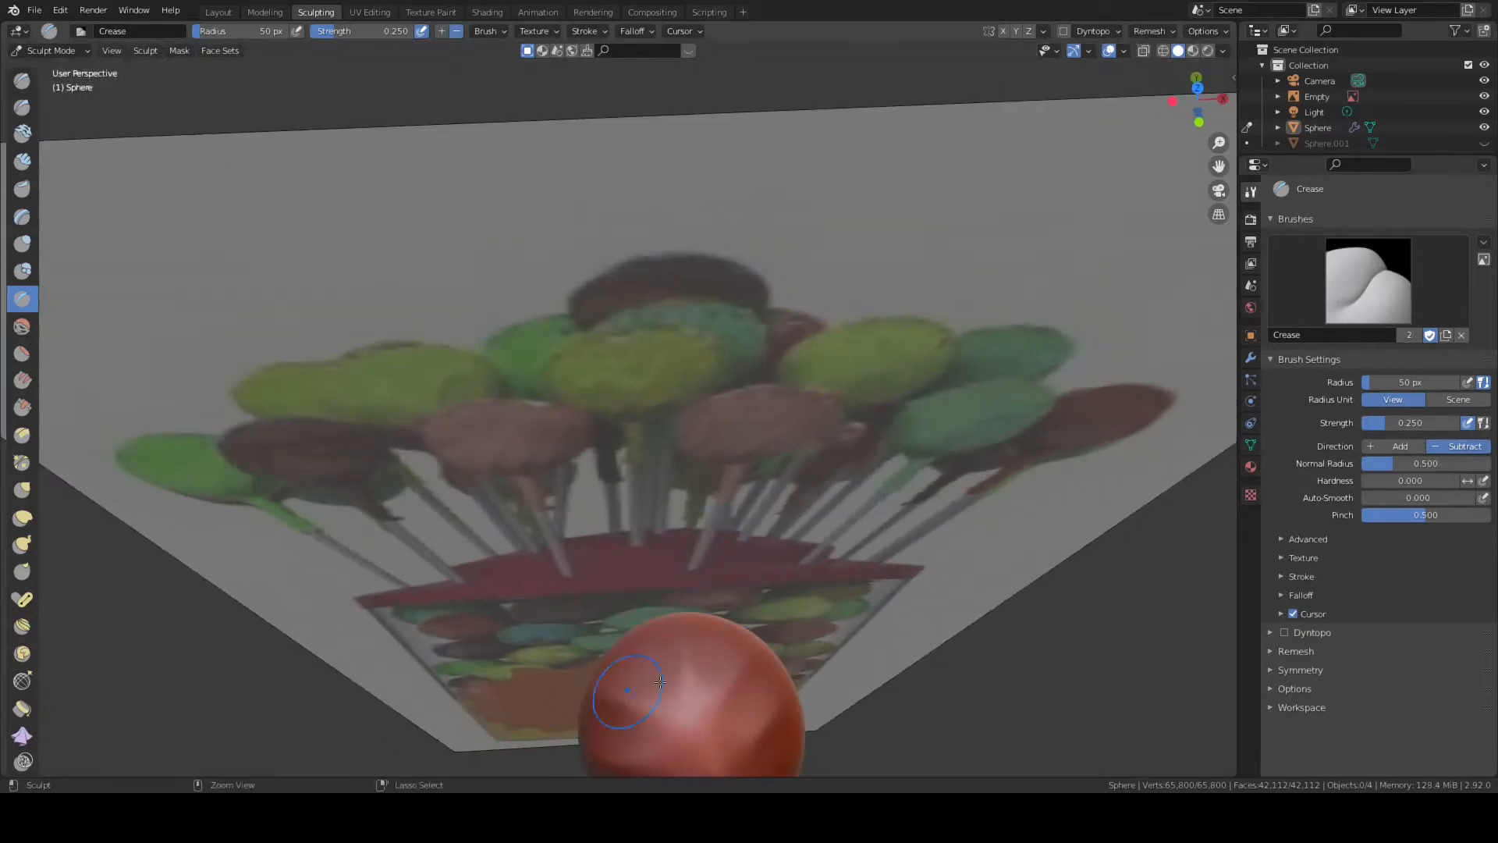
pyautogui.moveTo(660, 681); pyautogui.dragTo(798, 567, button='middle')
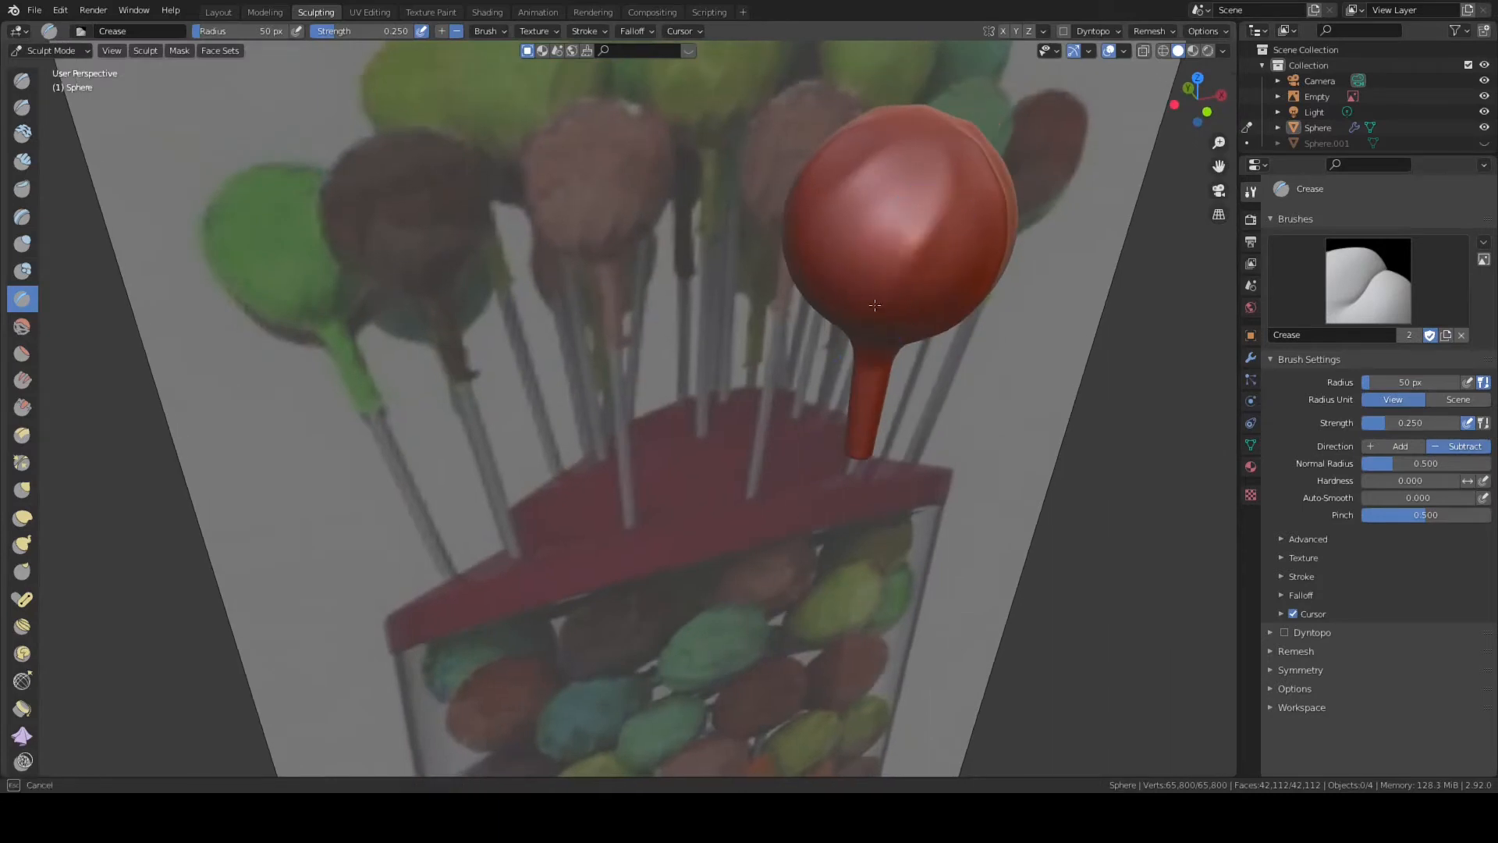
pyautogui.moveTo(953, 283); pyautogui.dragTo(878, 281, button='middle')
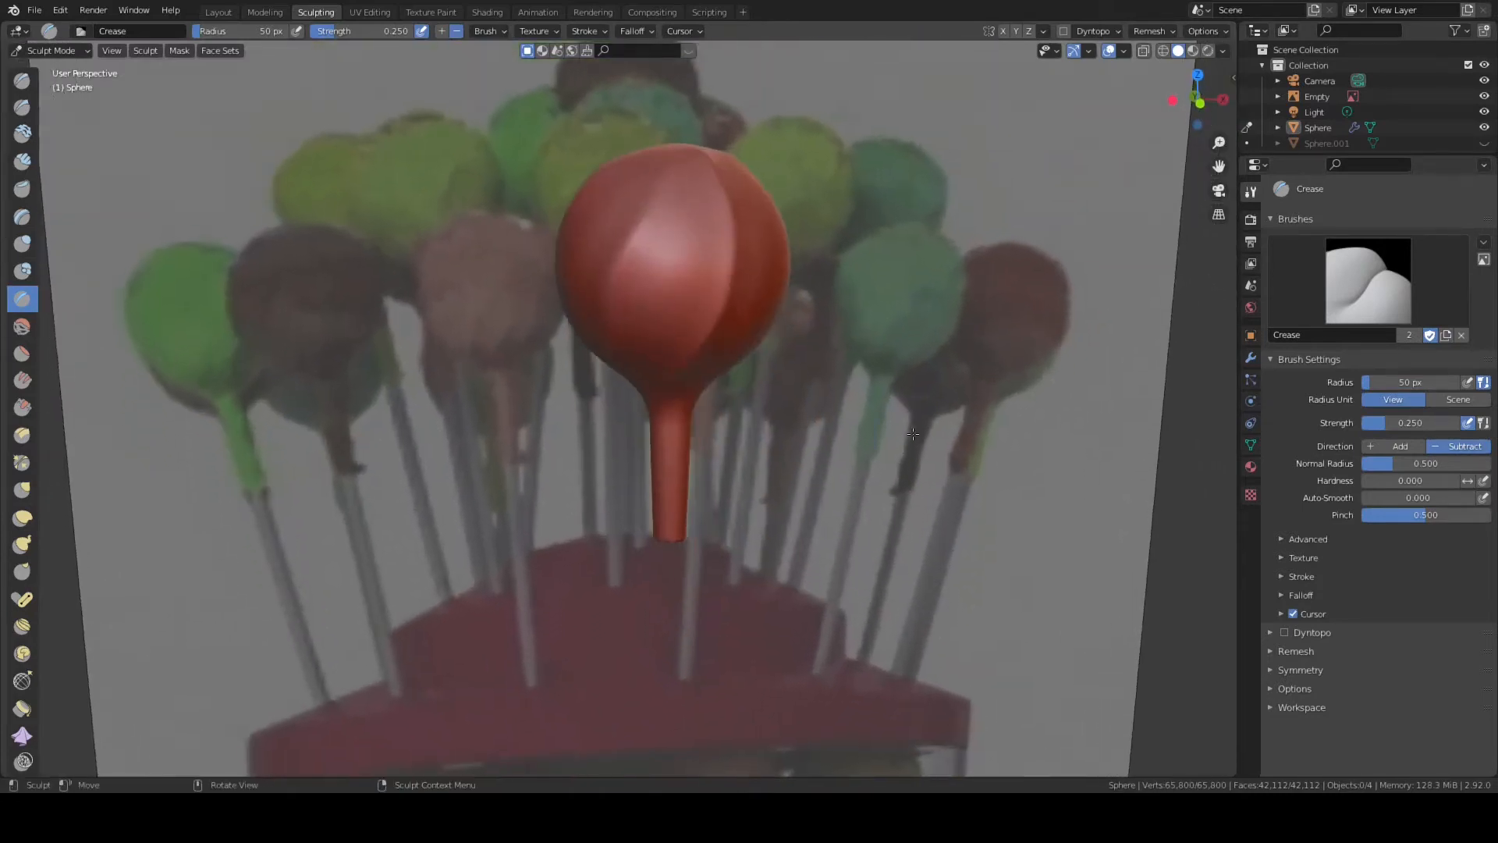
# - Hide the Empty with the reference image and add another crease stroke on the lower side of the ball
pyautogui.click(1484, 96)
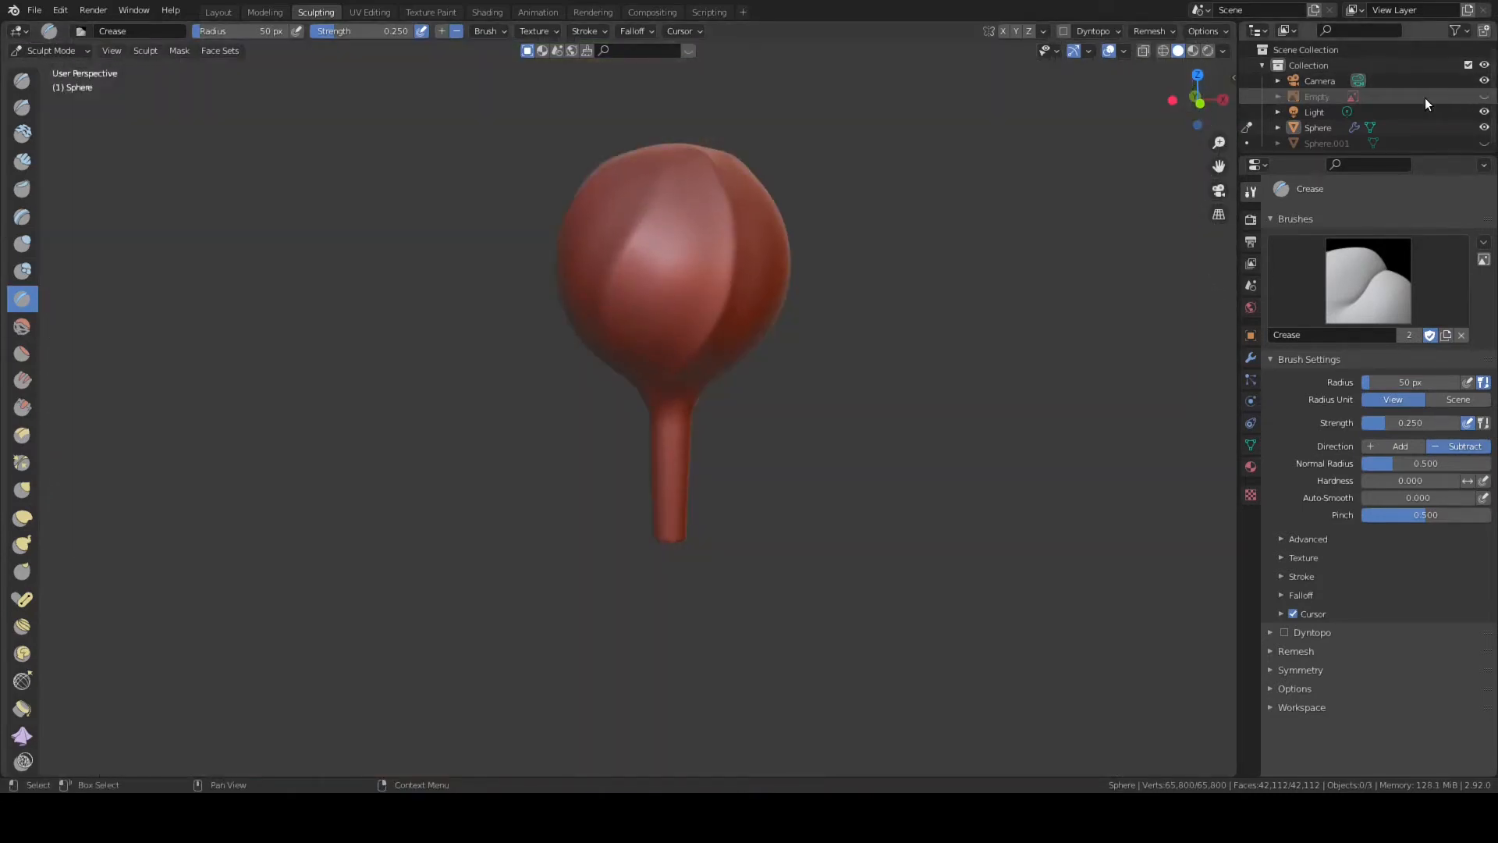
pyautogui.moveTo(780, 249); pyautogui.dragTo(892, 302, button='middle')
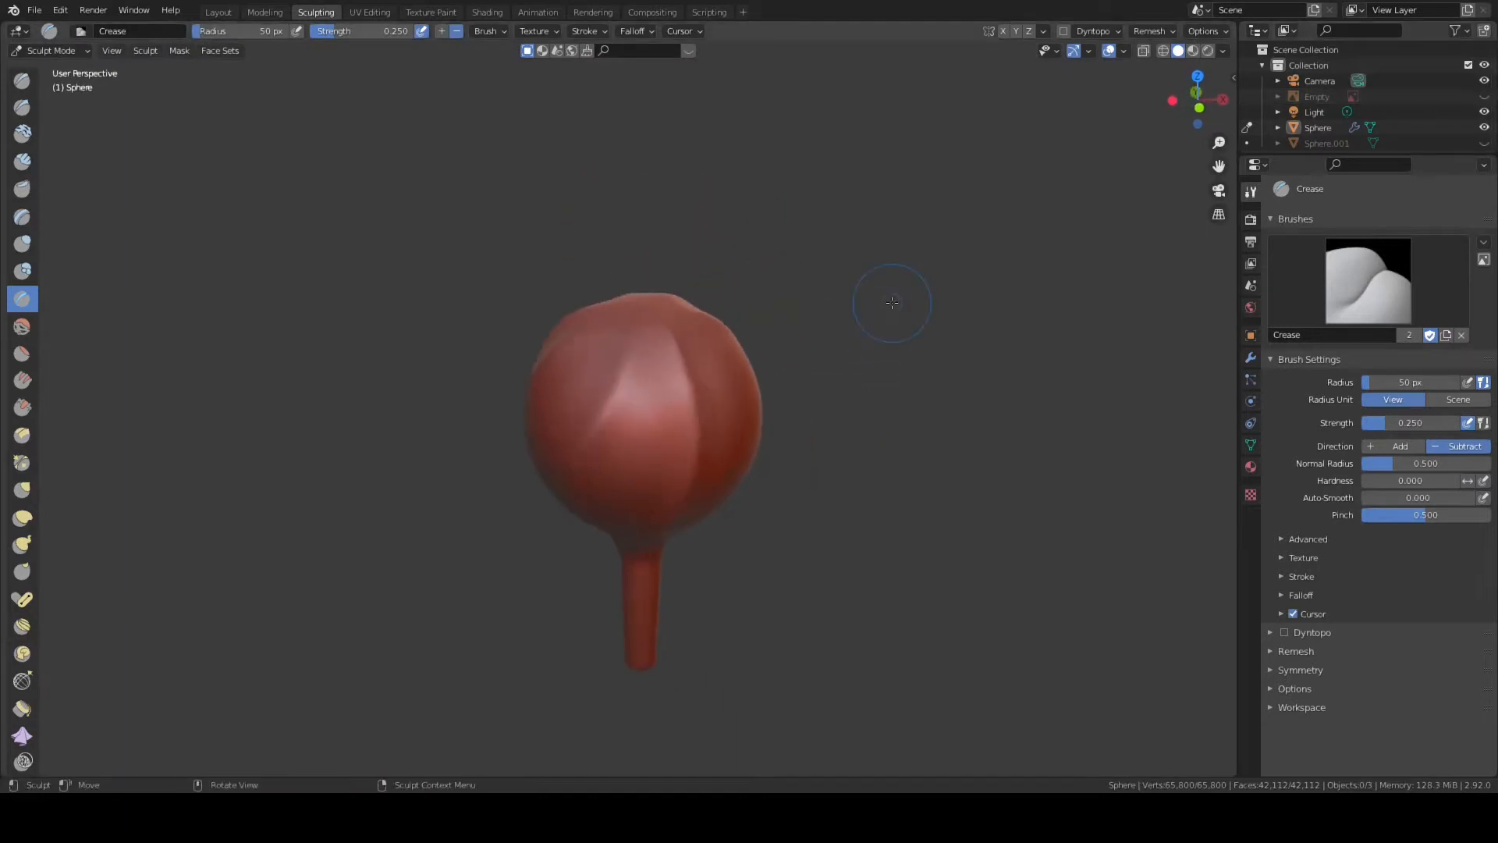
pyautogui.moveTo(730, 476); pyautogui.dragTo(722, 418)
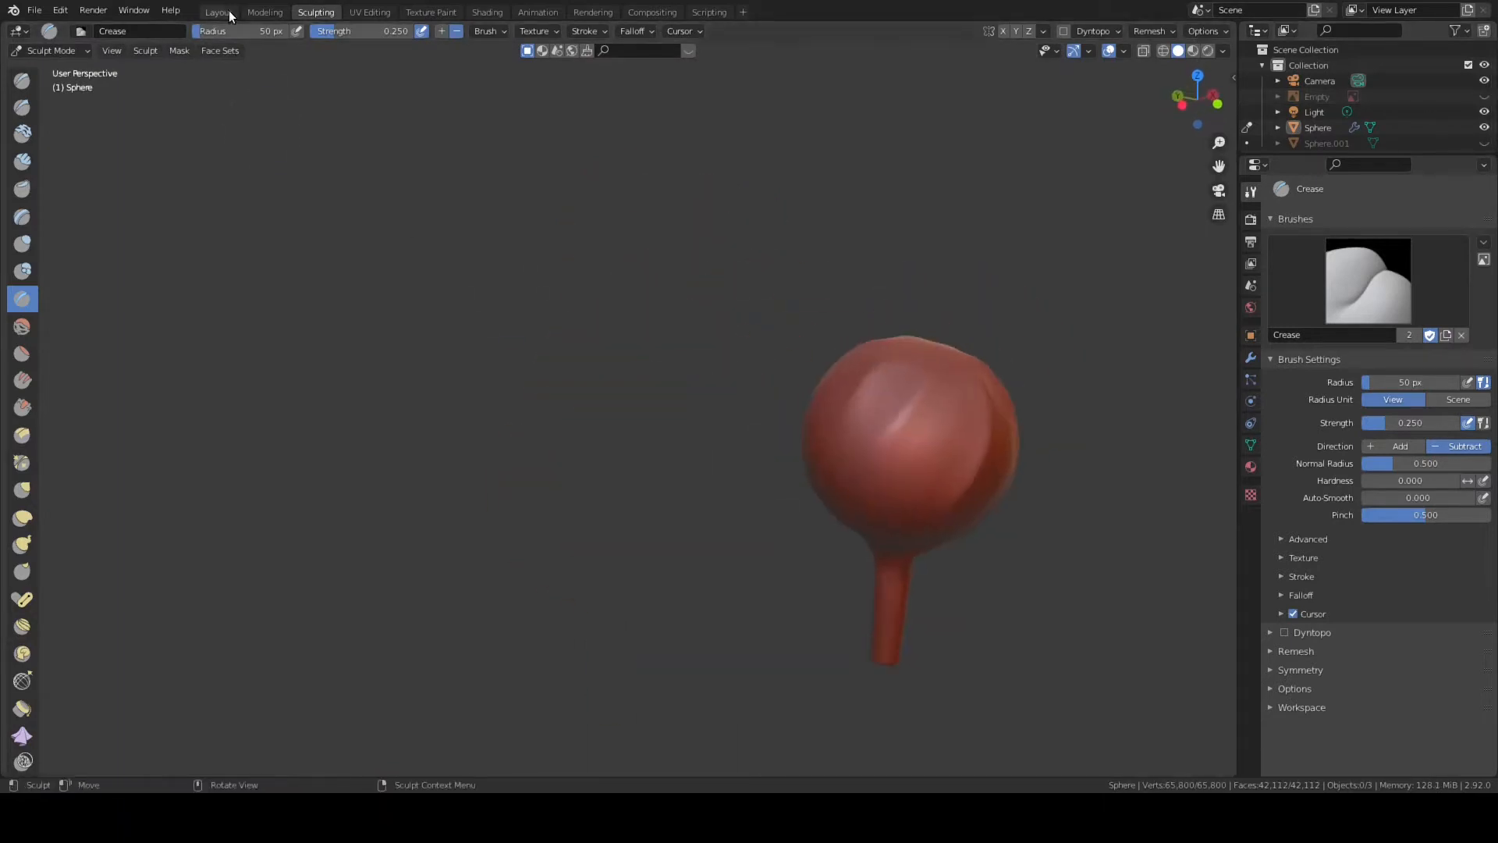
# - Return to the Layout workspace, put the sphere in Sculpt Mode and hide the viewport gizmos
pyautogui.click(219, 12)
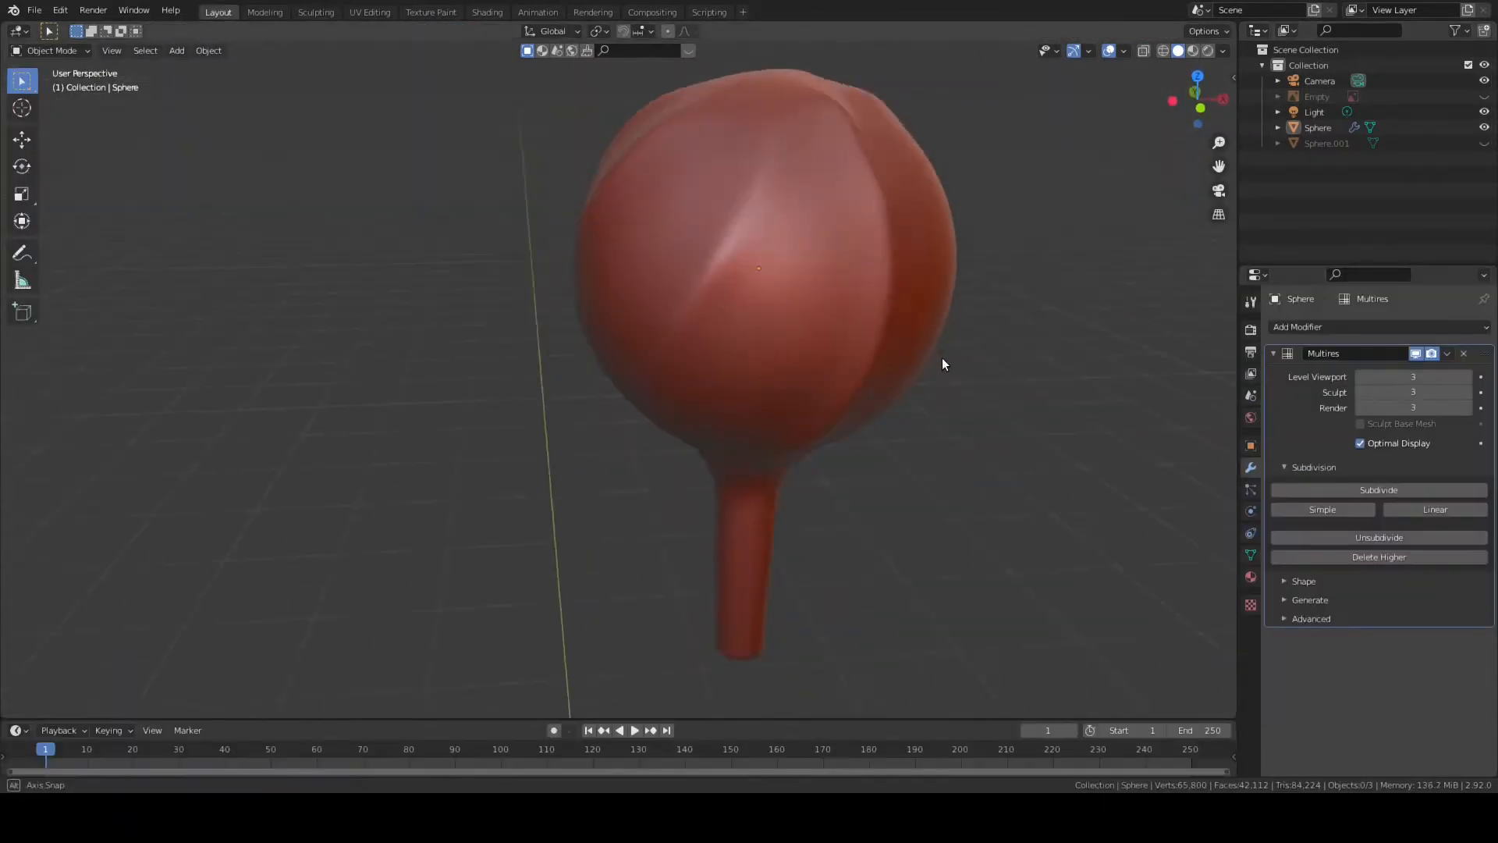
pyautogui.moveTo(942, 357); pyautogui.dragTo(792, 370, button='middle')
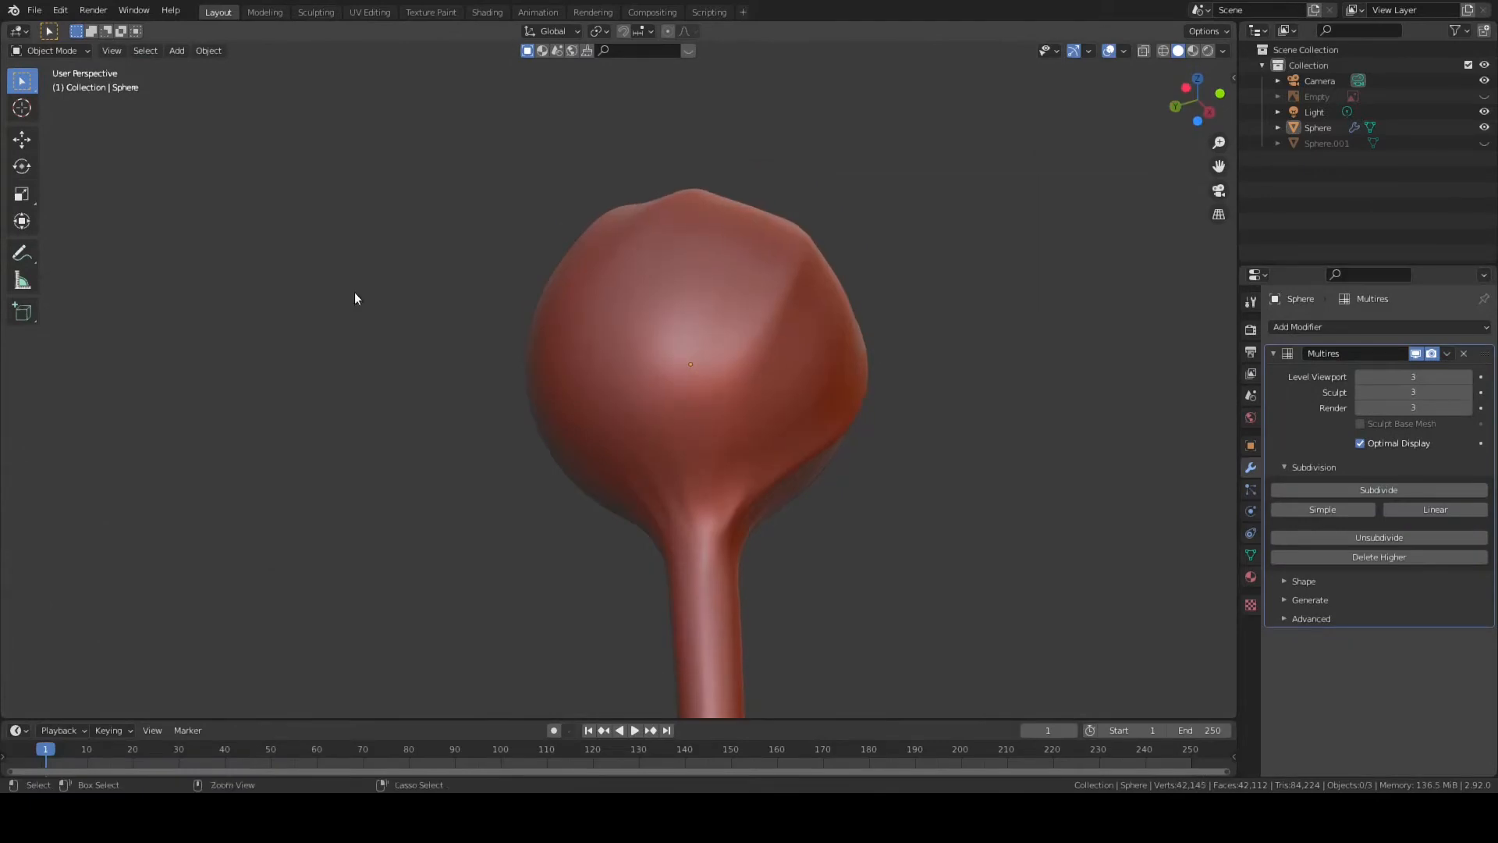
pyautogui.click(53, 51)
pyautogui.click(53, 102)
pyautogui.click(1077, 53)
pyautogui.moveTo(754, 379); pyautogui.dragTo(714, 421)
pyautogui.hotkey('ctrl', 'z')
pyautogui.hotkey('shift', 'c')
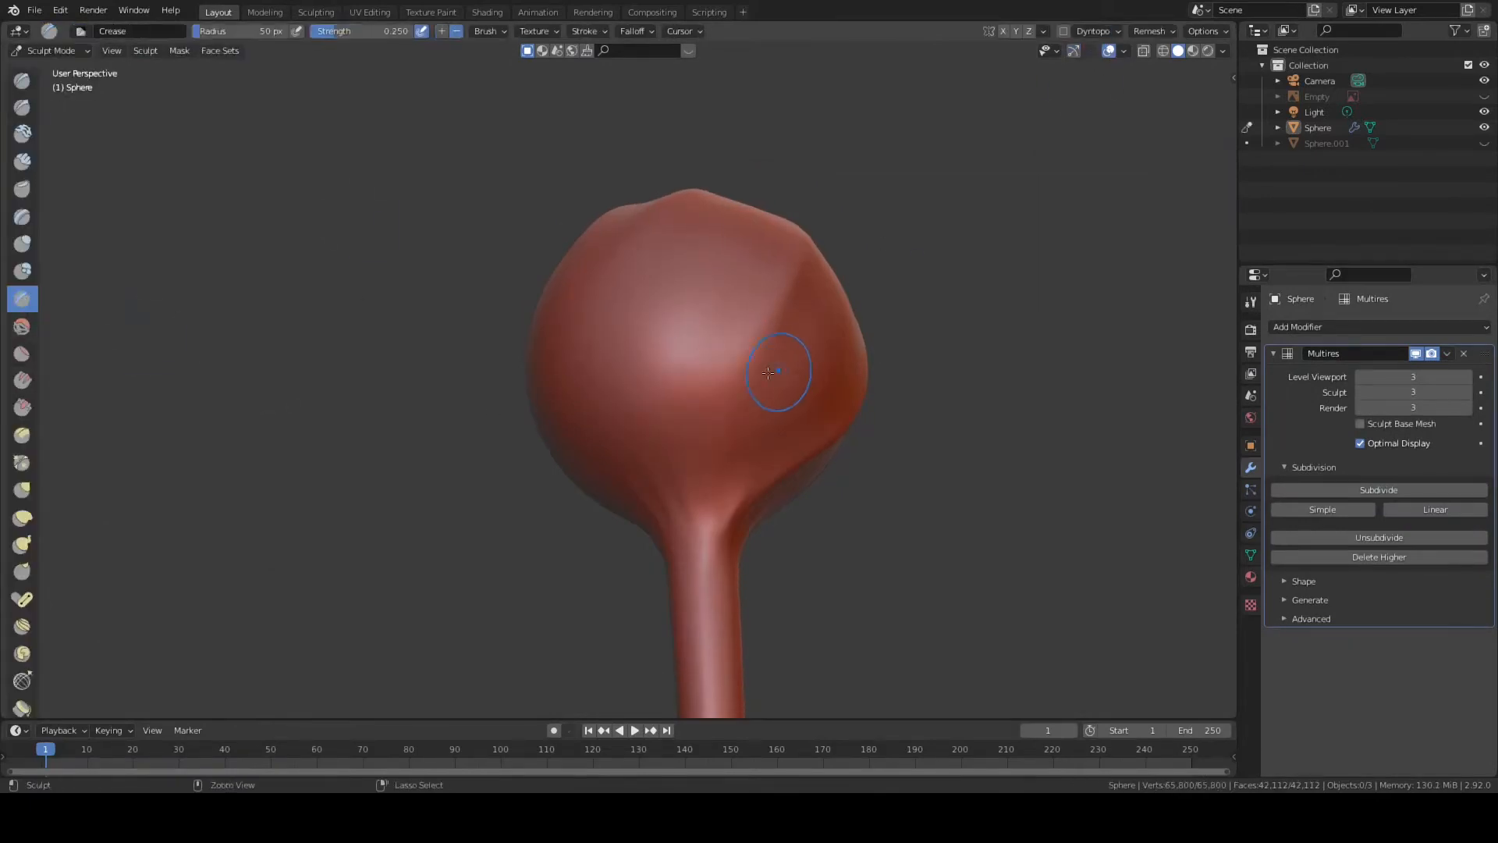
# - Extend the creases from the lower side of the ball down onto the stem and save the file
pyautogui.moveTo(775, 373); pyautogui.dragTo(692, 539)
pyautogui.moveTo(692, 550)
pyautogui.mouseDown(button='middle')
pyautogui.moveTo(683, 526)
pyautogui.moveTo(671, 617)
pyautogui.moveTo(737, 398)
pyautogui.moveTo(769, 455)
pyautogui.mouseUp(button='middle')
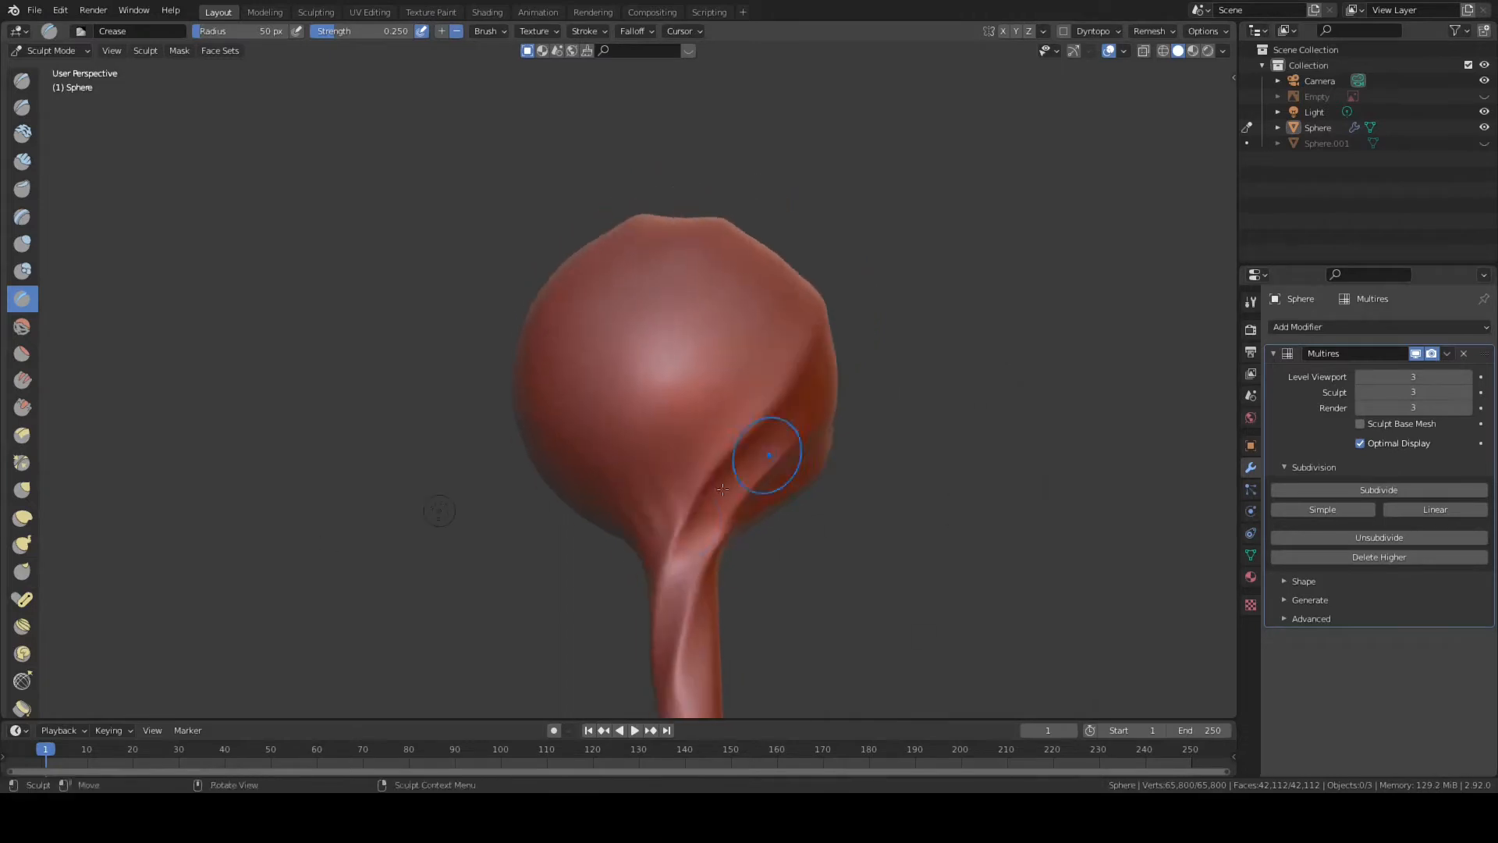
pyautogui.moveTo(769, 454); pyautogui.dragTo(706, 503)
pyautogui.moveTo(702, 402)
pyautogui.mouseDown(button='middle')
pyautogui.moveTo(622, 502)
pyautogui.moveTo(544, 506)
pyautogui.moveTo(662, 274)
pyautogui.moveTo(630, 331)
pyautogui.moveTo(666, 395)
pyautogui.moveTo(572, 302)
pyautogui.moveTo(579, 251)
pyautogui.mouseUp(button='middle')
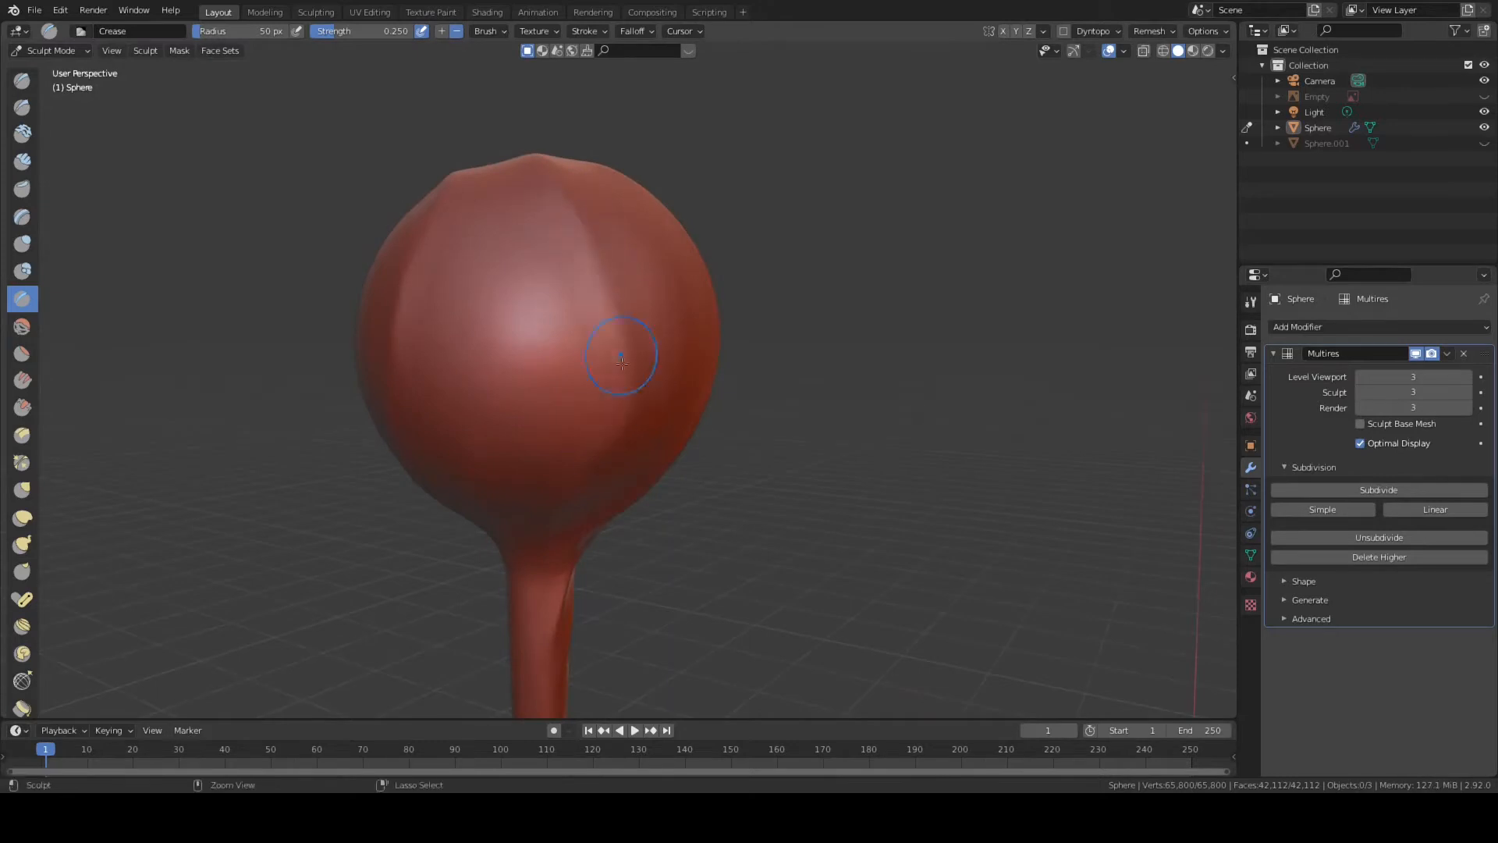
pyautogui.moveTo(621, 361)
pyautogui.mouseDown(button='middle')
pyautogui.moveTo(581, 464)
pyautogui.moveTo(630, 493)
pyautogui.moveTo(662, 635)
pyautogui.moveTo(796, 344)
pyautogui.moveTo(830, 429)
pyautogui.mouseUp(button='middle')
pyautogui.hotkey('ctrl', 's')
# - Carve several lengthwise creases down the stem from different sides with the Crease brush
pyautogui.moveTo(685, 462)
pyautogui.mouseDown(button='middle')
pyautogui.moveTo(706, 507)
pyautogui.moveTo(684, 575)
pyautogui.moveTo(726, 501)
pyautogui.mouseUp(button='middle')
pyautogui.moveTo(632, 449); pyautogui.dragTo(587, 562)
pyautogui.moveTo(725, 501); pyautogui.dragTo(595, 488, button='middle')
pyautogui.moveTo(550, 475); pyautogui.dragTo(525, 538)
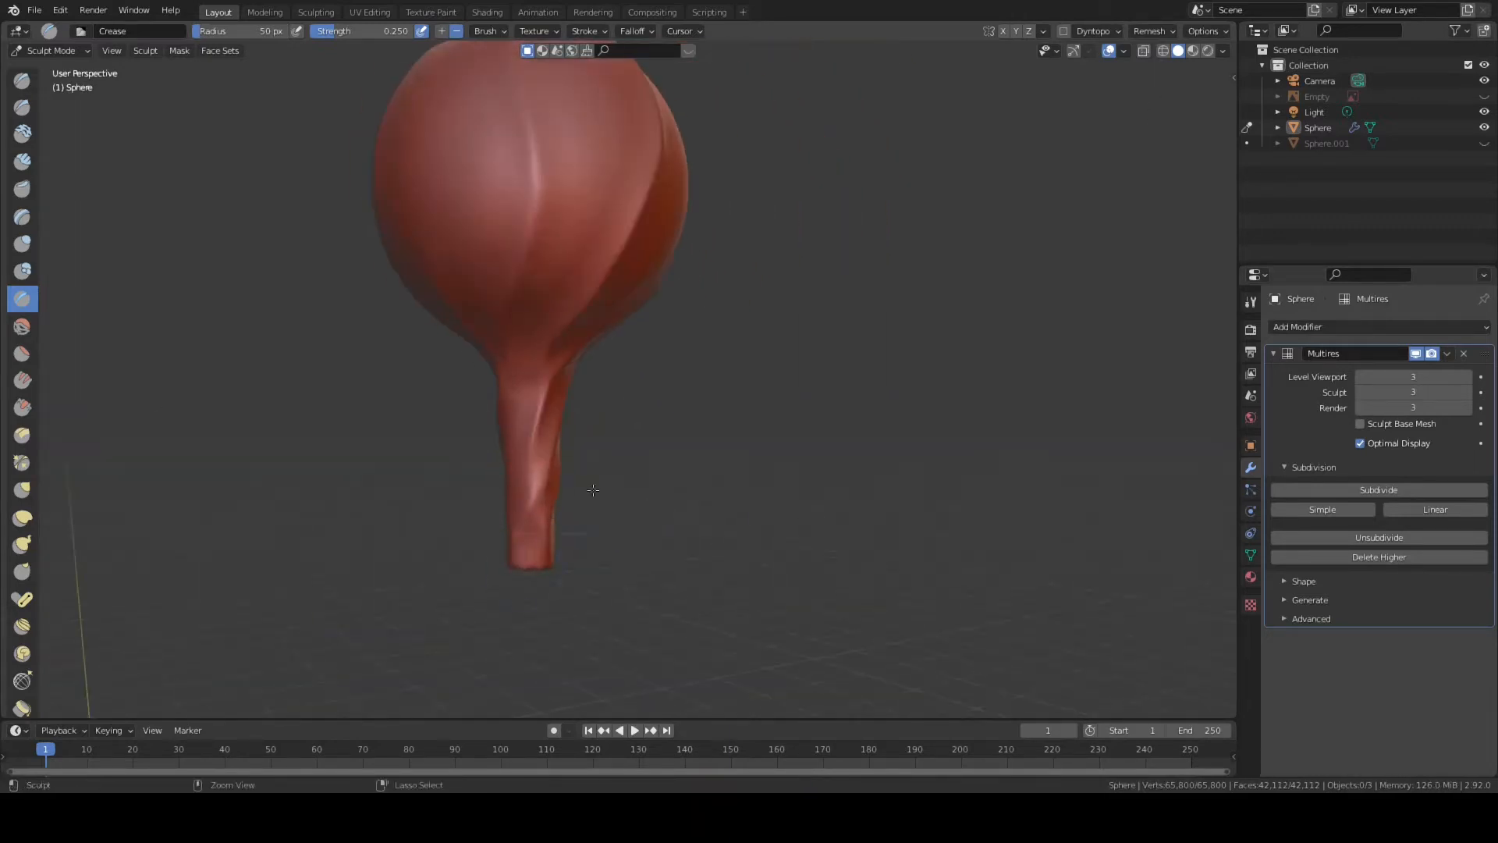
pyautogui.moveTo(595, 488); pyautogui.dragTo(617, 484, button='middle')
pyautogui.moveTo(520, 407); pyautogui.dragTo(491, 572)
pyautogui.moveTo(492, 572); pyautogui.dragTo(546, 546, button='middle')
pyautogui.moveTo(568, 499); pyautogui.dragTo(516, 601)
# - Crease the ball upward over its side and across the crown
pyautogui.moveTo(516, 602)
pyautogui.mouseDown(button='middle')
pyautogui.moveTo(675, 414)
pyautogui.moveTo(659, 438)
pyautogui.moveTo(660, 382)
pyautogui.moveTo(677, 390)
pyautogui.mouseUp(button='middle')
pyautogui.moveTo(681, 367); pyautogui.dragTo(628, 156)
pyautogui.moveTo(629, 157)
pyautogui.mouseDown(button='middle')
pyautogui.moveTo(575, 351)
pyautogui.moveTo(585, 385)
pyautogui.moveTo(703, 394)
pyautogui.moveTo(572, 366)
pyautogui.mouseUp(button='middle')
pyautogui.moveTo(572, 366); pyautogui.dragTo(550, 402)
pyautogui.moveTo(562, 343); pyautogui.dragTo(558, 437, button='middle')
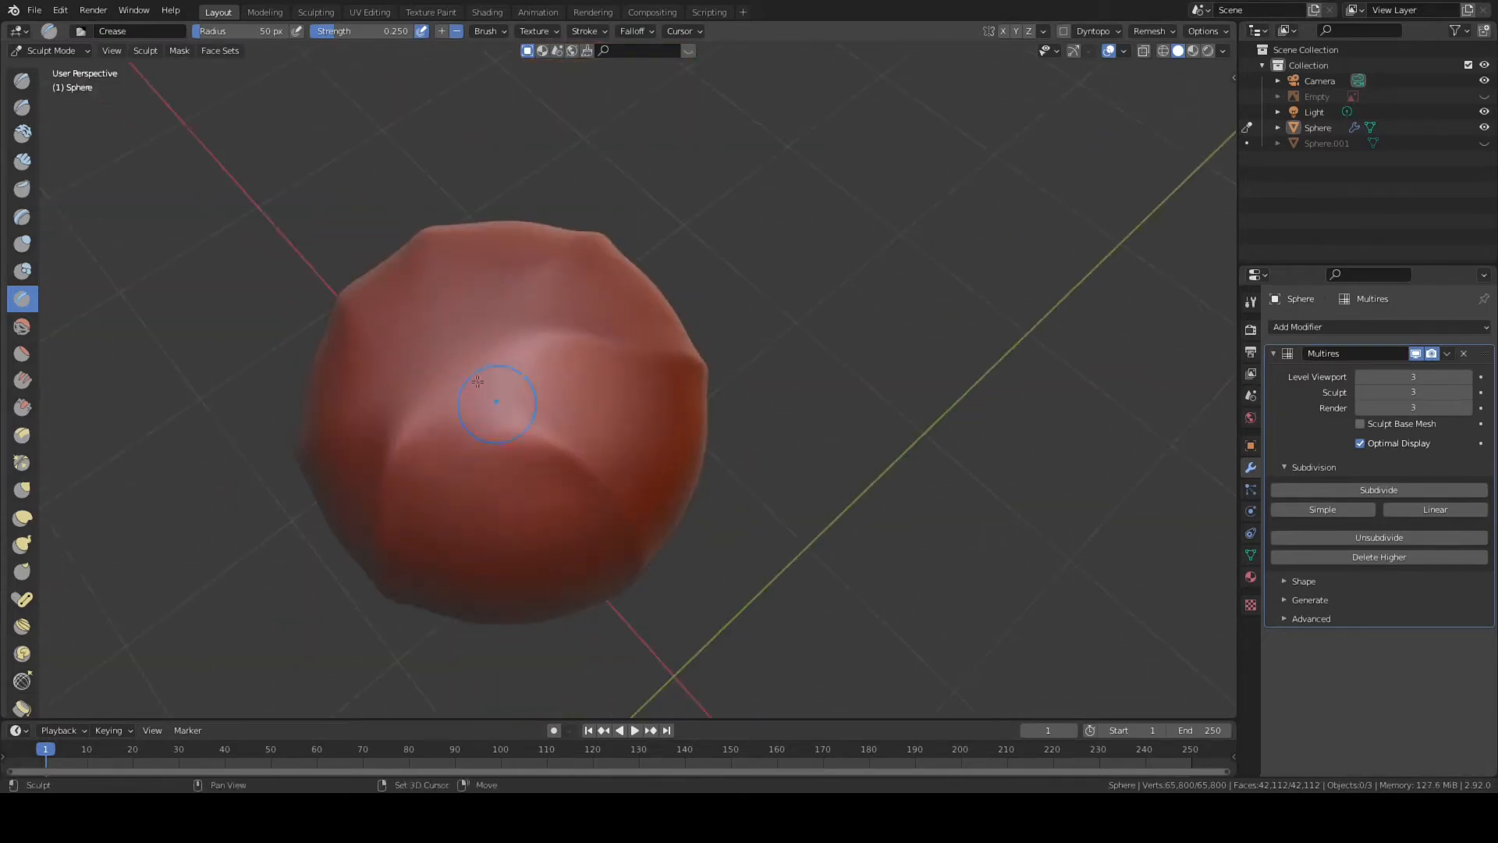
# - Reduce the Crease brush radius to 26 px and sharpen the creases curving down the ball's side toward the stem
pyautogui.moveTo(429, 405)
pyautogui.mouseDown(button='middle')
pyautogui.moveTo(595, 500)
pyautogui.moveTo(546, 497)
pyautogui.moveTo(611, 294)
pyautogui.moveTo(546, 184)
pyautogui.mouseUp(button='middle')
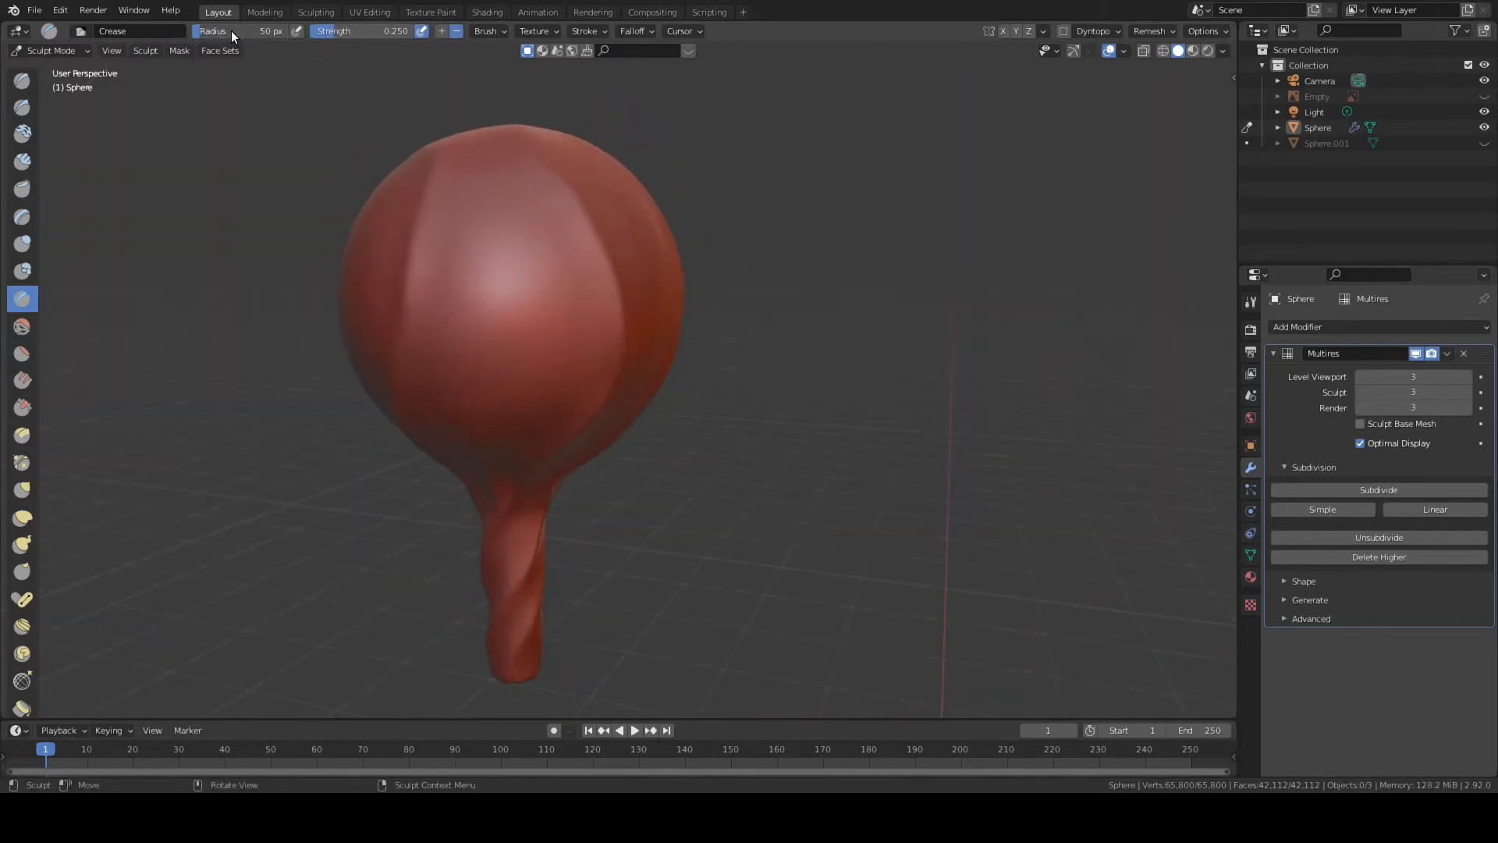
pyautogui.press('f')
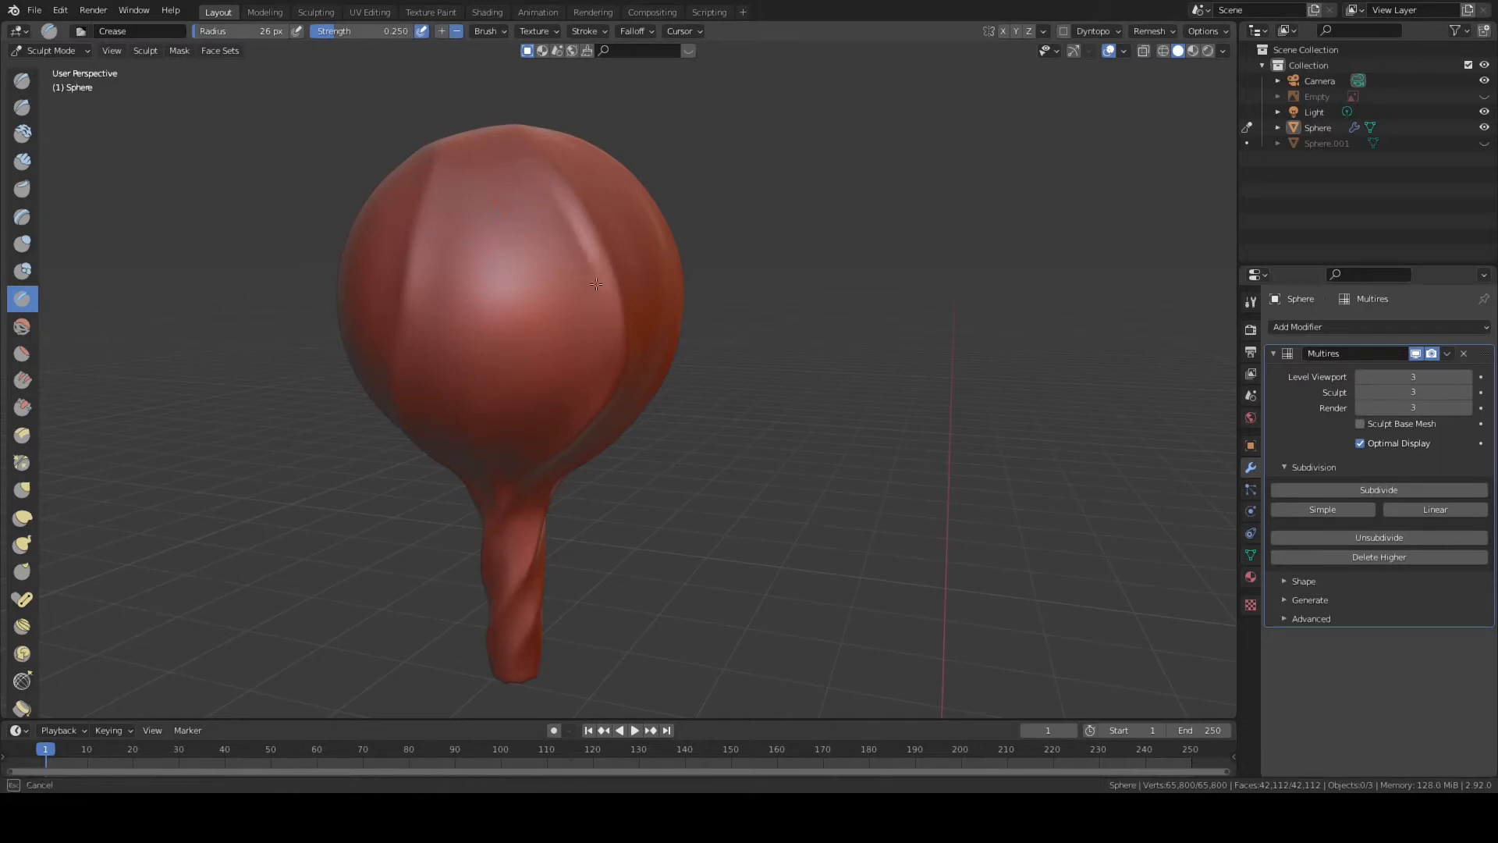
pyautogui.moveTo(593, 394); pyautogui.dragTo(574, 419)
pyautogui.moveTo(686, 355); pyautogui.dragTo(706, 254, button='middle')
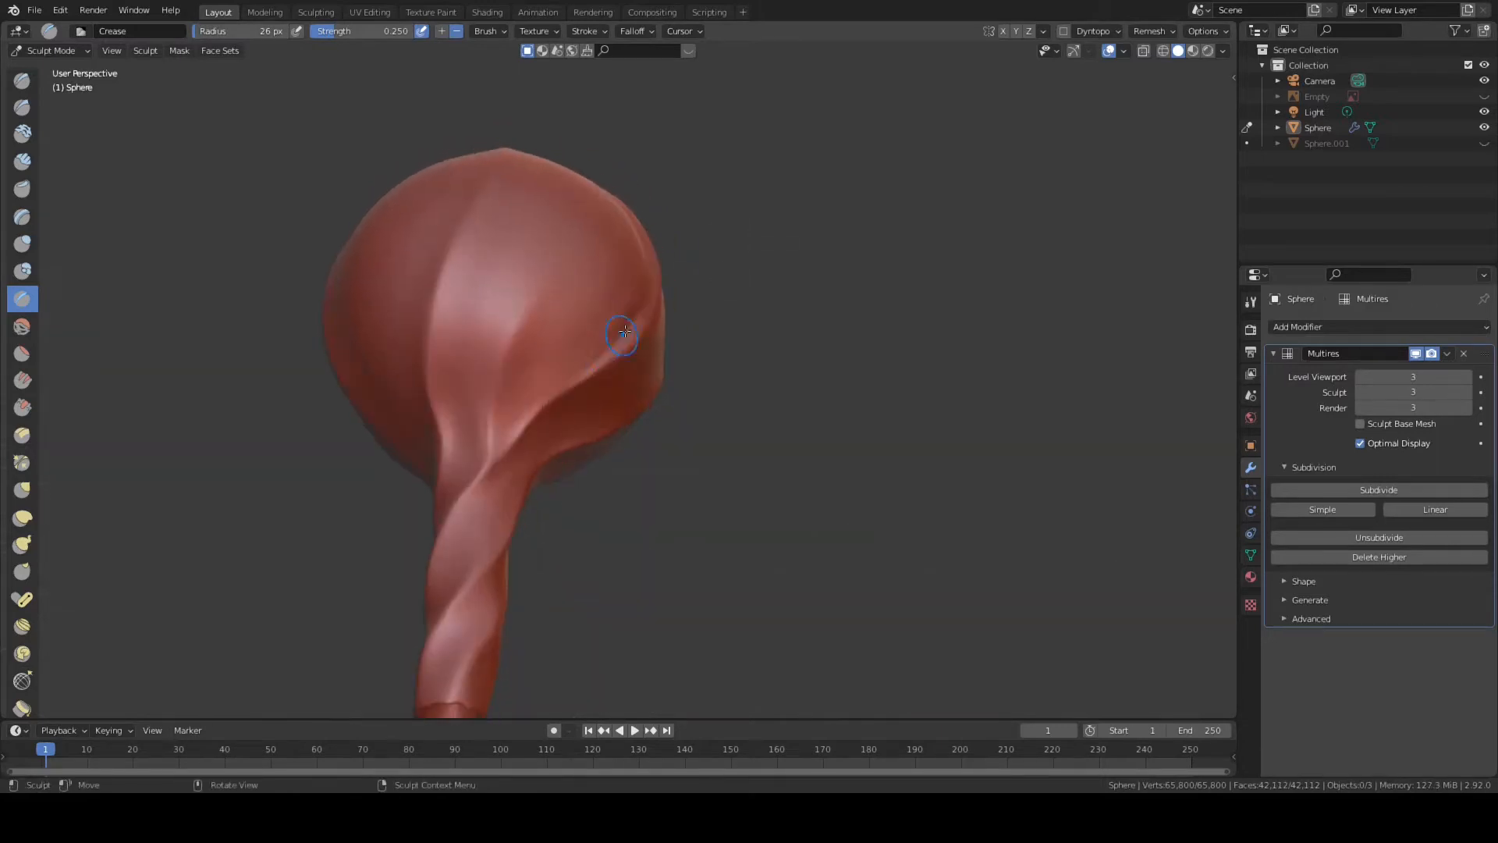
pyautogui.moveTo(625, 334); pyautogui.dragTo(511, 440)
# - Deepen the creases along the ball's side with short Crease strokes down to where it narrows into the stem
pyautogui.moveTo(645, 328); pyautogui.dragTo(605, 382, button='middle')
pyautogui.moveTo(595, 348); pyautogui.dragTo(584, 270)
pyautogui.moveTo(597, 227); pyautogui.dragTo(632, 253, button='middle')
pyautogui.moveTo(597, 273)
pyautogui.mouseDown()
pyautogui.moveTo(531, 191)
pyautogui.moveTo(604, 296)
pyautogui.mouseUp()
pyautogui.moveTo(630, 264); pyautogui.dragTo(599, 204, button='middle')
pyautogui.moveTo(577, 293); pyautogui.dragTo(550, 418)
pyautogui.moveTo(542, 421); pyautogui.dragTo(590, 376, button='middle')
pyautogui.moveTo(605, 269); pyautogui.dragTo(575, 364)
# - Sharpen the next long crease from near the ball's crown down its side toward the neck
pyautogui.moveTo(671, 312); pyautogui.dragTo(573, 269, button='middle')
pyautogui.moveTo(671, 264)
pyautogui.mouseDown(button='middle')
pyautogui.moveTo(718, 262)
pyautogui.moveTo(654, 199)
pyautogui.mouseUp(button='middle')
pyautogui.moveTo(654, 199); pyautogui.dragTo(646, 184)
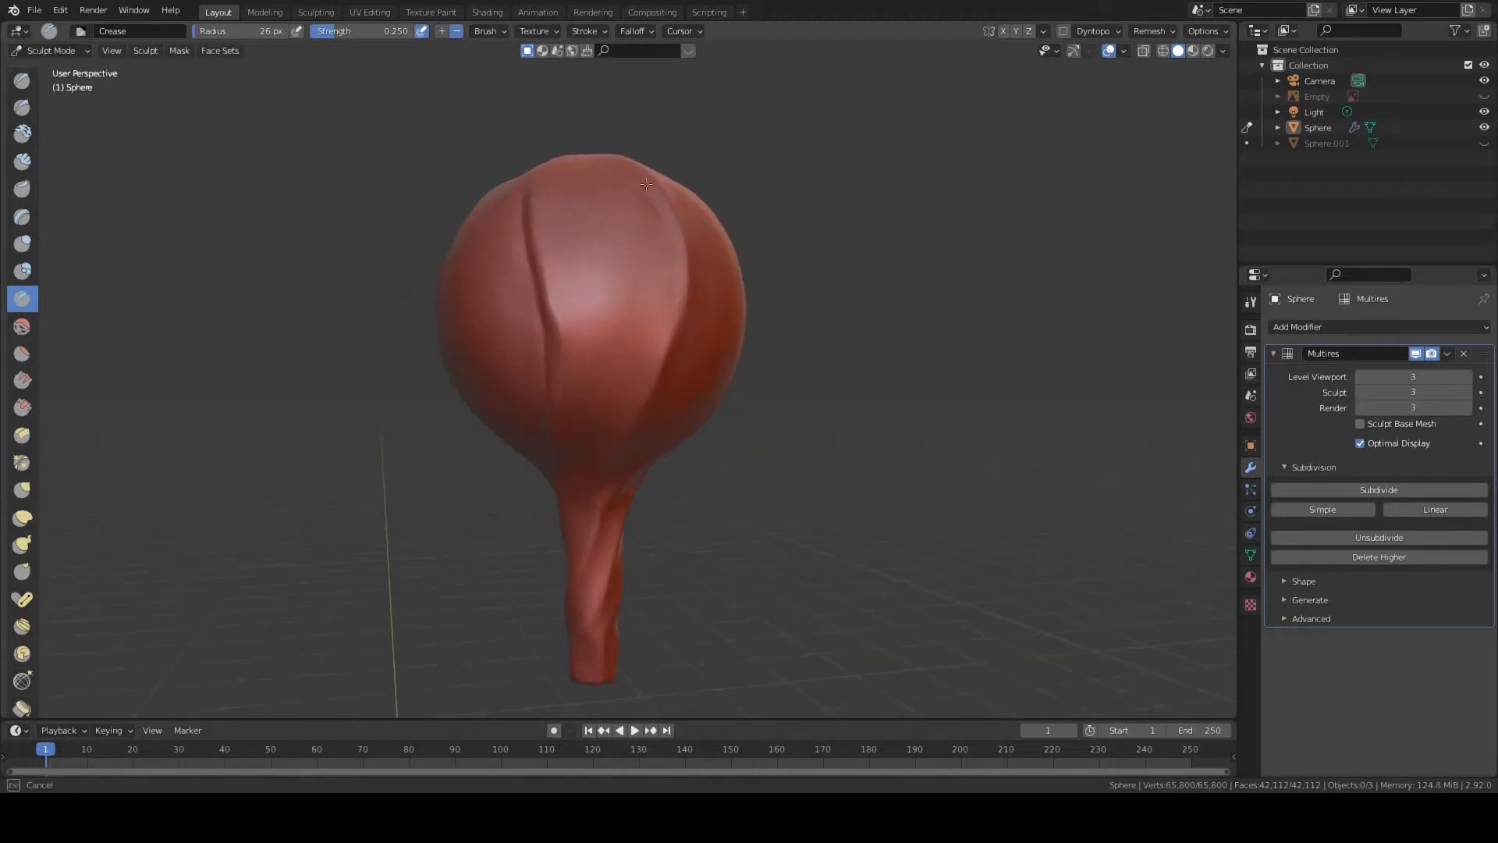
pyautogui.moveTo(673, 237)
pyautogui.mouseDown()
pyautogui.moveTo(663, 343)
pyautogui.moveTo(639, 398)
pyautogui.mouseUp()
pyautogui.moveTo(672, 390); pyautogui.dragTo(756, 274, button='middle')
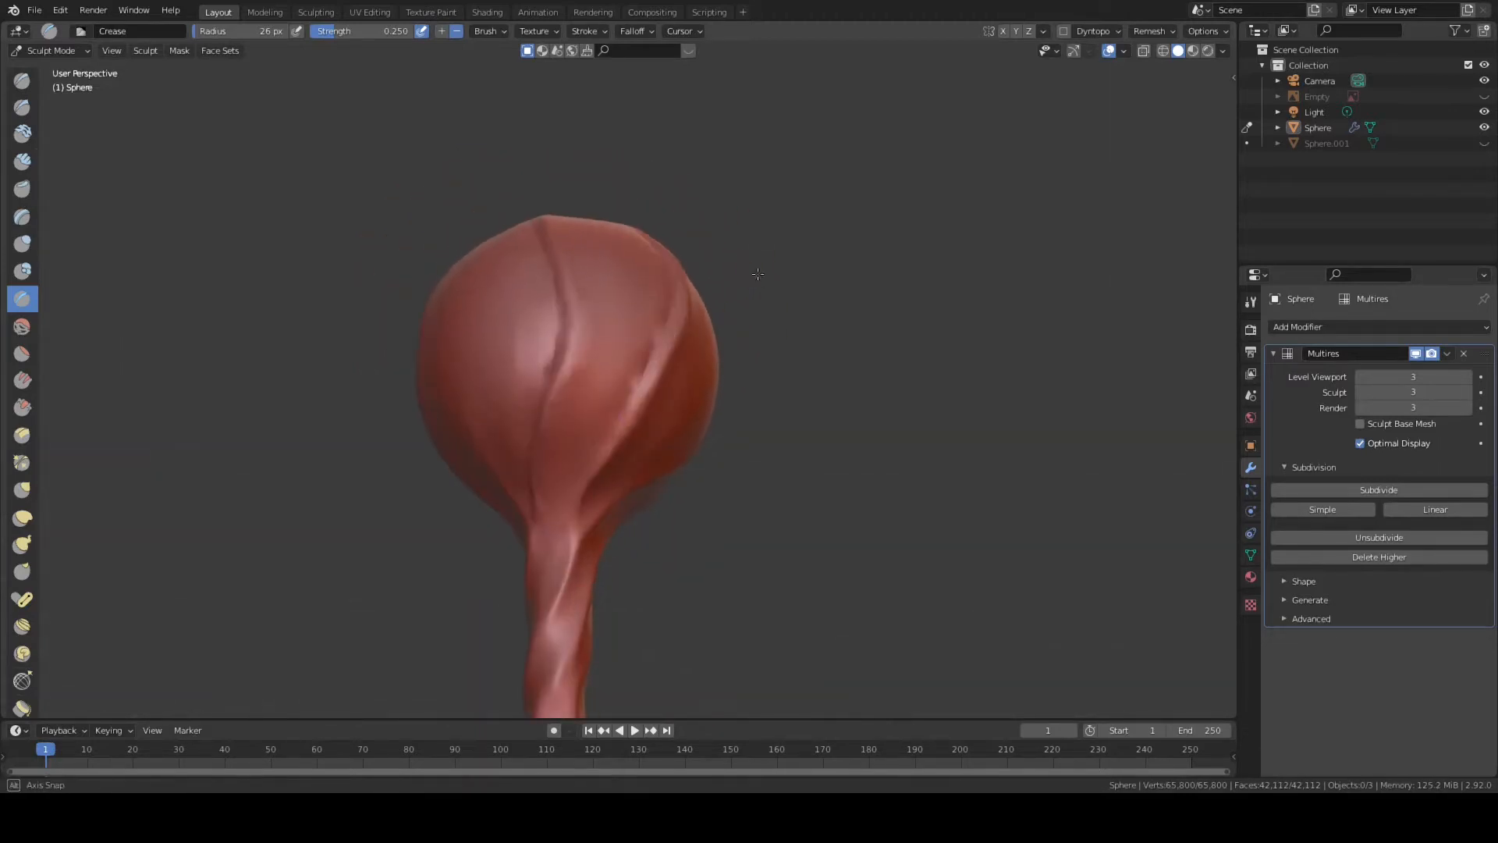
pyautogui.moveTo(649, 386); pyautogui.dragTo(612, 421)
pyautogui.moveTo(715, 344)
pyautogui.mouseDown(button='middle')
pyautogui.moveTo(789, 321)
pyautogui.moveTo(838, 337)
pyautogui.moveTo(762, 409)
pyautogui.moveTo(845, 217)
pyautogui.mouseUp(button='middle')
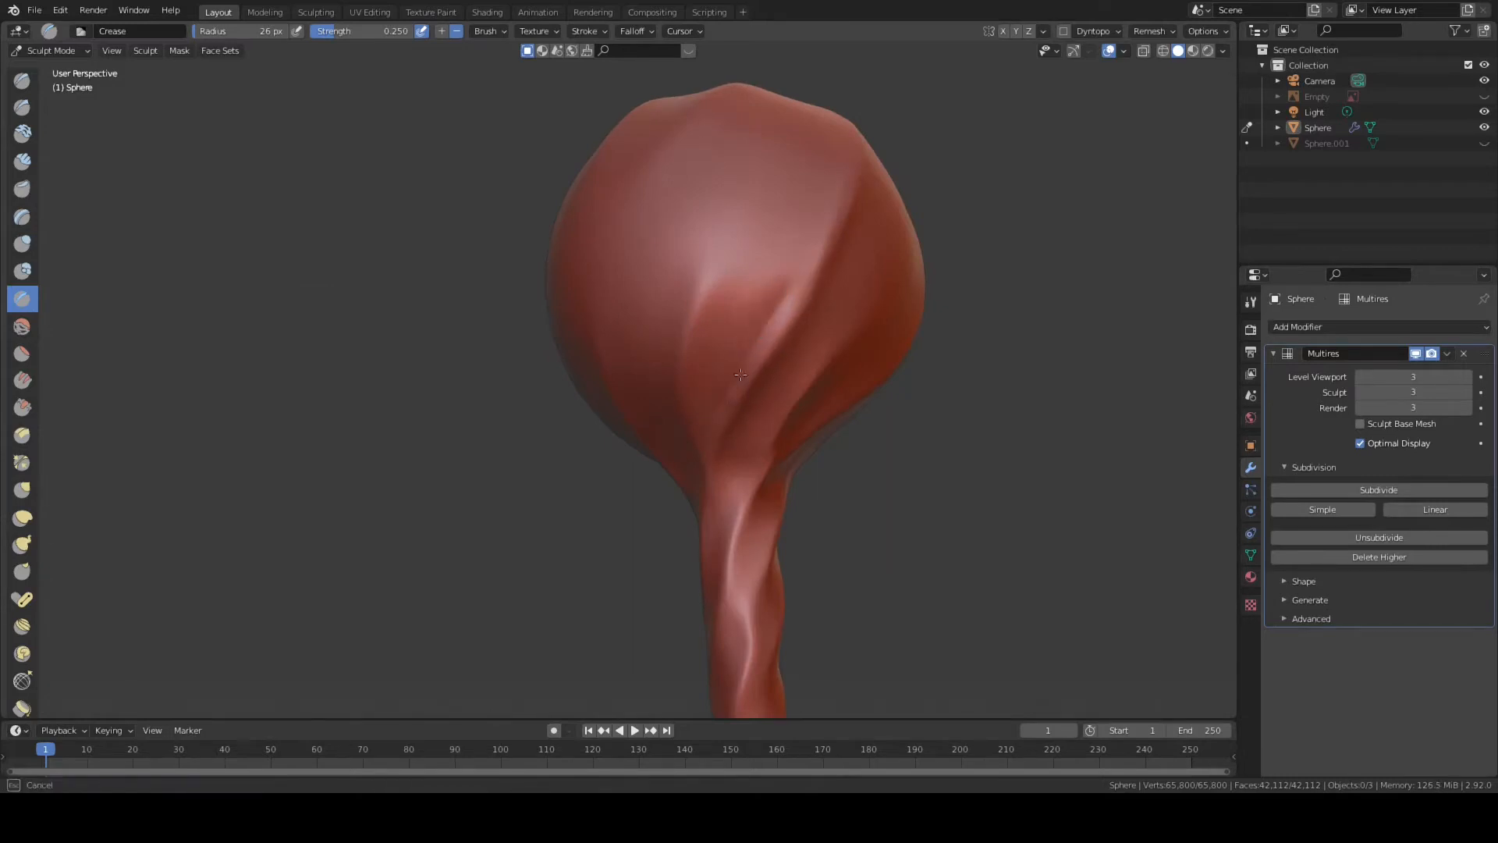
# - Carve the diagonal crease sharper between the stem's neck and the ball's upper shoulder
pyautogui.moveTo(741, 375); pyautogui.dragTo(779, 416, button='middle')
pyautogui.moveTo(784, 396); pyautogui.dragTo(865, 197)
pyautogui.moveTo(864, 197); pyautogui.dragTo(678, 204, button='middle')
pyautogui.moveTo(728, 344); pyautogui.dragTo(778, 281)
pyautogui.moveTo(807, 327)
pyautogui.mouseDown(button='middle')
pyautogui.moveTo(811, 273)
pyautogui.moveTo(780, 226)
pyautogui.mouseUp(button='middle')
pyautogui.moveTo(772, 348); pyautogui.dragTo(783, 336, button='middle')
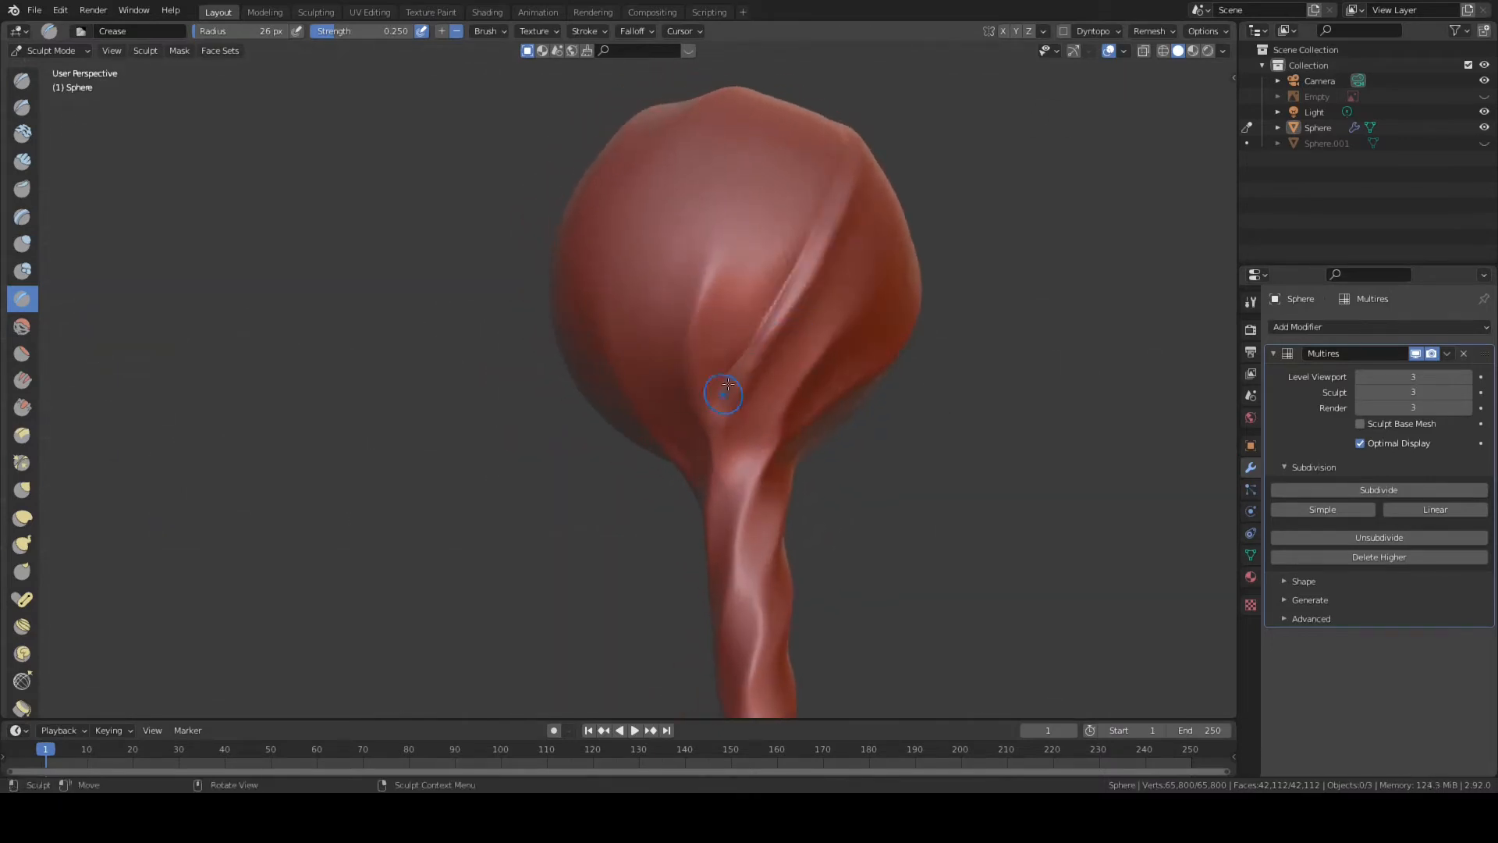
# - Deepen the curved crease sweeping from the ball's upper side into the top of the stem
pyautogui.moveTo(704, 459)
pyautogui.mouseDown(button='middle')
pyautogui.moveTo(782, 424)
pyautogui.moveTo(704, 351)
pyautogui.mouseUp(button='middle')
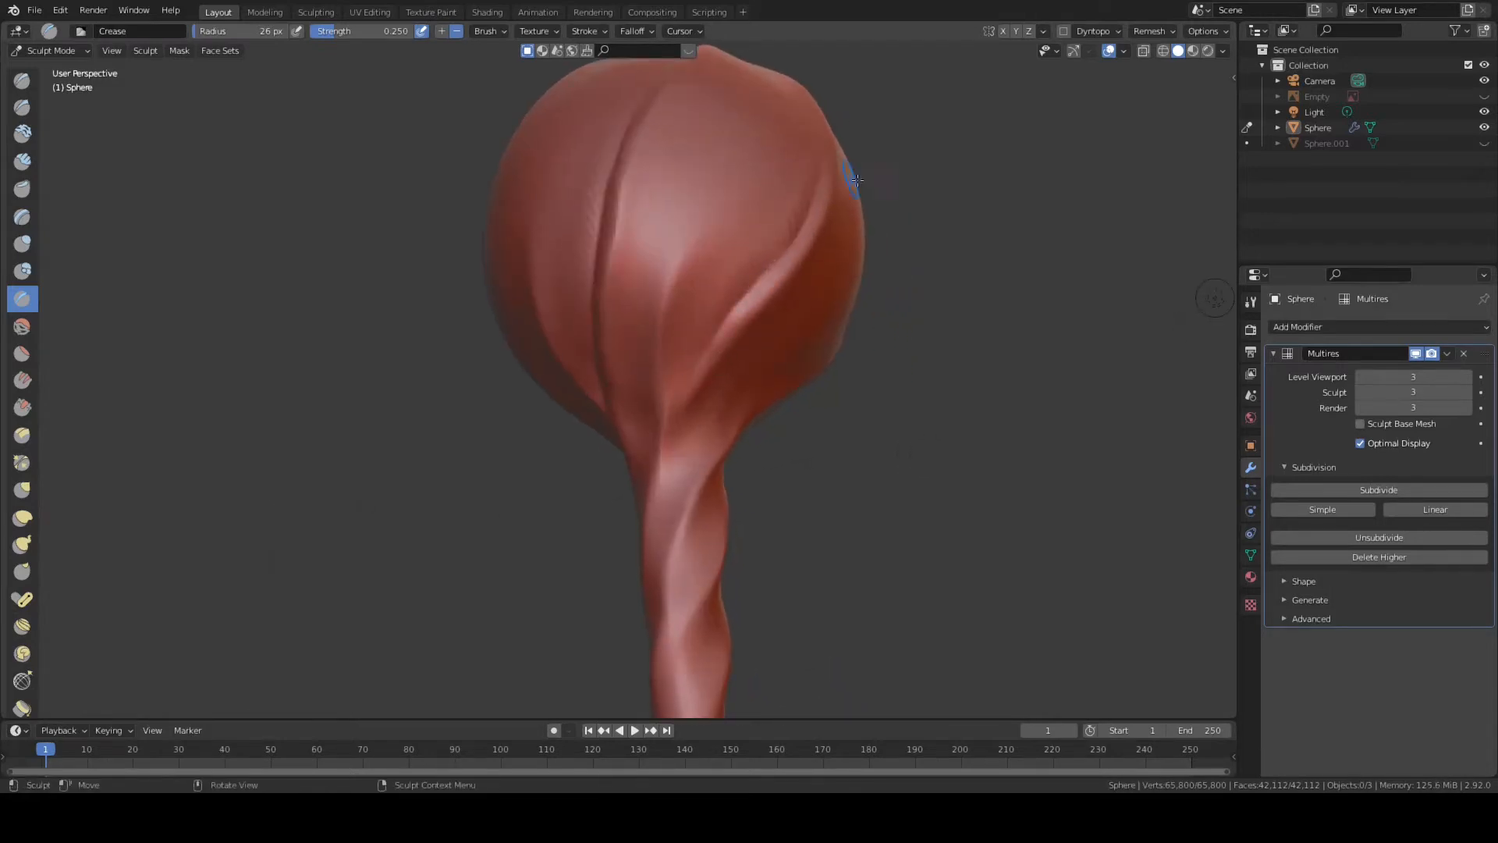
pyautogui.moveTo(857, 180); pyautogui.dragTo(765, 362, button='middle')
pyautogui.moveTo(821, 207)
pyautogui.mouseDown(button='middle')
pyautogui.moveTo(764, 417)
pyautogui.moveTo(768, 160)
pyautogui.mouseUp(button='middle')
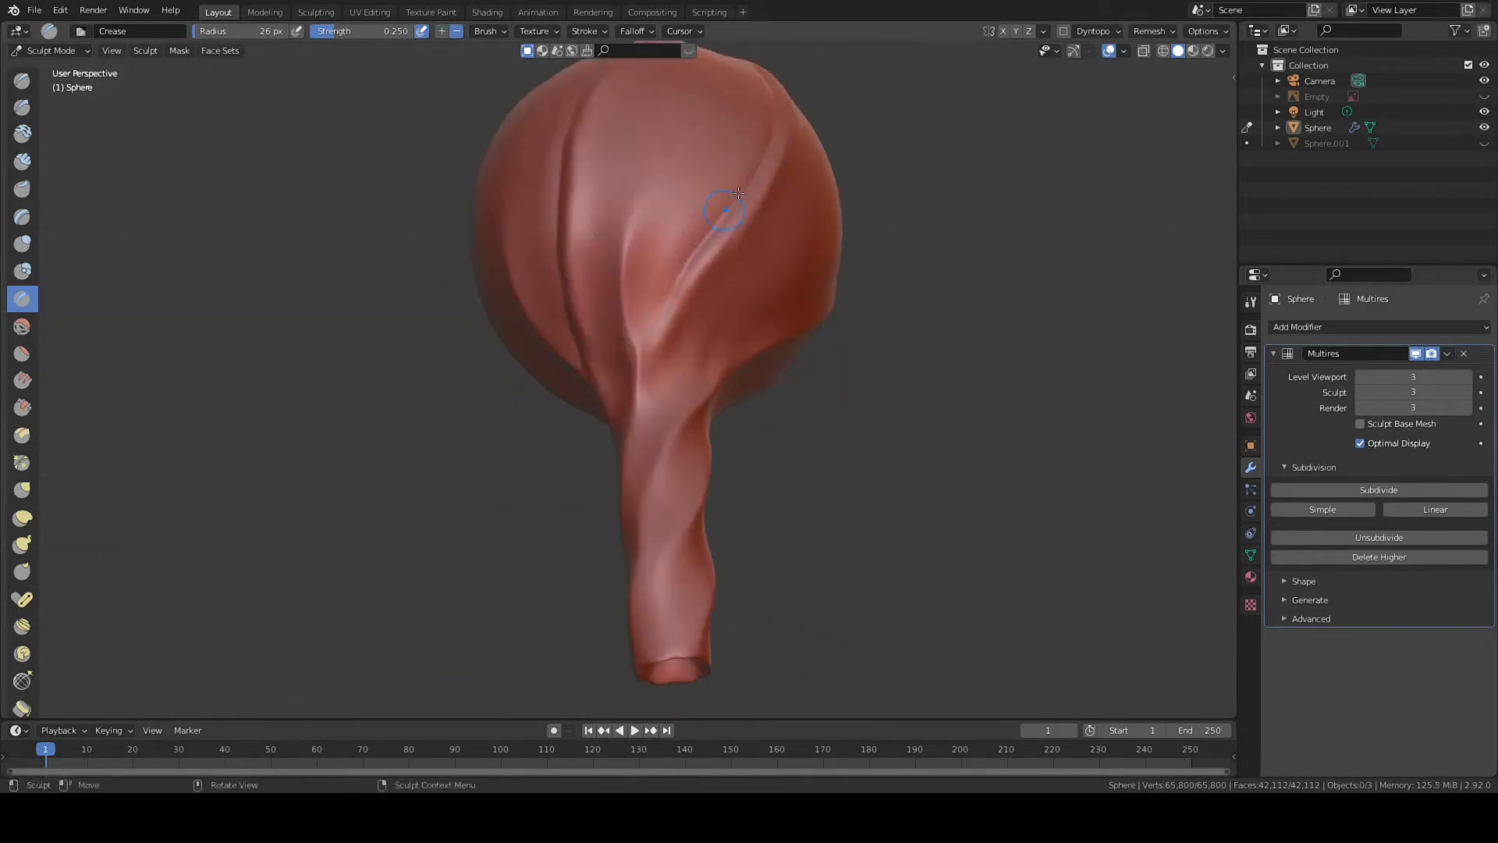
pyautogui.moveTo(728, 209); pyautogui.dragTo(652, 353)
pyautogui.moveTo(753, 336); pyautogui.dragTo(765, 435, button='middle')
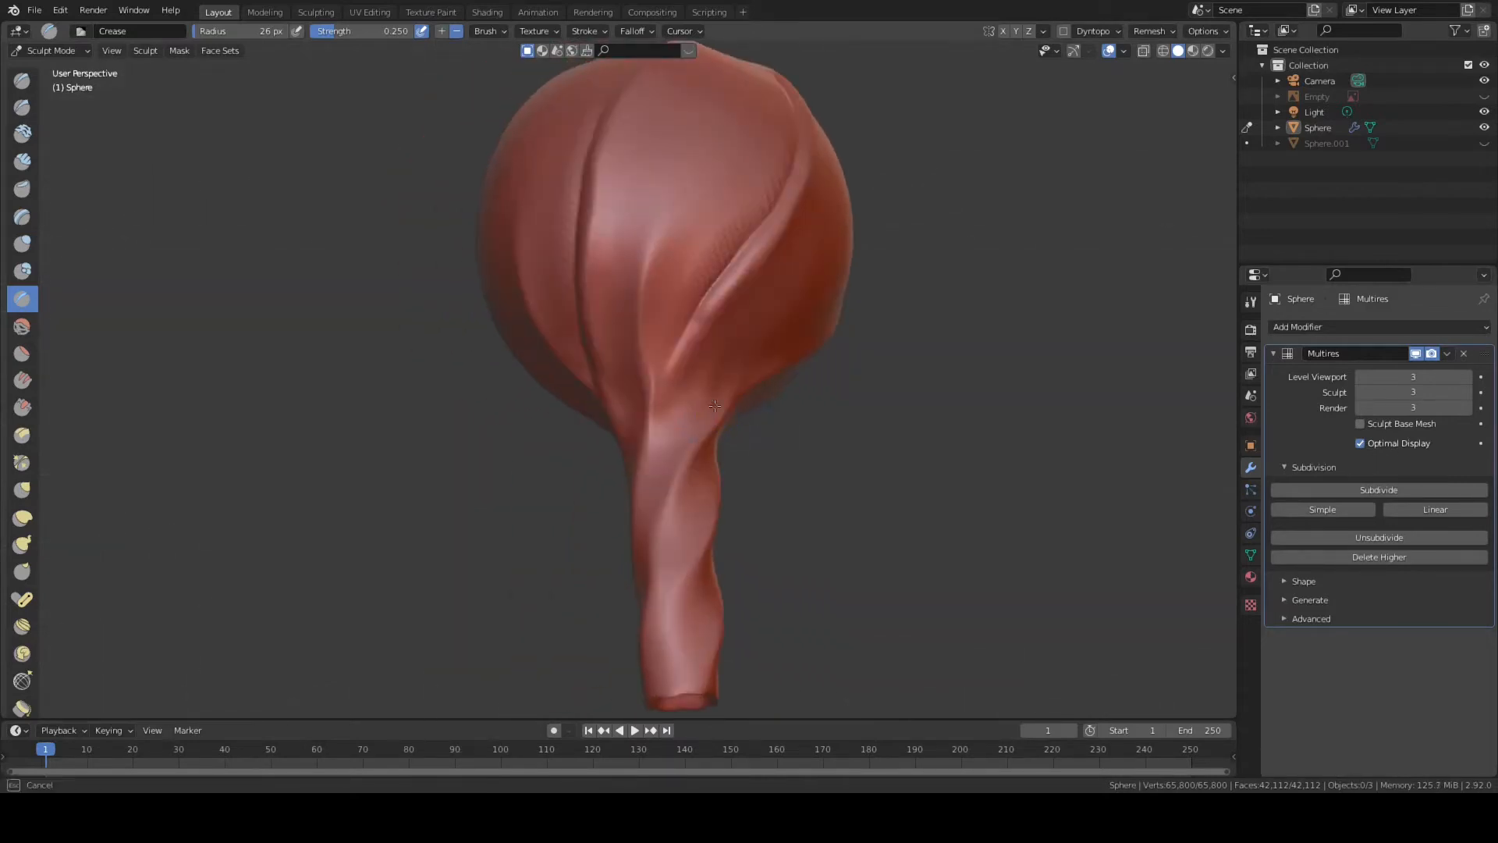
# - Carve fine lengthwise creases into the stem from several sides and touch up the ball's lower side
pyautogui.moveTo(690, 530); pyautogui.dragTo(793, 513, button='middle')
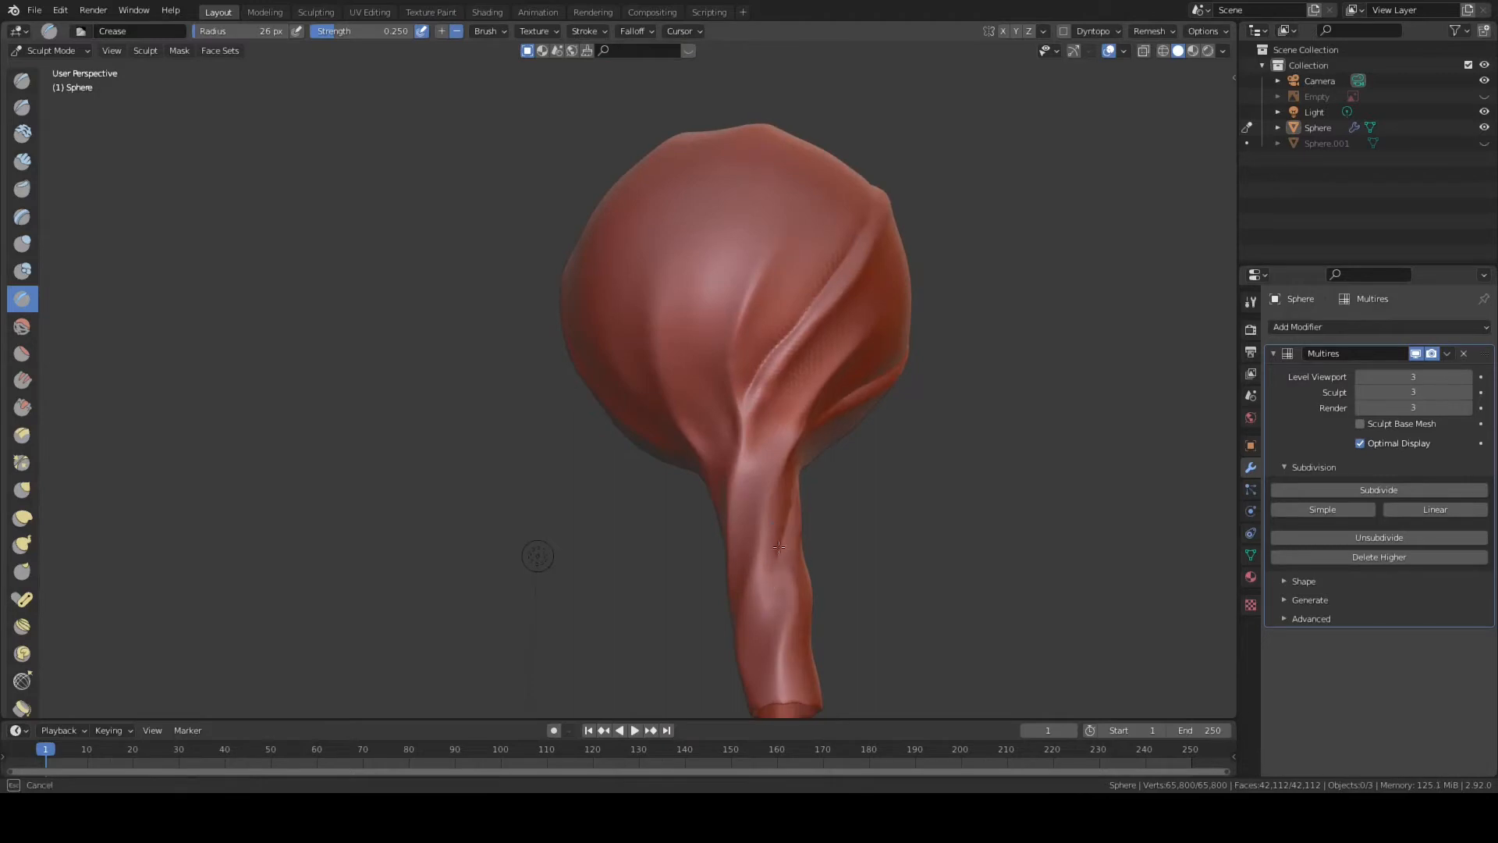
pyautogui.moveTo(764, 679); pyautogui.dragTo(761, 577, button='middle')
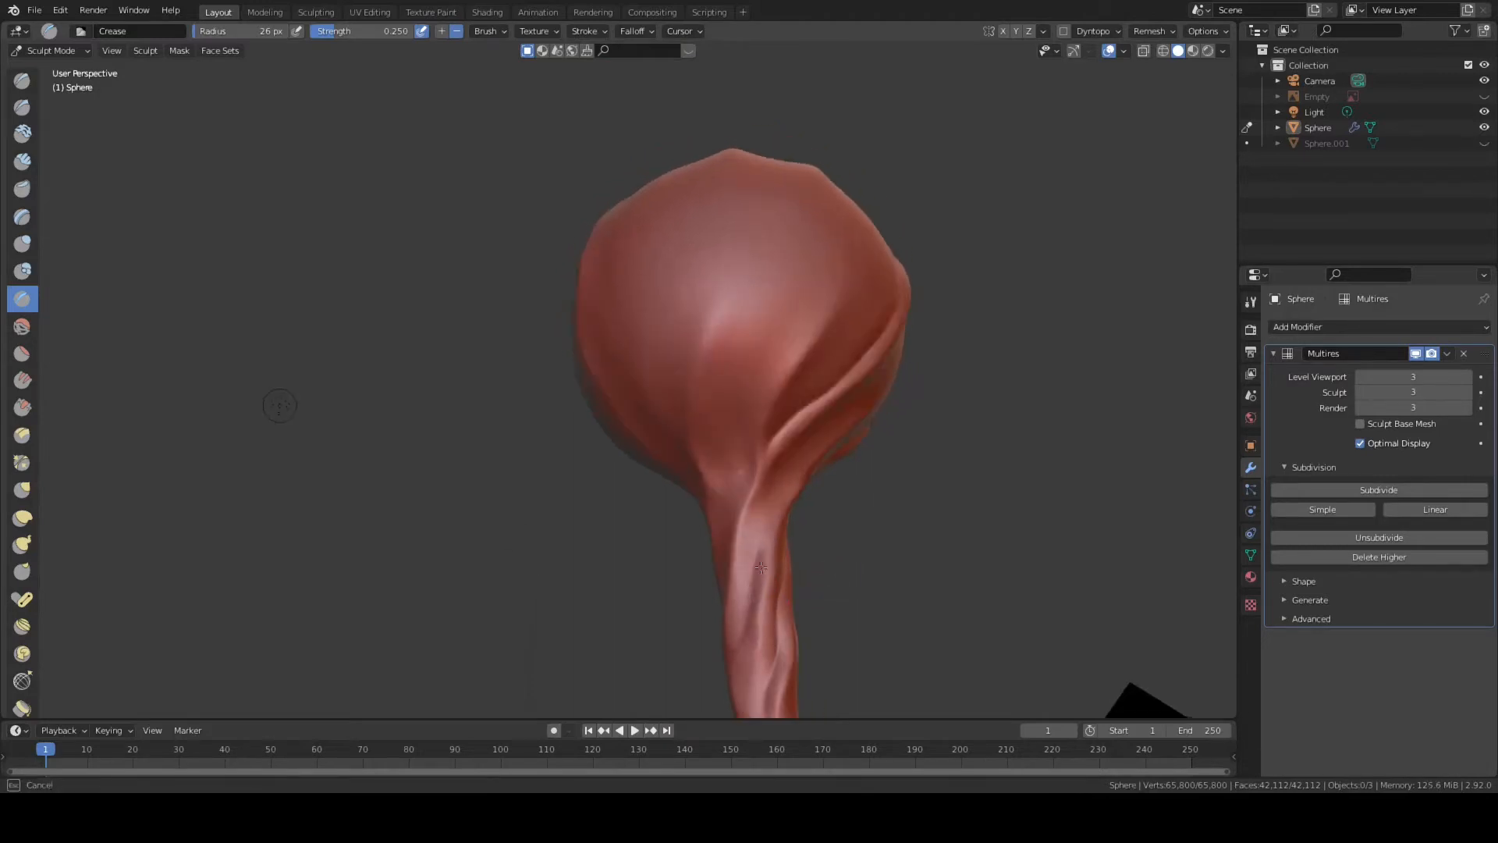
pyautogui.moveTo(810, 482); pyautogui.dragTo(716, 473, button='middle')
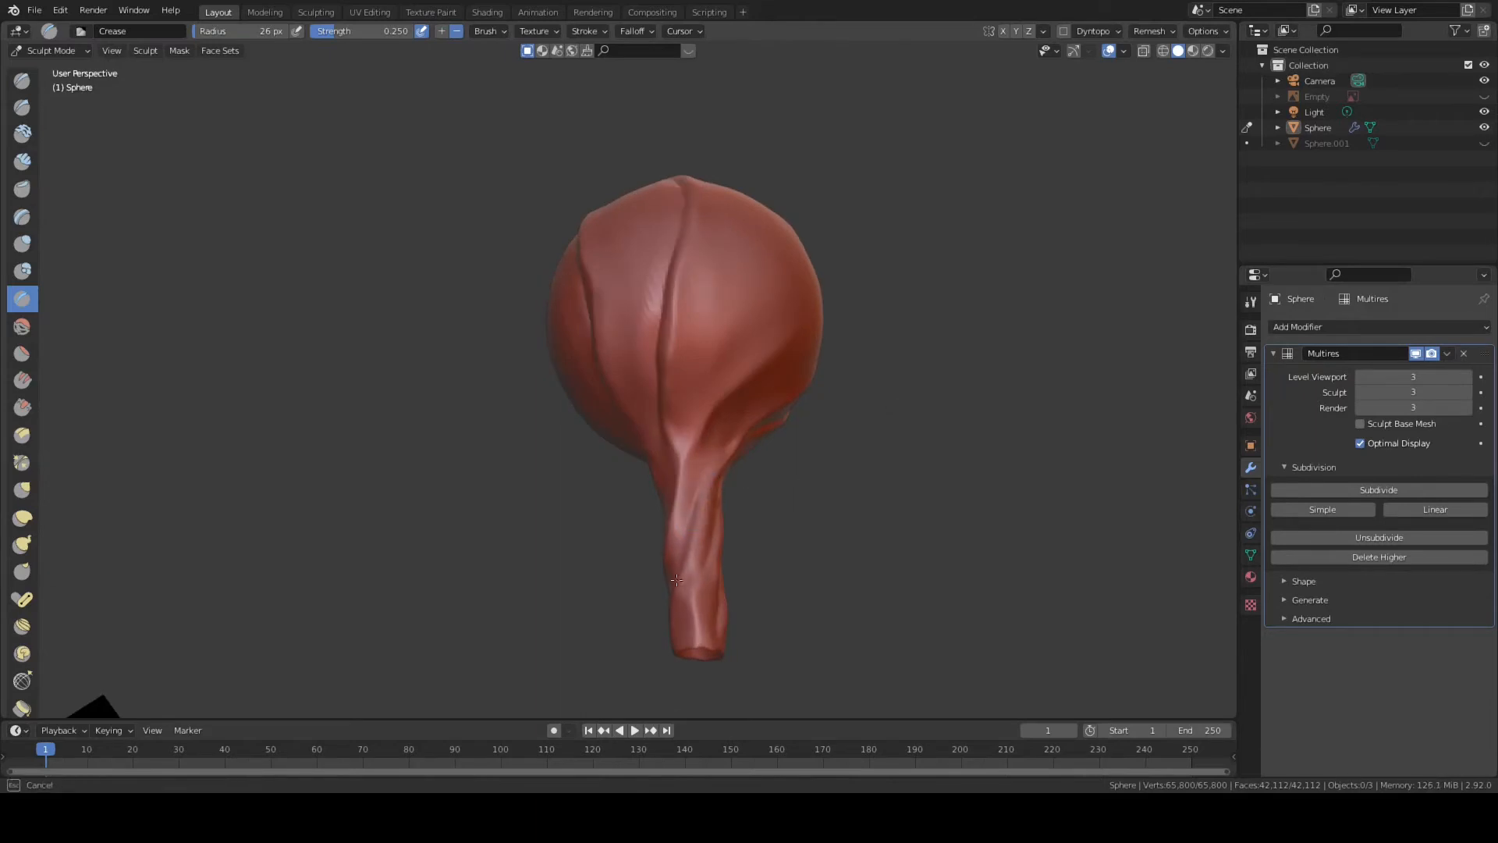
pyautogui.moveTo(813, 360); pyautogui.dragTo(829, 328)
pyautogui.moveTo(1069, 357); pyautogui.dragTo(714, 286, button='middle')
pyautogui.moveTo(512, 471)
pyautogui.mouseDown(button='middle')
pyautogui.moveTo(453, 503)
pyautogui.moveTo(463, 456)
pyautogui.mouseUp(button='middle')
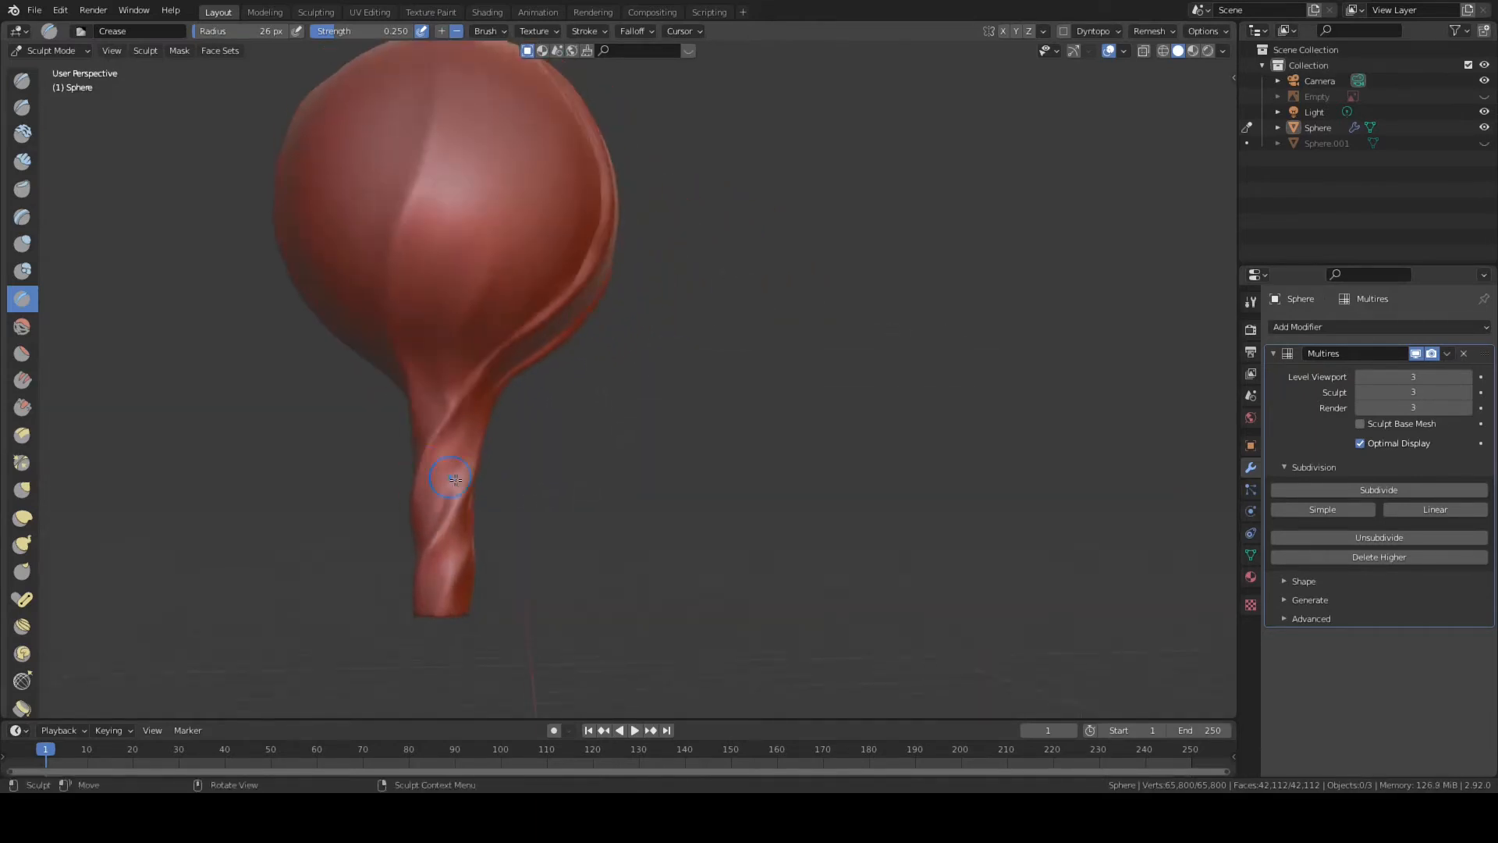
# - Add narrow secondary creases between the existing twists of the stem
pyautogui.moveTo(471, 406); pyautogui.dragTo(604, 444, button='middle')
pyautogui.scroll(2, 521, 468)
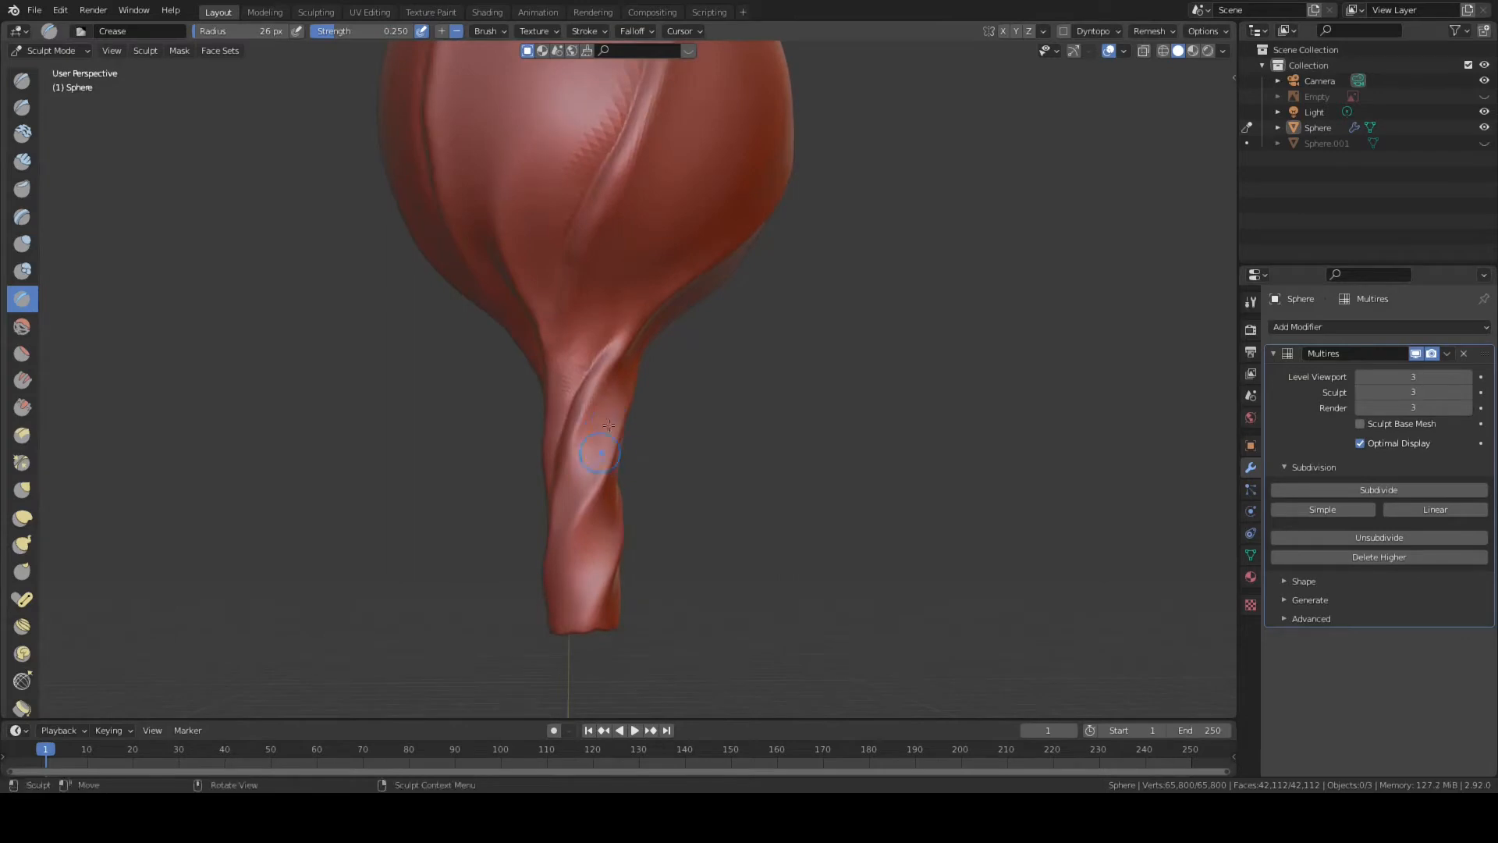
pyautogui.moveTo(579, 546); pyautogui.dragTo(714, 557, button='middle')
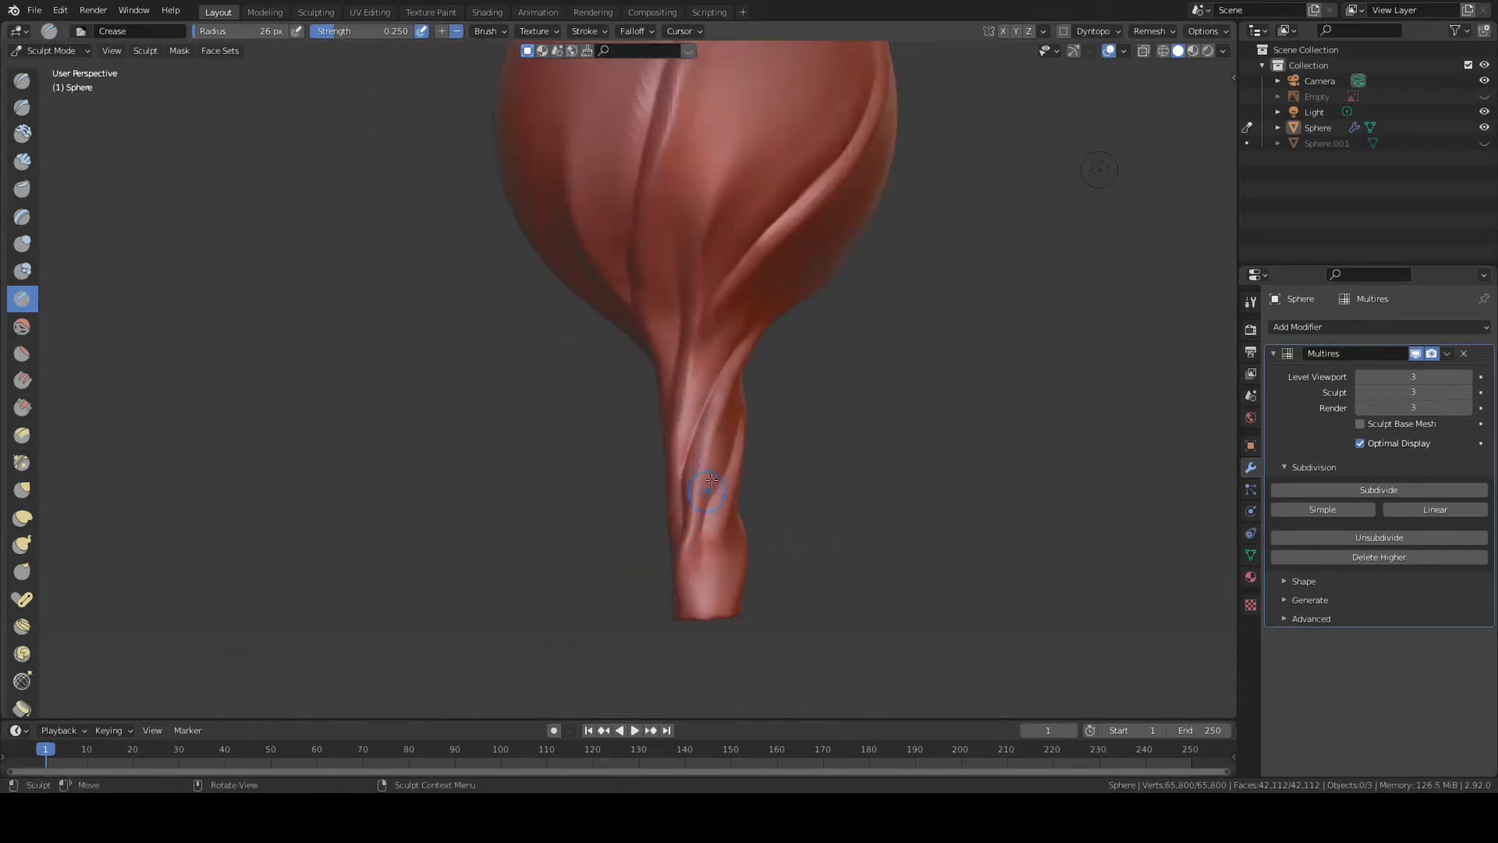
pyautogui.moveTo(712, 480); pyautogui.dragTo(673, 467, button='middle')
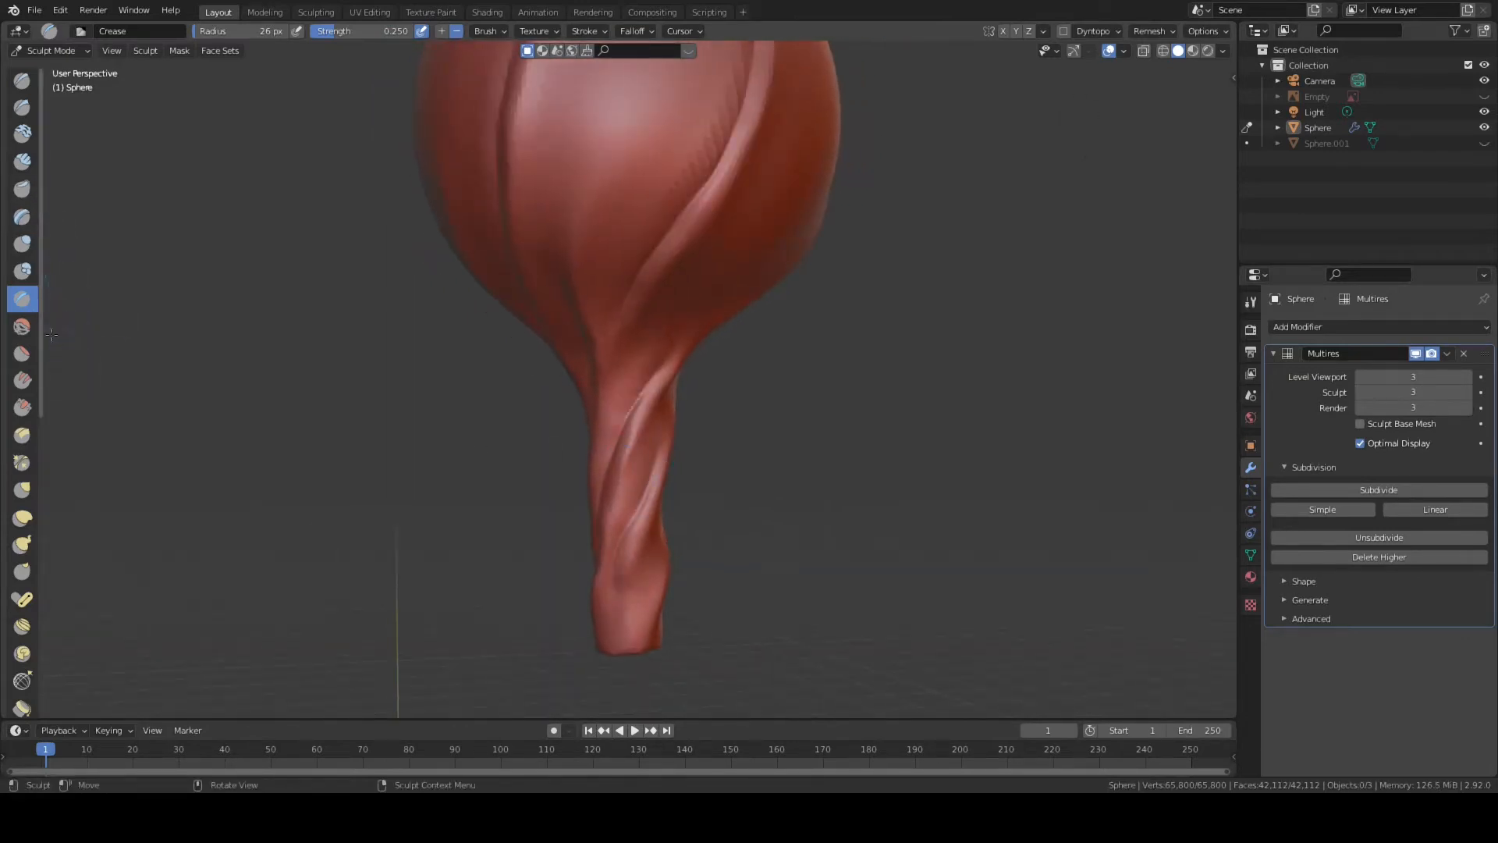
# - Show the sculpting brushes with their names and switch to the Scrape brush
pyautogui.scroll(-1, 45, 206)
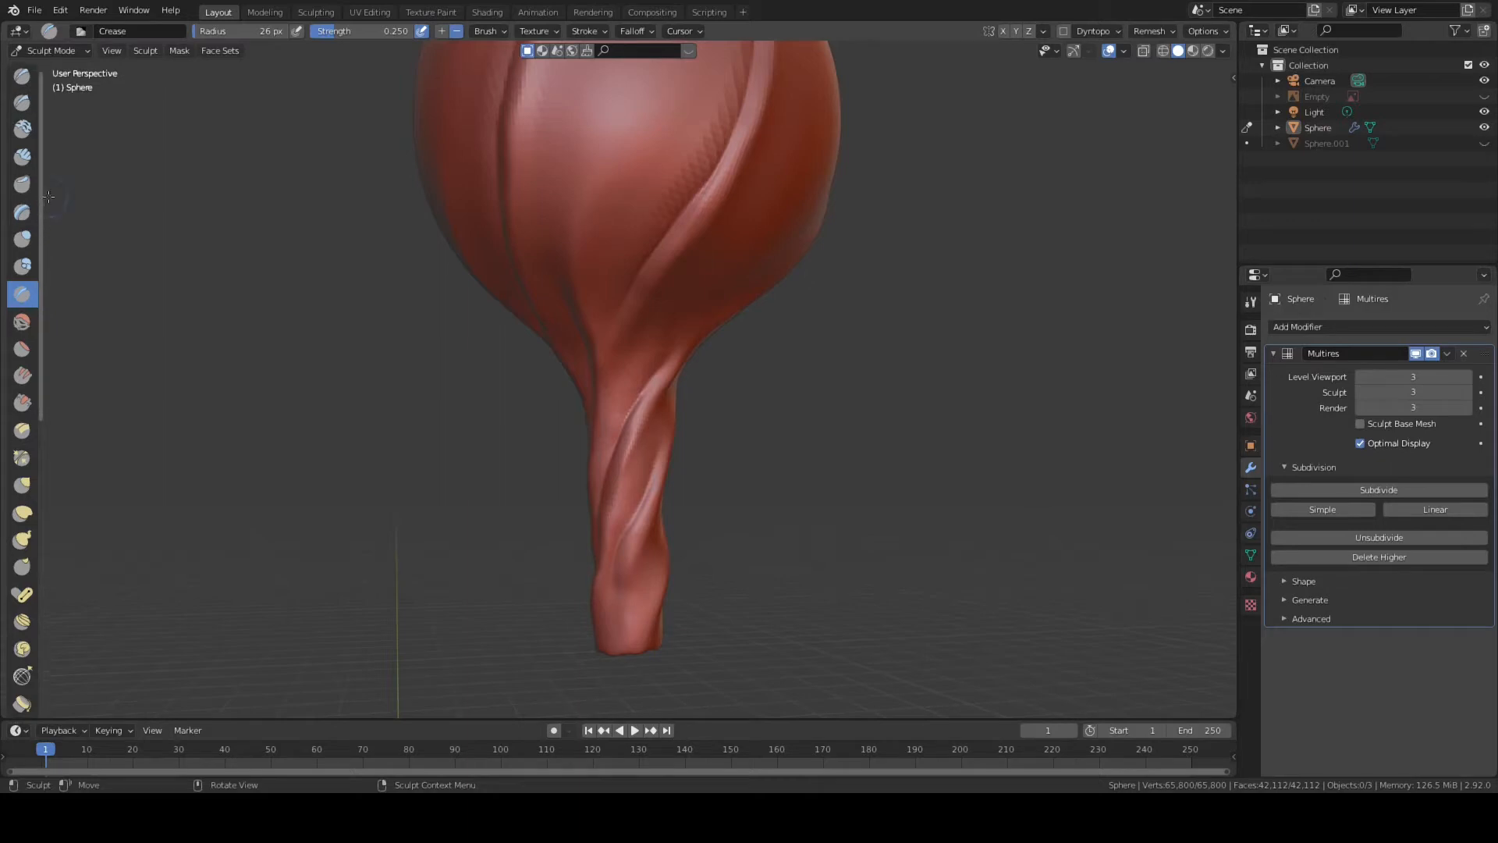
pyautogui.moveTo(39, 201); pyautogui.dragTo(46, 202)
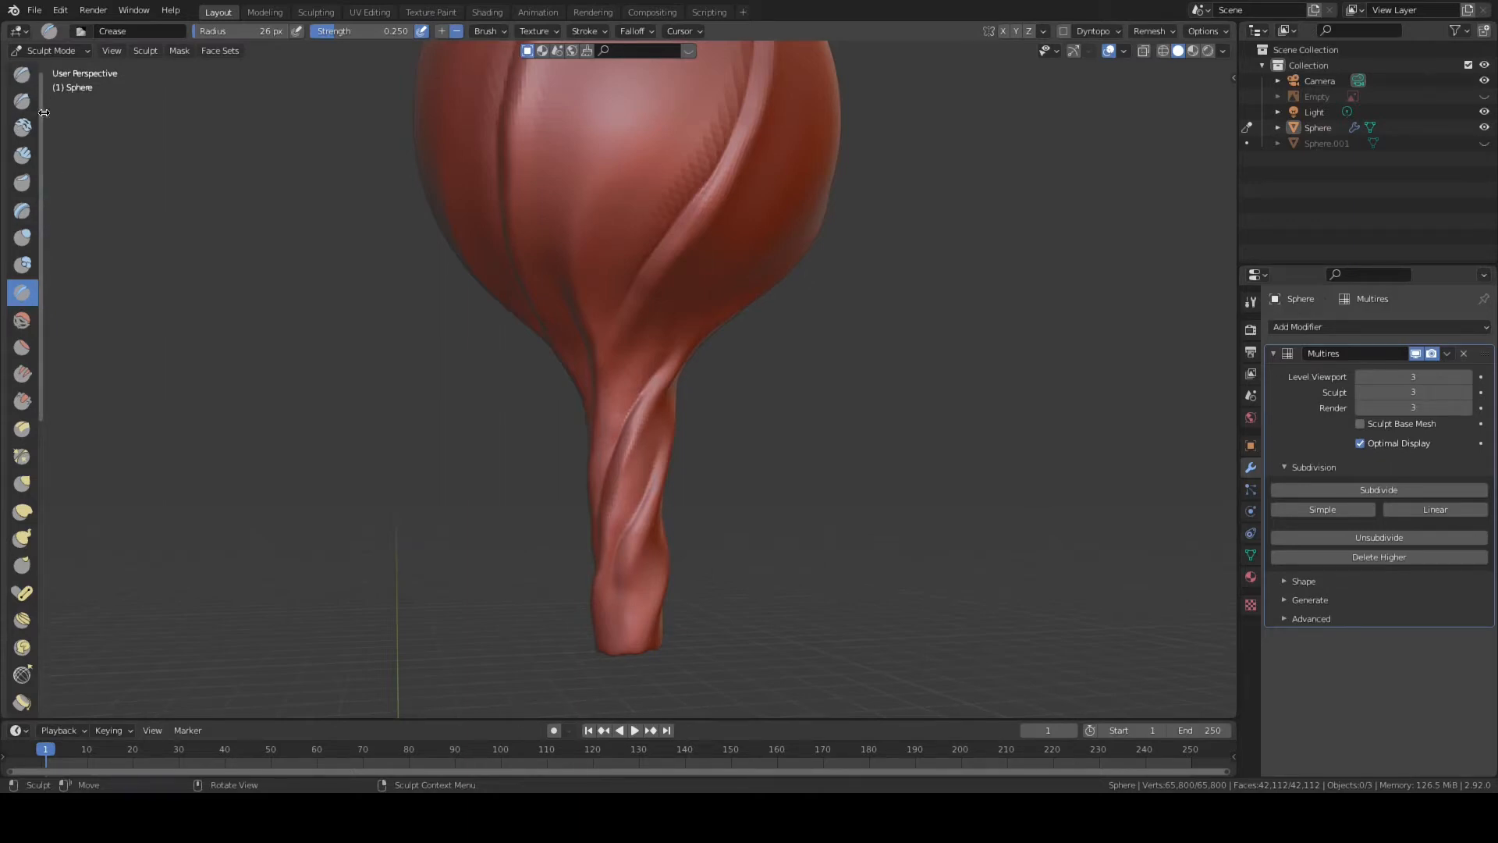
pyautogui.moveTo(44, 112)
pyautogui.mouseDown()
pyautogui.moveTo(48, 234)
pyautogui.moveTo(141, 288)
pyautogui.moveTo(121, 281)
pyautogui.mouseUp()
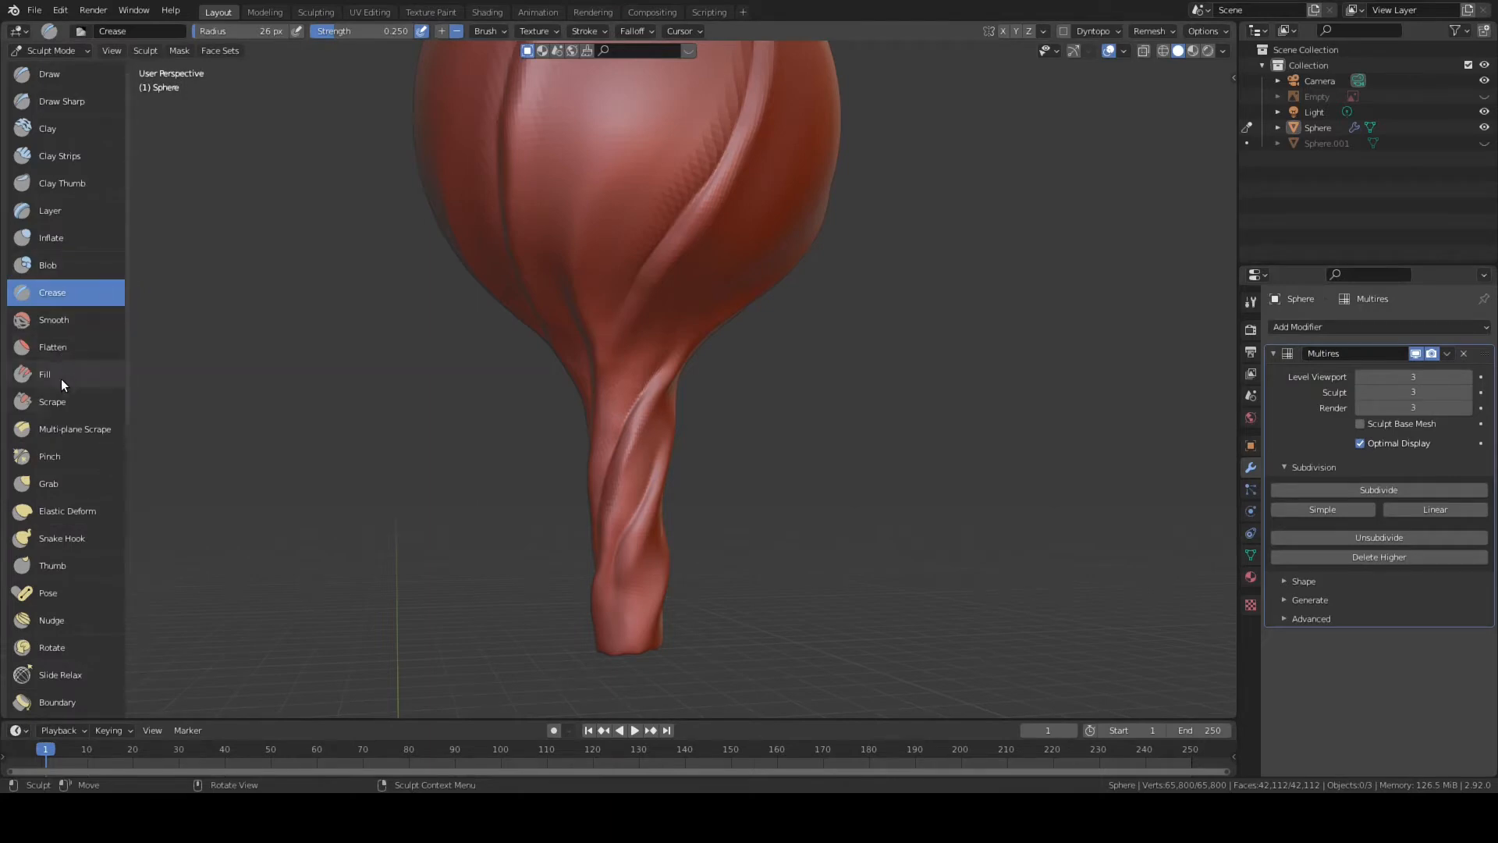
pyautogui.click(53, 401)
# - Scrape along the edges of the long crease running up the ball's side to flatten them
pyautogui.moveTo(484, 367)
pyautogui.mouseDown(button='middle')
pyautogui.moveTo(523, 375)
pyautogui.moveTo(422, 333)
pyautogui.mouseUp(button='middle')
pyautogui.moveTo(423, 333); pyautogui.dragTo(438, 237)
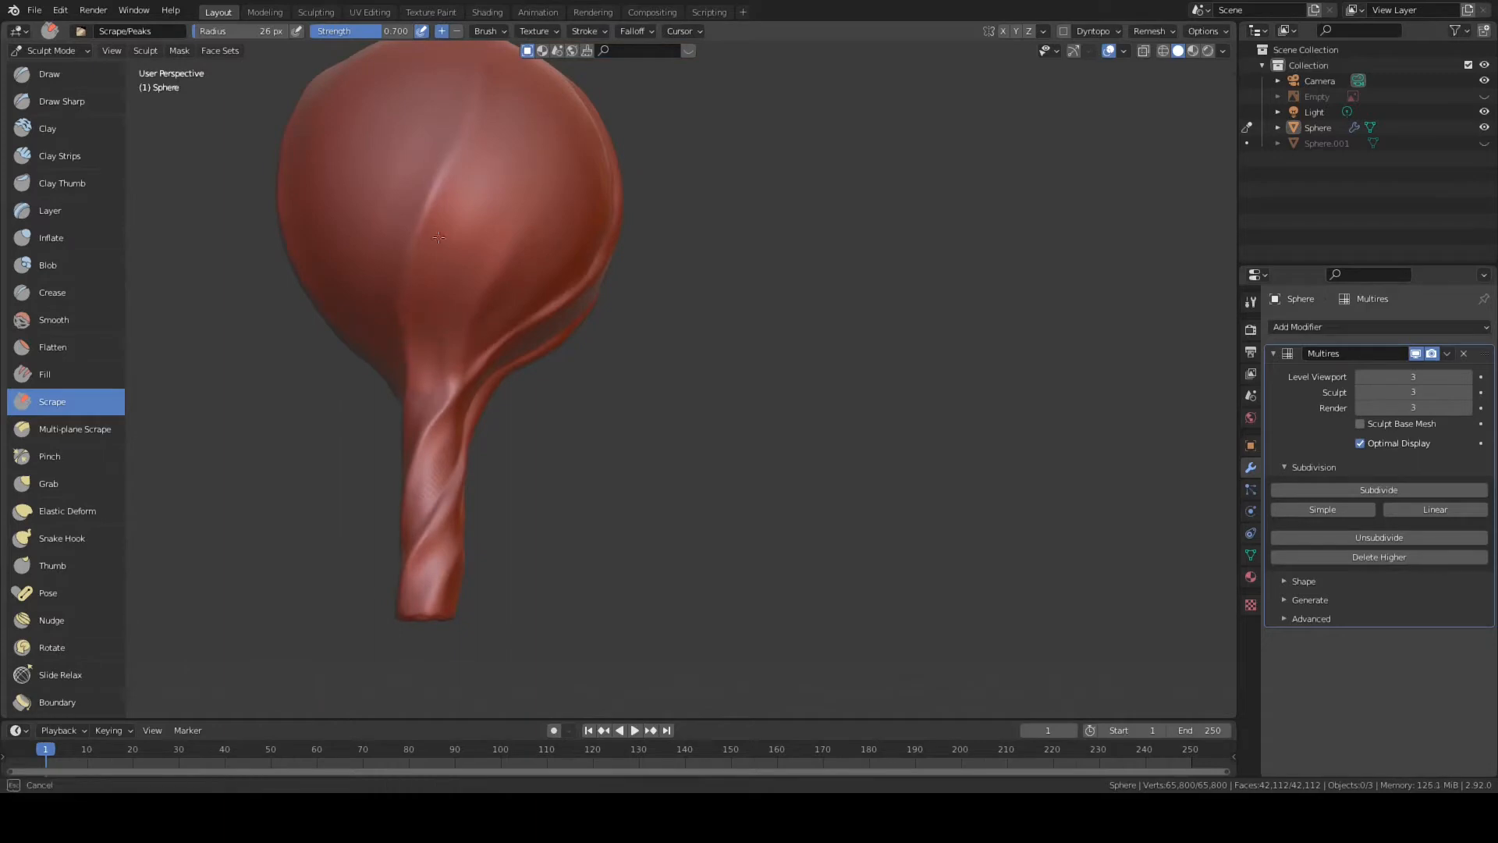
pyautogui.moveTo(458, 153); pyautogui.dragTo(470, 144)
pyautogui.moveTo(505, 156)
pyautogui.mouseDown(button='middle')
pyautogui.moveTo(573, 175)
pyautogui.moveTo(608, 227)
pyautogui.mouseUp(button='middle')
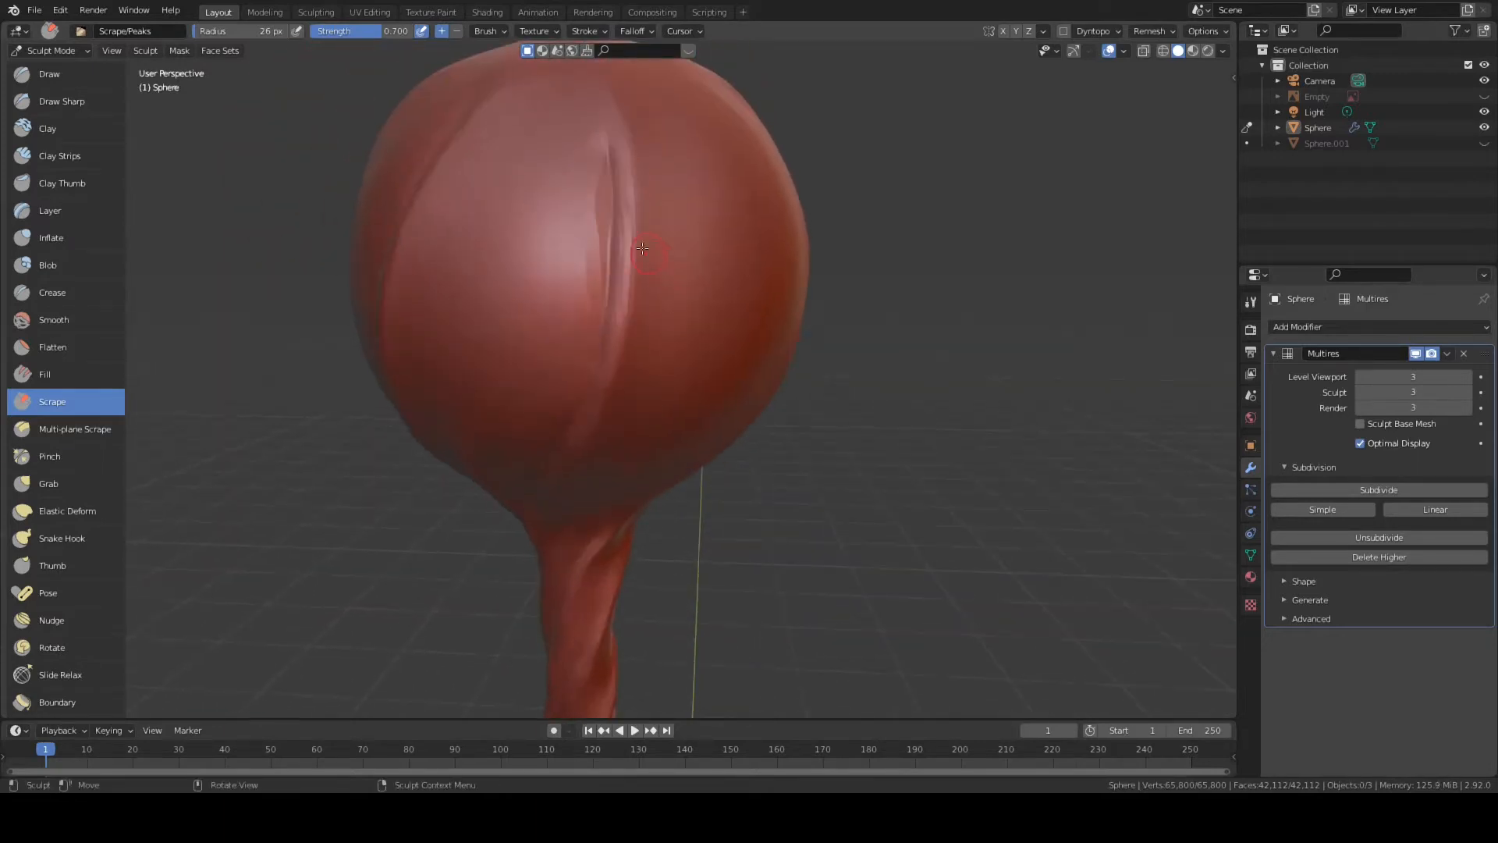
pyautogui.moveTo(609, 227); pyautogui.dragTo(613, 195)
# - Enlarge the Scrape brush radius to 53 px and flatten the surface beside the ball's long vertical crease
pyautogui.moveTo(616, 207); pyautogui.dragTo(567, 218, button='middle')
pyautogui.moveTo(565, 215); pyautogui.dragTo(566, 330)
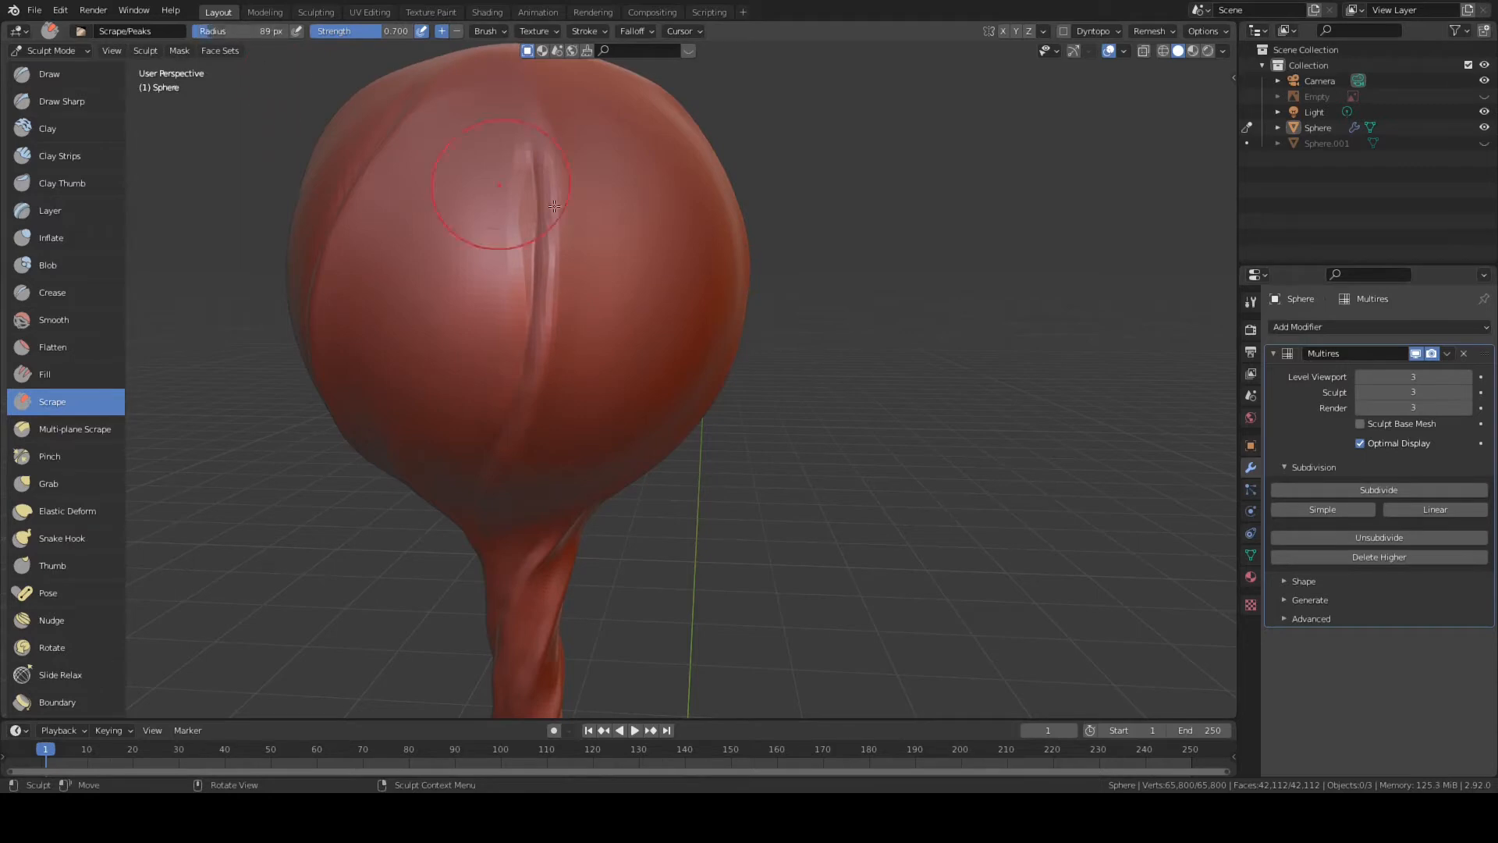
pyautogui.moveTo(598, 281); pyautogui.dragTo(378, 279, button='middle')
pyautogui.moveTo(365, 275); pyautogui.dragTo(362, 242)
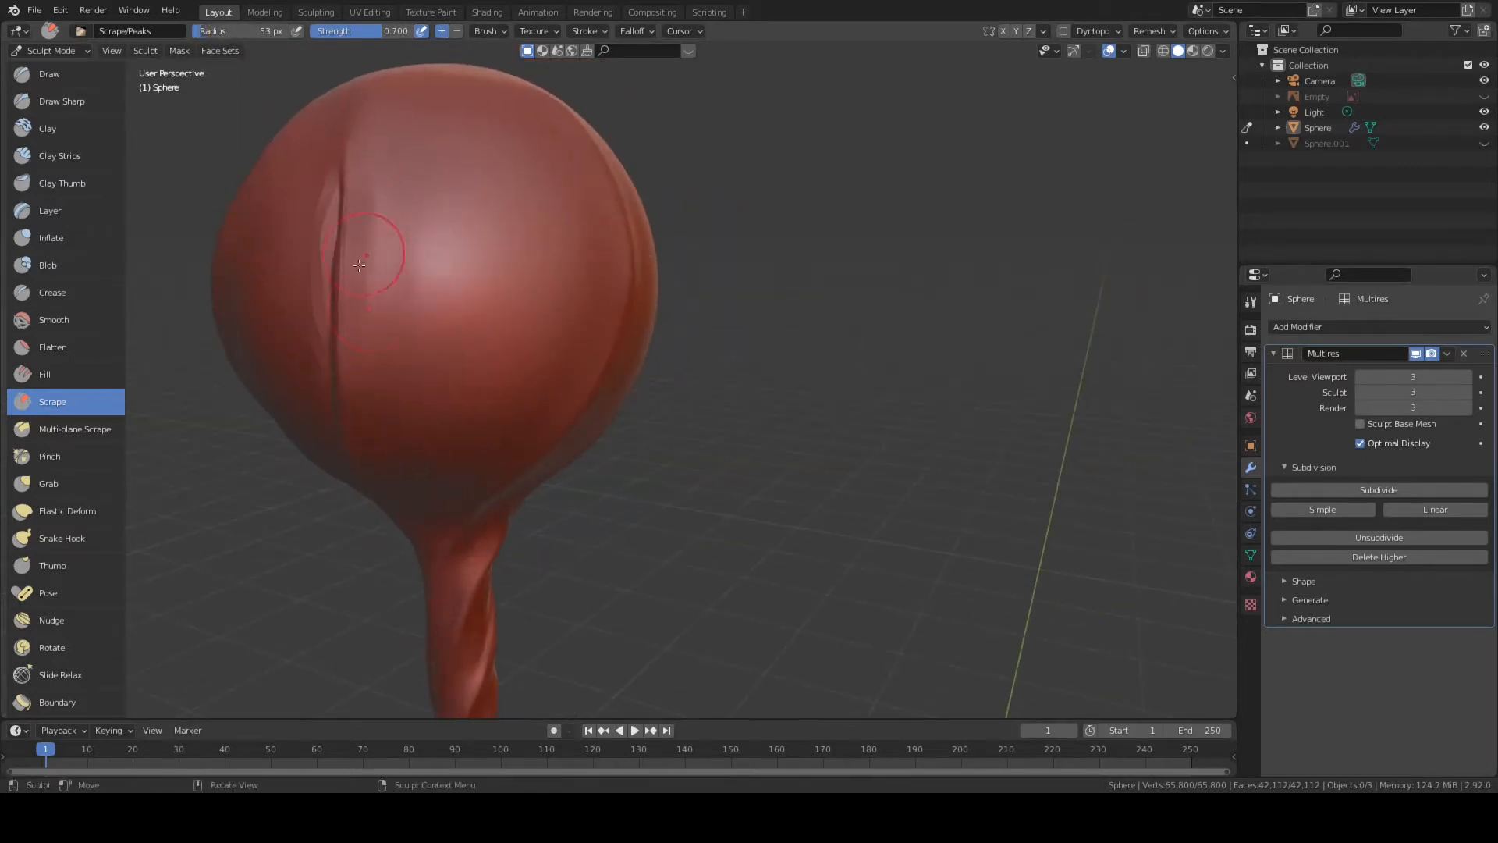
# - Scrape both sides of the neighbouring crease from the ball's upper part down toward the neck
pyautogui.moveTo(359, 265); pyautogui.dragTo(699, 361, button='middle')
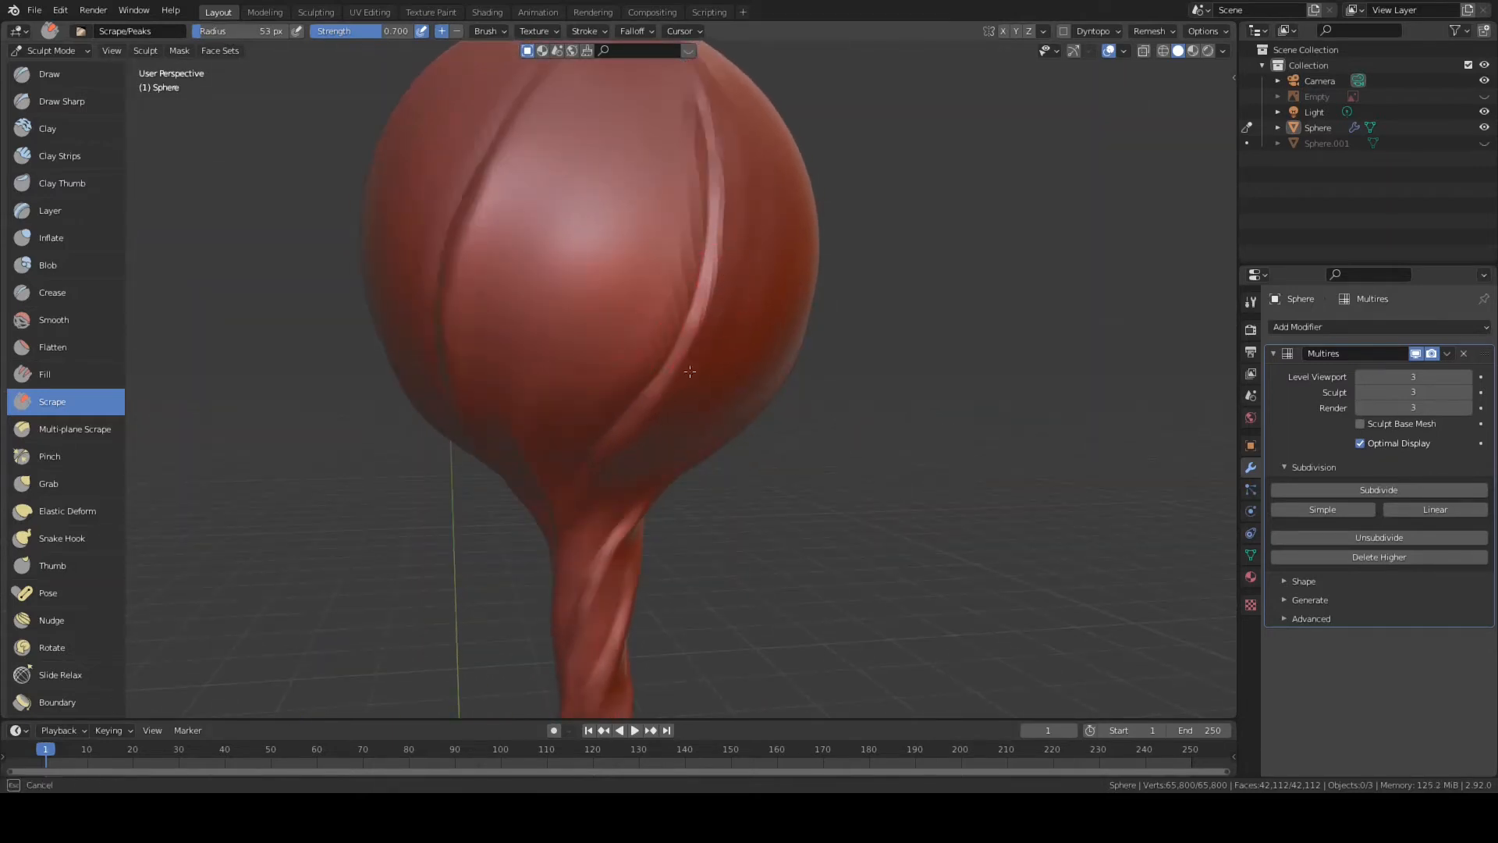
pyautogui.moveTo(632, 463); pyautogui.dragTo(636, 327, button='middle')
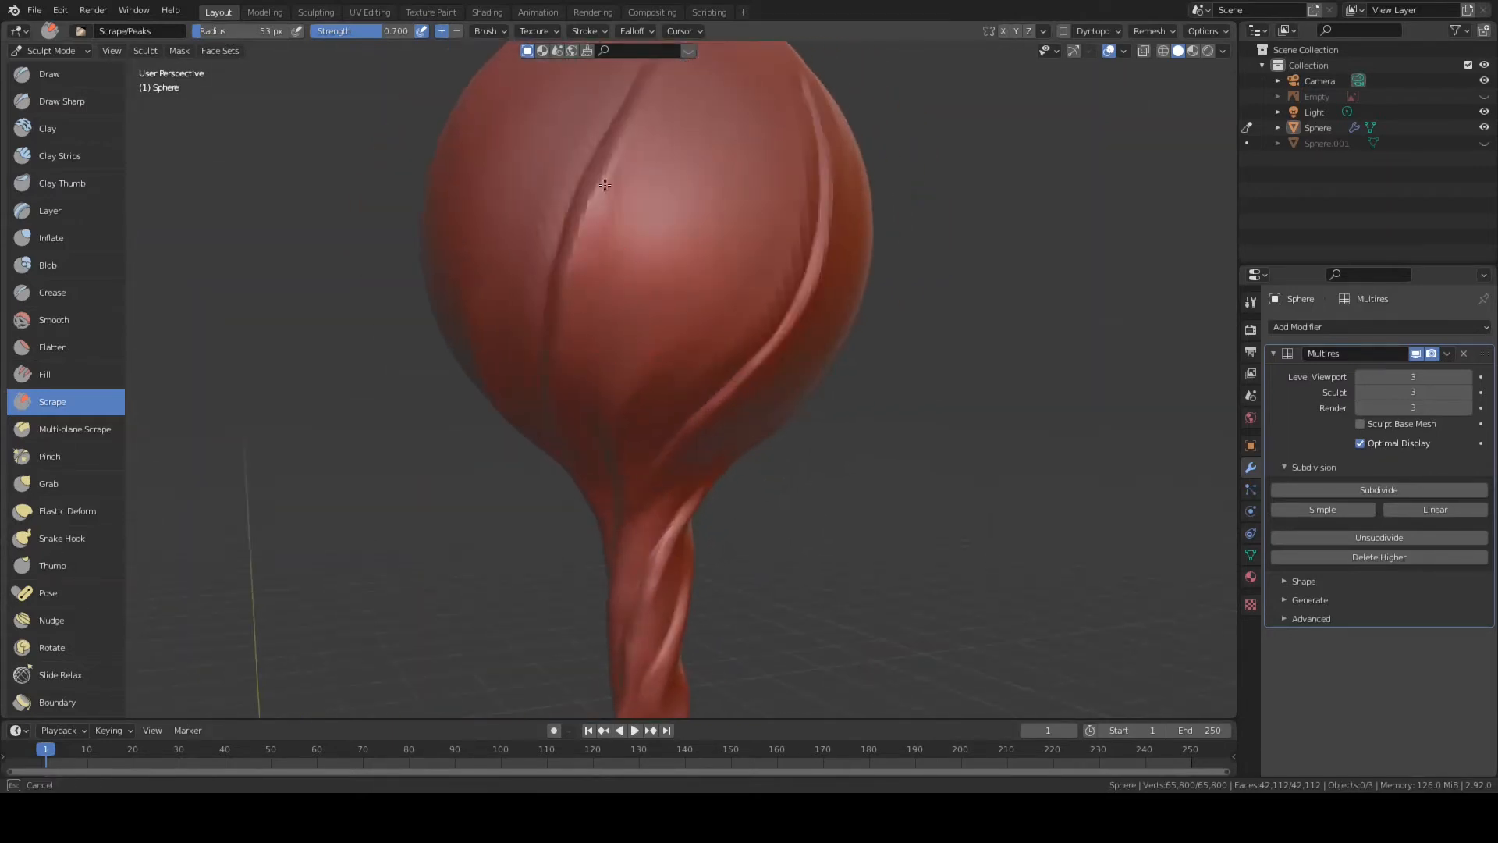
pyautogui.moveTo(632, 146)
pyautogui.mouseDown(button='middle')
pyautogui.moveTo(587, 441)
pyautogui.moveTo(596, 384)
pyautogui.mouseUp(button='middle')
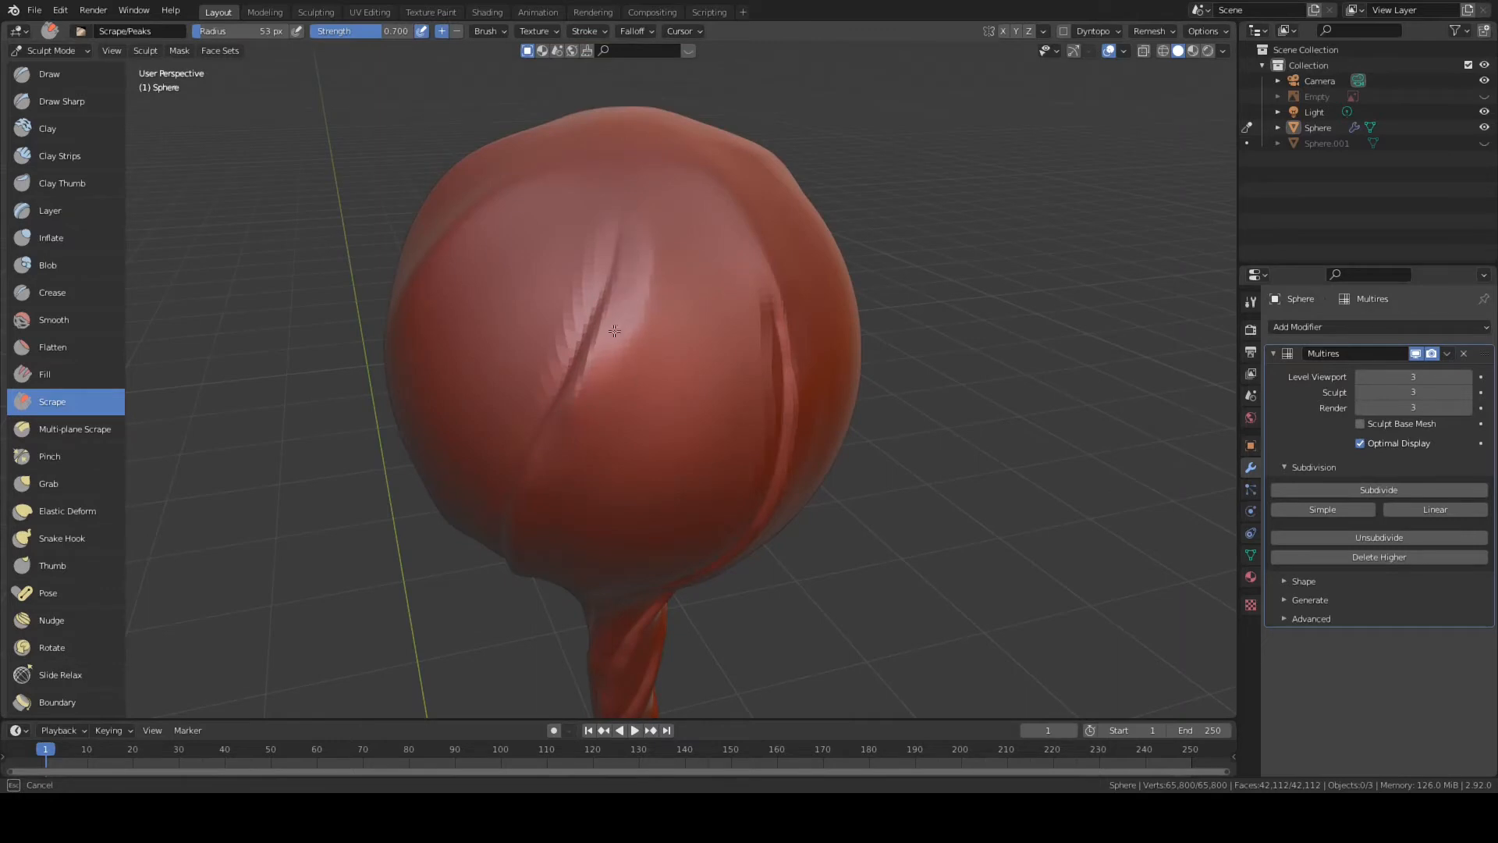
pyautogui.moveTo(674, 246); pyautogui.dragTo(707, 200, button='middle')
pyautogui.moveTo(624, 192); pyautogui.dragTo(636, 234)
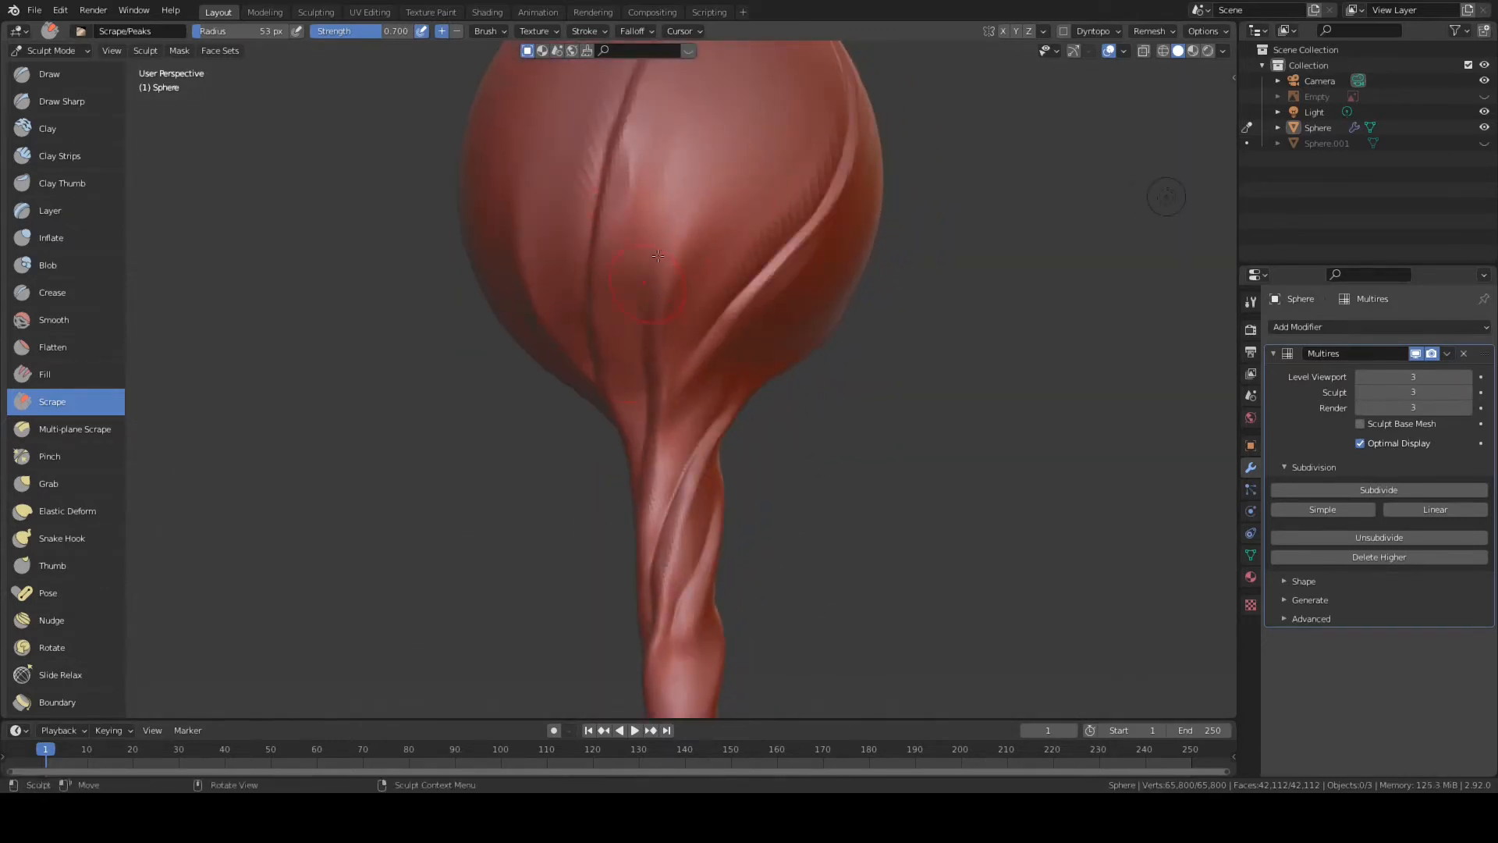
# - Flatten the panels between the creases on the ball's lower half and around the neck with the Scrape brush
pyautogui.moveTo(700, 288); pyautogui.dragTo(730, 250)
pyautogui.moveTo(789, 199)
pyautogui.mouseDown(button='middle')
pyautogui.moveTo(801, 268)
pyautogui.moveTo(752, 300)
pyautogui.mouseUp(button='middle')
pyautogui.moveTo(749, 274); pyautogui.dragTo(755, 308)
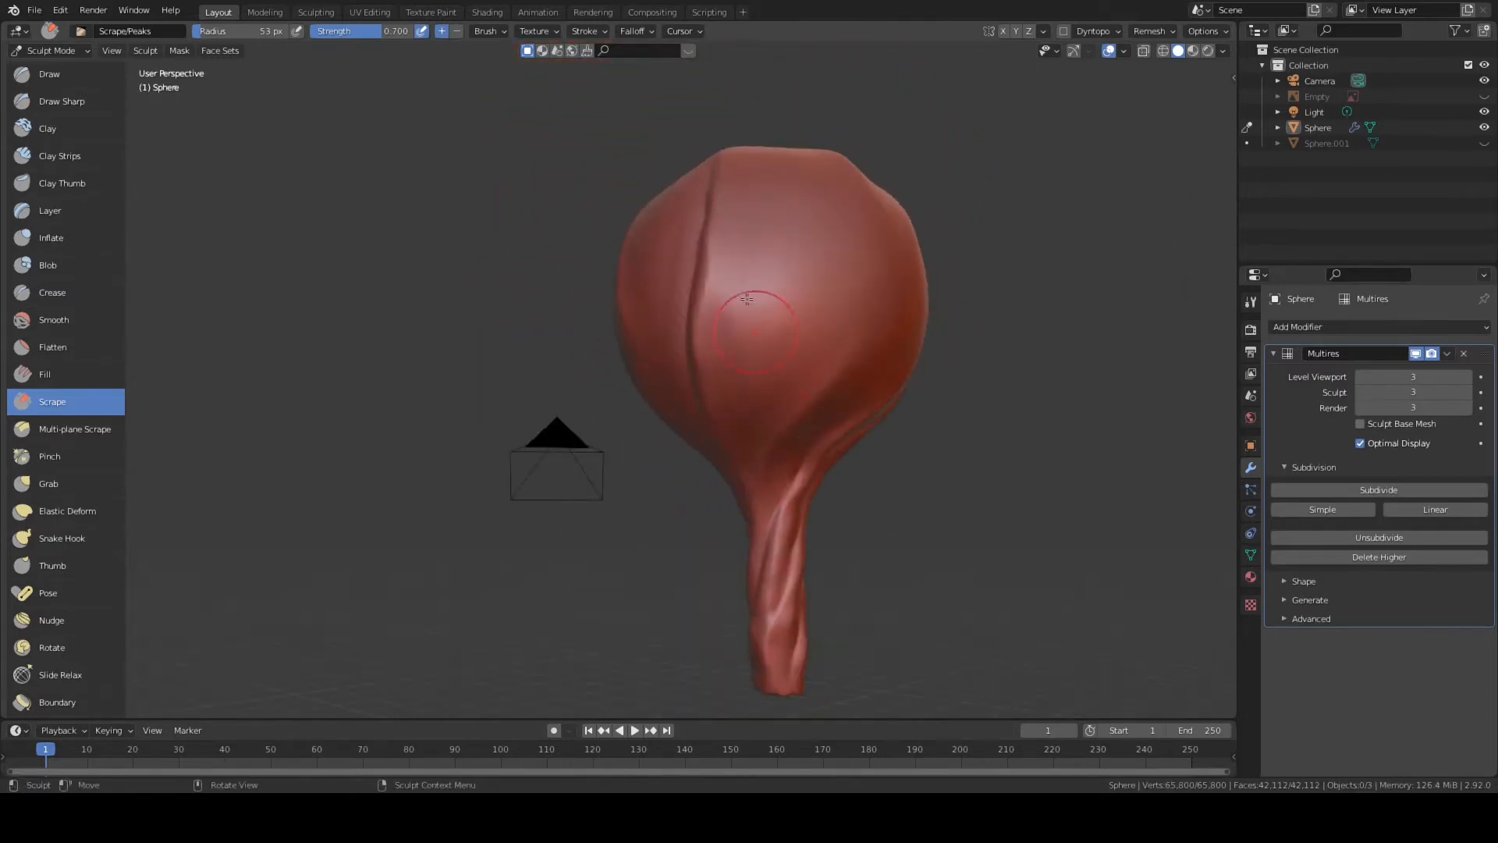
pyautogui.moveTo(737, 203); pyautogui.dragTo(744, 231, button='middle')
pyautogui.moveTo(708, 382); pyautogui.dragTo(773, 268, button='middle')
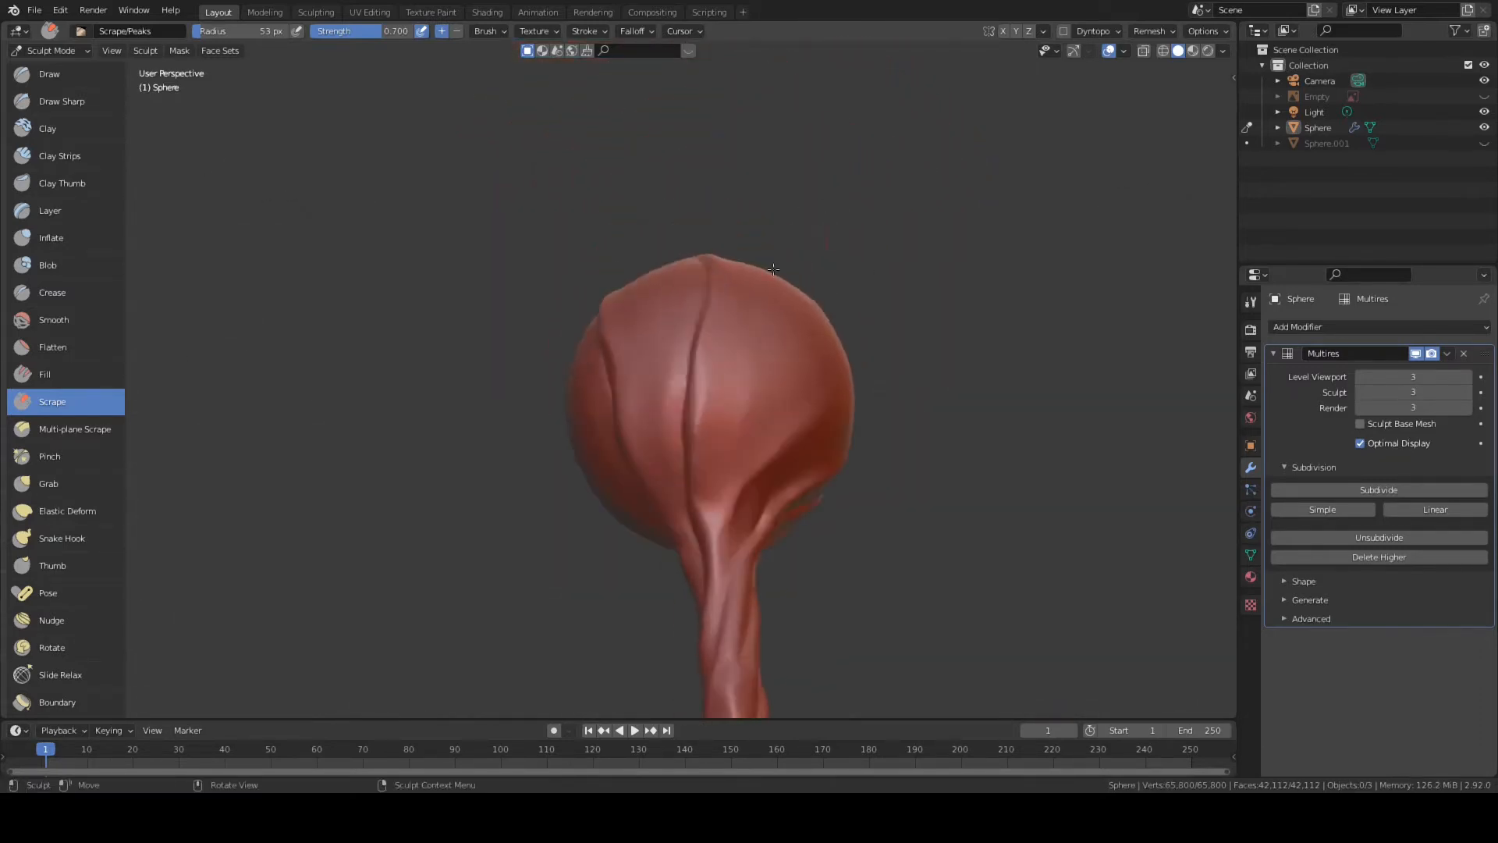
pyautogui.moveTo(712, 446); pyautogui.dragTo(712, 407)
pyautogui.moveTo(717, 507); pyautogui.dragTo(714, 552)
# - Scrape beside the remaining creases, working from the ball's underside up to its upper part
pyautogui.moveTo(788, 362); pyautogui.dragTo(808, 398, button='middle')
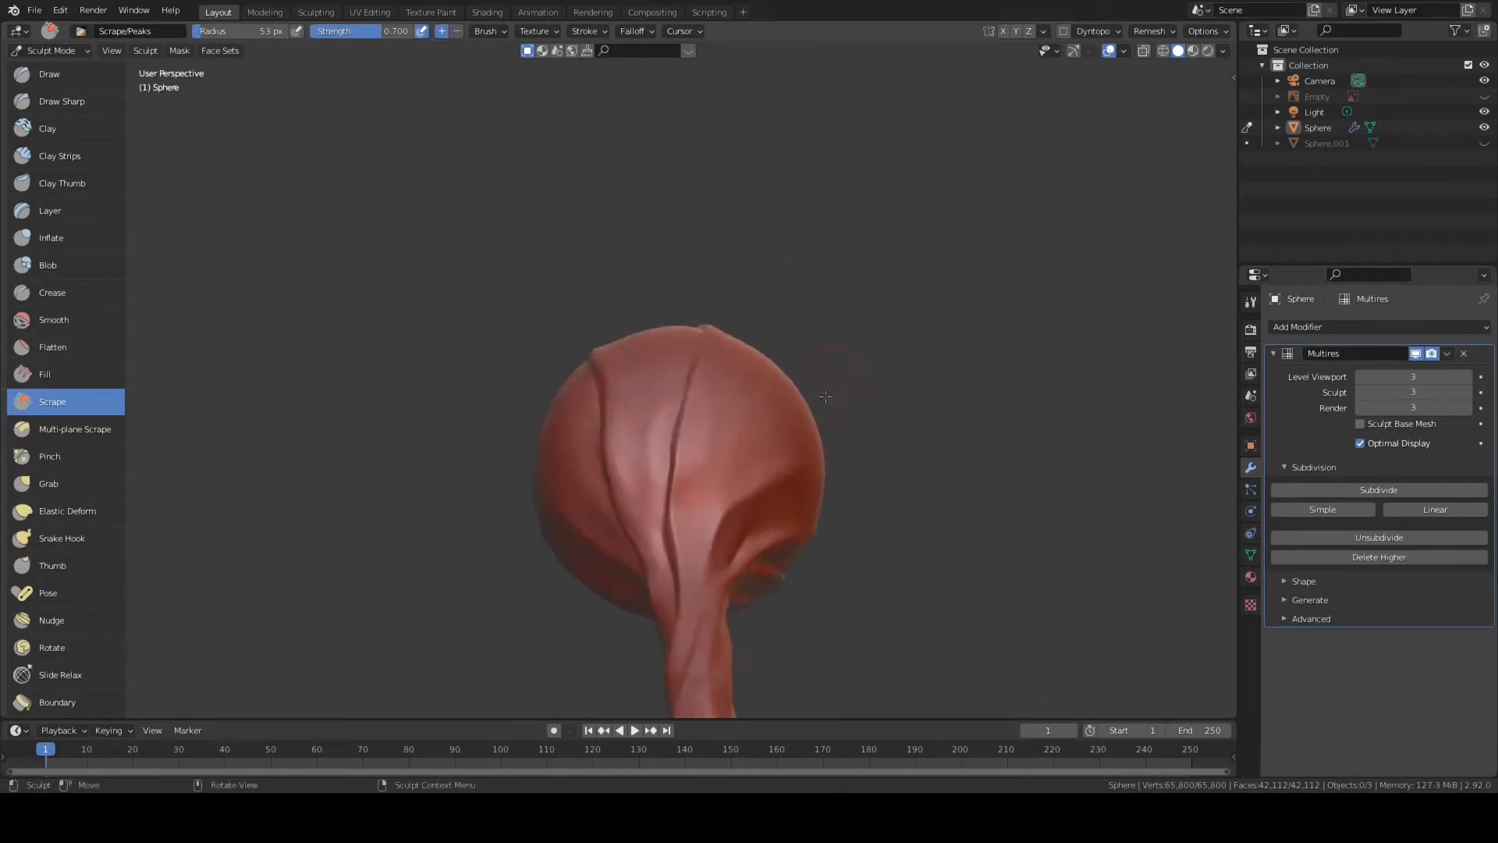
pyautogui.moveTo(779, 476); pyautogui.dragTo(827, 516, button='middle')
pyautogui.moveTo(601, 475); pyautogui.dragTo(591, 530)
pyautogui.moveTo(632, 375)
pyautogui.mouseDown(button='middle')
pyautogui.moveTo(668, 444)
pyautogui.moveTo(663, 470)
pyautogui.mouseUp(button='middle')
pyautogui.moveTo(600, 262); pyautogui.dragTo(610, 323, button='middle')
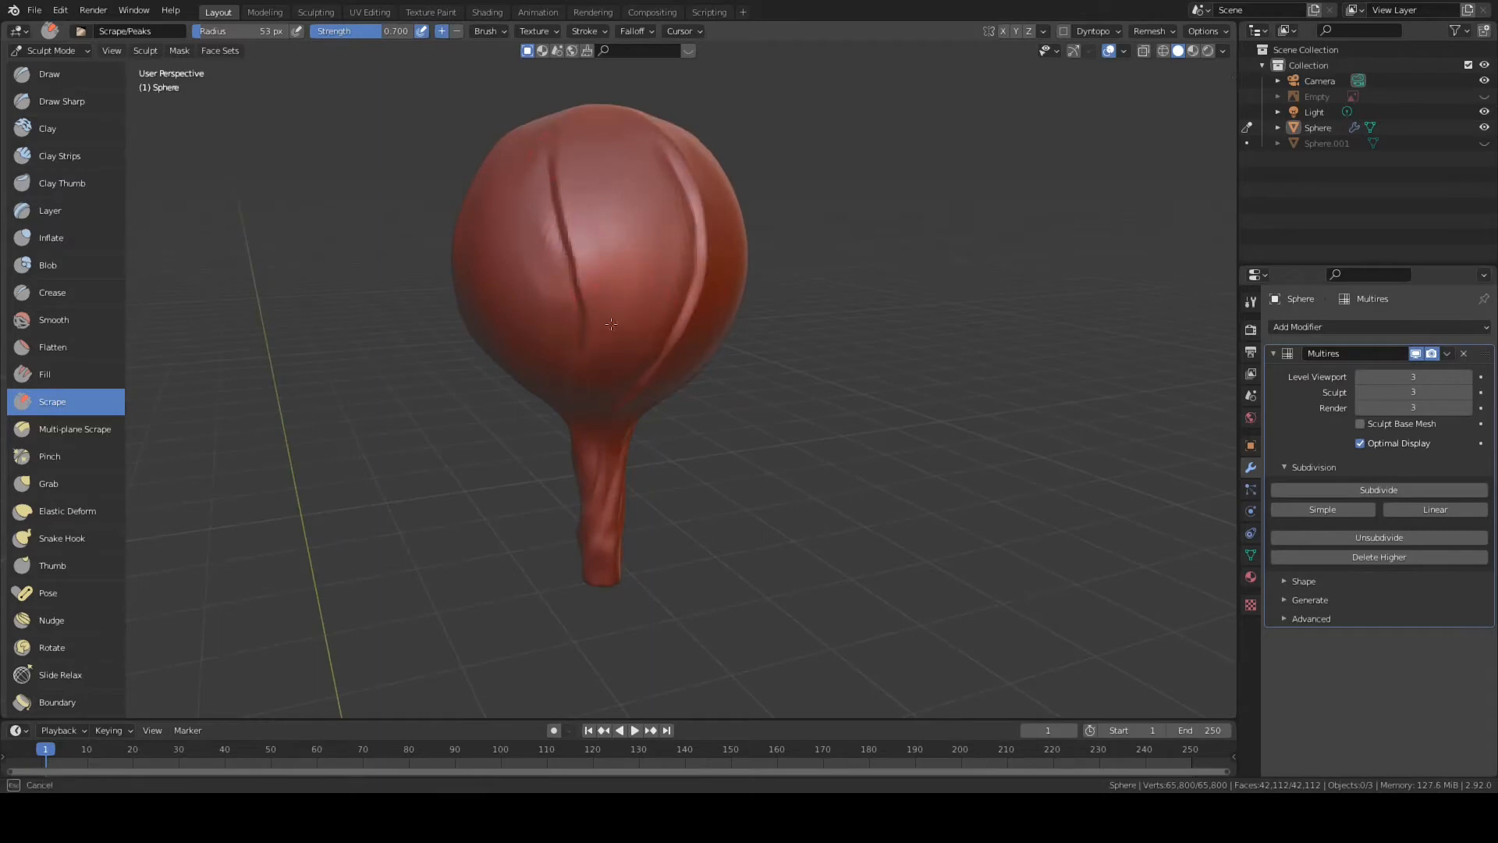
pyautogui.moveTo(601, 253); pyautogui.dragTo(593, 308, button='middle')
pyautogui.moveTo(543, 168); pyautogui.dragTo(568, 217)
# - Work around the ball and scrape the crease edges on its side and just above the stem
pyautogui.moveTo(882, 308)
pyautogui.mouseDown(button='middle')
pyautogui.moveTo(855, 316)
pyautogui.moveTo(600, 251)
pyautogui.mouseUp(button='middle')
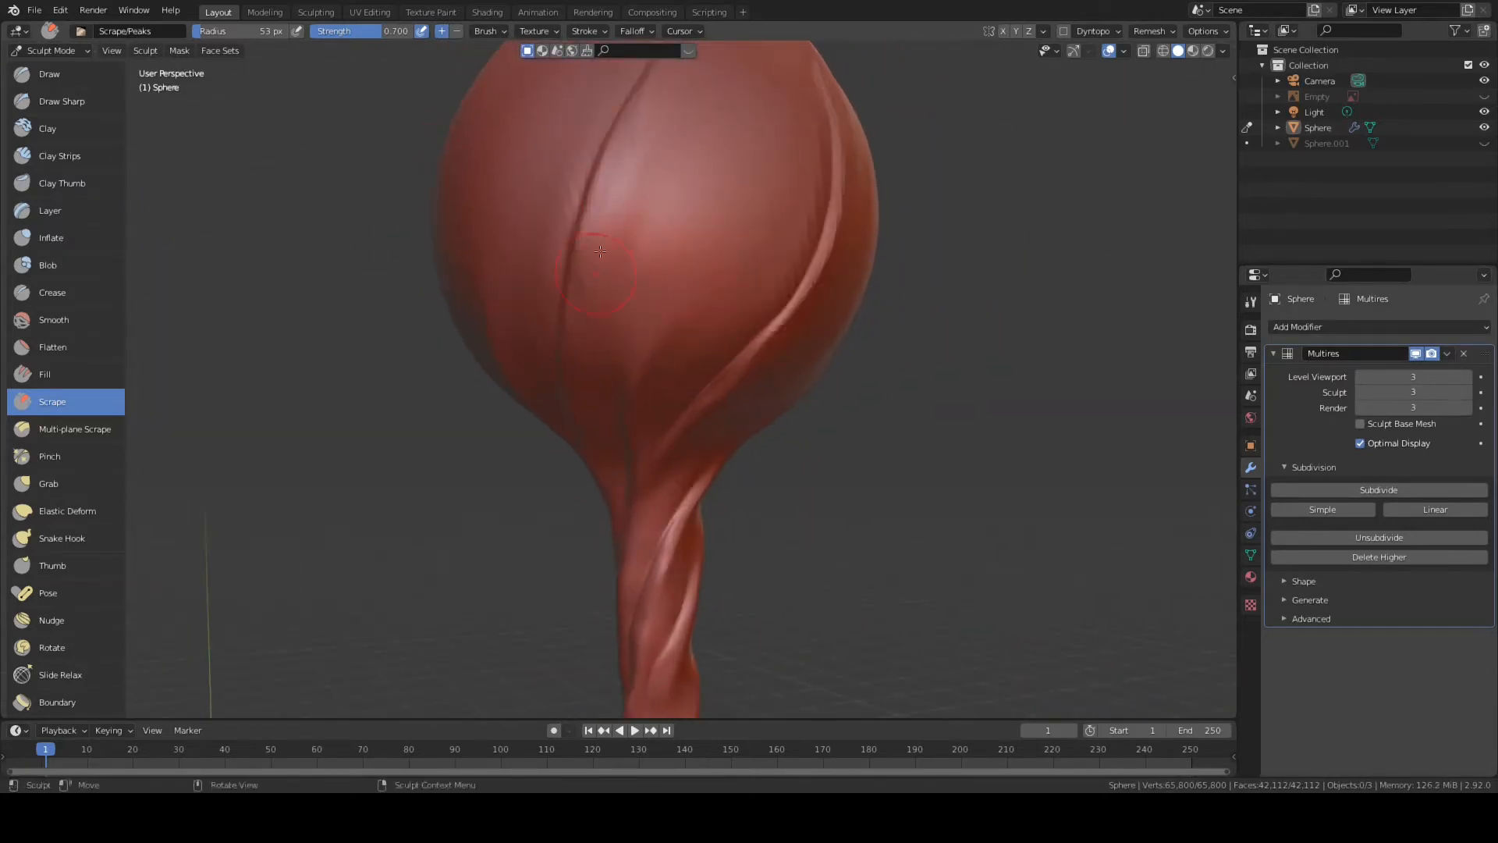
pyautogui.moveTo(660, 315); pyautogui.dragTo(526, 215, button='middle')
pyautogui.moveTo(545, 162); pyautogui.dragTo(515, 304, button='middle')
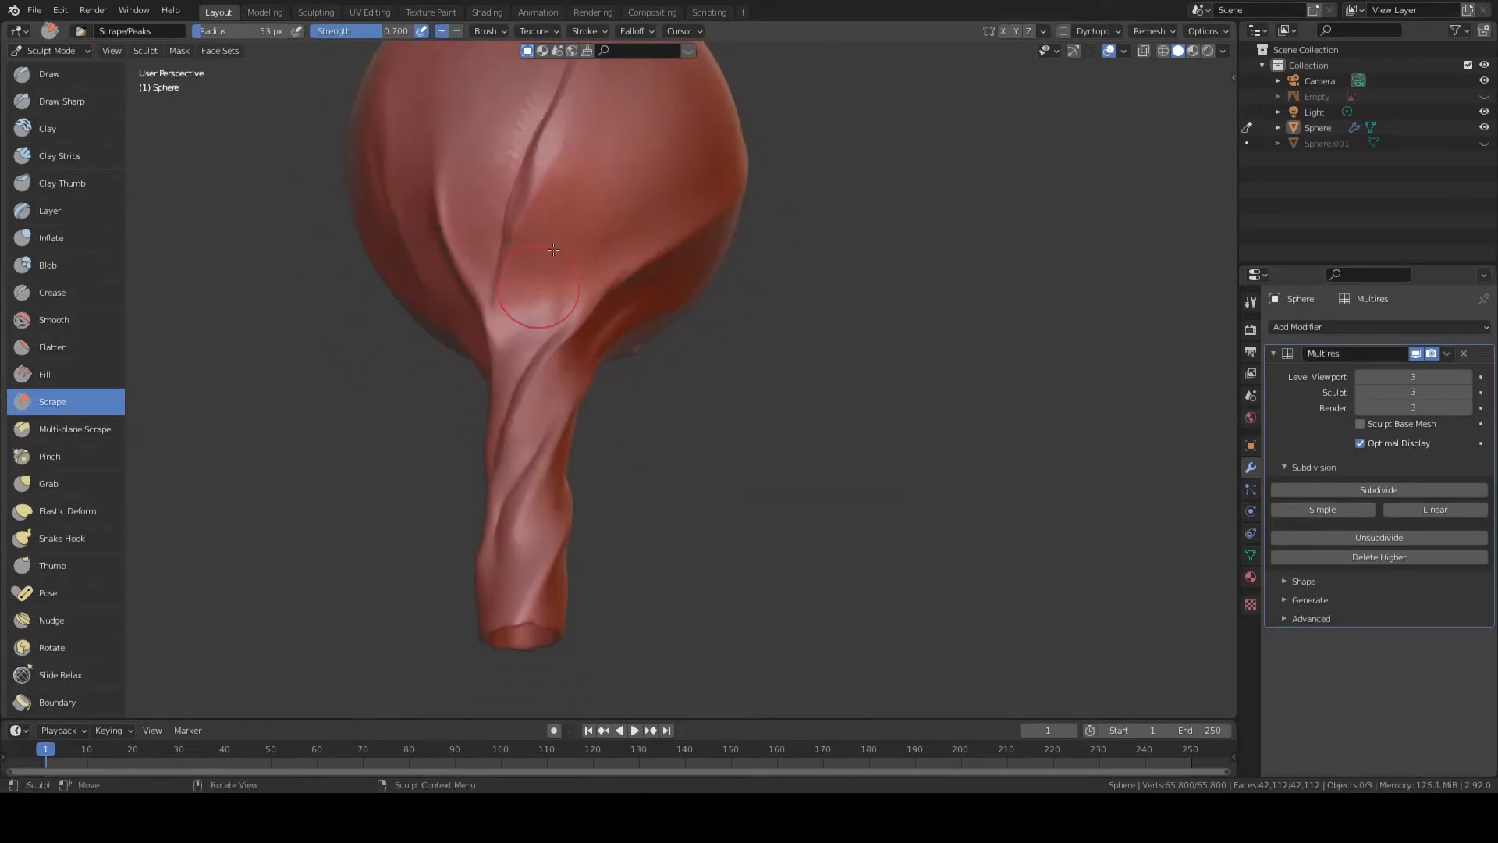
pyautogui.moveTo(651, 275); pyautogui.dragTo(500, 273, button='middle')
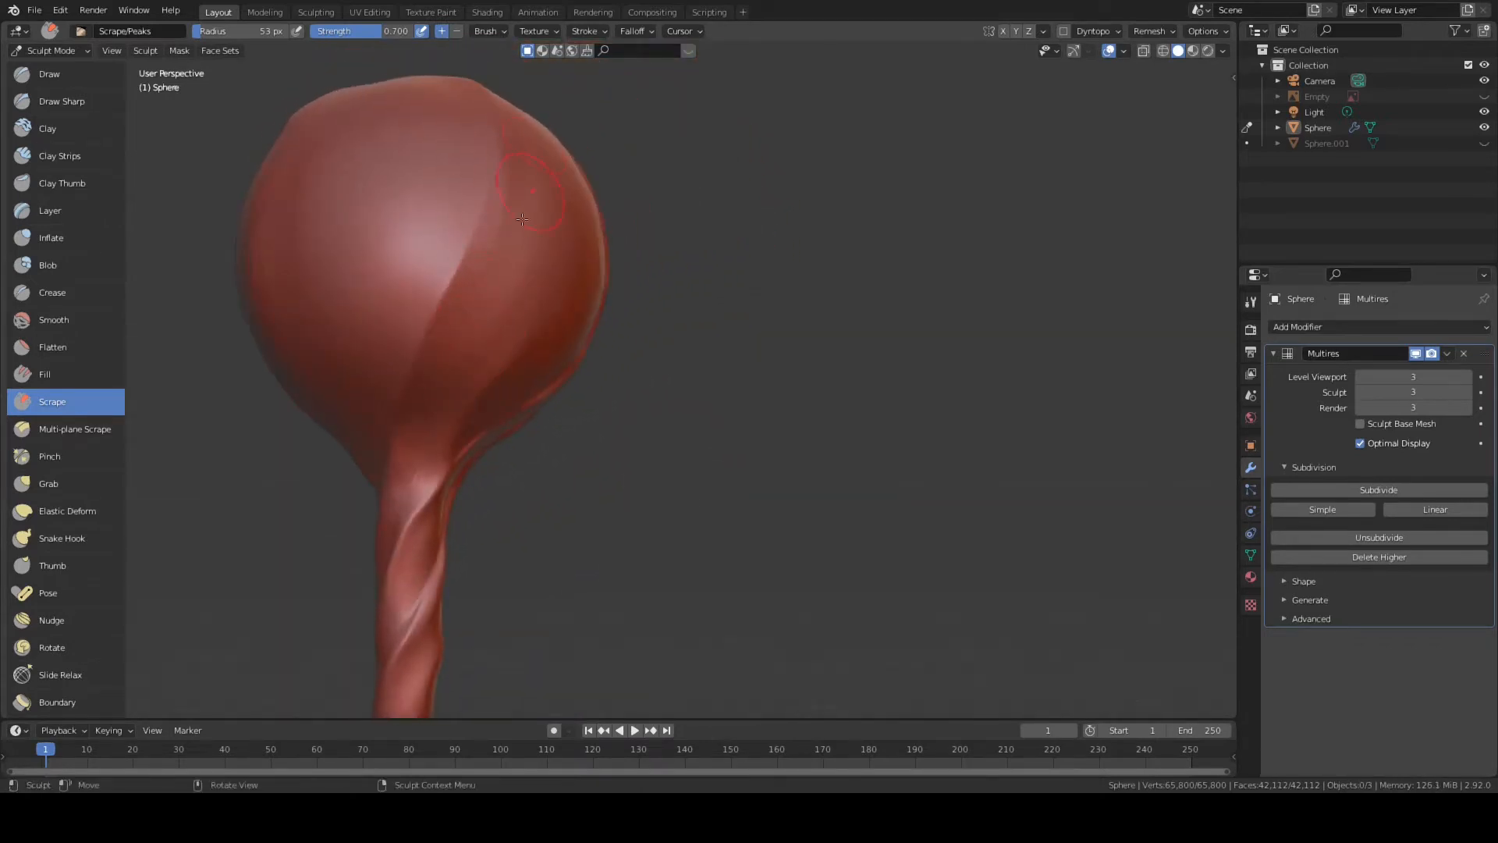
# - Examine the sculpted creases on the ball, neck and twisted stem from several sides and distances
pyautogui.moveTo(412, 171); pyautogui.dragTo(509, 332, button='middle')
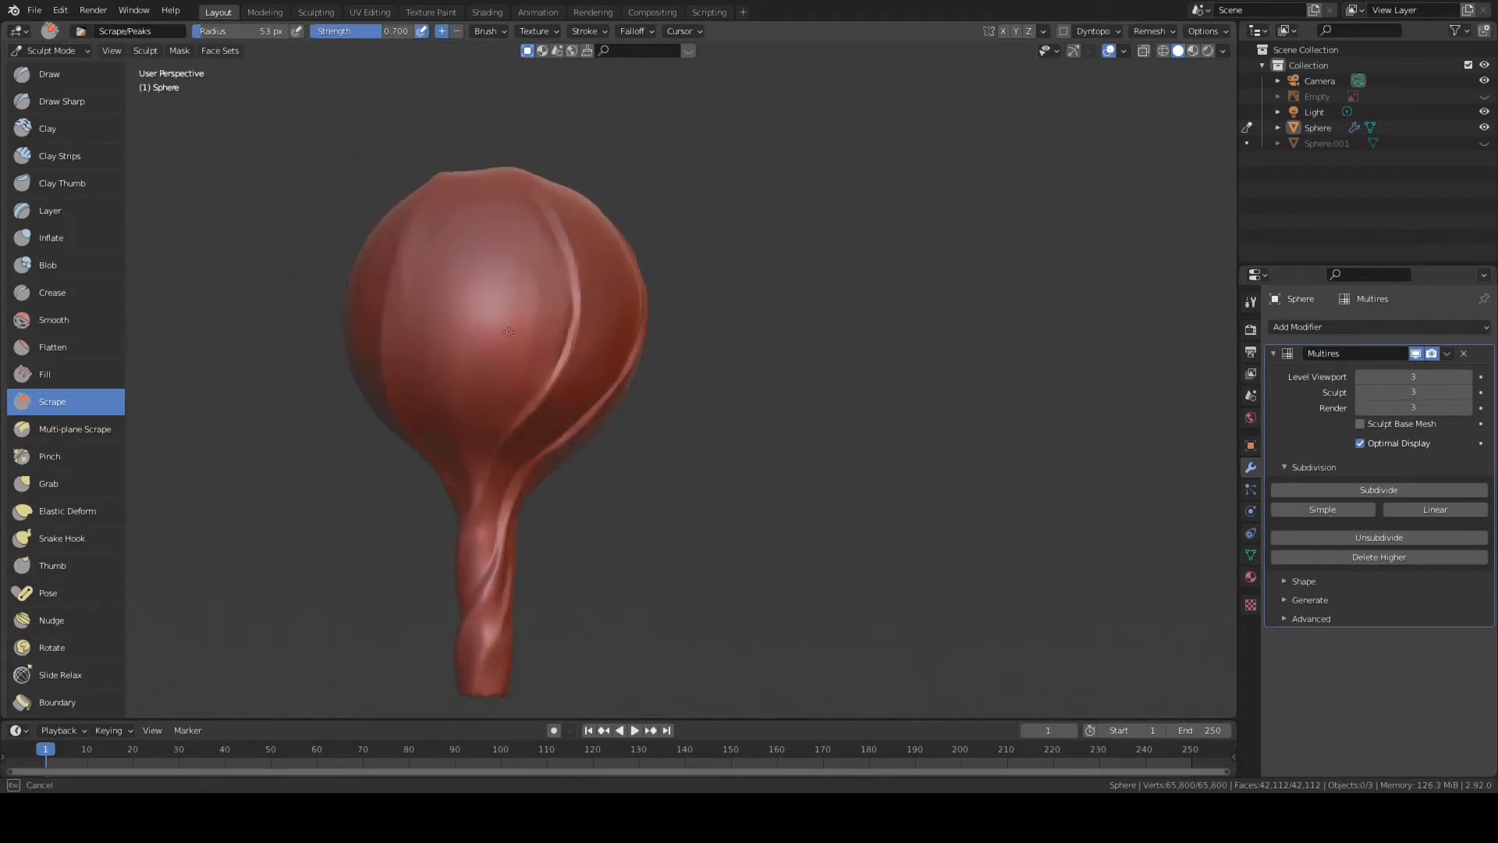
pyautogui.moveTo(525, 423); pyautogui.dragTo(782, 374, button='middle')
pyautogui.moveTo(782, 375); pyautogui.dragTo(853, 458, button='middle')
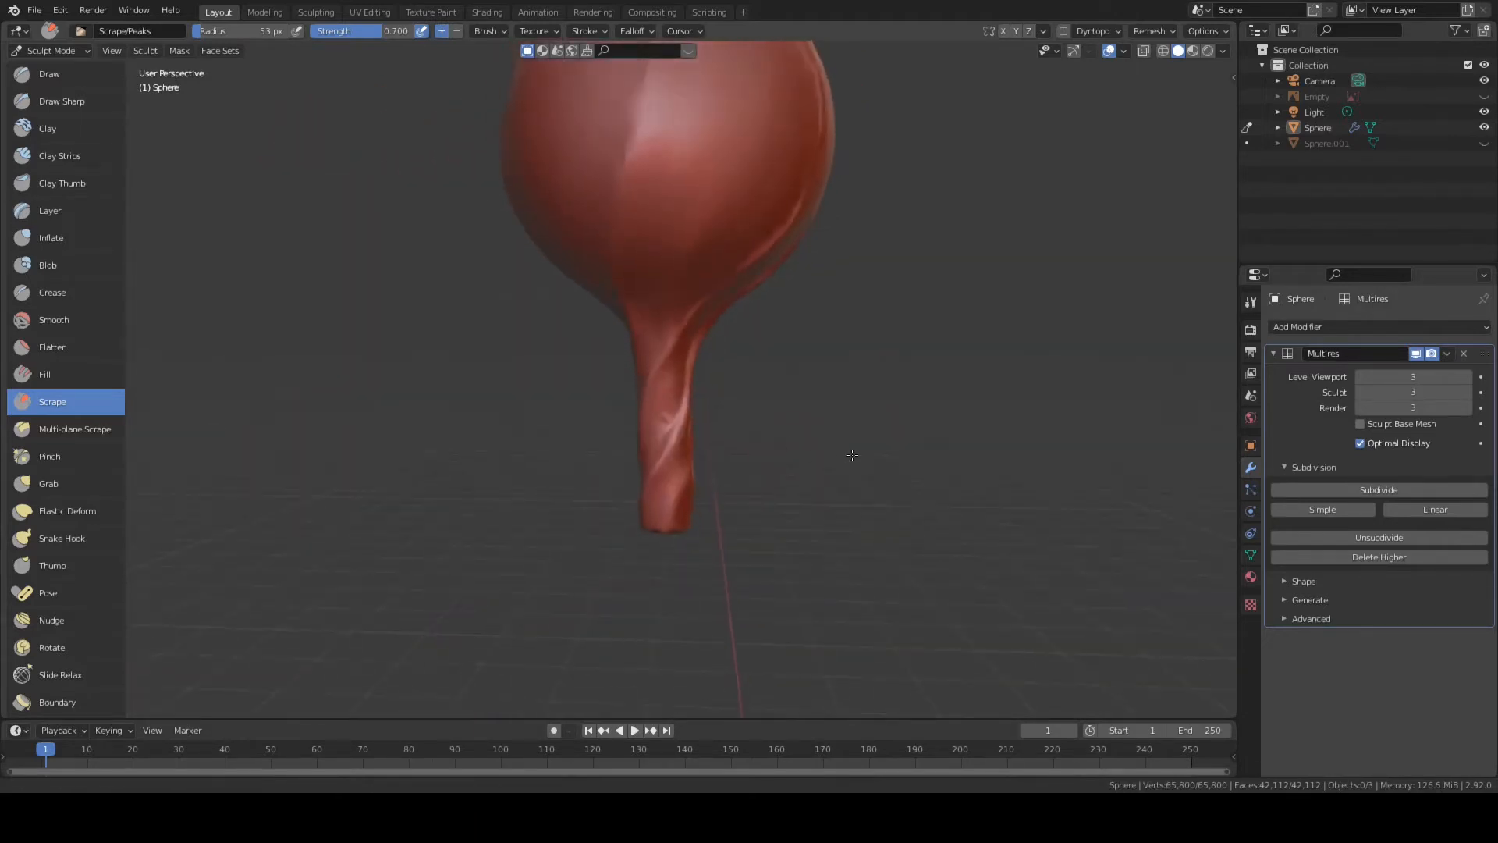
pyautogui.scroll(4, 843, 454)
pyautogui.moveTo(662, 577); pyautogui.dragTo(748, 496, button='middle')
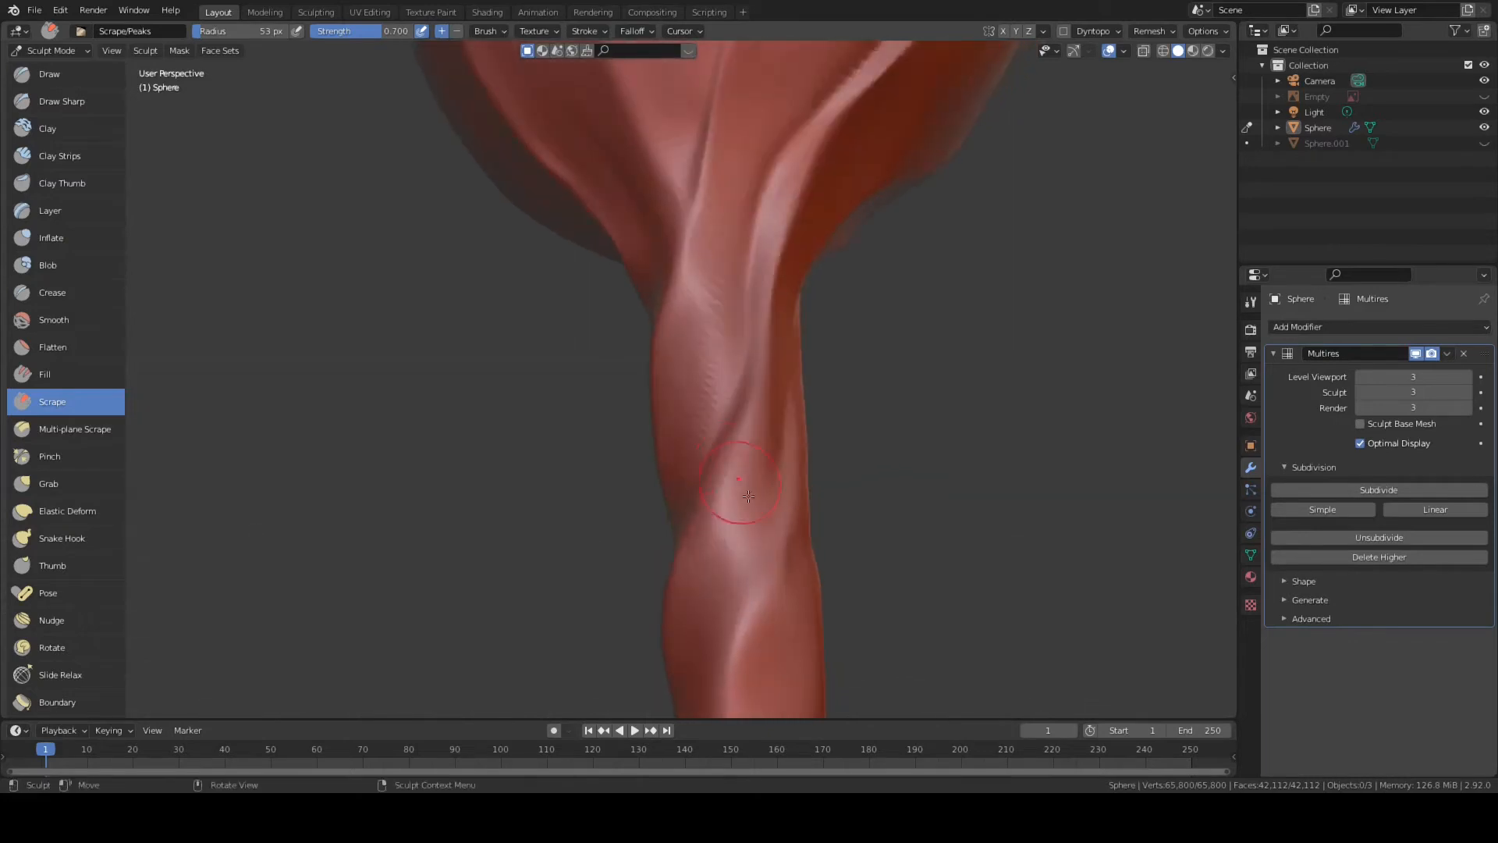
pyautogui.moveTo(715, 617); pyautogui.dragTo(689, 499, button='middle')
pyautogui.scroll(-3, 679, 479)
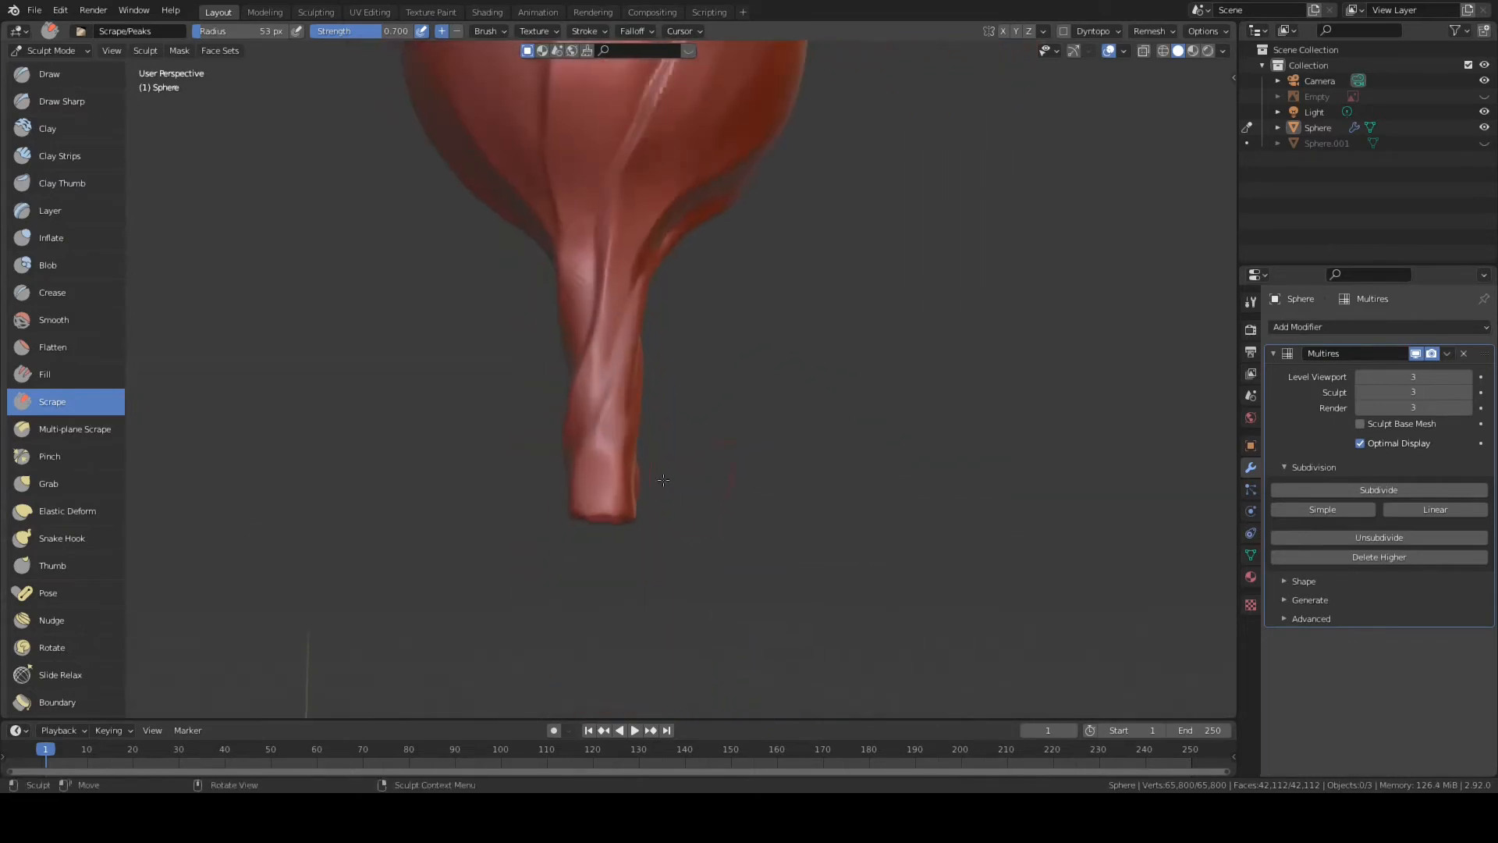
pyautogui.moveTo(587, 500)
pyautogui.mouseDown(button='middle')
pyautogui.moveTo(624, 515)
pyautogui.moveTo(802, 375)
pyautogui.moveTo(667, 552)
pyautogui.mouseUp(button='middle')
pyautogui.moveTo(671, 469)
pyautogui.mouseDown(button='middle')
pyautogui.moveTo(726, 460)
pyautogui.moveTo(786, 422)
pyautogui.moveTo(772, 445)
pyautogui.moveTo(786, 478)
pyautogui.moveTo(806, 431)
pyautogui.moveTo(679, 523)
pyautogui.moveTo(902, 352)
pyautogui.moveTo(759, 481)
pyautogui.moveTo(703, 421)
pyautogui.mouseUp(button='middle')
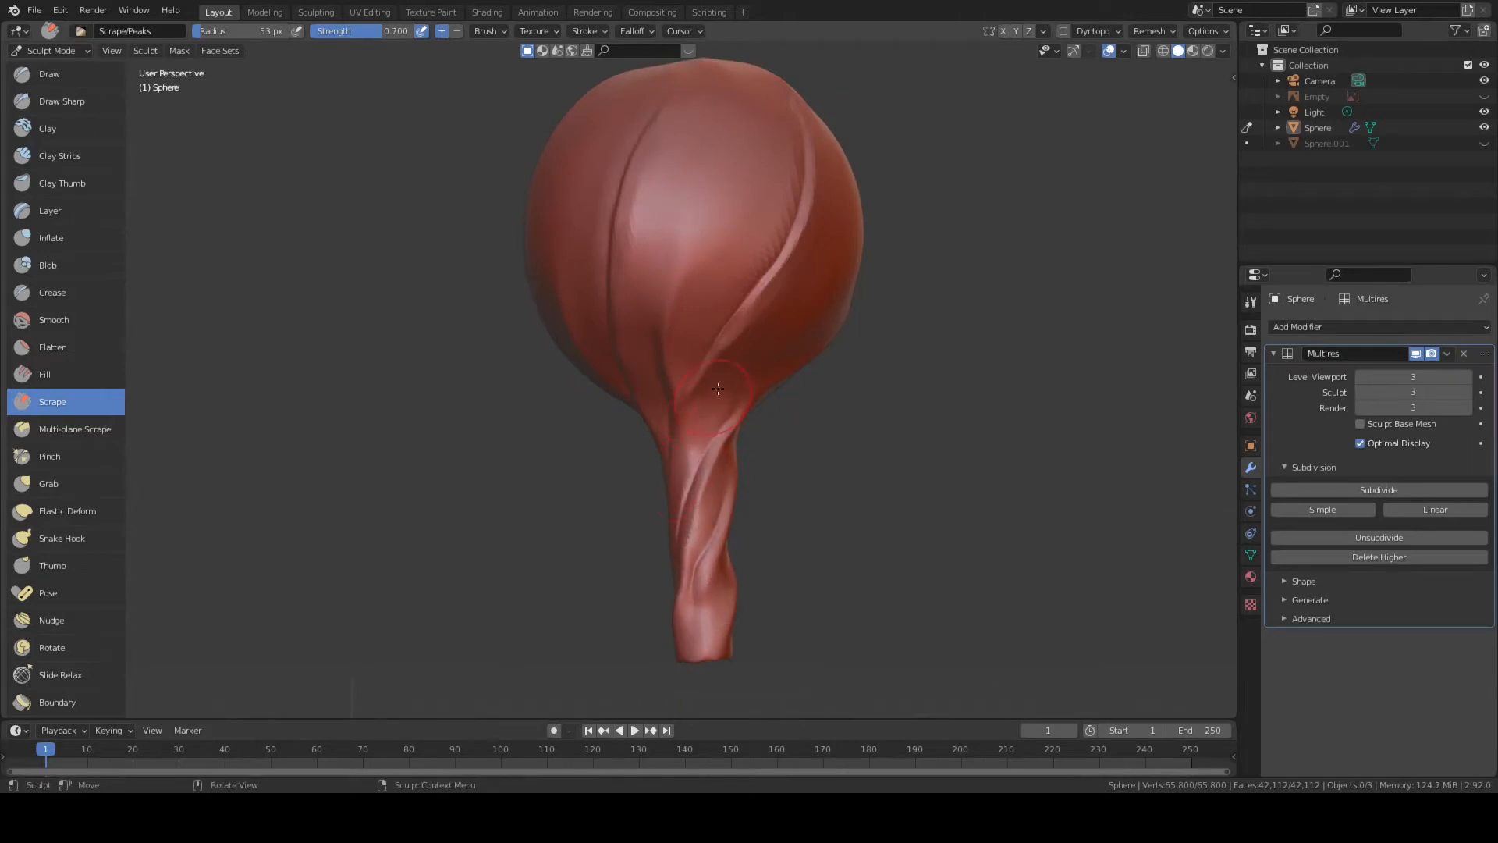
pyautogui.moveTo(825, 277)
pyautogui.mouseDown(button='middle')
pyautogui.moveTo(858, 375)
pyautogui.moveTo(768, 593)
pyautogui.mouseUp(button='middle')
pyautogui.scroll(-2, 837, 444)
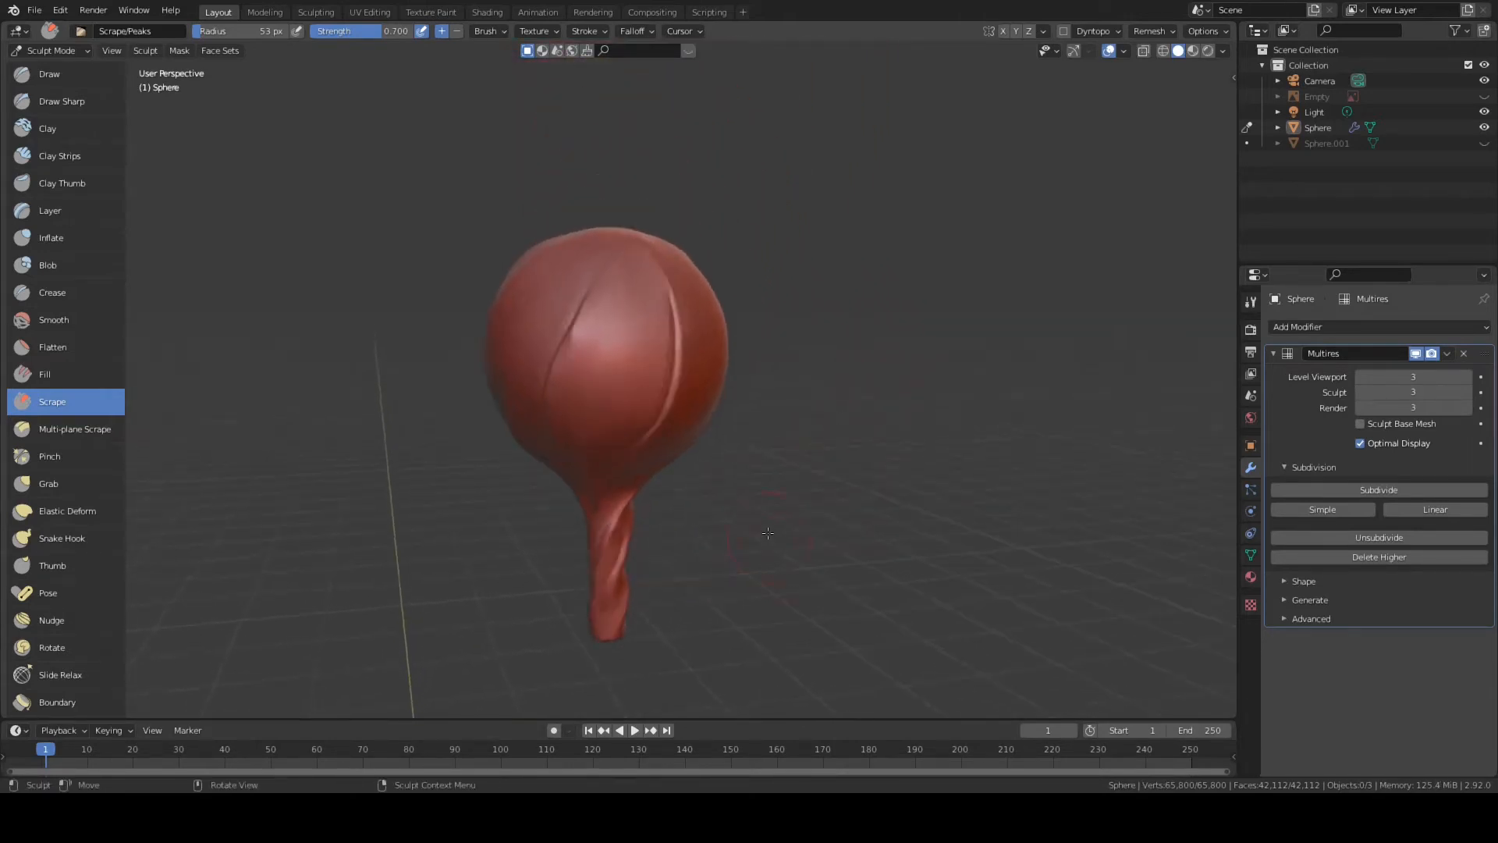
pyautogui.scroll(1, 769, 593)
# - Save the file and switch to the Modeling workspace to edit the sphere's base mesh
pyautogui.click(36, 11)
pyautogui.click(63, 114)
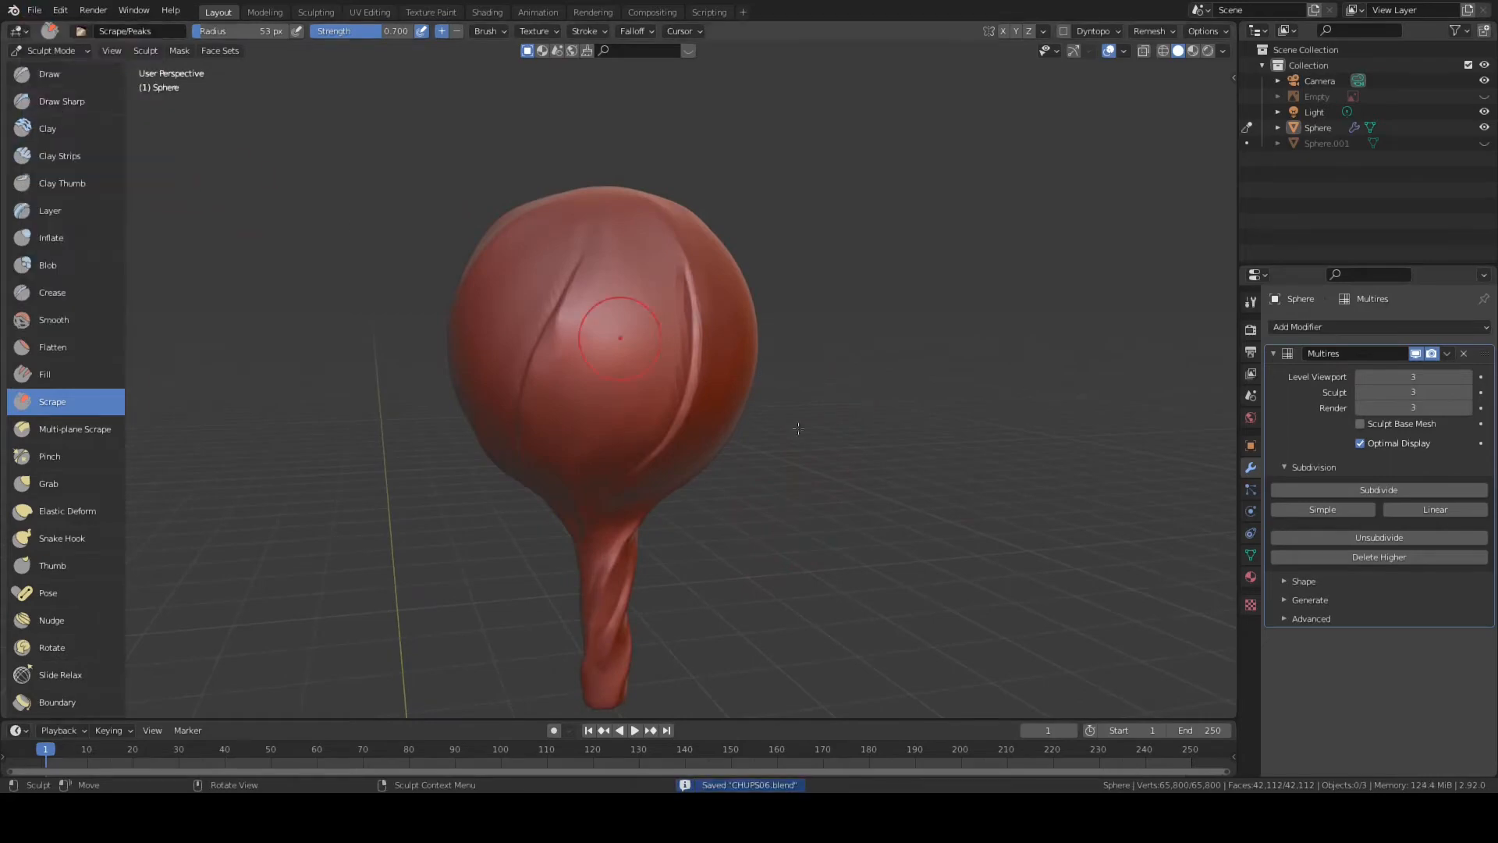
pyautogui.click(265, 13)
pyautogui.click(119, 51)
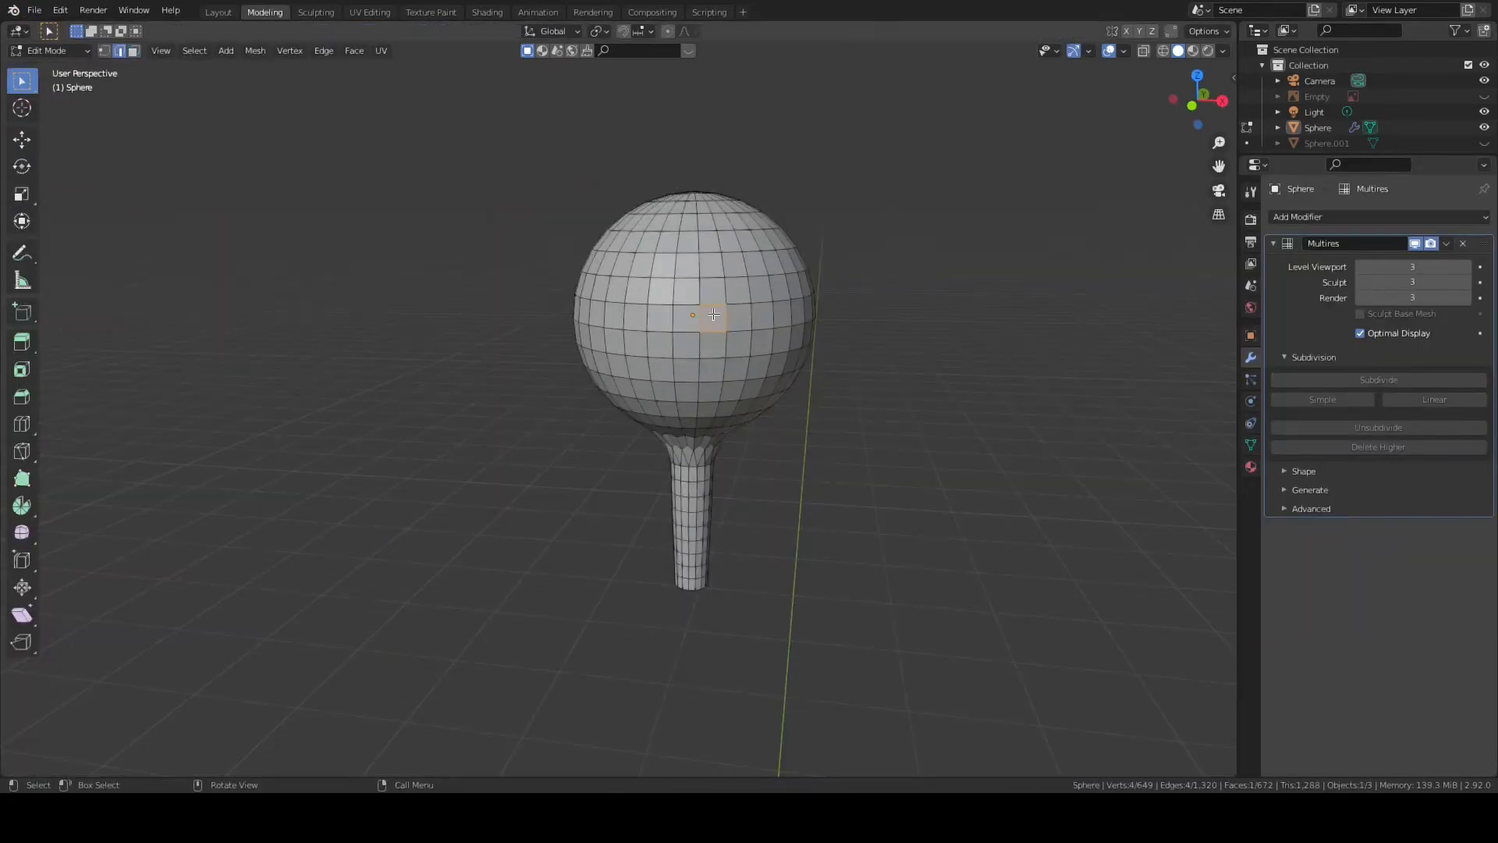
# - Select a continuous vertical edge path from the ball's top down across the neck to the stem's lower end
pyautogui.moveTo(751, 311); pyautogui.dragTo(747, 335, button='middle')
pyautogui.keyDown('shift'); pyautogui.moveTo(748, 336); pyautogui.dragTo(619, 347, button='middle'); pyautogui.keyUp('shift')
pyautogui.scroll(5, 709, 441)
pyautogui.scroll(-5, 558, 301)
pyautogui.keyDown('shift'); pyautogui.moveTo(674, 698); pyautogui.dragTo(609, 341, button='middle'); pyautogui.keyUp('shift')
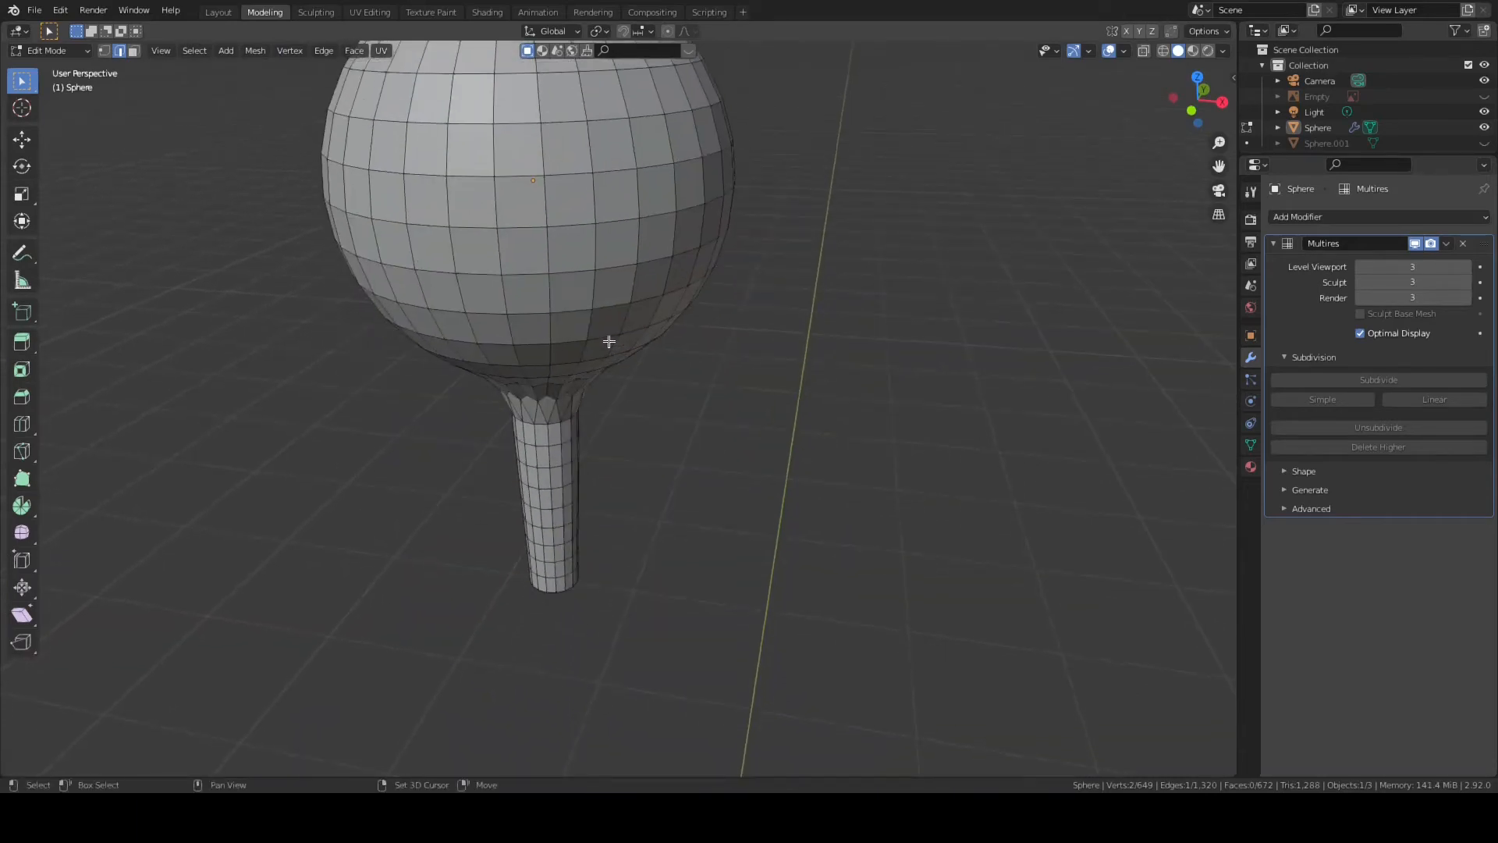
pyautogui.keyDown('ctrl'); pyautogui.click(551, 363); pyautogui.keyUp('ctrl')
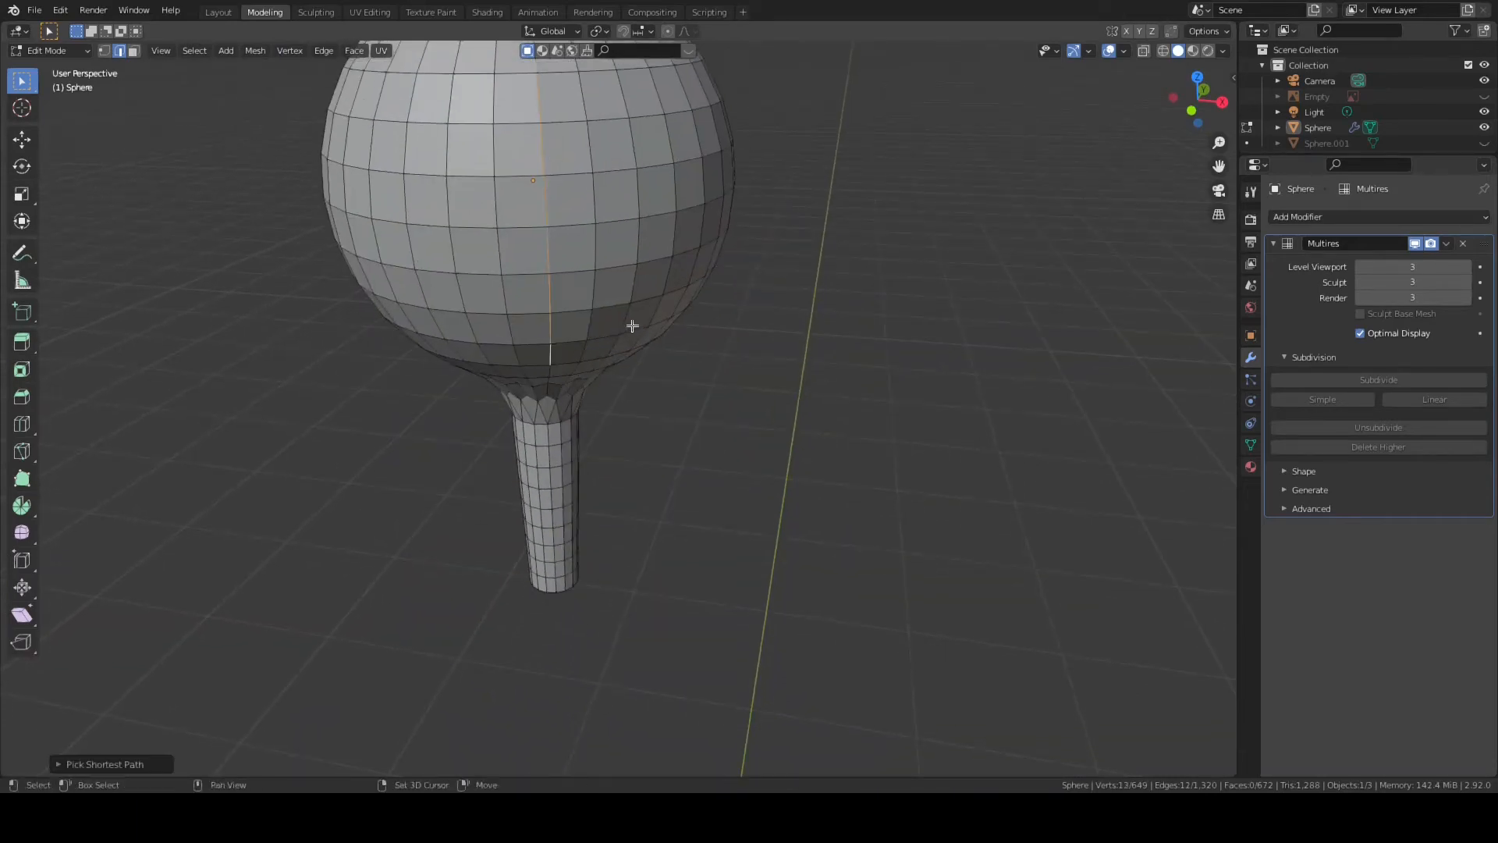
pyautogui.scroll(-3, 629, 324)
pyautogui.scroll(4, 668, 395)
pyautogui.keyDown('shift'); pyautogui.moveTo(694, 459); pyautogui.dragTo(746, 351, button='middle'); pyautogui.keyUp('shift')
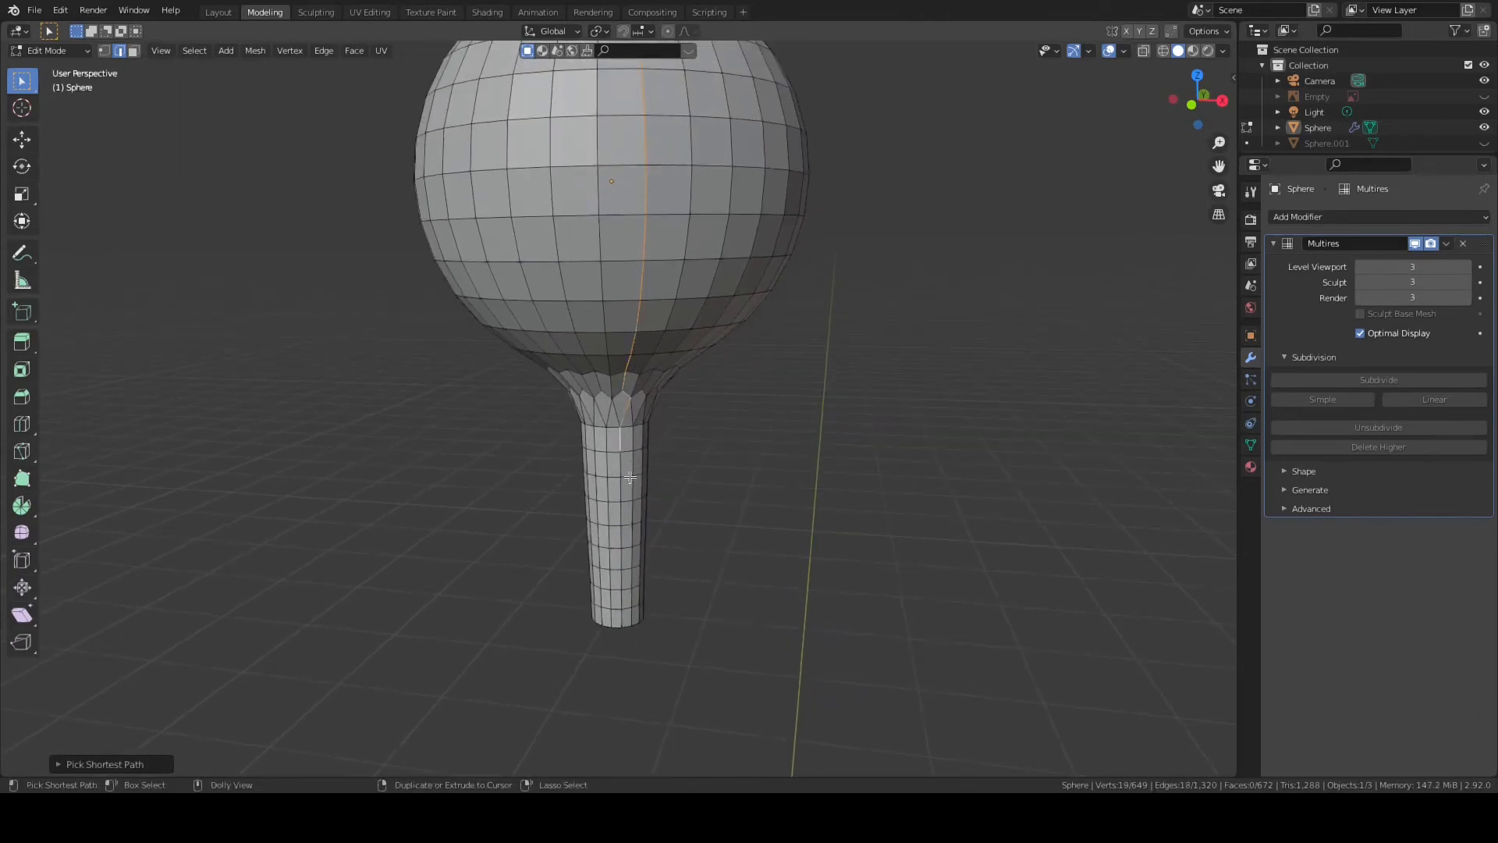
pyautogui.moveTo(620, 618); pyautogui.dragTo(722, 565, button='middle')
# - Isolate the mesh in local view and extend the selected edge path onto the stem's open end
pyautogui.press('KP_1')
pyautogui.scroll(4, 780, 522)
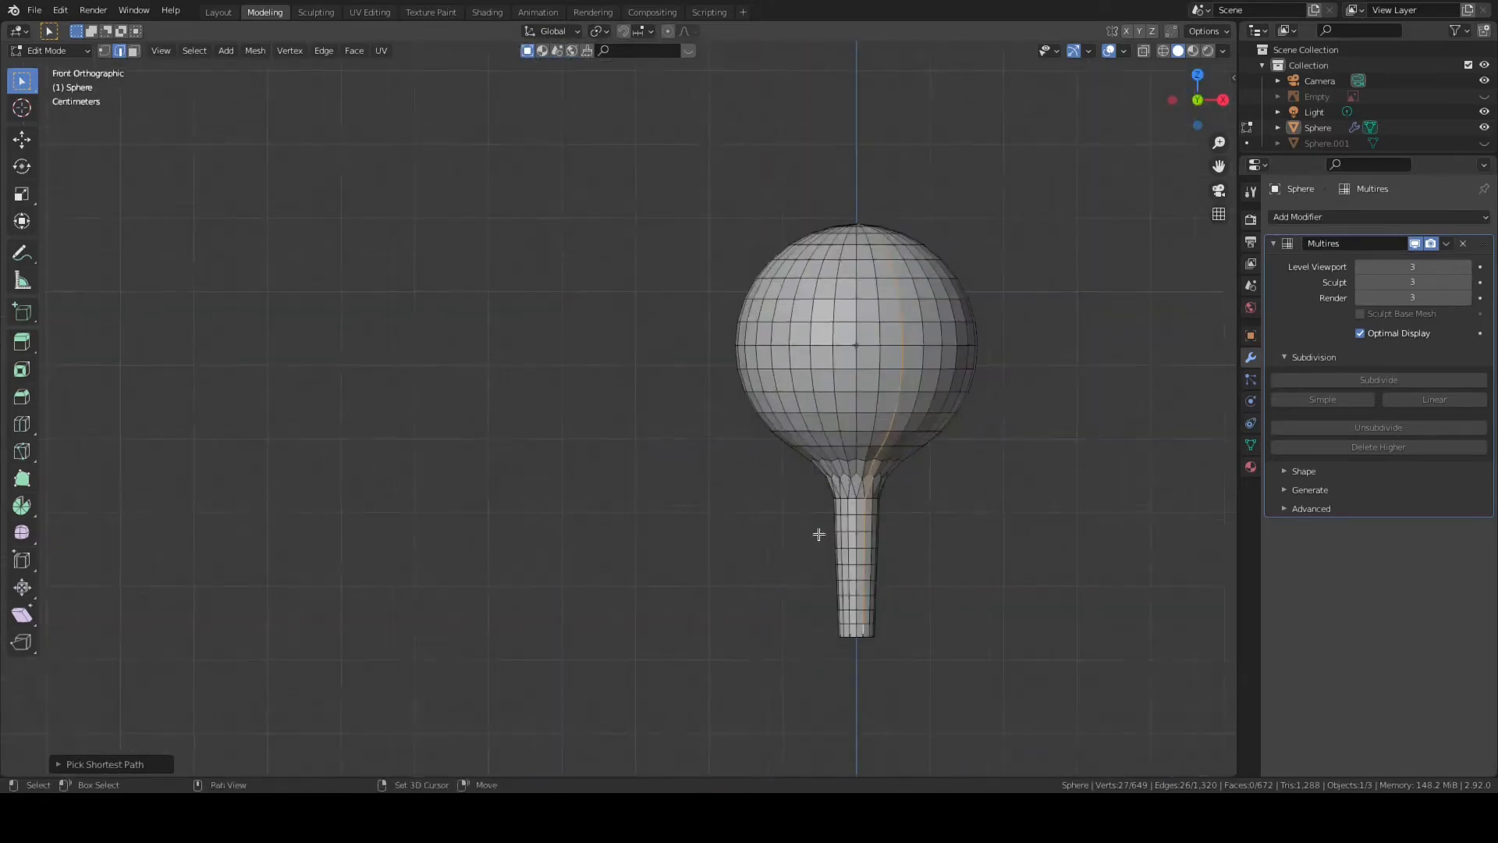
pyautogui.keyDown('shift'); pyautogui.moveTo(819, 532); pyautogui.dragTo(589, 540, button='middle'); pyautogui.keyUp('shift')
pyautogui.moveTo(763, 538); pyautogui.dragTo(766, 542, button='middle')
pyautogui.scroll(-6, 765, 542)
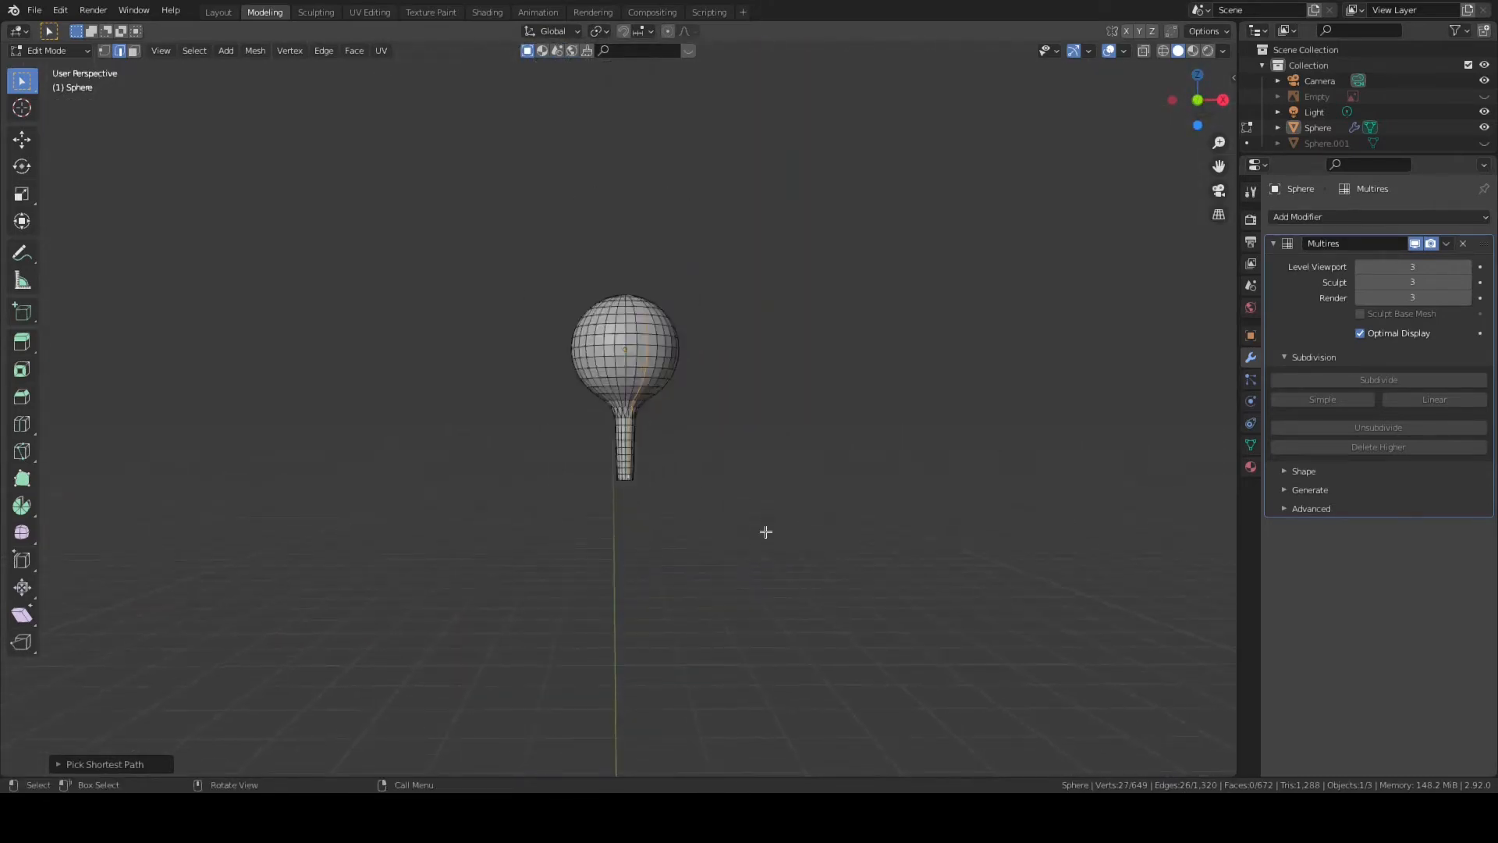
pyautogui.press('ctrl+KP_0')
pyautogui.press('KP_1')
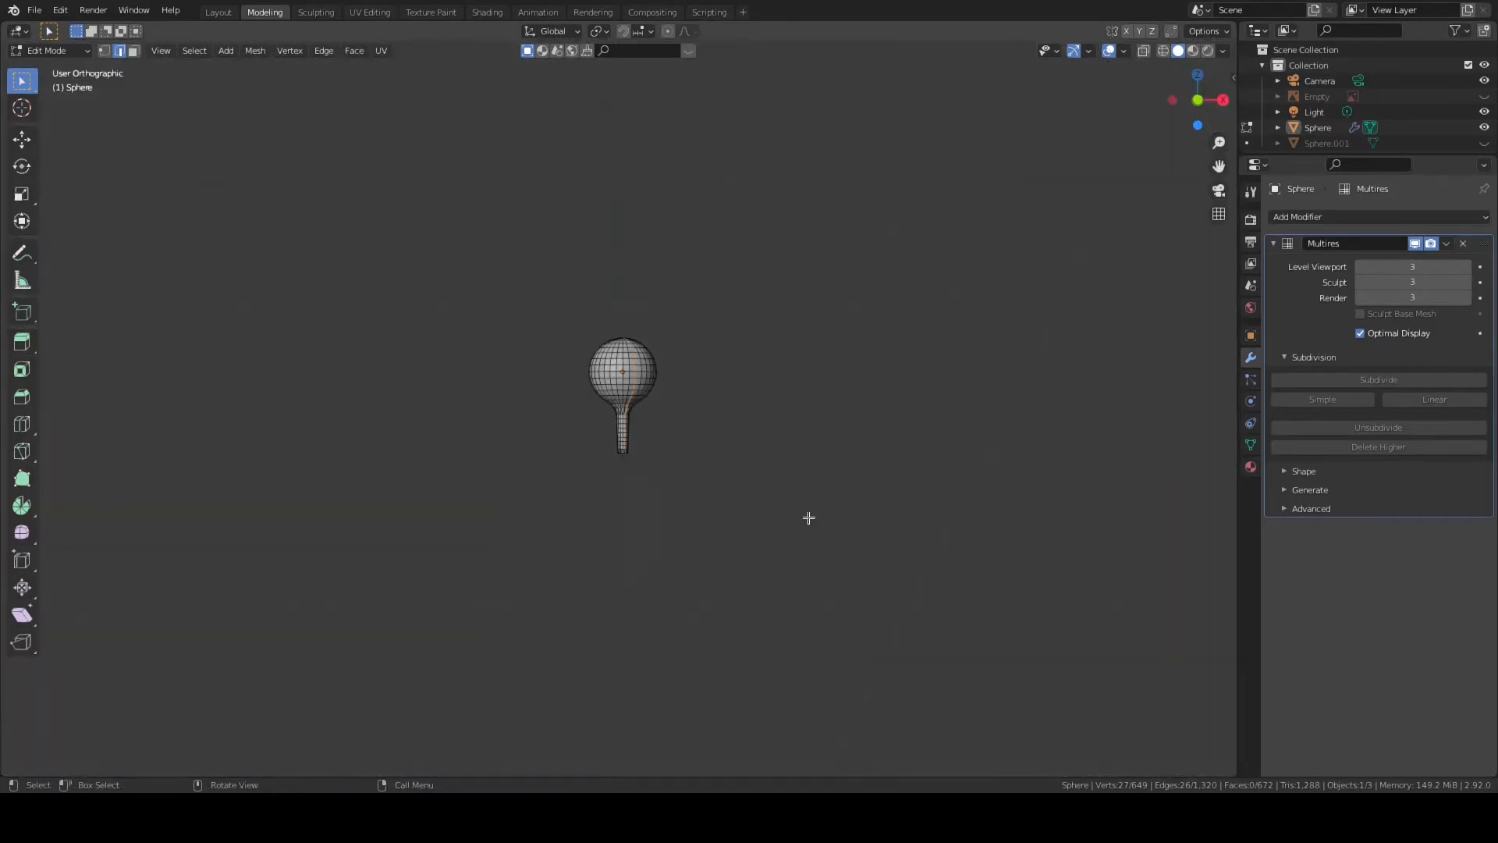
pyautogui.scroll(-1, 809, 517)
pyautogui.press('KP_Divide')
pyautogui.moveTo(831, 370); pyautogui.dragTo(853, 230, button='middle')
pyautogui.scroll(5, 852, 291)
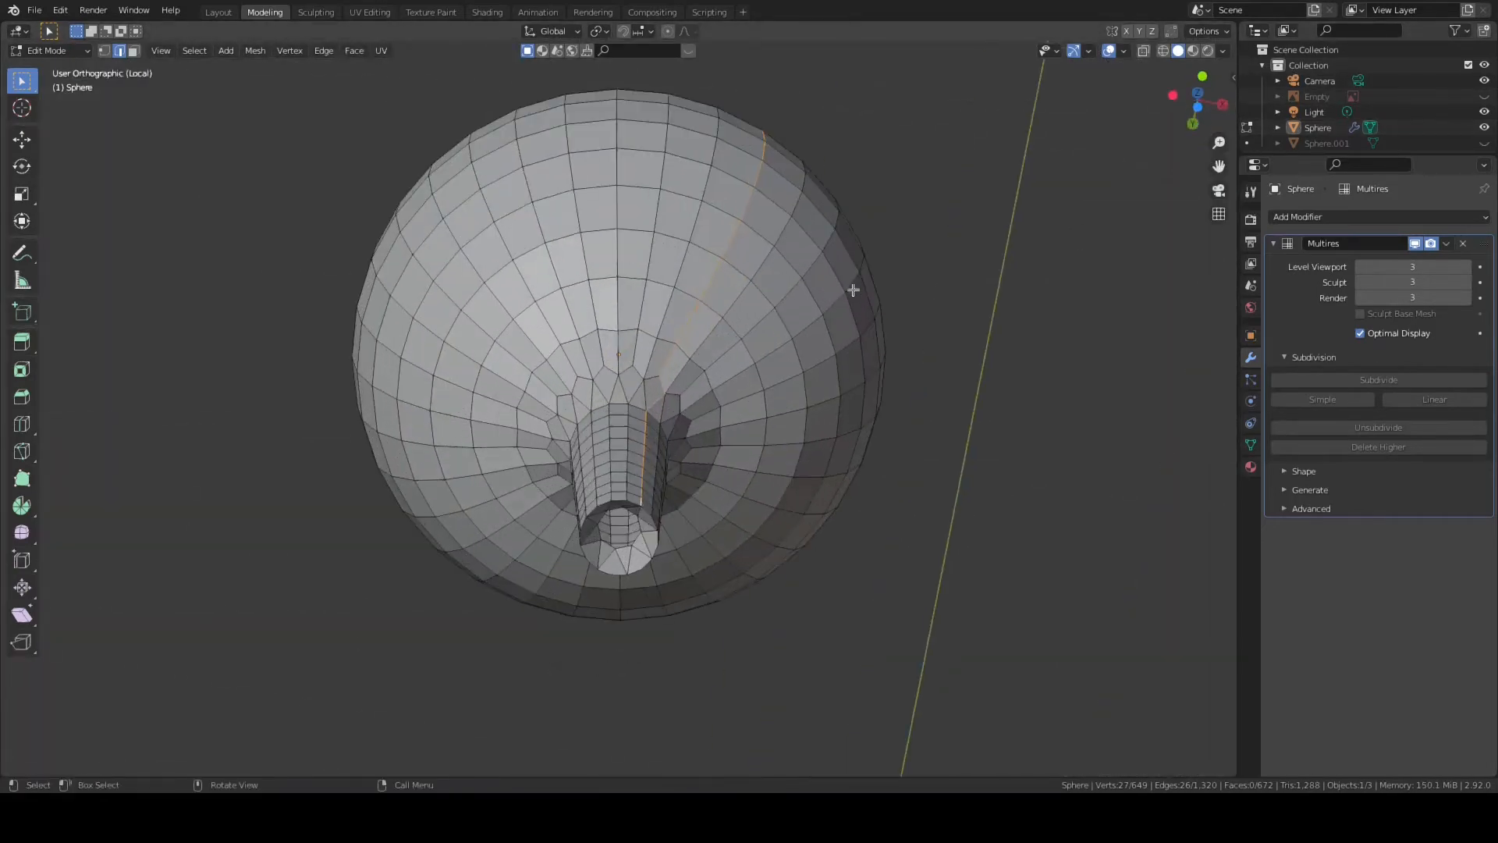
pyautogui.moveTo(782, 447); pyautogui.dragTo(816, 420, button='middle')
pyautogui.keyDown('ctrl'); pyautogui.click(662, 434); pyautogui.keyUp('ctrl')
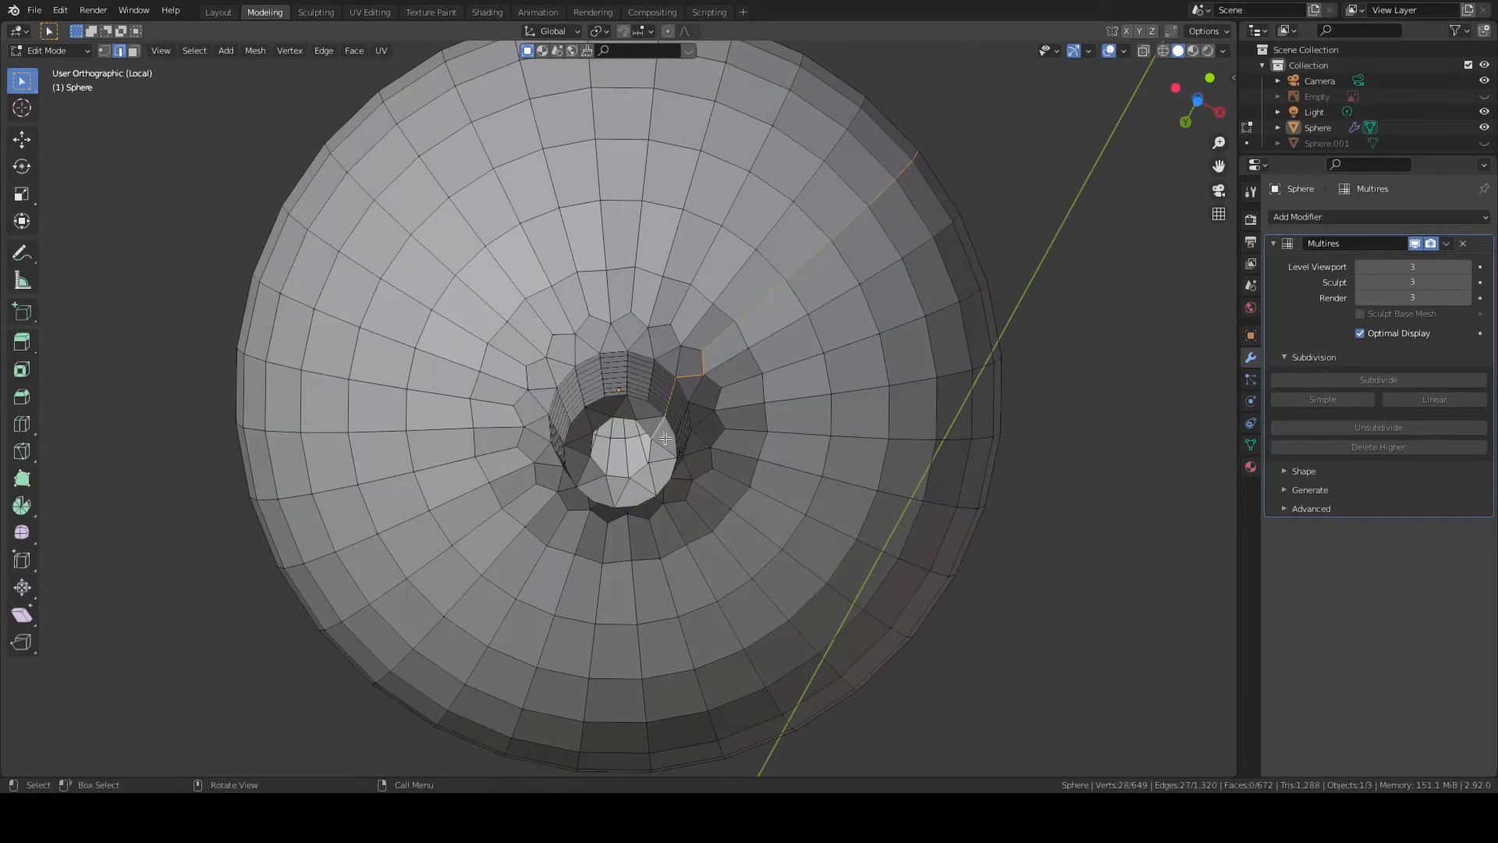
# - Try to extend the edge path around the inner rim of the stem's open end
pyautogui.moveTo(652, 443); pyautogui.dragTo(703, 421, button='middle')
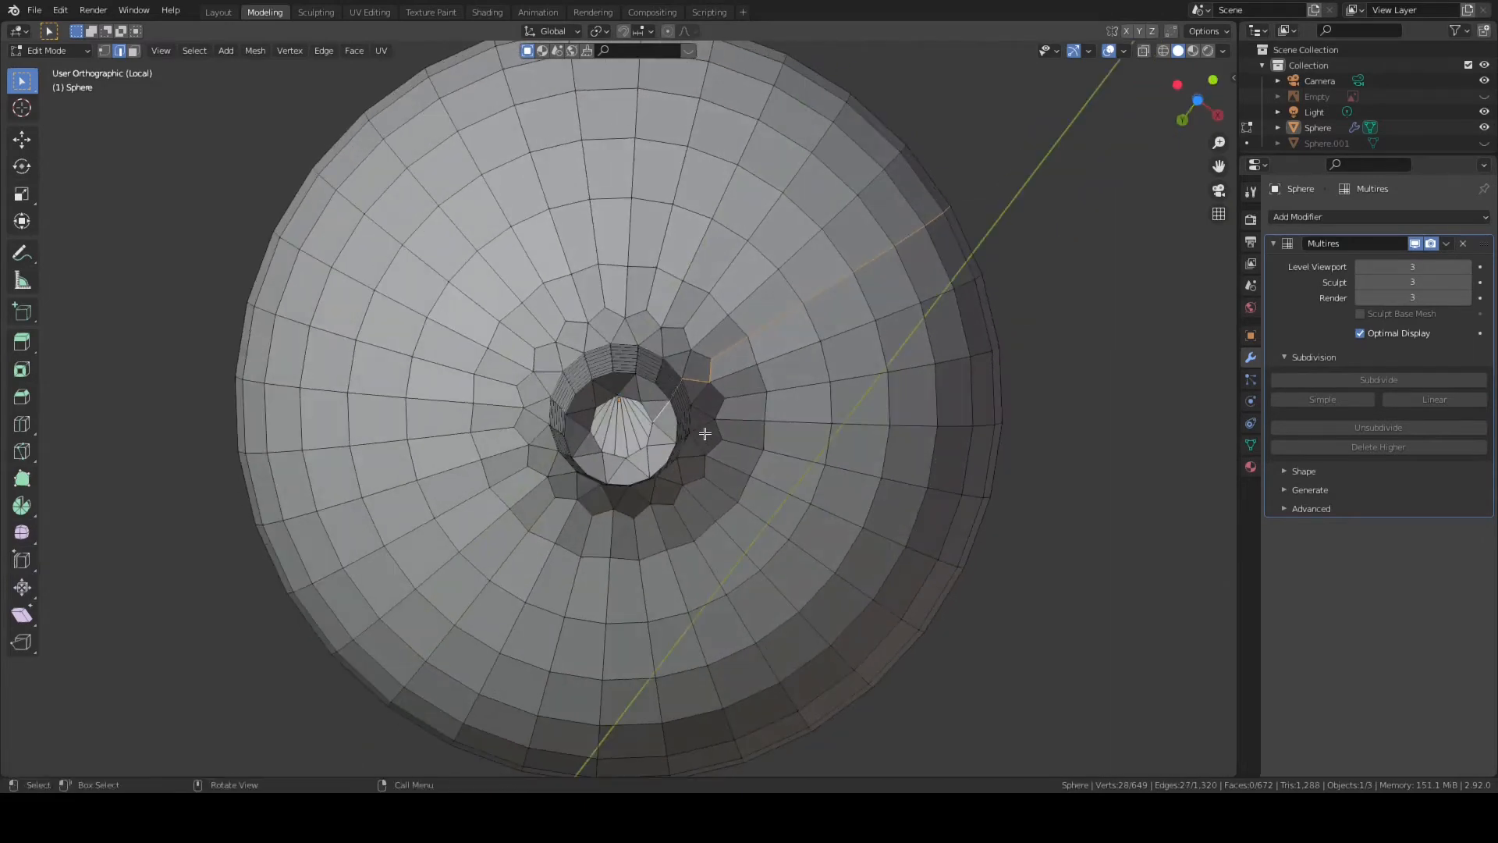
pyautogui.keyDown('ctrl'); pyautogui.click(704, 421); pyautogui.keyUp('ctrl')
pyautogui.scroll(4, 714, 413)
pyautogui.hotkey('ctrl', 'z')
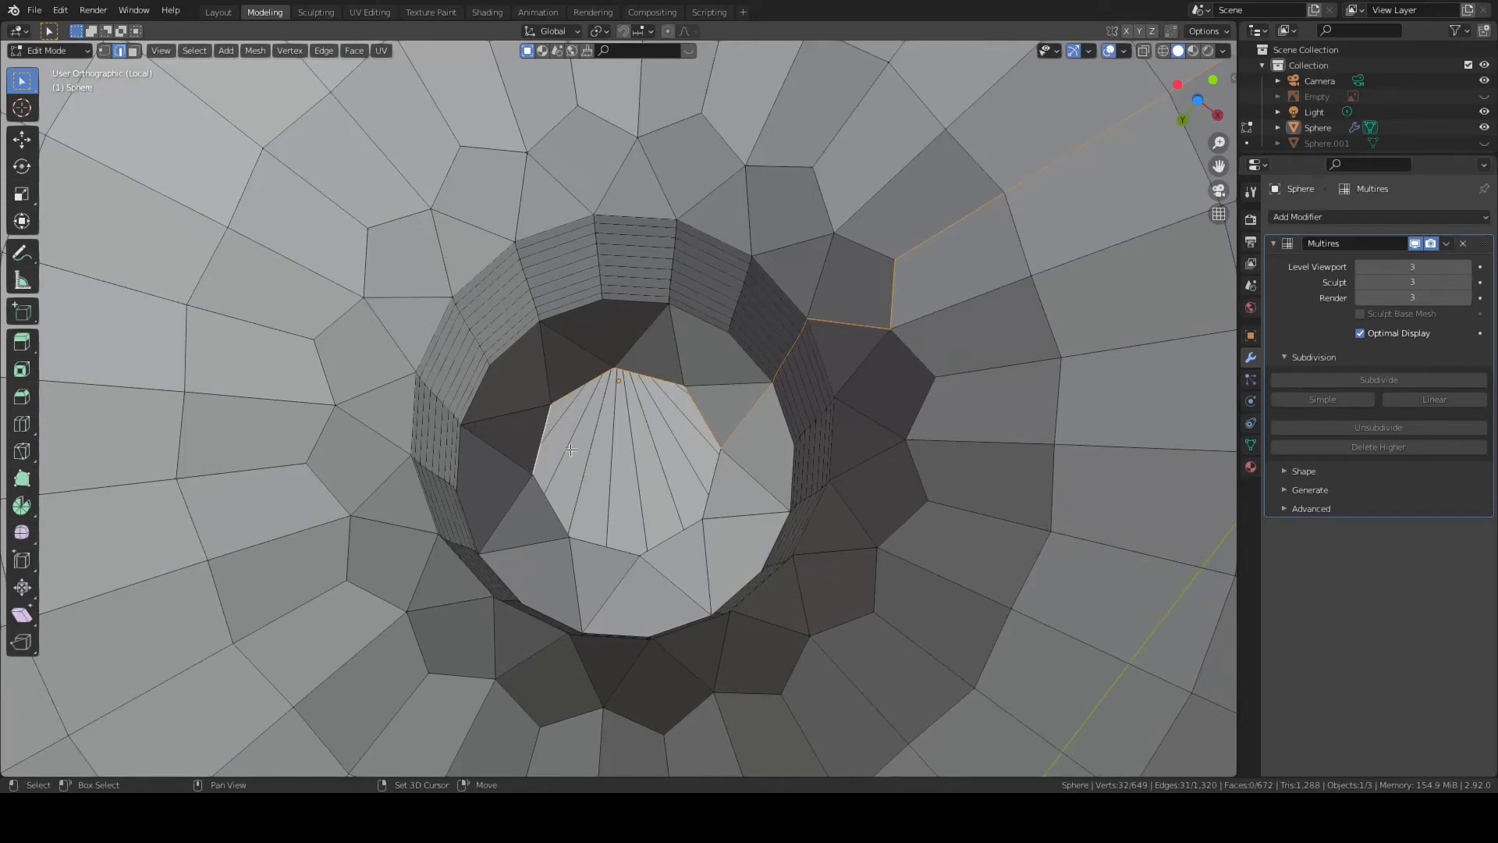
# - Mark the selected vertical edge path as a seam in the UV Editing workspace
pyautogui.press('KP_1')
pyautogui.scroll(-12, 870, 397)
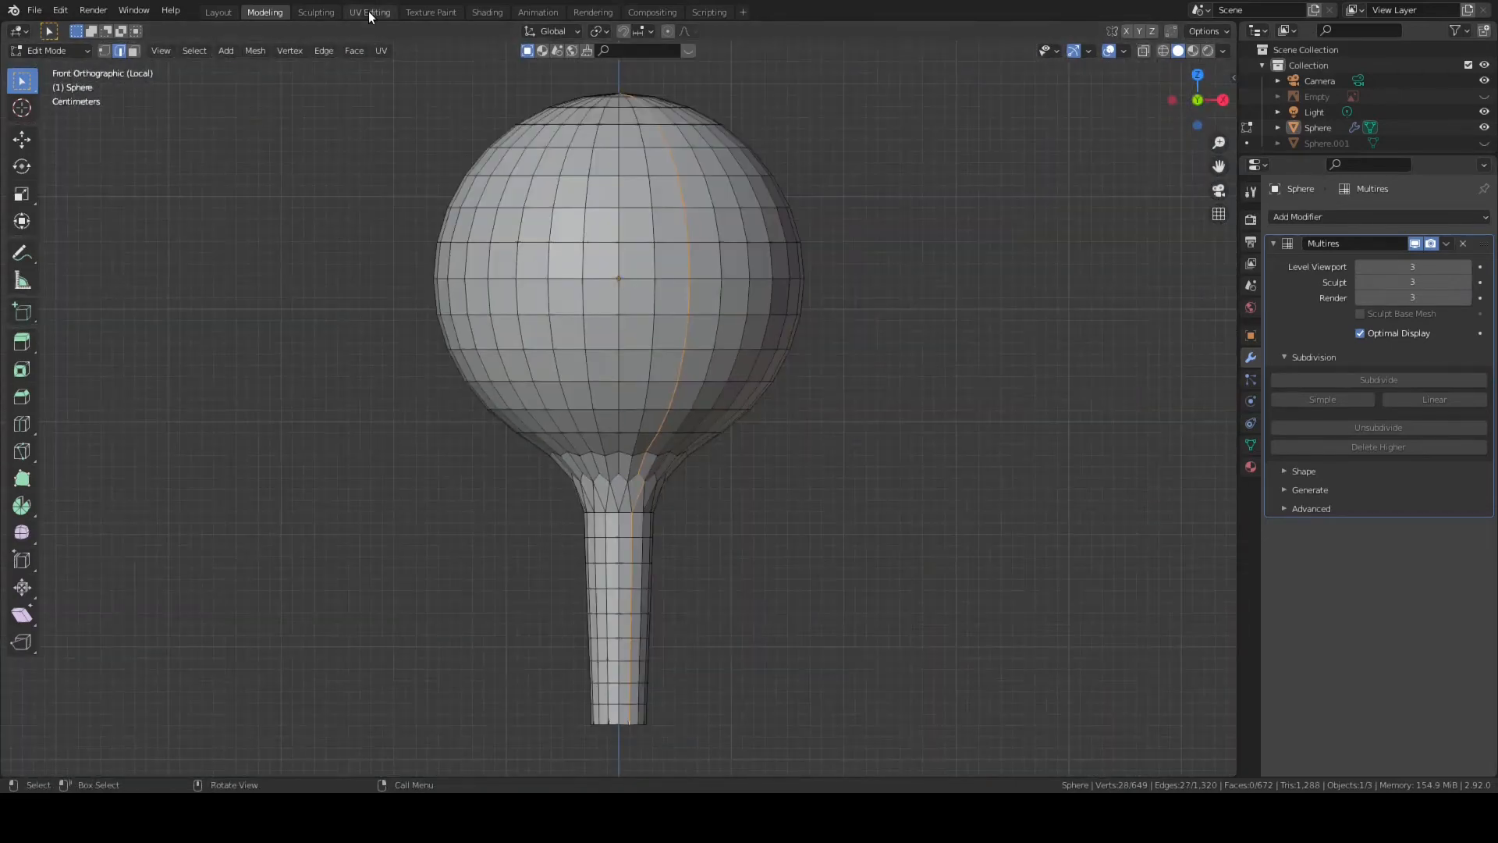
pyautogui.click(367, 11)
pyautogui.scroll(1, 967, 286)
pyautogui.press('KP_Divide')
pyautogui.moveTo(967, 286); pyautogui.dragTo(1026, 265, button='middle')
pyautogui.click(1007, 51)
pyautogui.click(1041, 236)
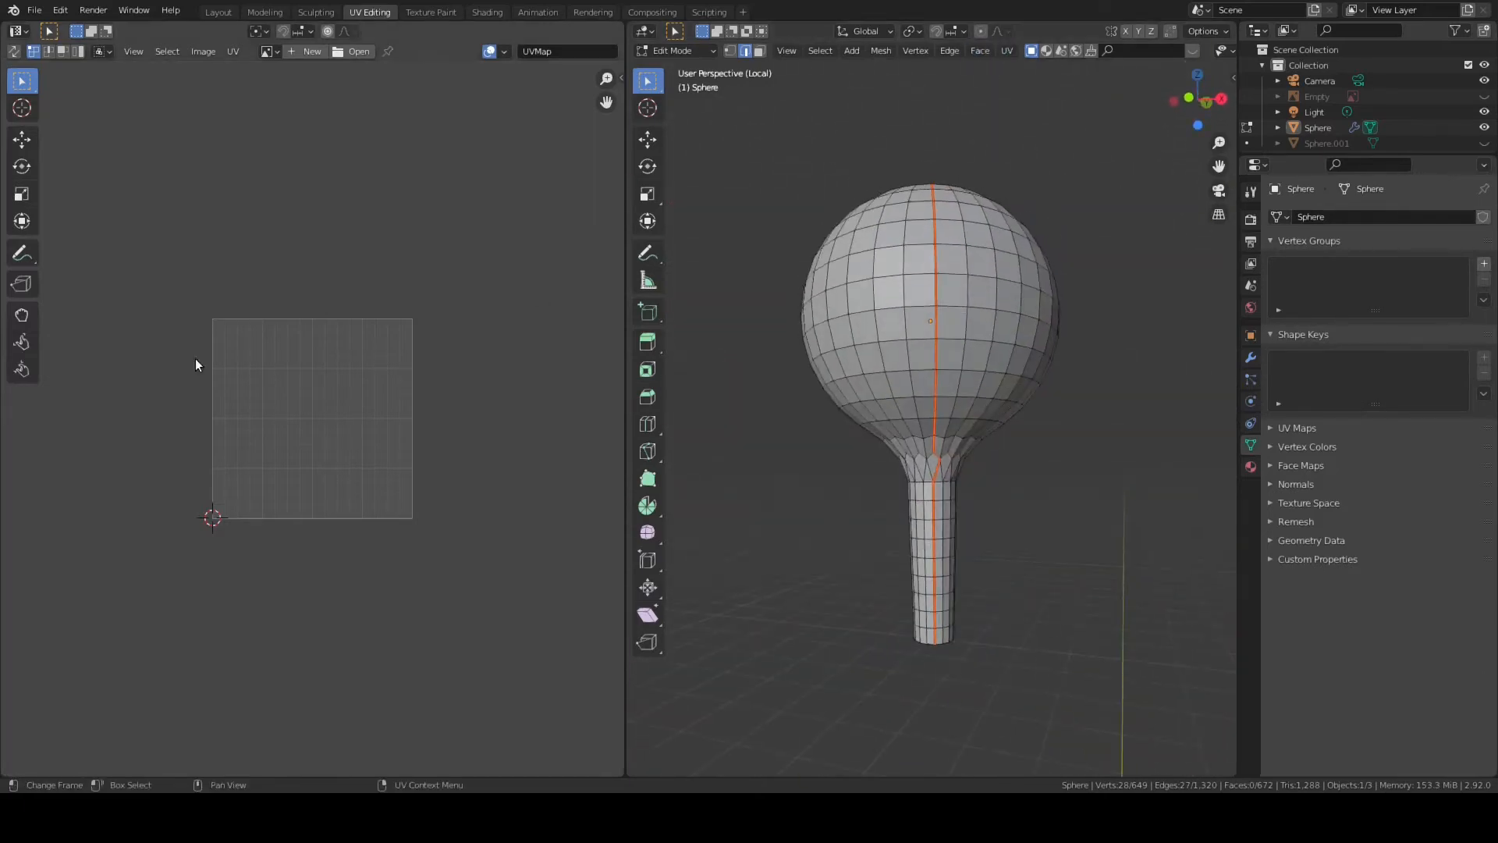
# - Create a new image named Normal1, 2048 px wide and 2048 px high
pyautogui.click(293, 51)
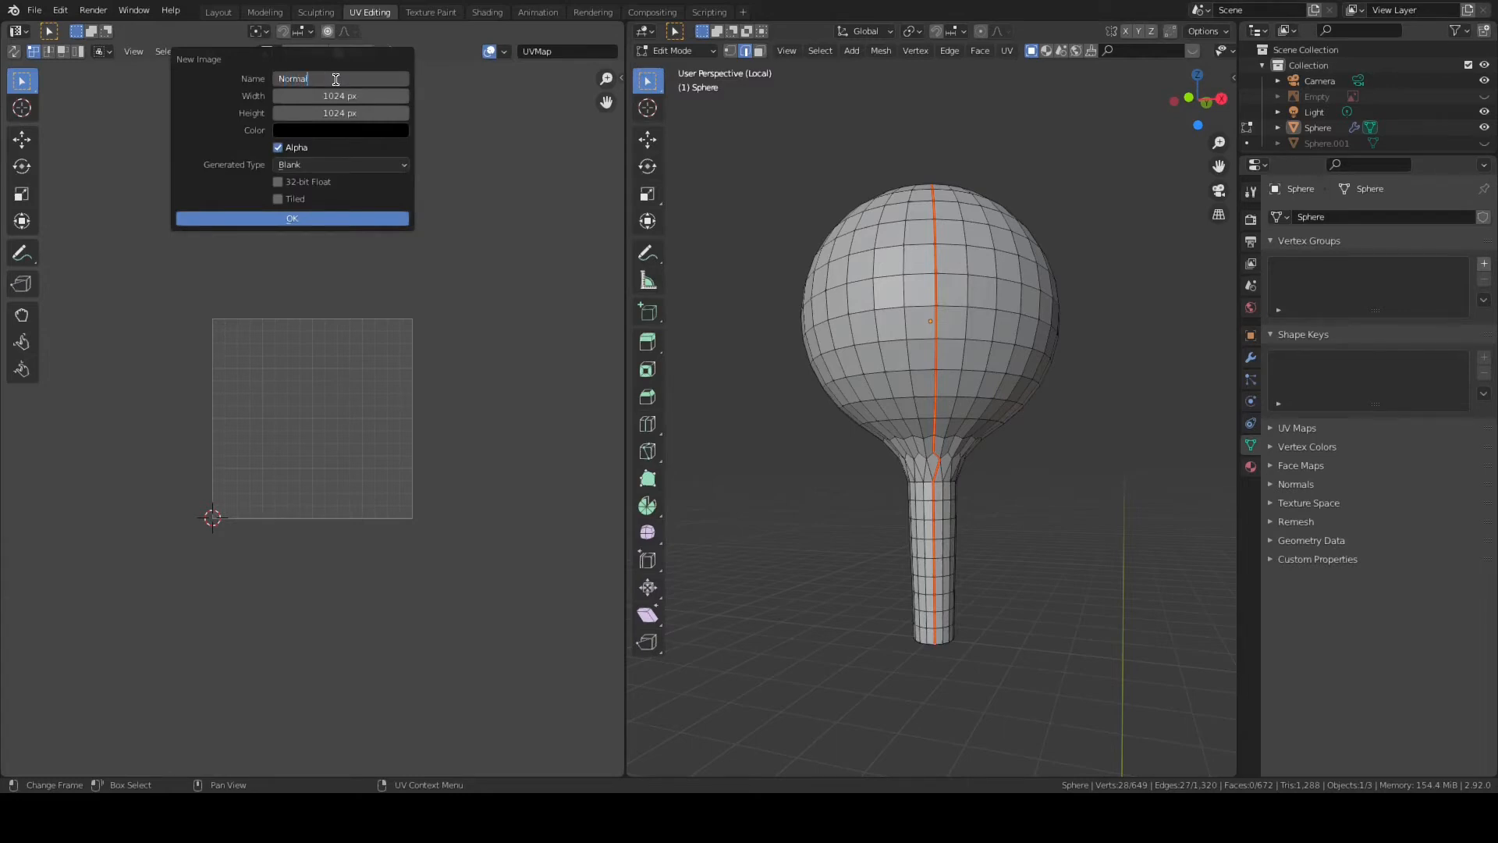
pyautogui.press('Return')
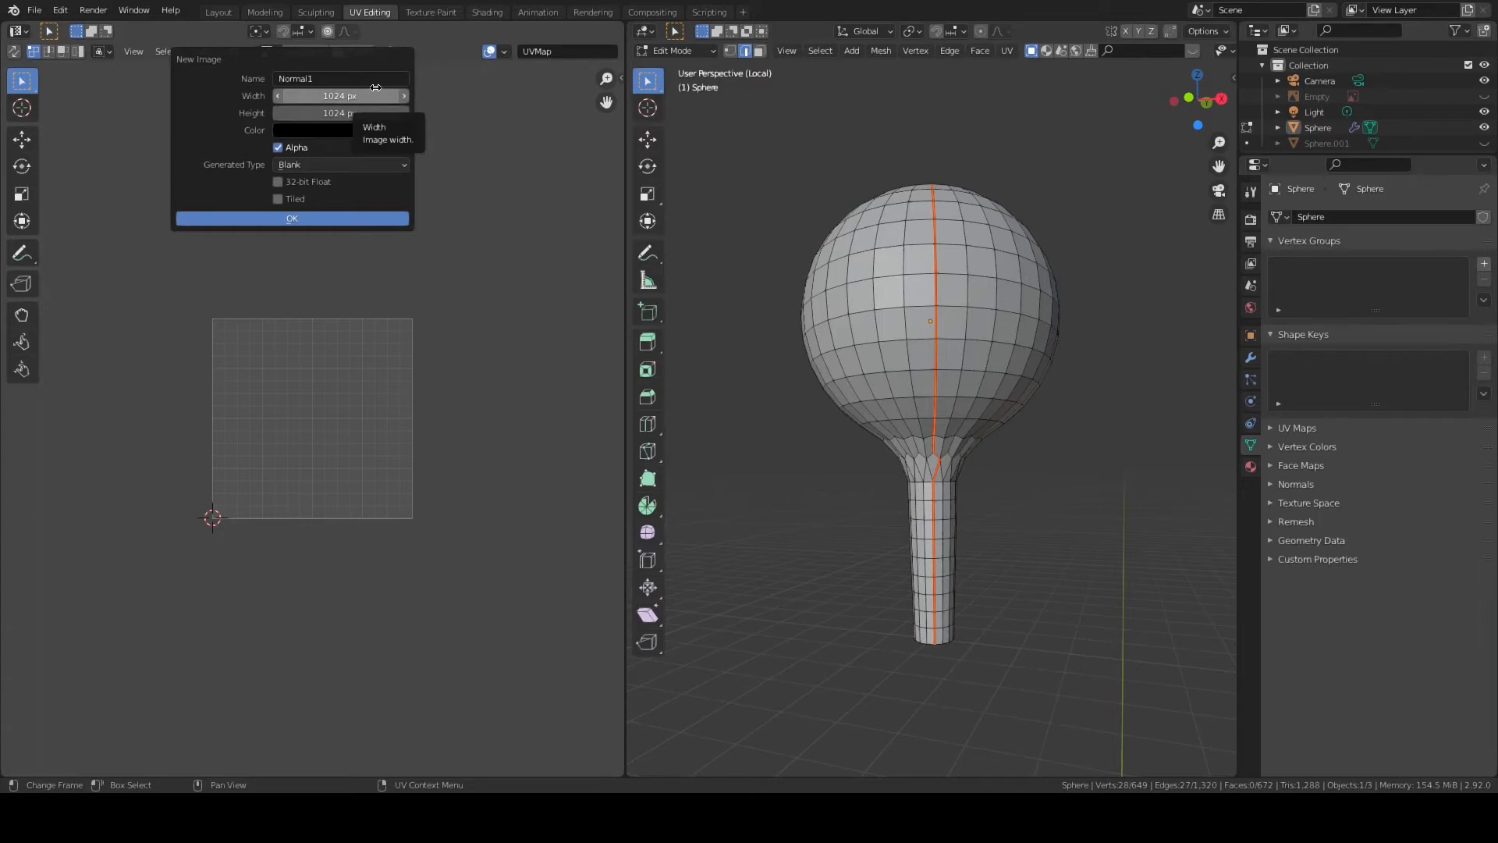
pyautogui.click(367, 93)
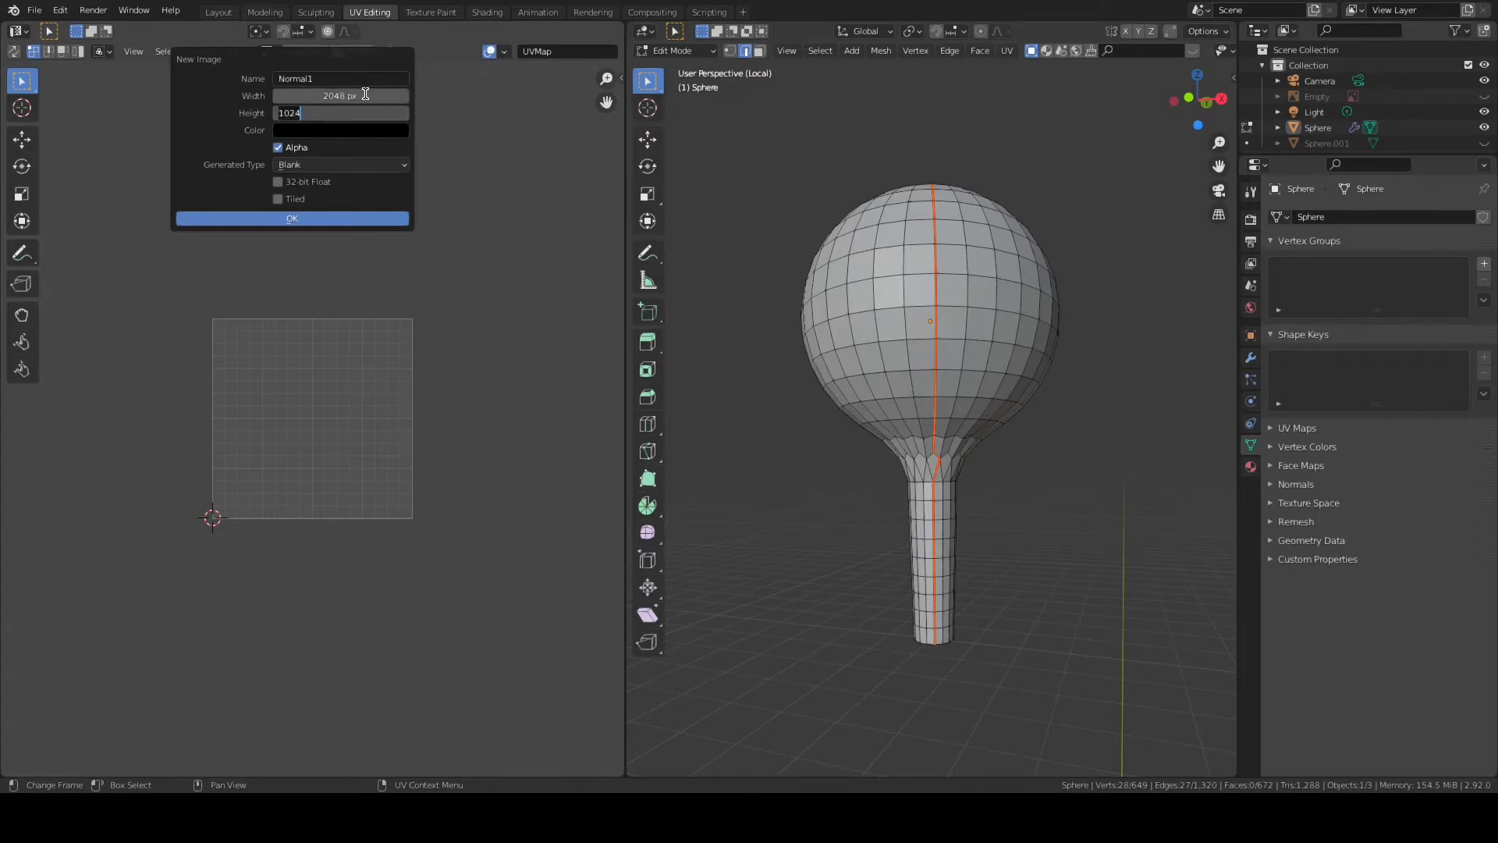
pyautogui.write('2048')
pyautogui.press('Return')
pyautogui.click(329, 220)
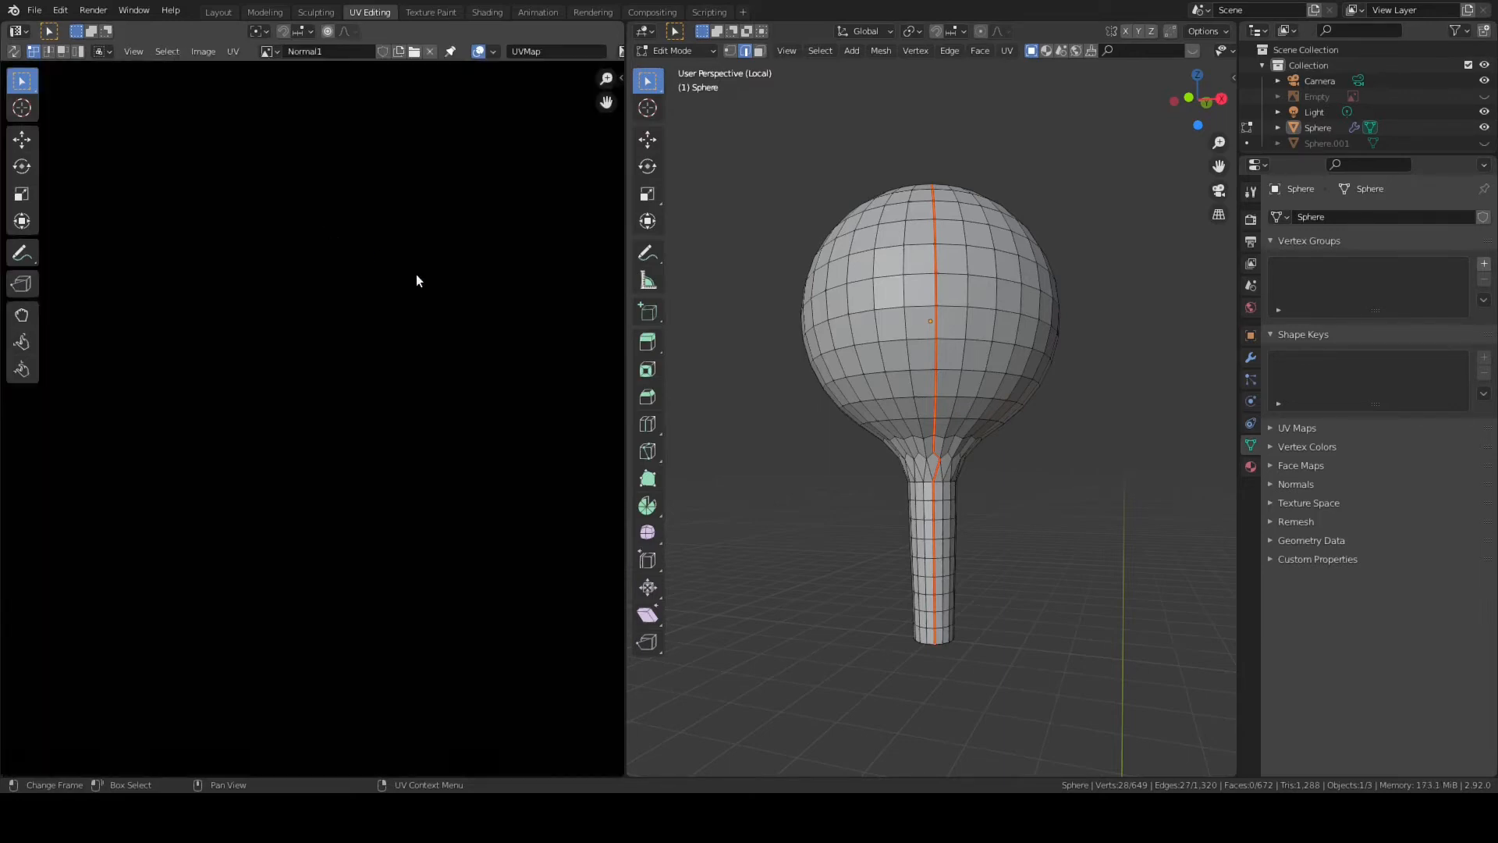
# - Select the whole mesh and unwrap it along the vertical seam
pyautogui.scroll(1, 426, 295)
pyautogui.click(233, 51)
pyautogui.moveTo(275, 200)
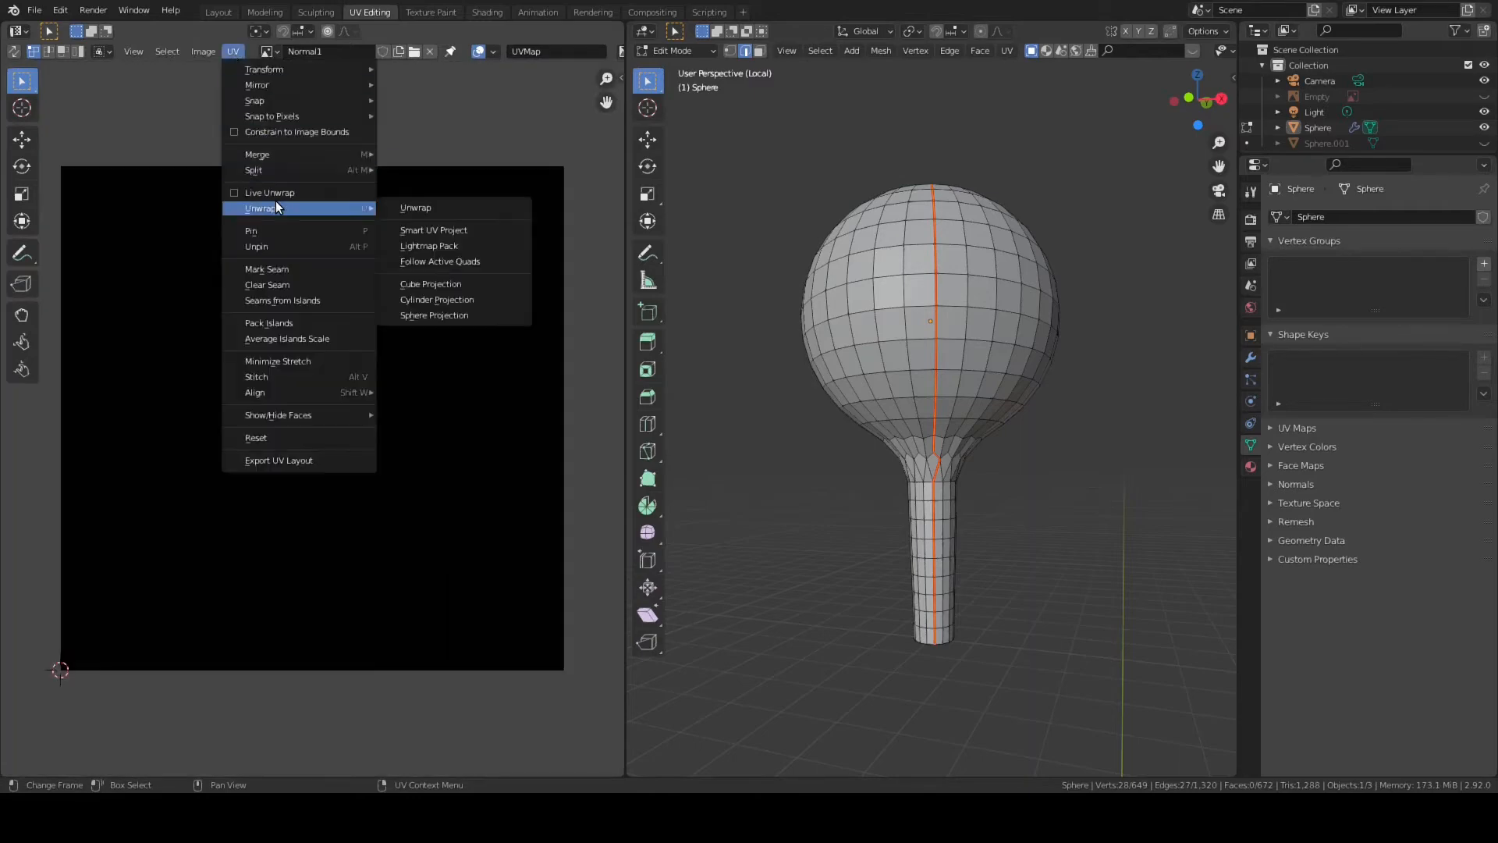
pyautogui.click(406, 204)
pyautogui.press('a')
pyautogui.click(233, 50)
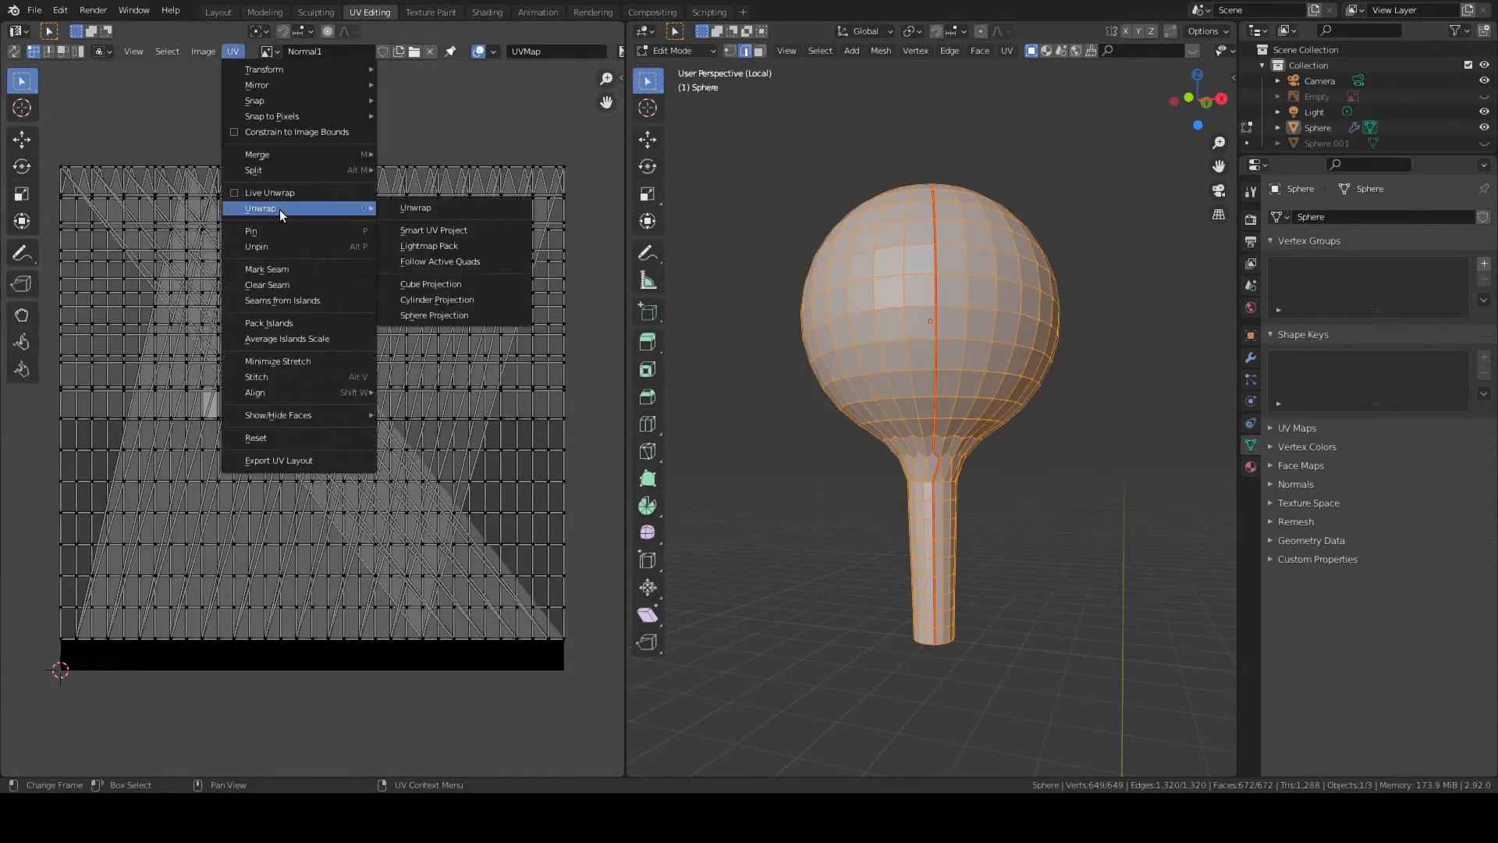
pyautogui.click(406, 208)
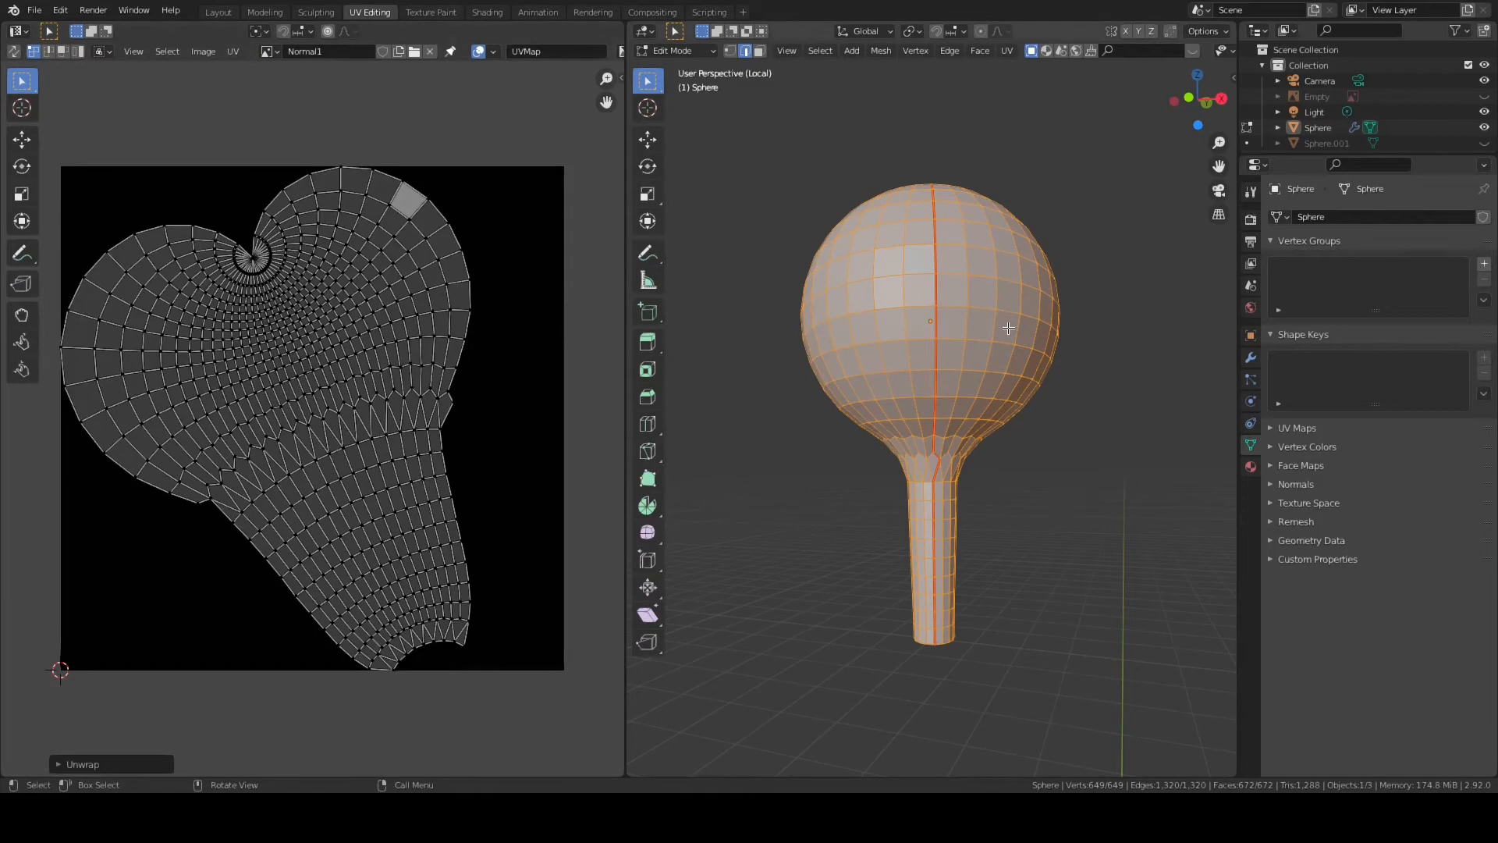
# - Mark additional edges at the ball's pole and around the stem's open end as seams
pyautogui.moveTo(1010, 327); pyautogui.dragTo(936, 318, button='middle')
pyautogui.scroll(3, 1021, 362)
pyautogui.scroll(2, 1020, 362)
pyautogui.click(1006, 426)
pyautogui.click(1002, 367)
pyautogui.click(1007, 51)
pyautogui.click(1044, 237)
pyautogui.scroll(-5, 1015, 351)
pyautogui.scroll(5, 936, 319)
pyautogui.click(926, 226)
pyautogui.scroll(-4, 965, 319)
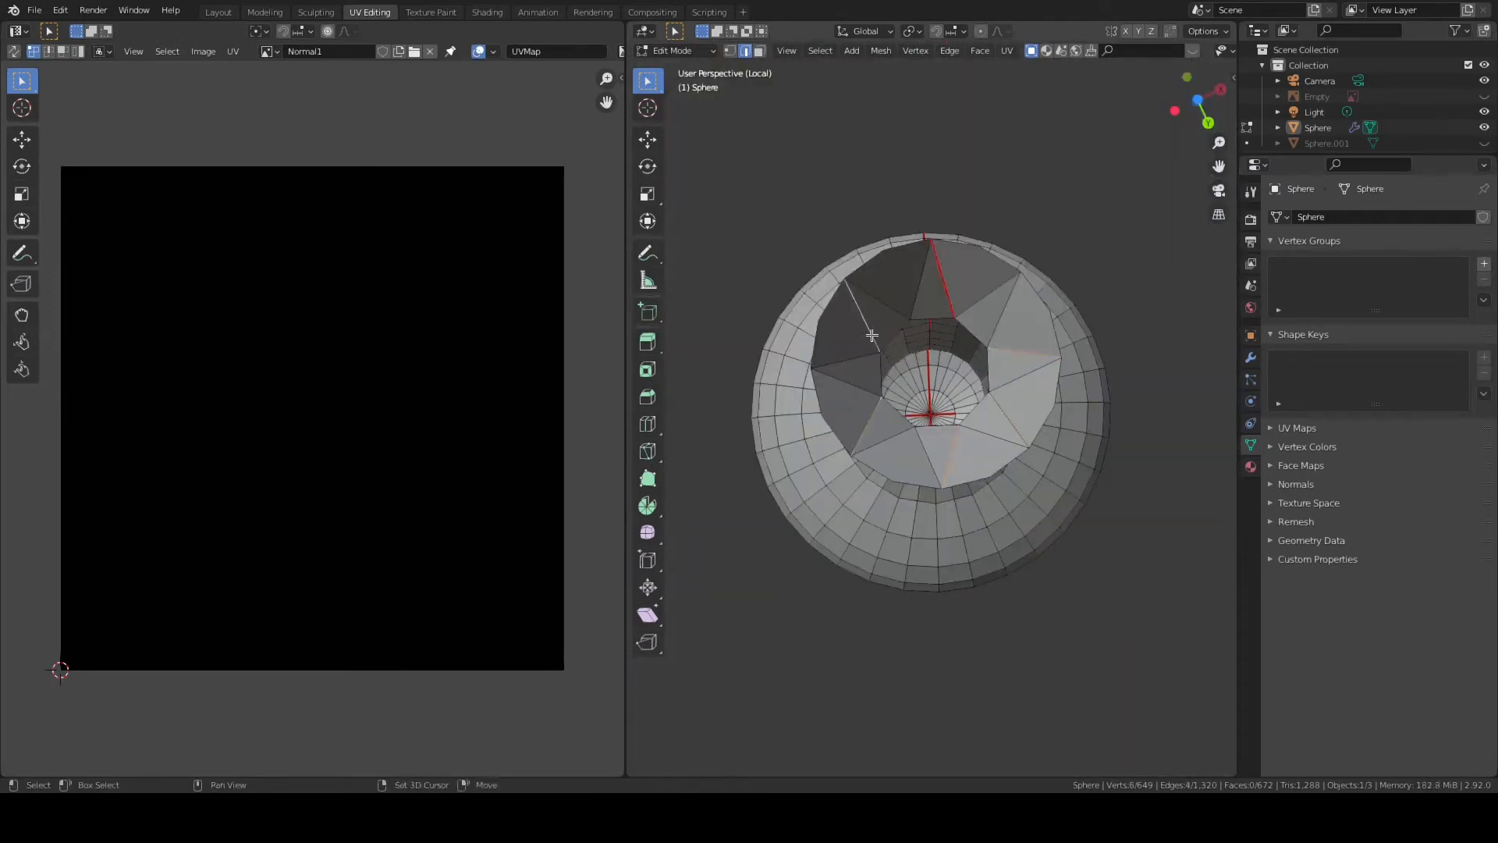
pyautogui.click(1006, 50)
pyautogui.click(1057, 240)
# - Select the whole mesh and unwrap it again with the added stem-end seams
pyautogui.moveTo(1076, 234); pyautogui.dragTo(1033, 382, button='middle')
pyautogui.scroll(4, 1050, 281)
pyautogui.scroll(-2, 1034, 382)
pyautogui.press('a')
pyautogui.click(233, 52)
pyautogui.moveTo(270, 209)
pyautogui.click(432, 208)
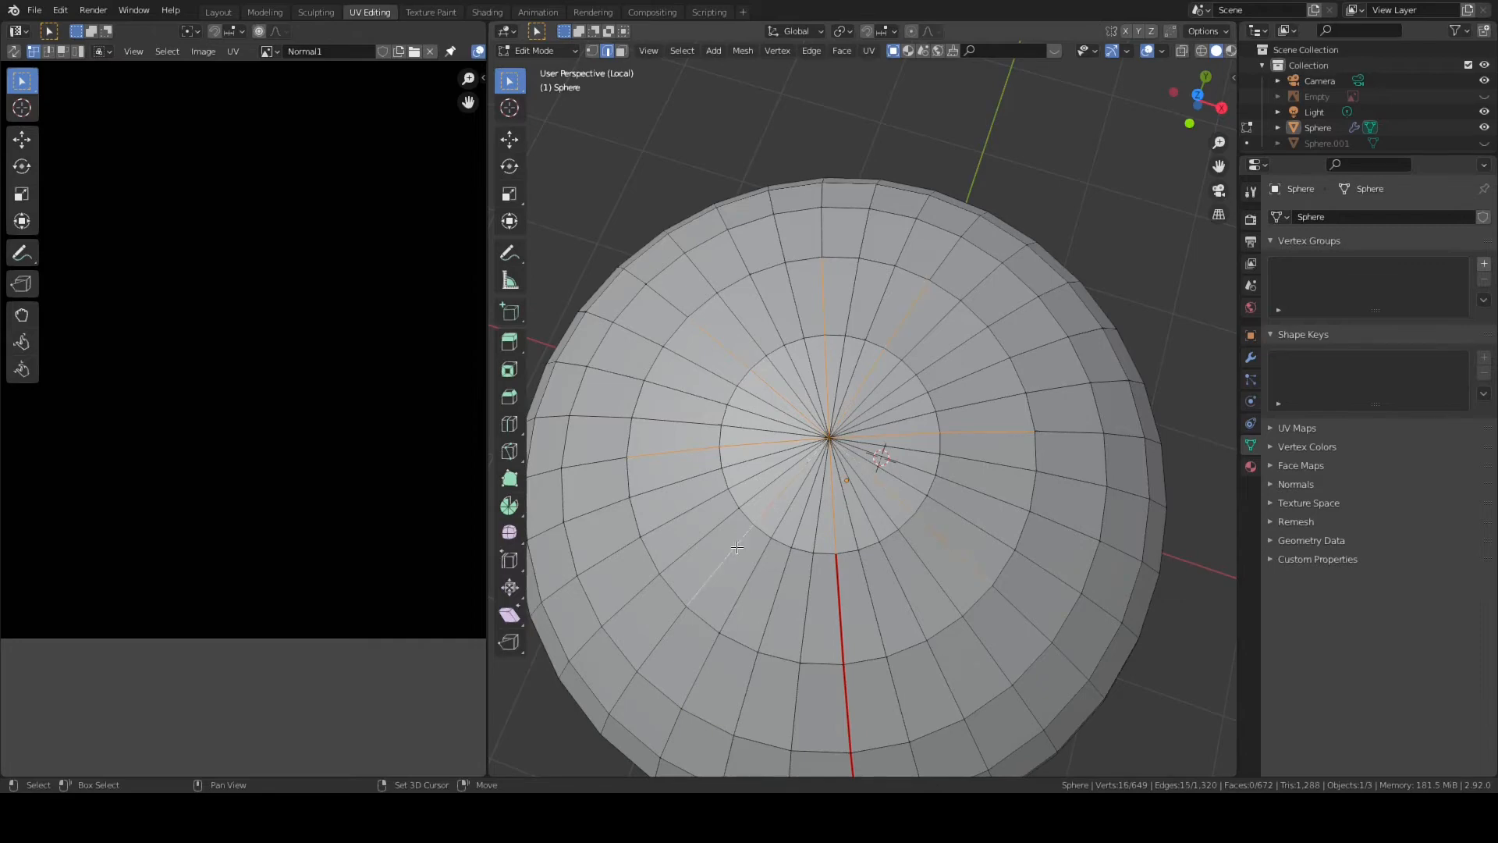
# - Mark the selected radial edges around the ball's top pole as seams and unwrap the whole mesh
pyautogui.click(869, 51)
pyautogui.click(902, 238)
pyautogui.scroll(-3, 901, 239)
pyautogui.moveTo(902, 239); pyautogui.dragTo(936, 351, button='middle')
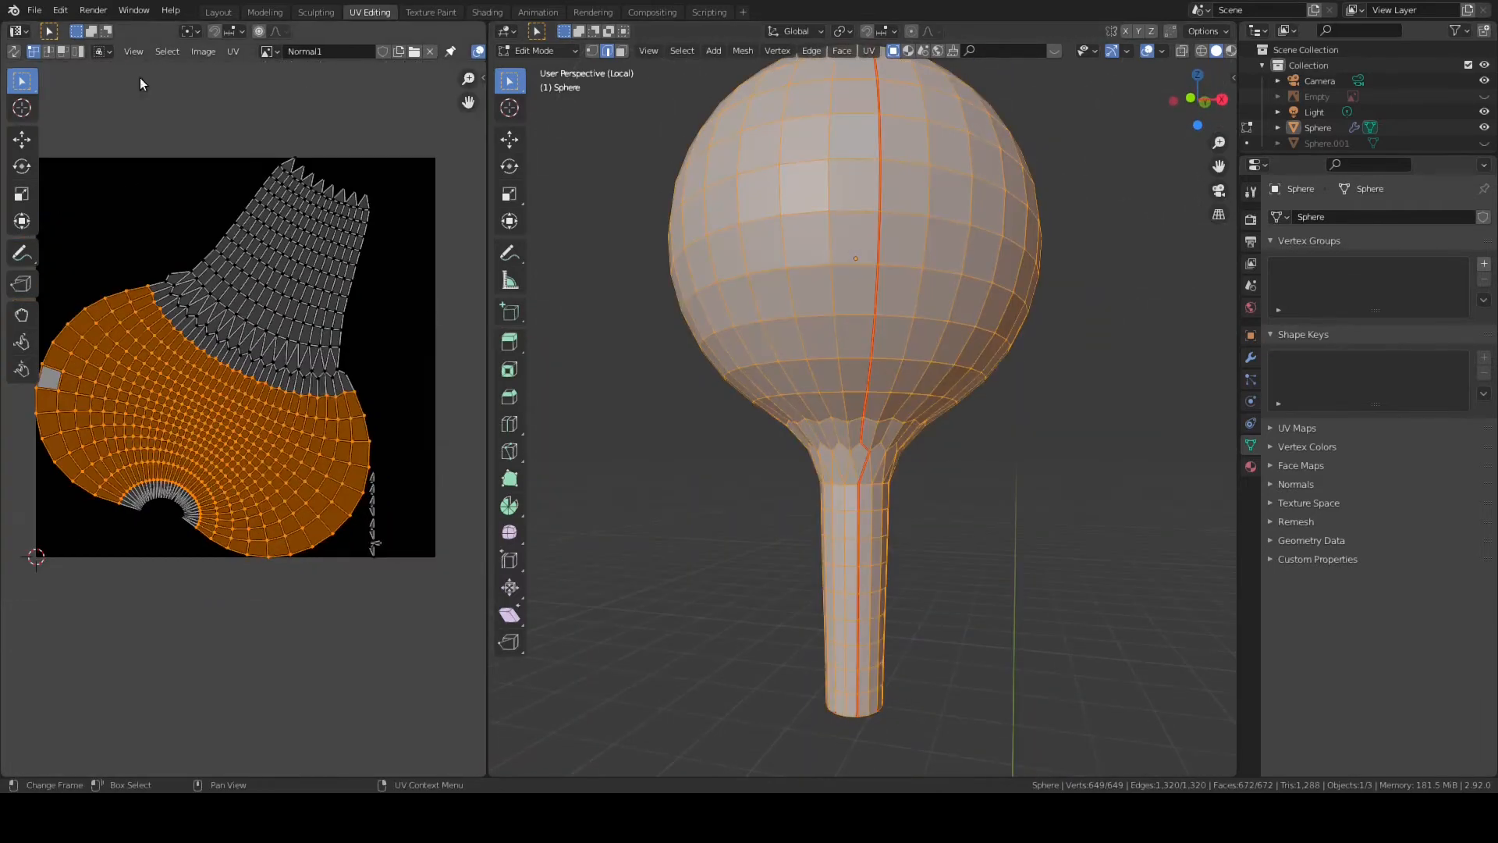
pyautogui.click(233, 52)
pyautogui.moveTo(289, 210)
pyautogui.click(433, 210)
pyautogui.moveTo(347, 318); pyautogui.dragTo(373, 437, button='middle')
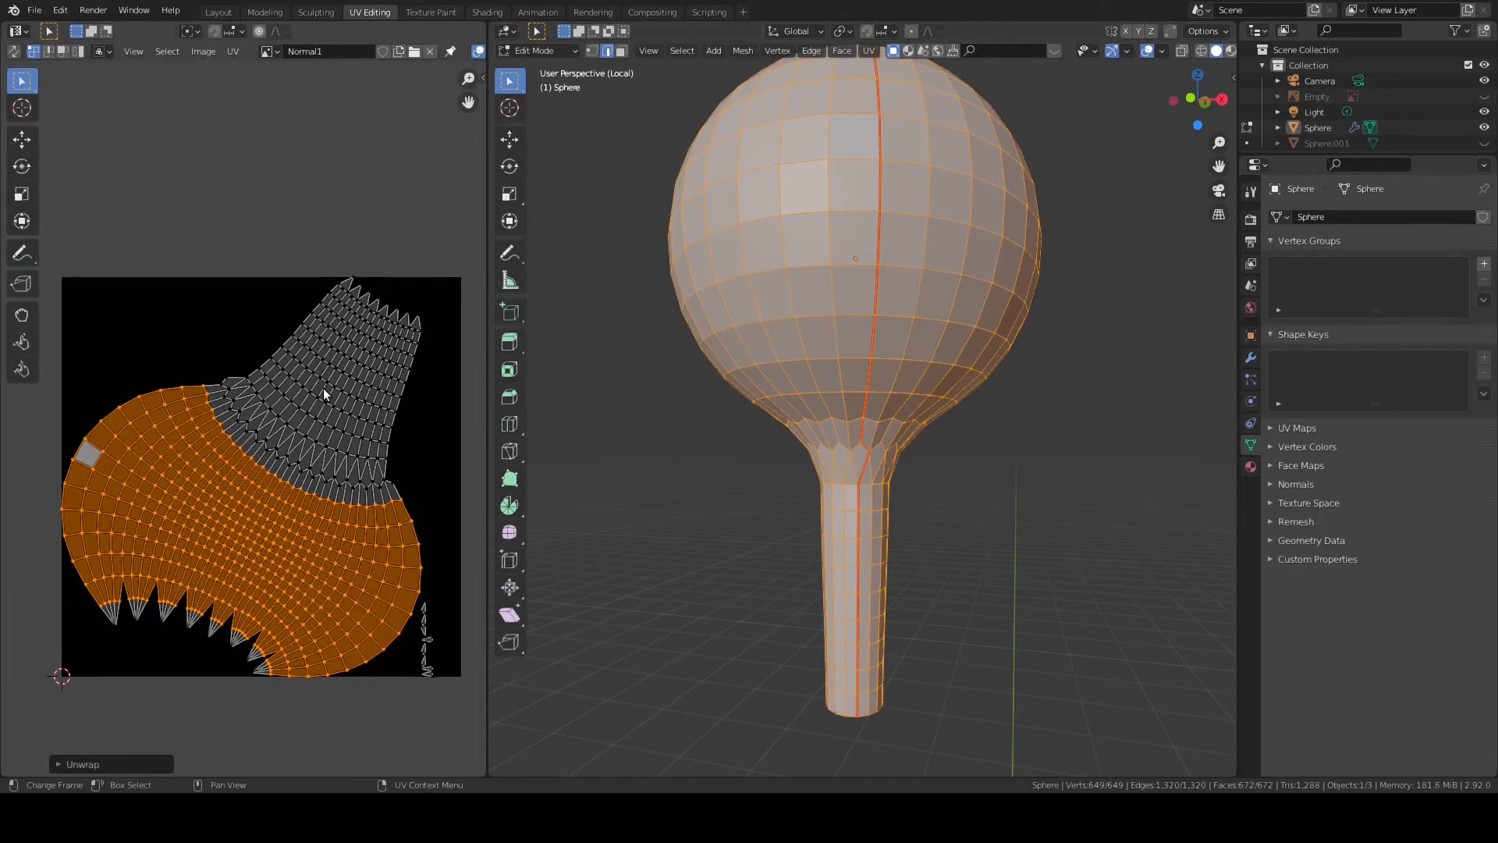
# - Select all the ball's faces between the top cap and the neck in a wireframe front view
pyautogui.click(946, 471)
pyautogui.scroll(-4, 960, 483)
pyautogui.press('KP_1')
pyautogui.hotkey('shift', 'z')
pyautogui.keyDown('shift'); pyautogui.moveTo(1063, 260); pyautogui.dragTo(1056, 335, button='middle'); pyautogui.keyUp('shift')
pyautogui.scroll(2, 796, 332)
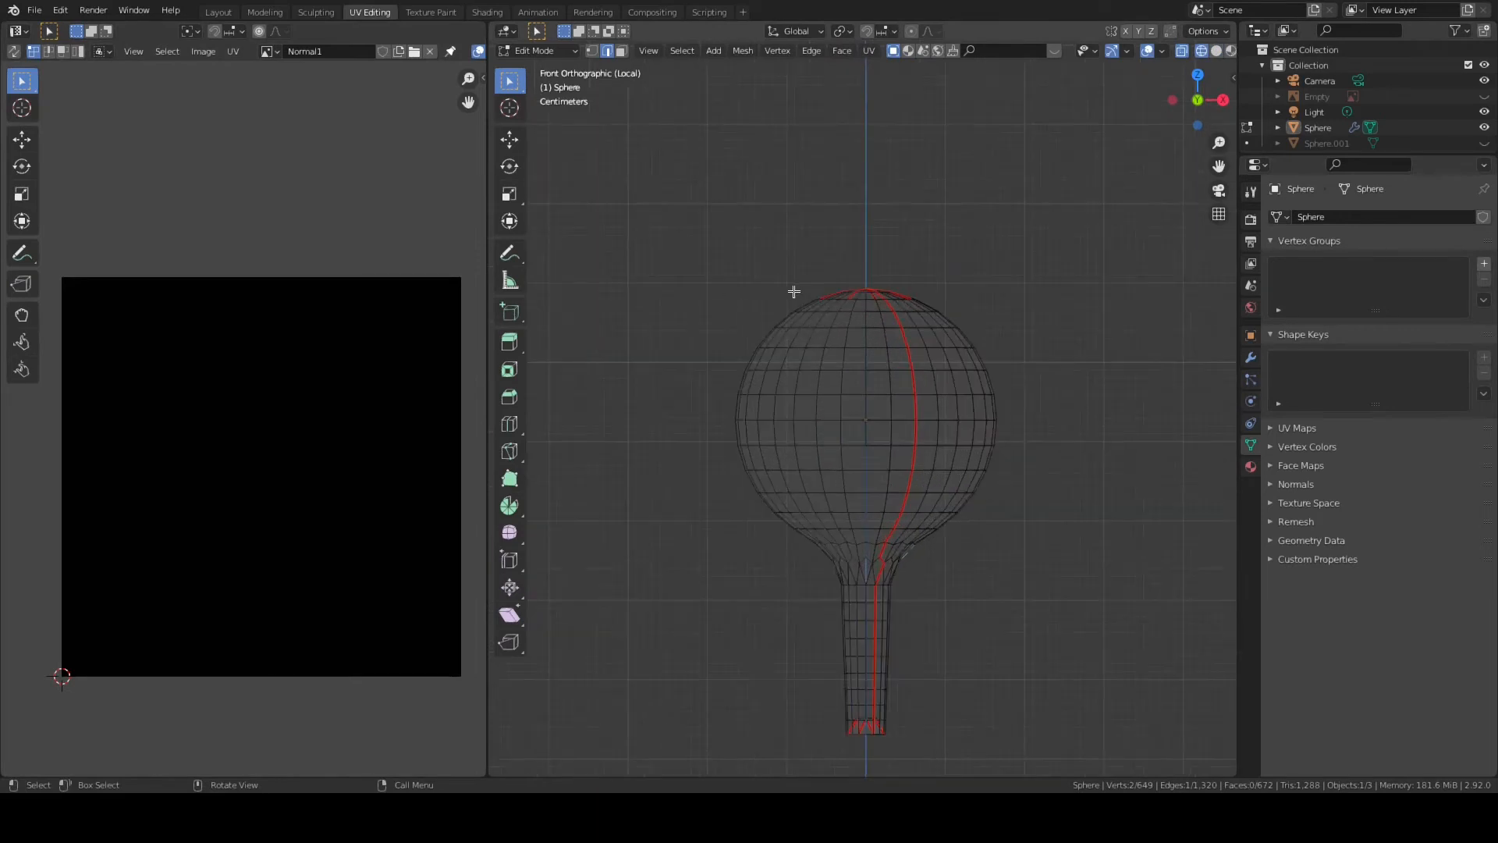
pyautogui.moveTo(707, 553); pyautogui.dragTo(1082, 297)
# - Project the selected ball faces' UVs from the front view
pyautogui.click(427, 401)
pyautogui.click(868, 51)
pyautogui.click(898, 187)
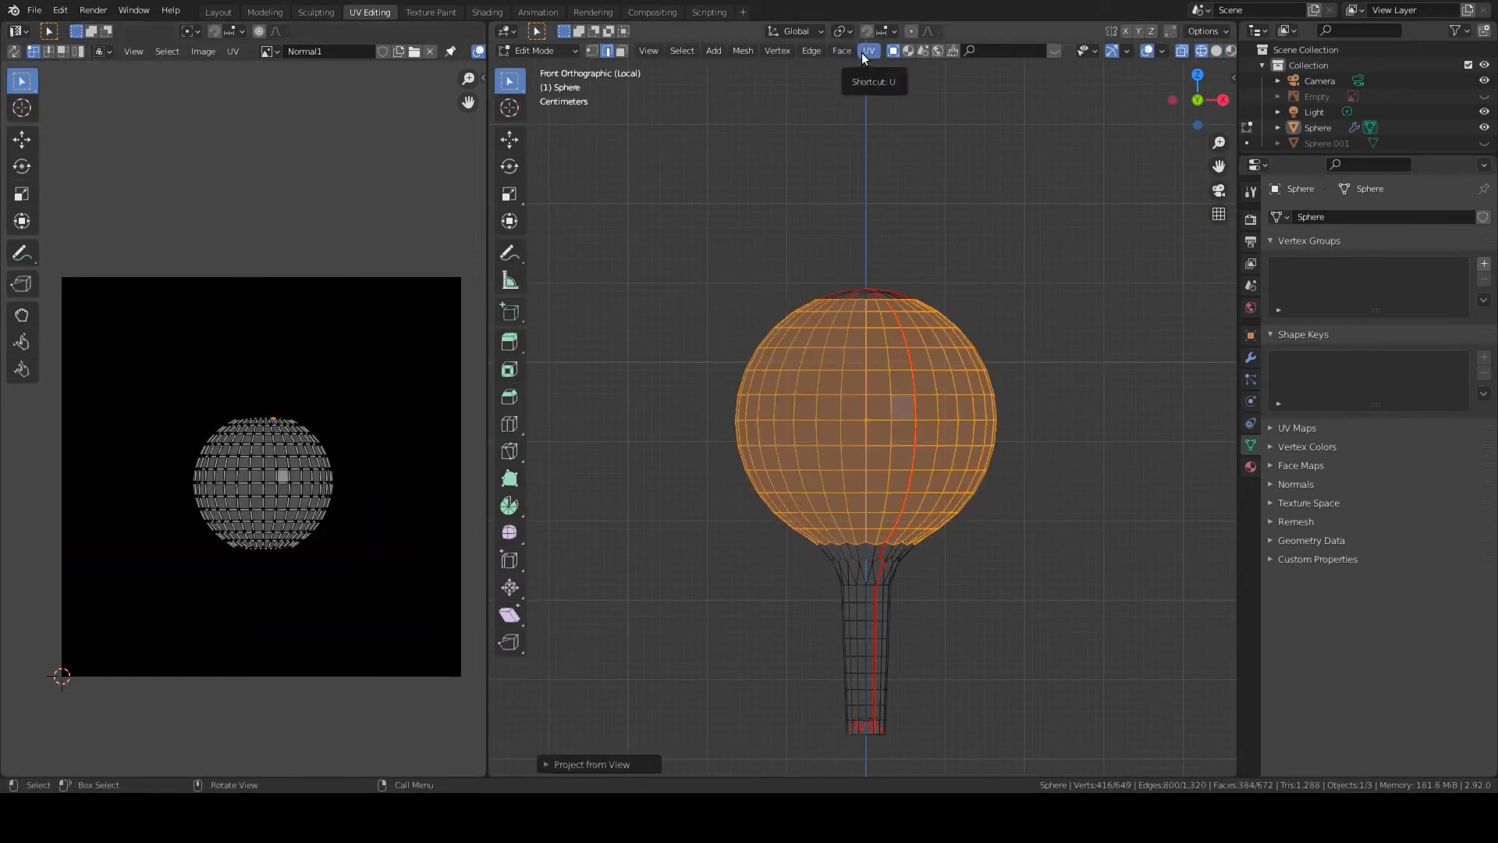
# - Apply a Cylinder Projection to the UVs of the selected ball faces
pyautogui.click(861, 53)
pyautogui.click(905, 158)
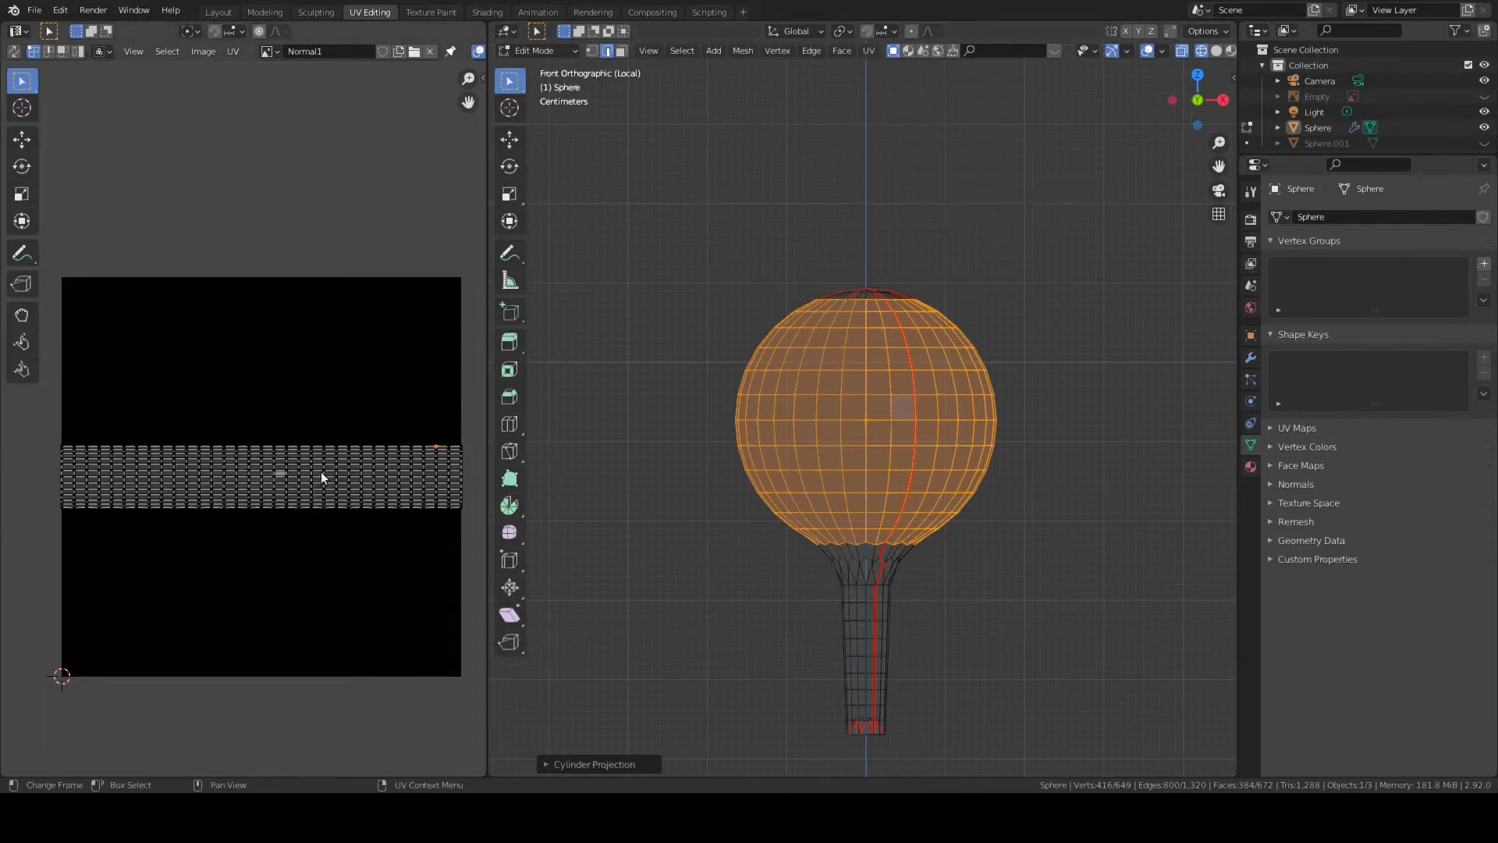
pyautogui.scroll(5, 322, 462)
pyautogui.scroll(-6, 323, 457)
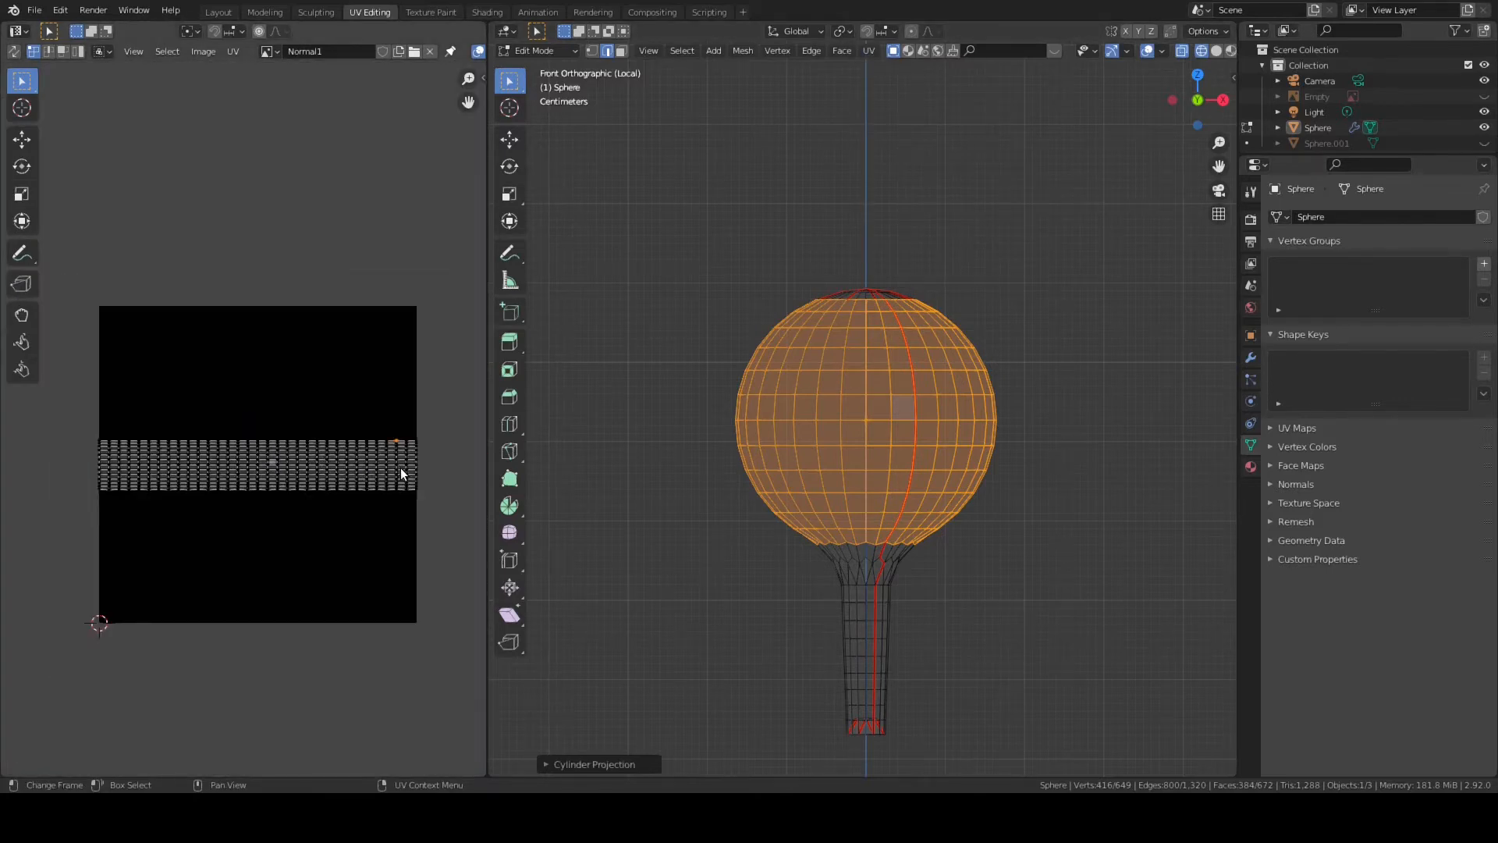
# - Select the ball's whole UV island, scale it to 0.724 and stretch it along Y by 4.65
pyautogui.press('g')
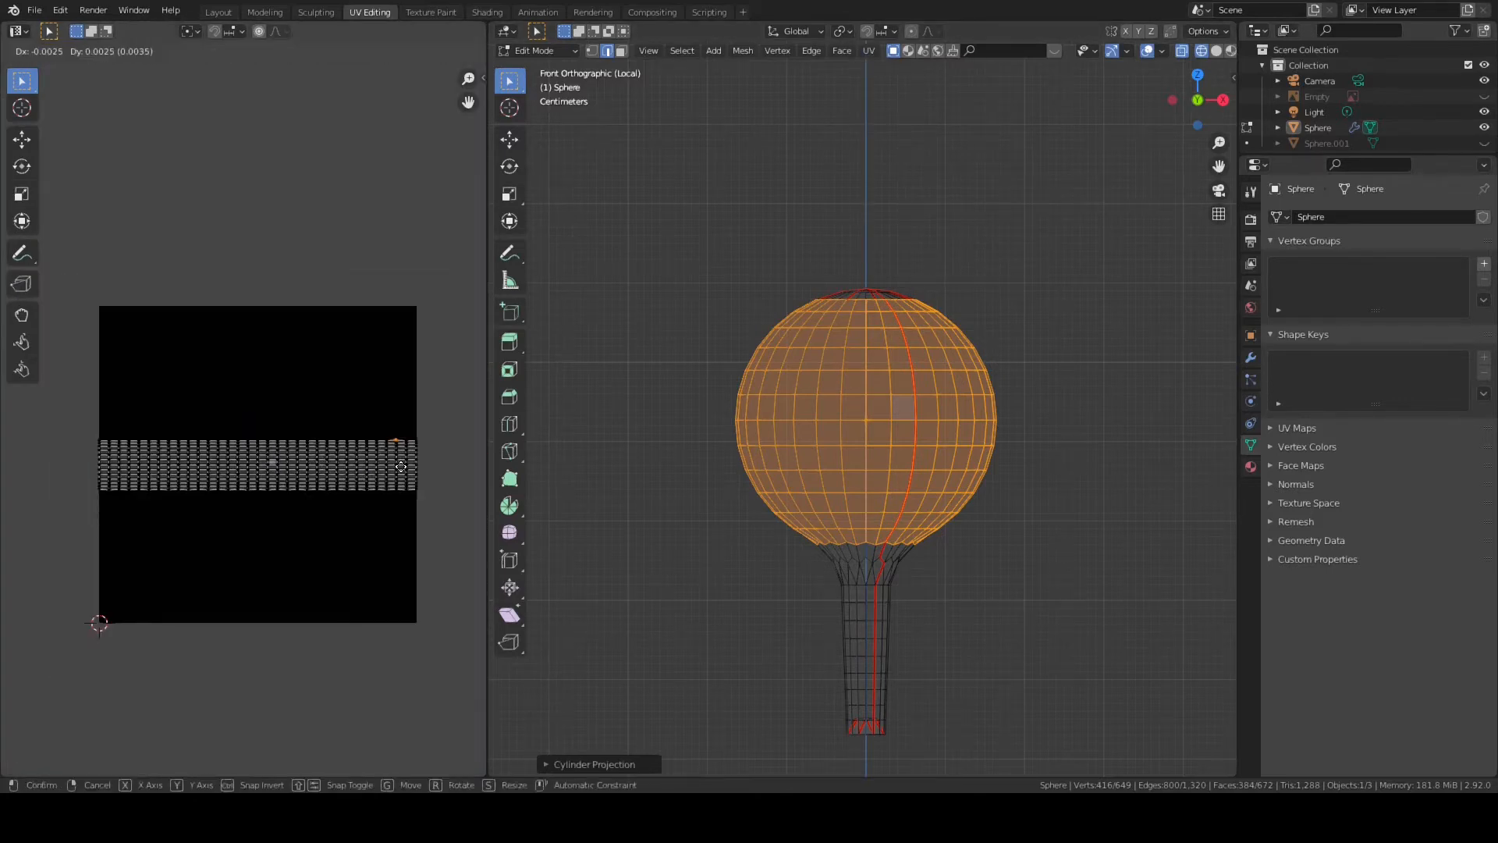
pyautogui.click(401, 467)
pyautogui.press('s')
pyautogui.rightClick(399, 465)
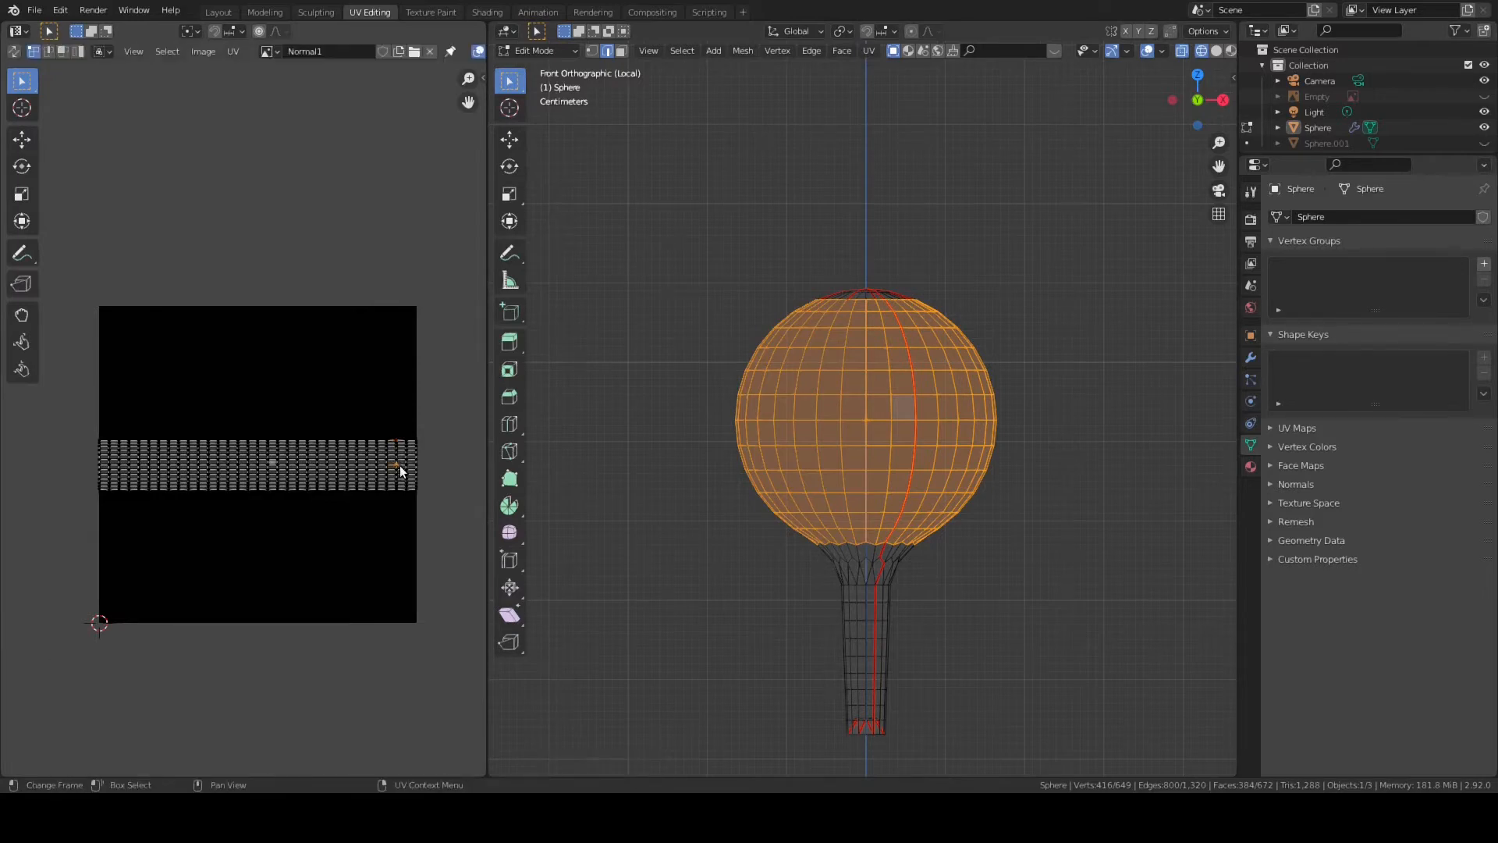
pyautogui.press('l')
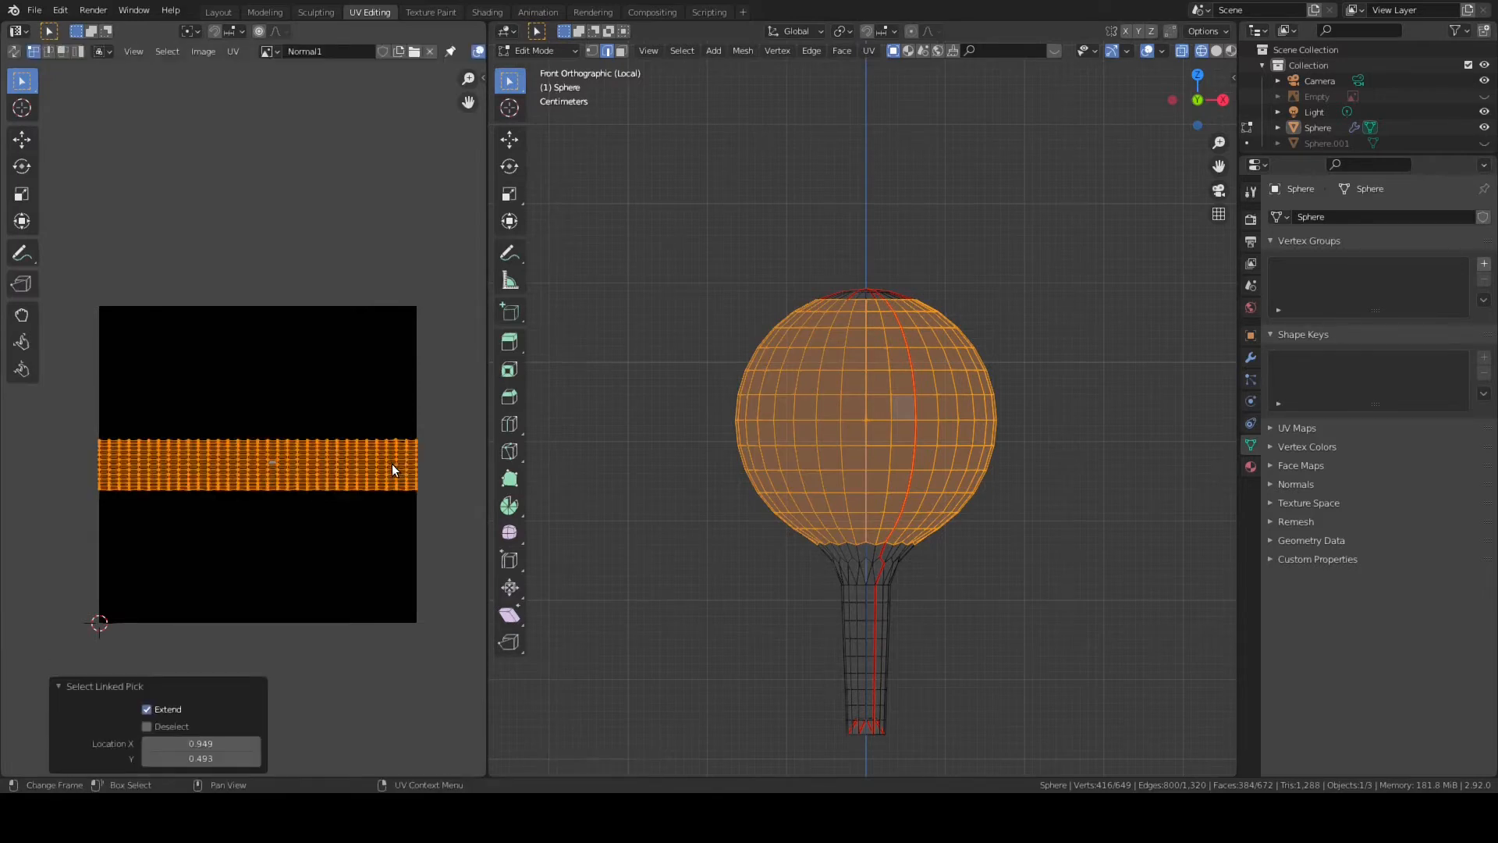
pyautogui.press('s')
pyautogui.click(354, 461)
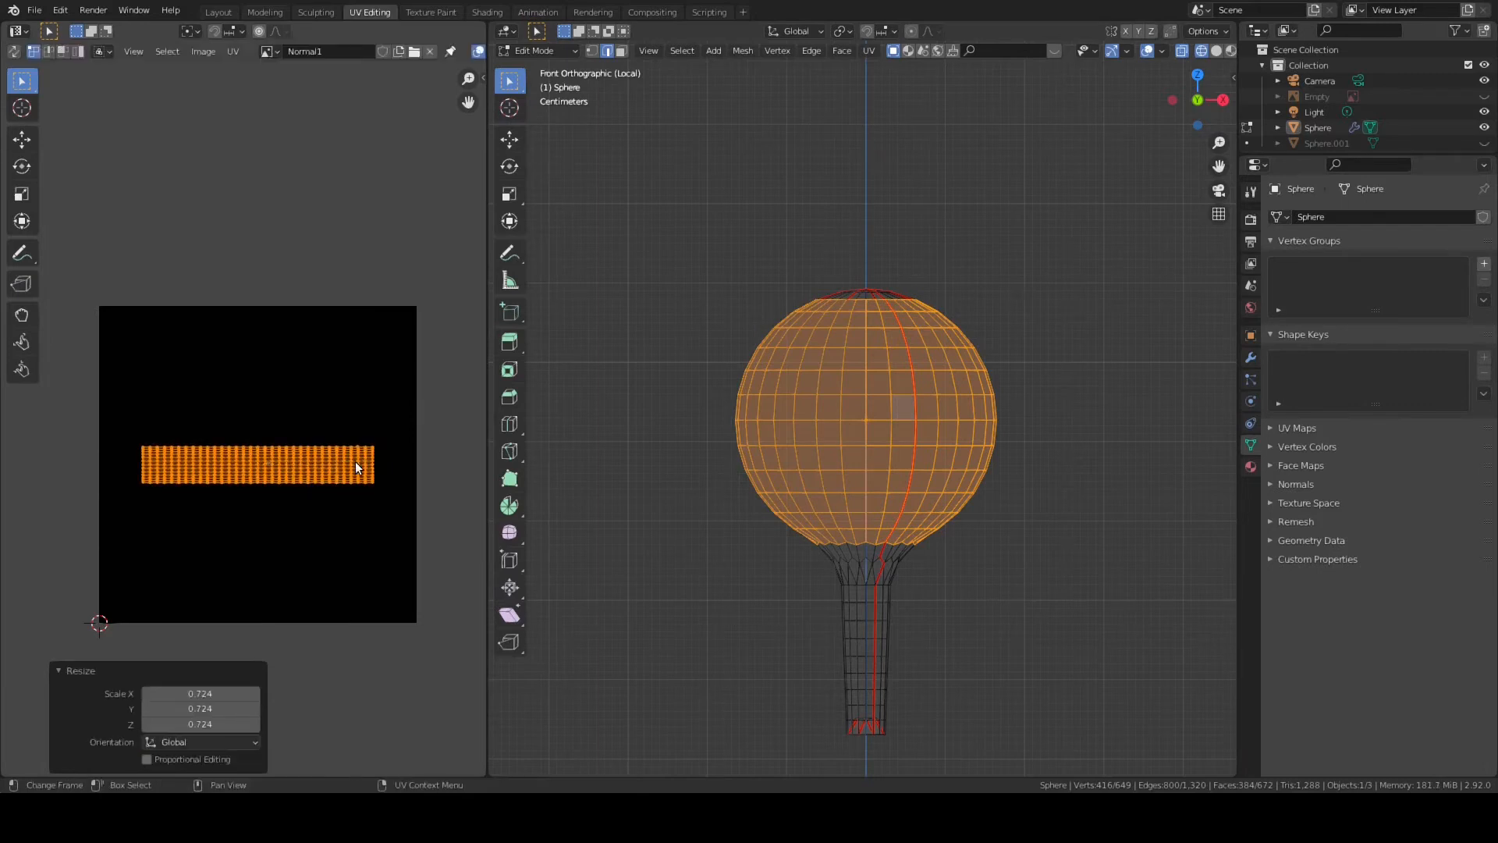
pyautogui.press('s')
pyautogui.press('y')
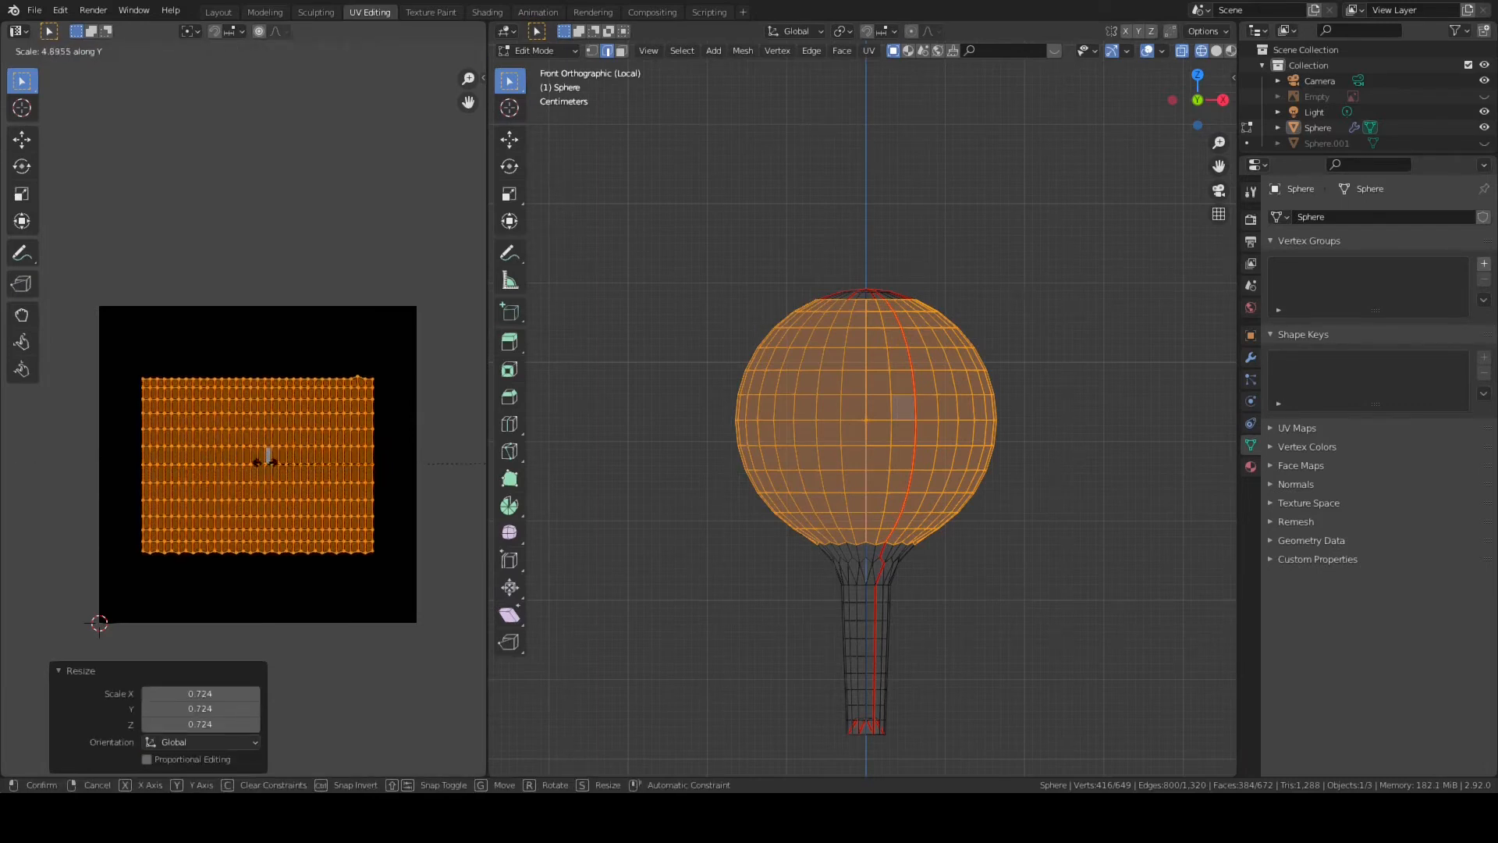
pyautogui.click(245, 465)
# - Enlarge the ball's UV island by 1.212 and position it across the upper part of the image
pyautogui.press('g')
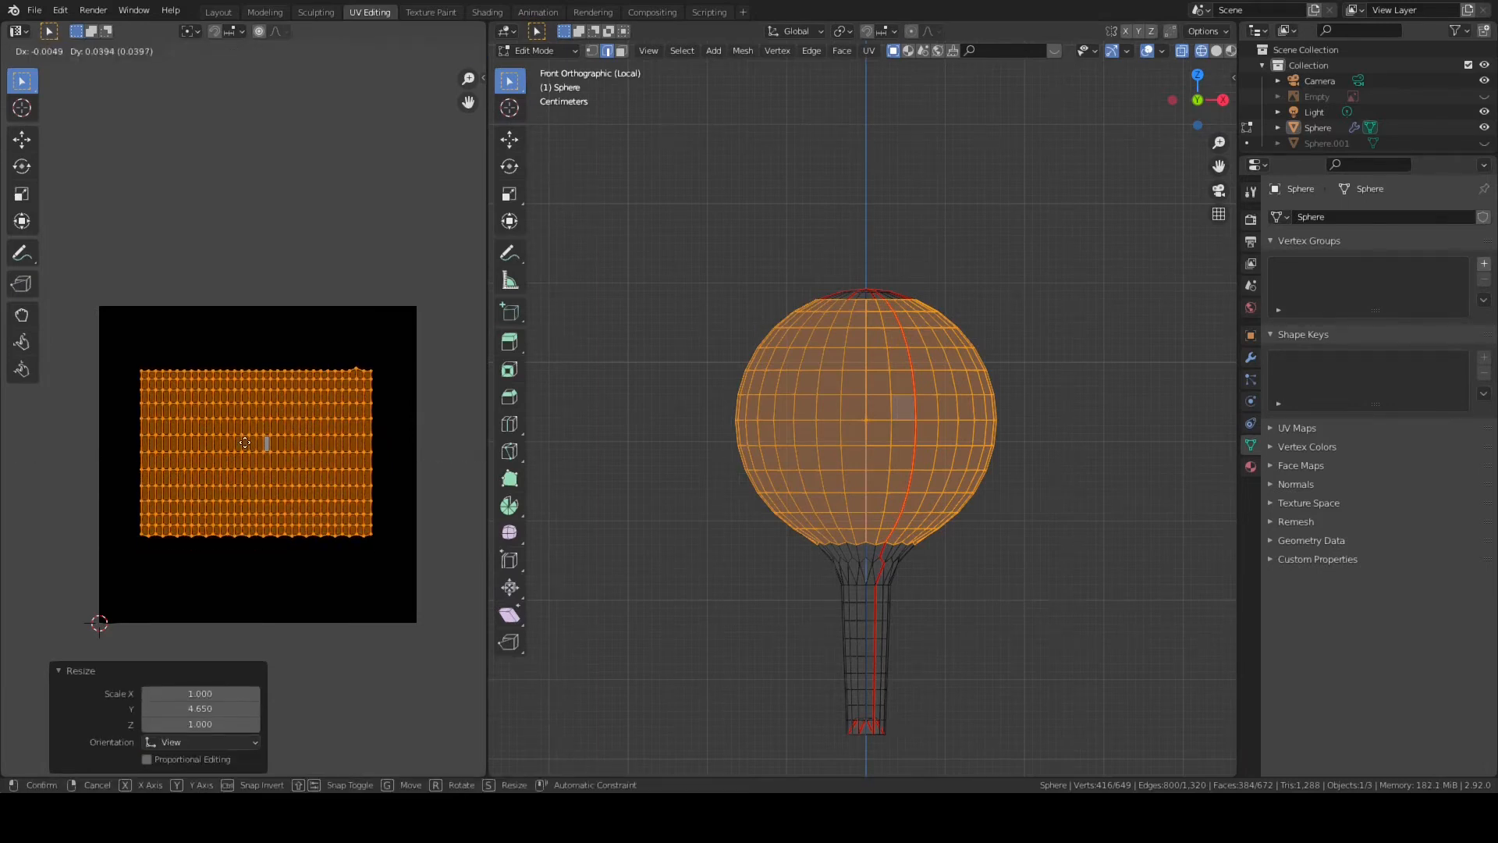
pyautogui.click(228, 409)
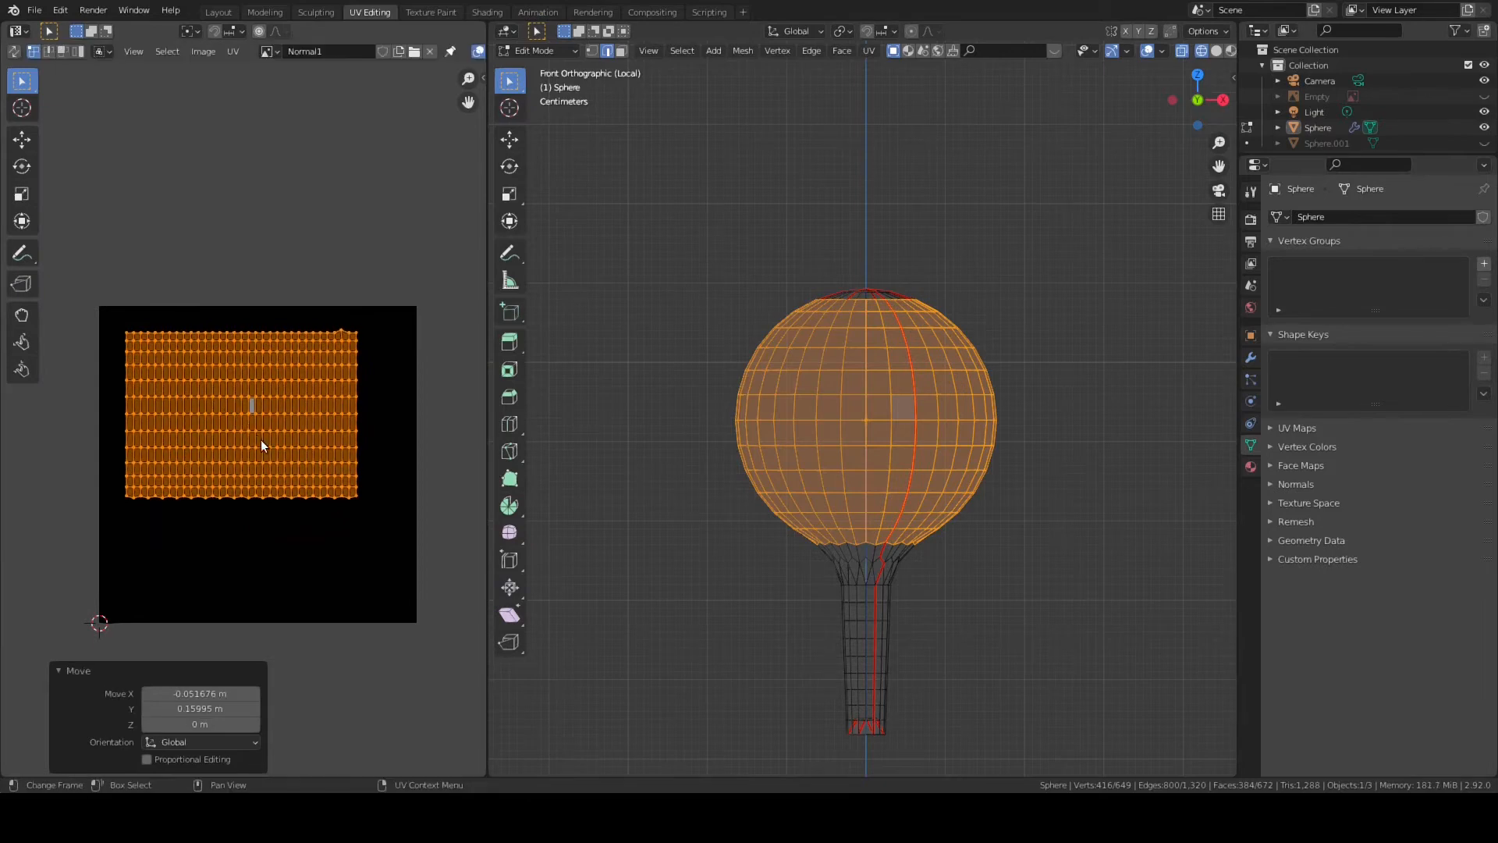
pyautogui.press('s')
pyautogui.click(271, 445)
pyautogui.press('g')
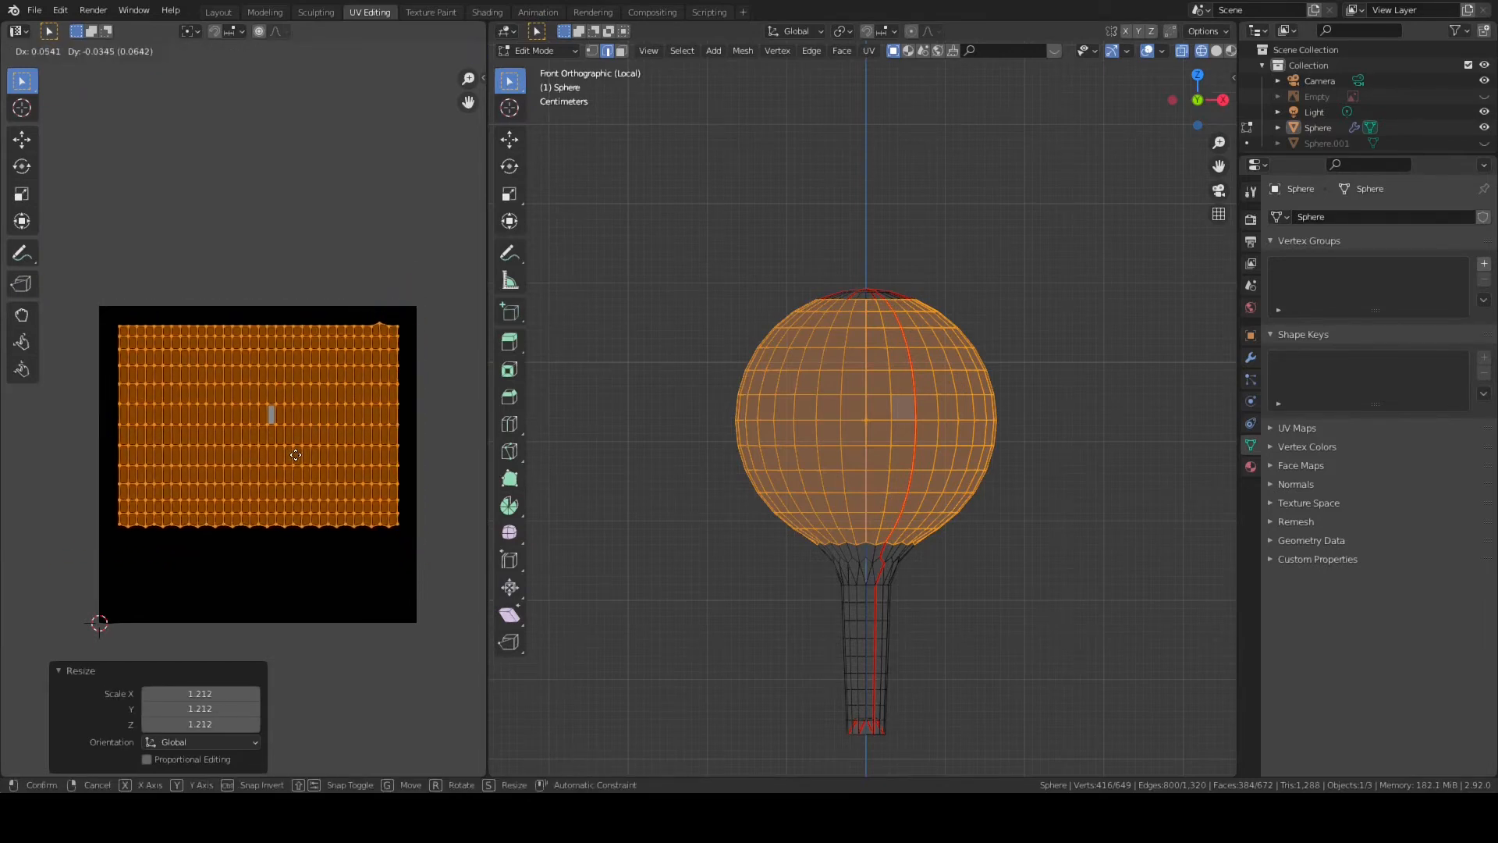
pyautogui.click(289, 455)
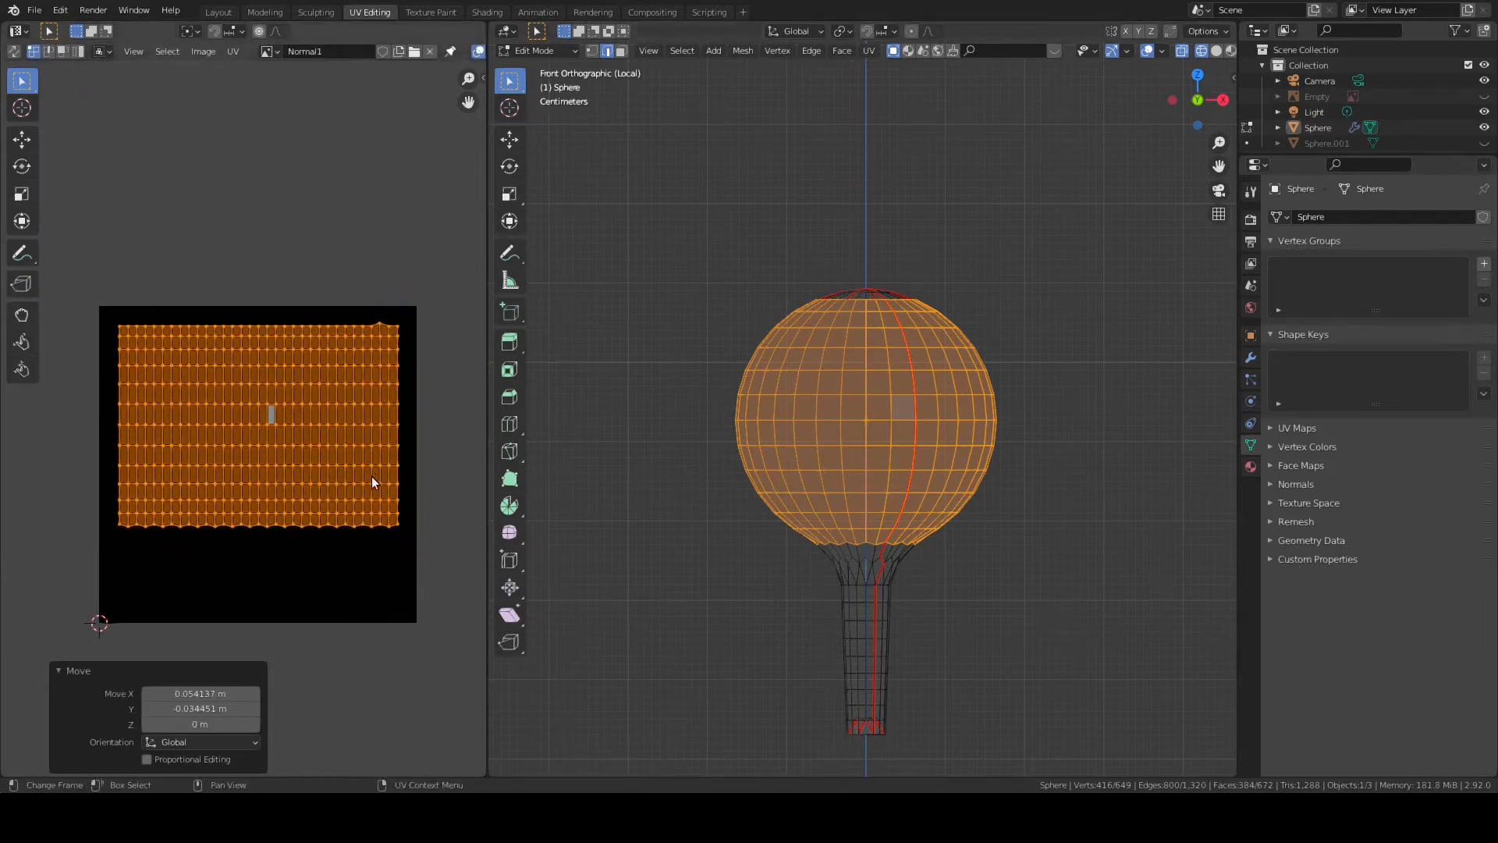
# - Select all the neck and stem faces below the ball and apply a Cylinder Projection to their UVs
pyautogui.click(810, 700)
pyautogui.moveTo(781, 745); pyautogui.dragTo(982, 538)
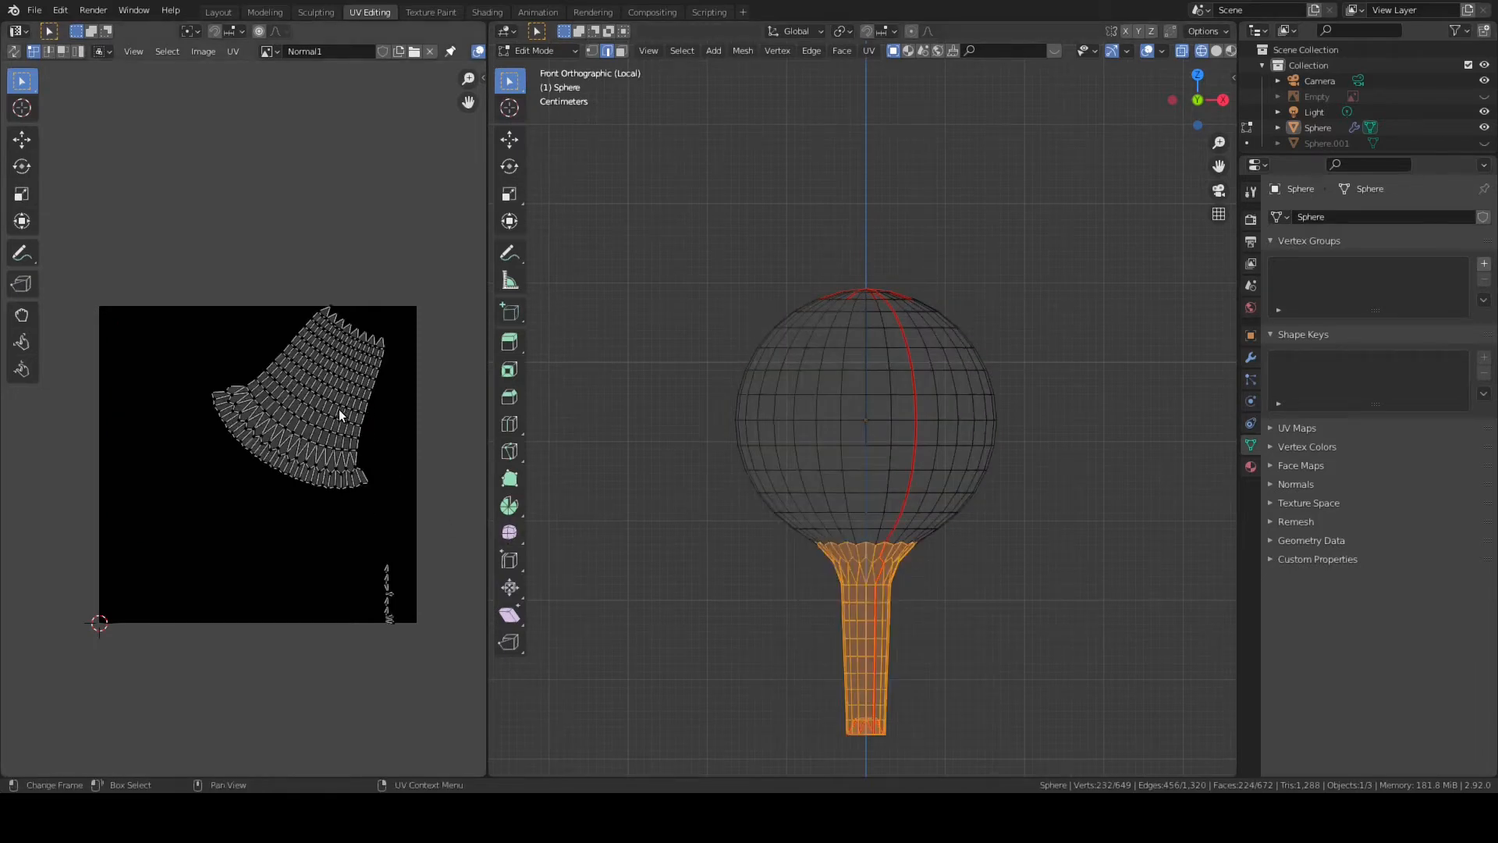
pyautogui.click(869, 51)
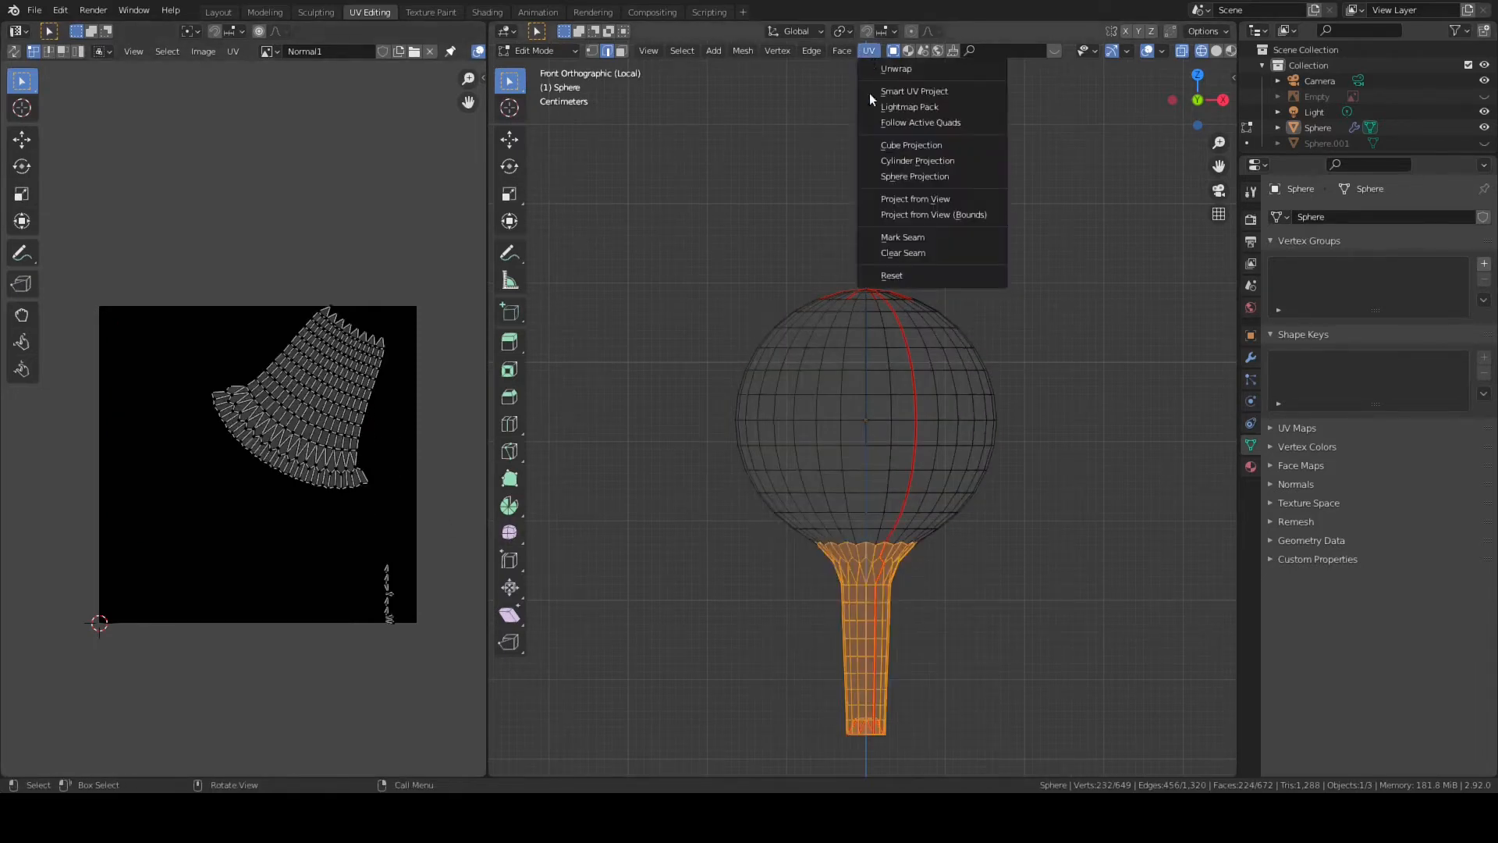
pyautogui.click(902, 161)
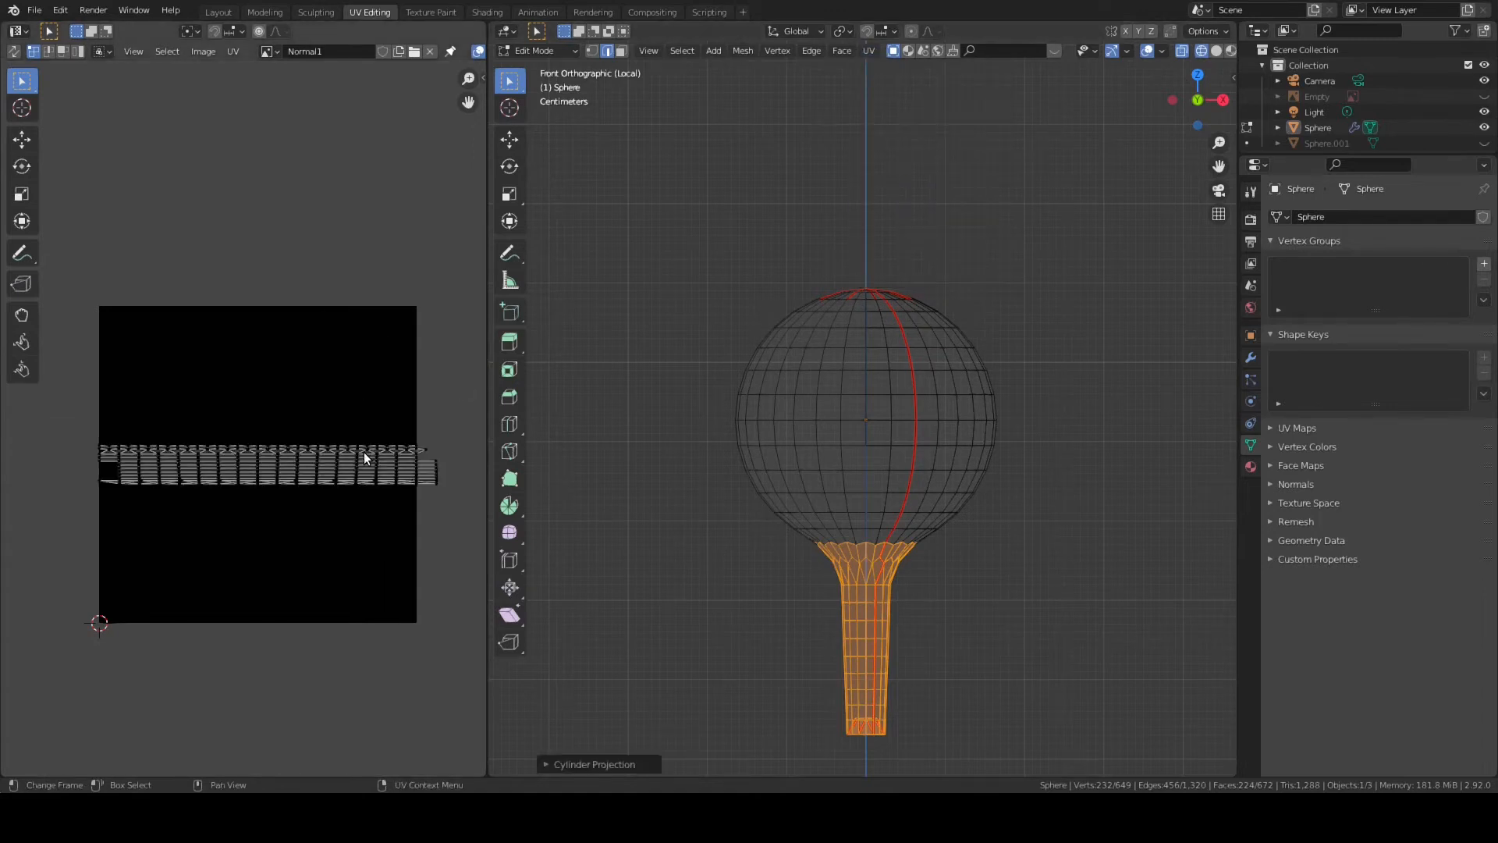
# - Stretch the stem's entire UV island along Y by 2.975 and shrink it uniformly to 0.531 of its size
pyautogui.press('l')
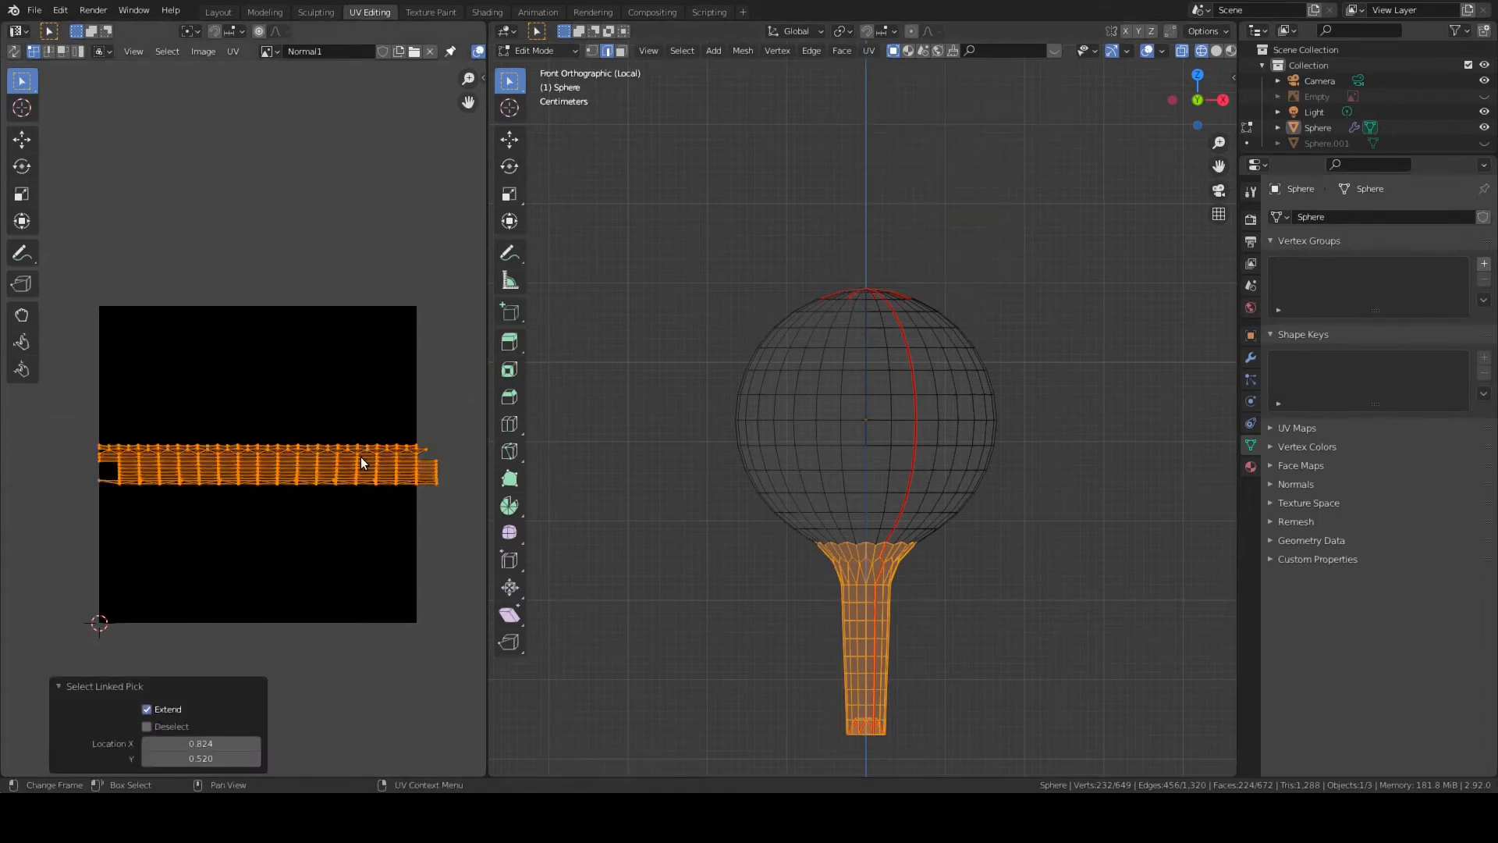
pyautogui.press('g')
pyautogui.click(360, 457)
pyautogui.press('s')
pyautogui.press('y')
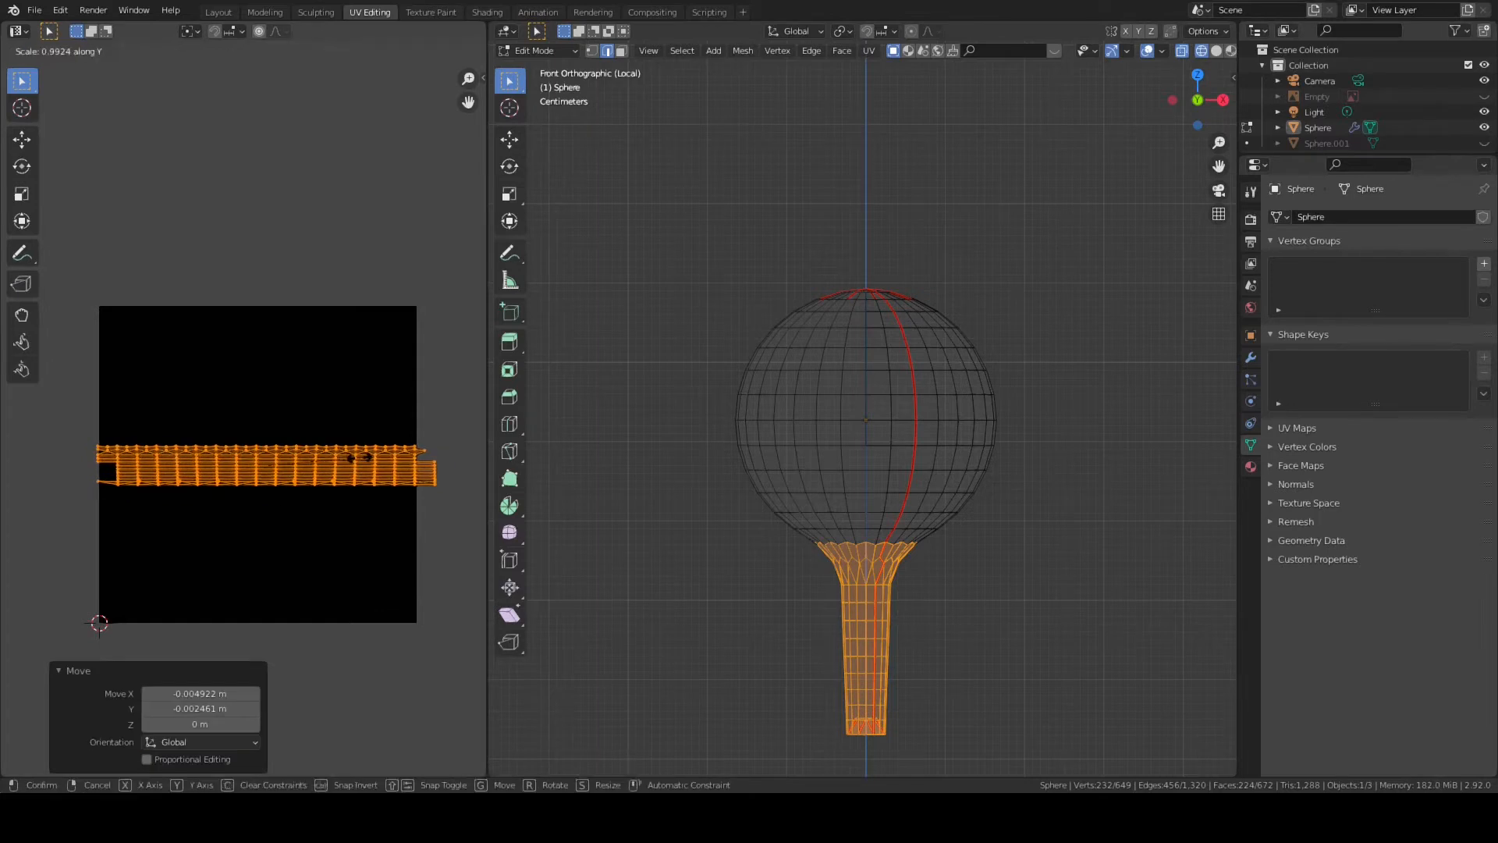
pyautogui.click(227, 489)
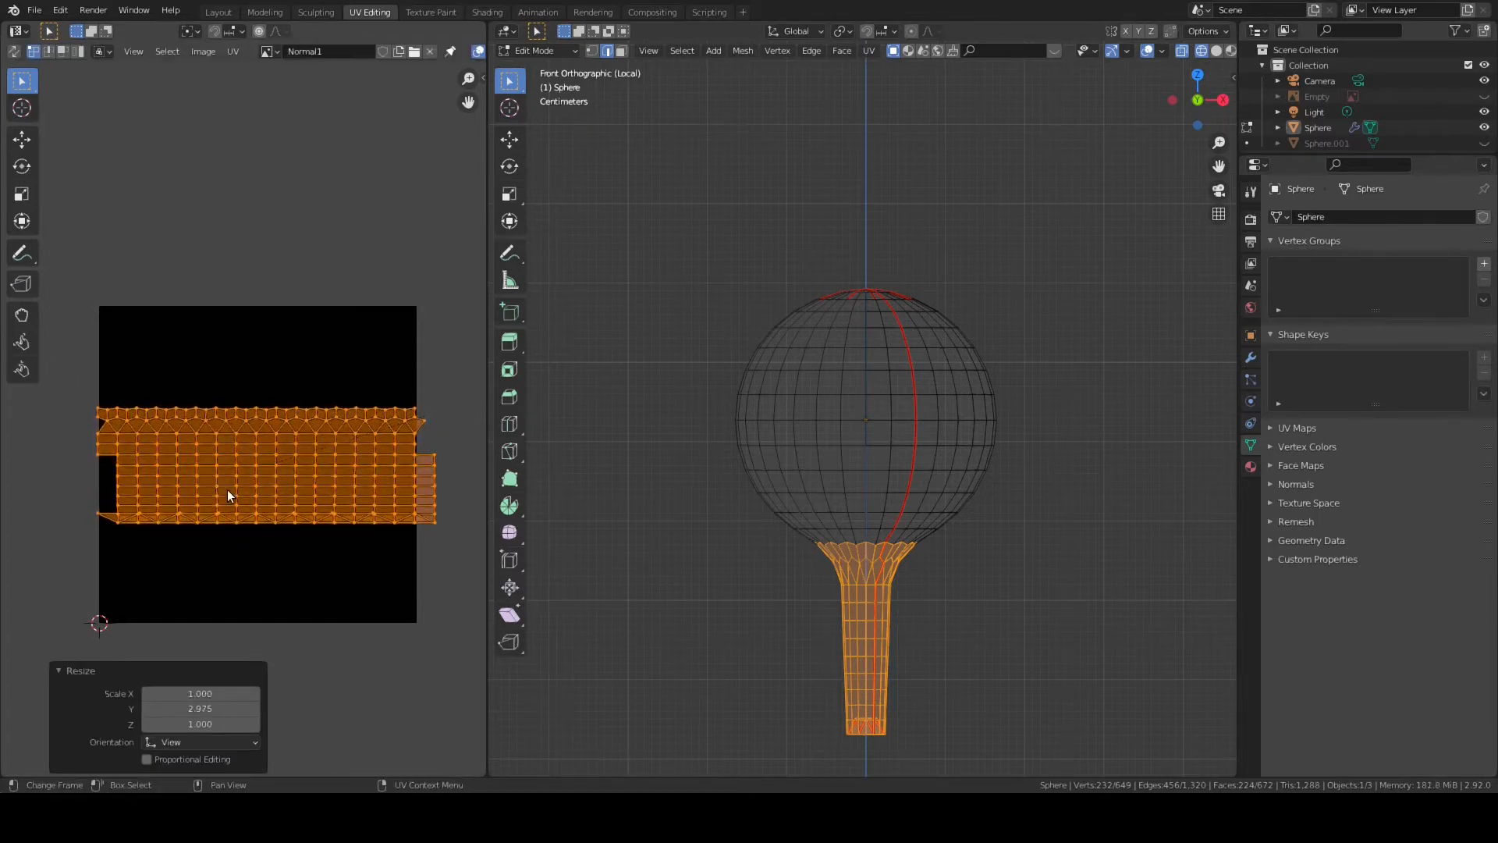
pyautogui.press('s')
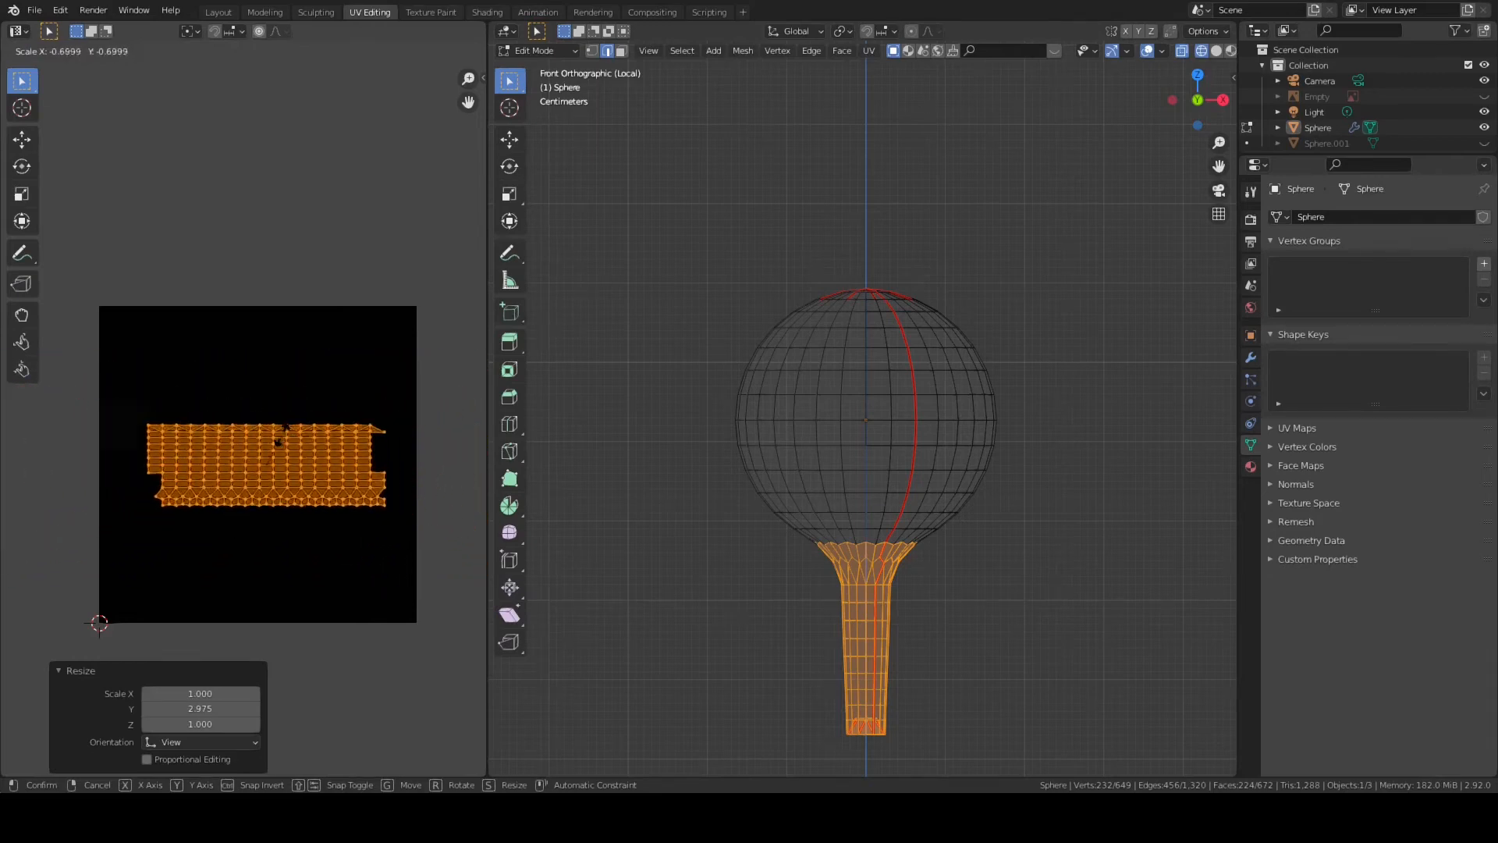
pyautogui.click(320, 463)
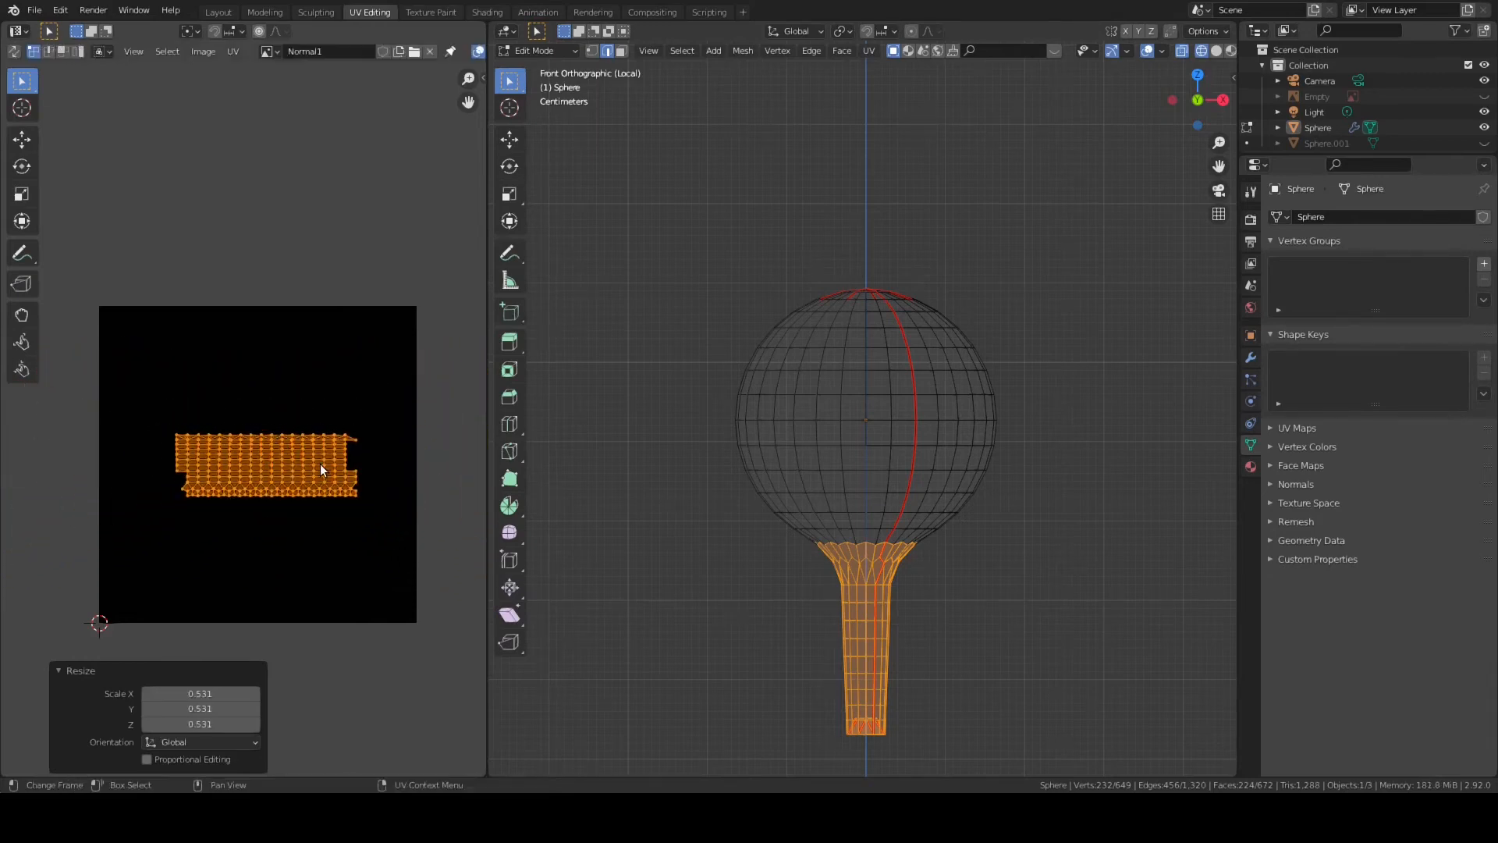
# - Rotate the stem's UV island by 180° and move it down near the bottom edge of the image
pyautogui.press('r')
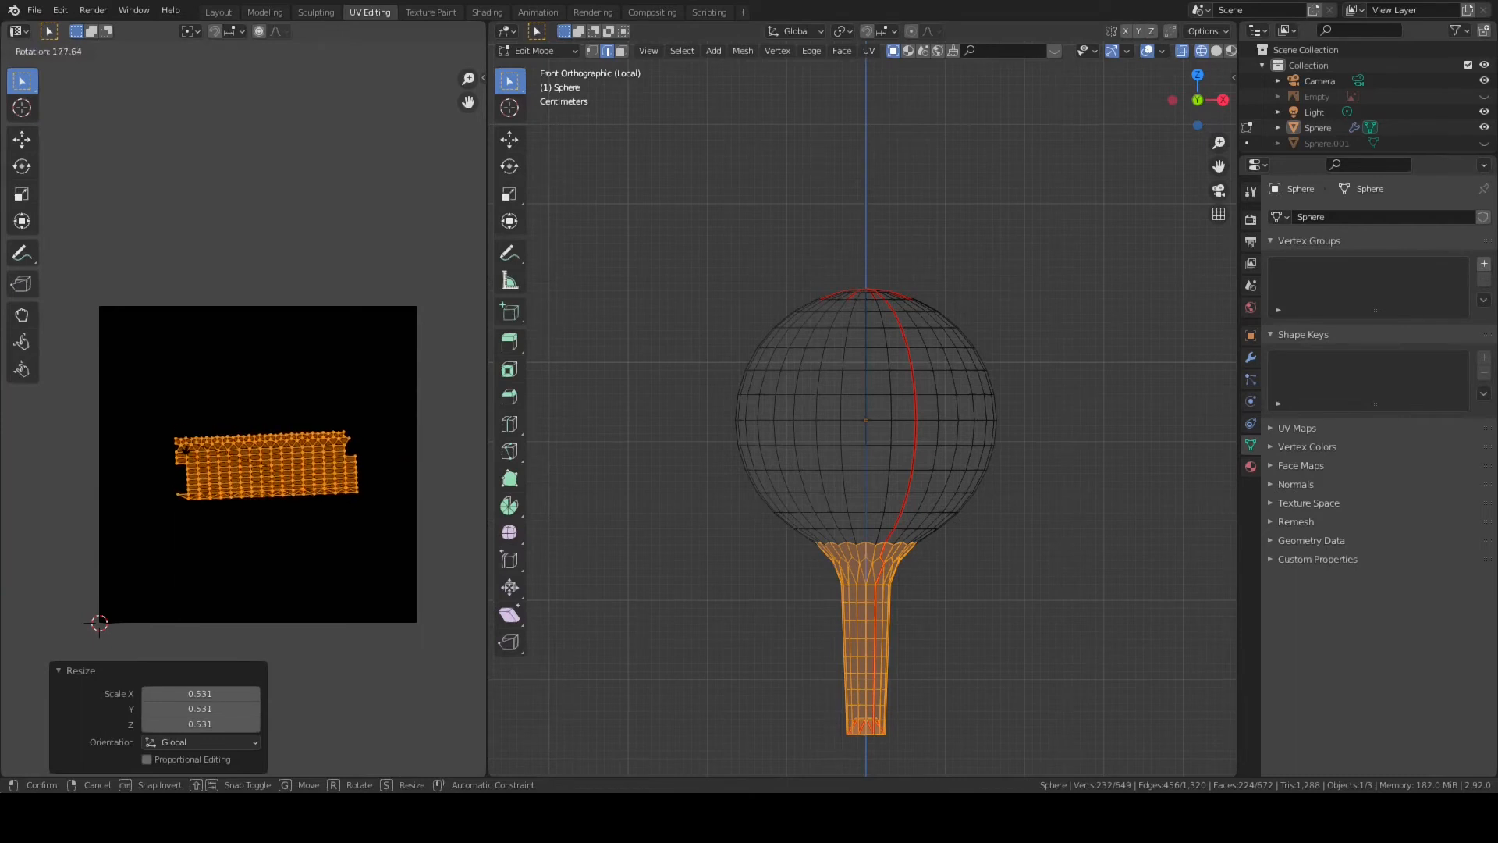
pyautogui.rightClick(184, 451)
pyautogui.write('r180')
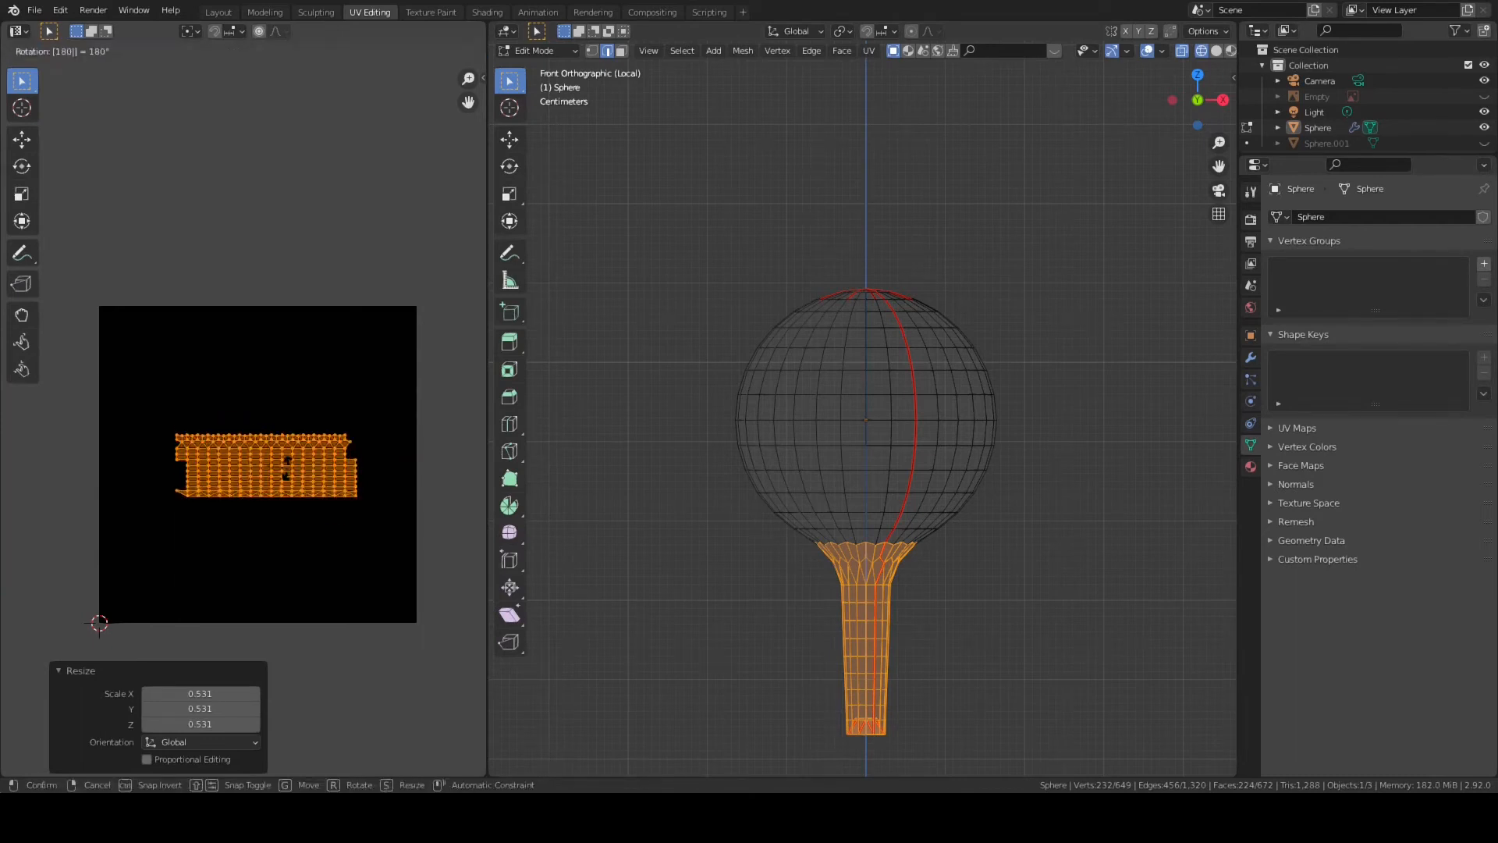
pyautogui.press('Return')
pyautogui.press('g')
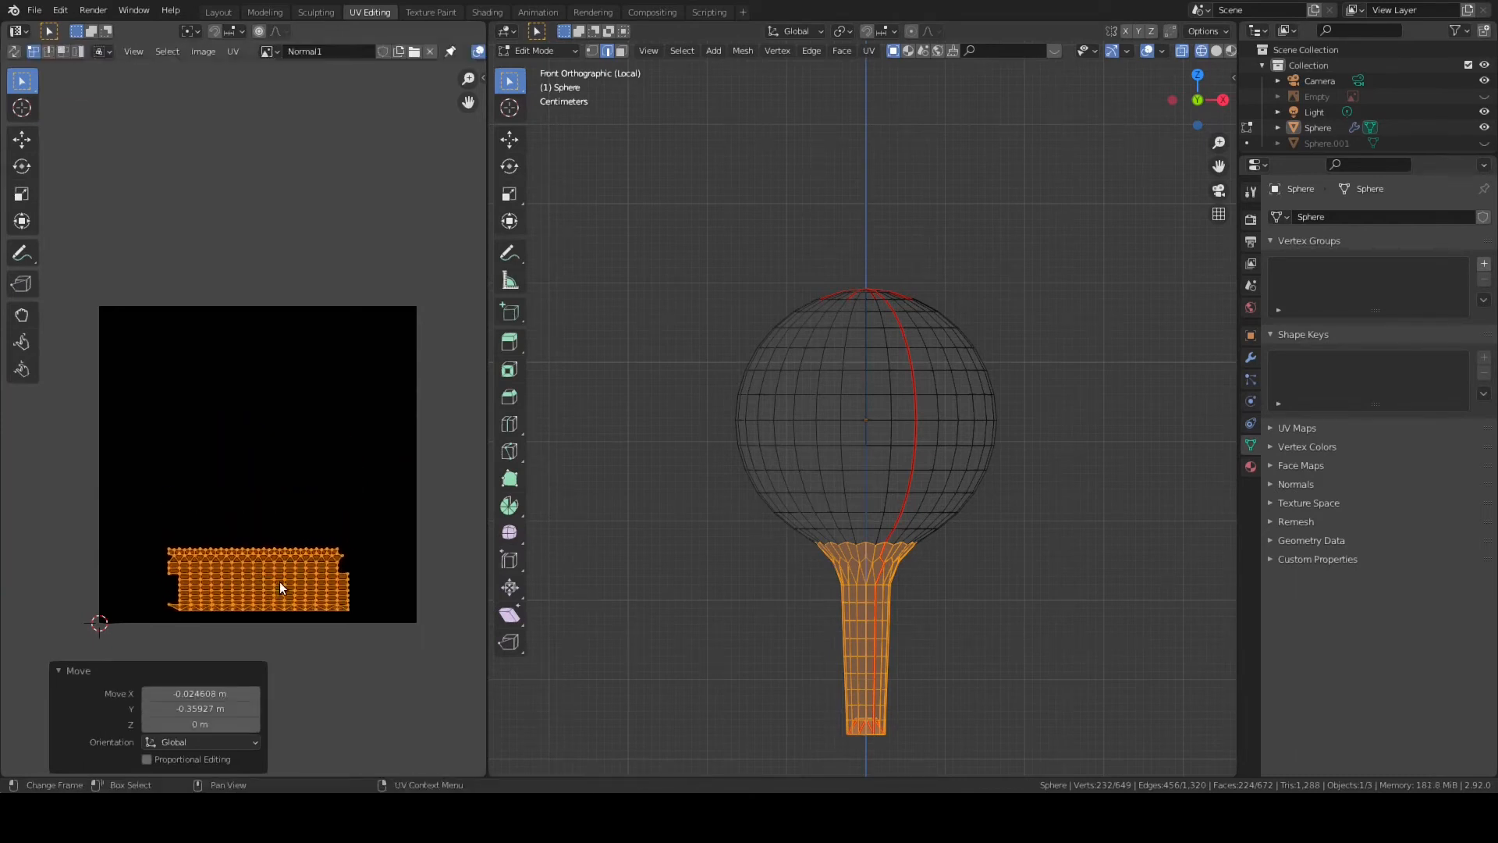
pyautogui.click(279, 582)
# - Select the faces of the ball's top cap and apply a Cube Projection to their UVs
pyautogui.moveTo(787, 262); pyautogui.dragTo(938, 312)
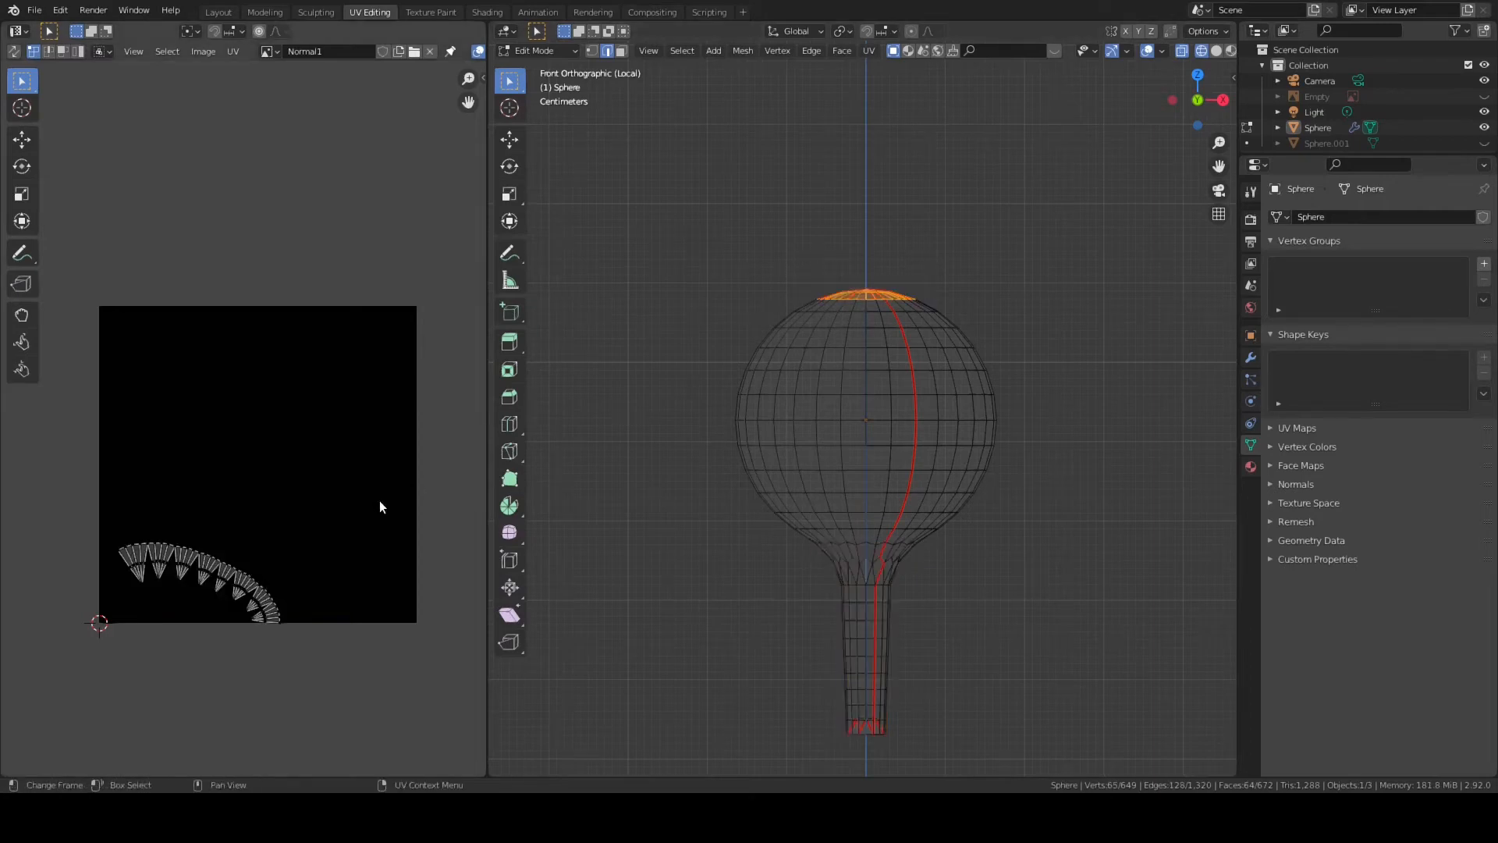
pyautogui.click(867, 52)
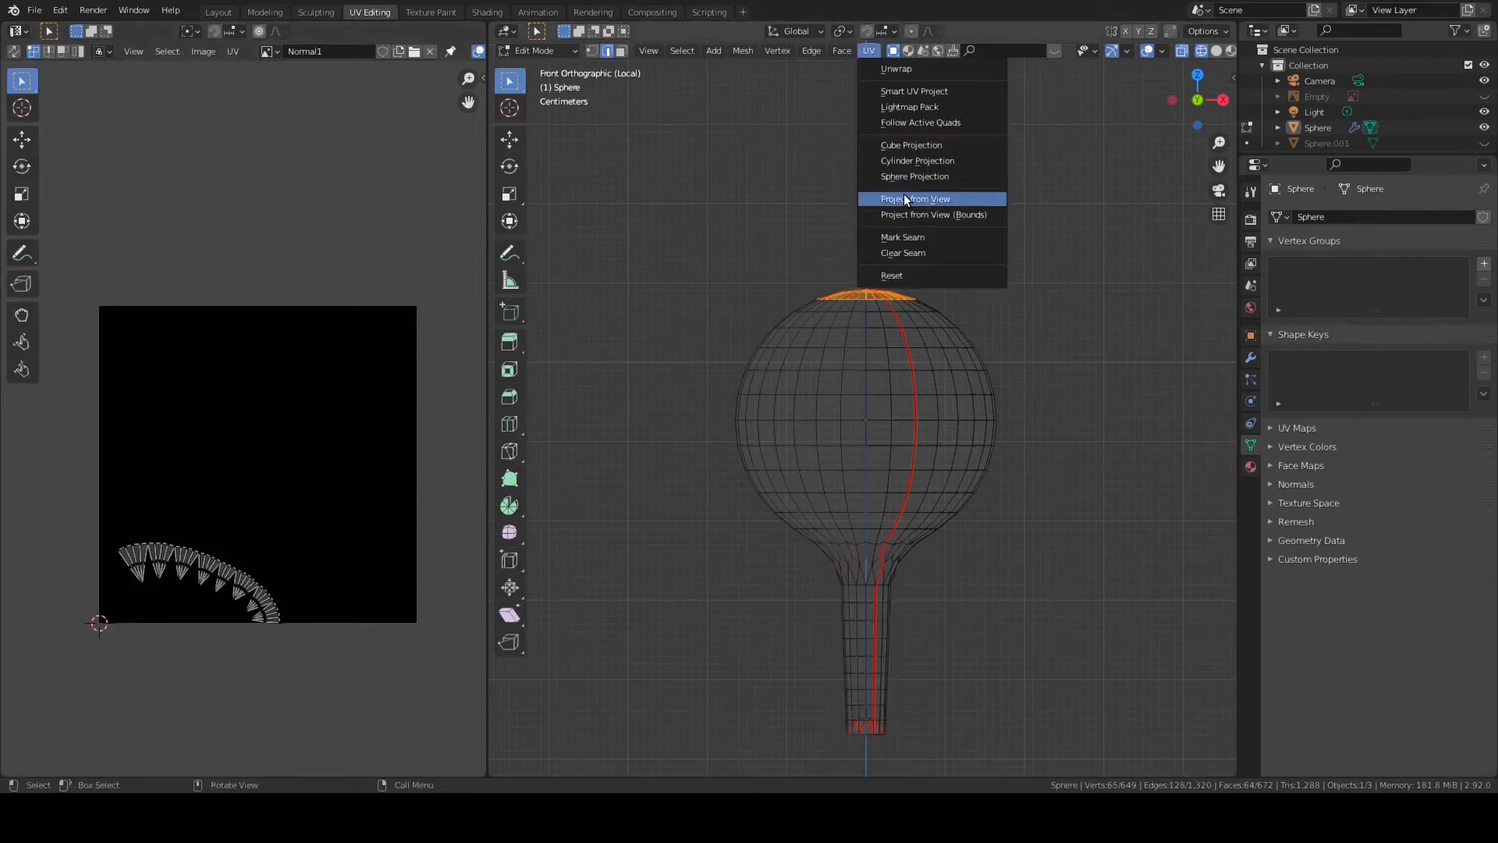
pyautogui.click(901, 149)
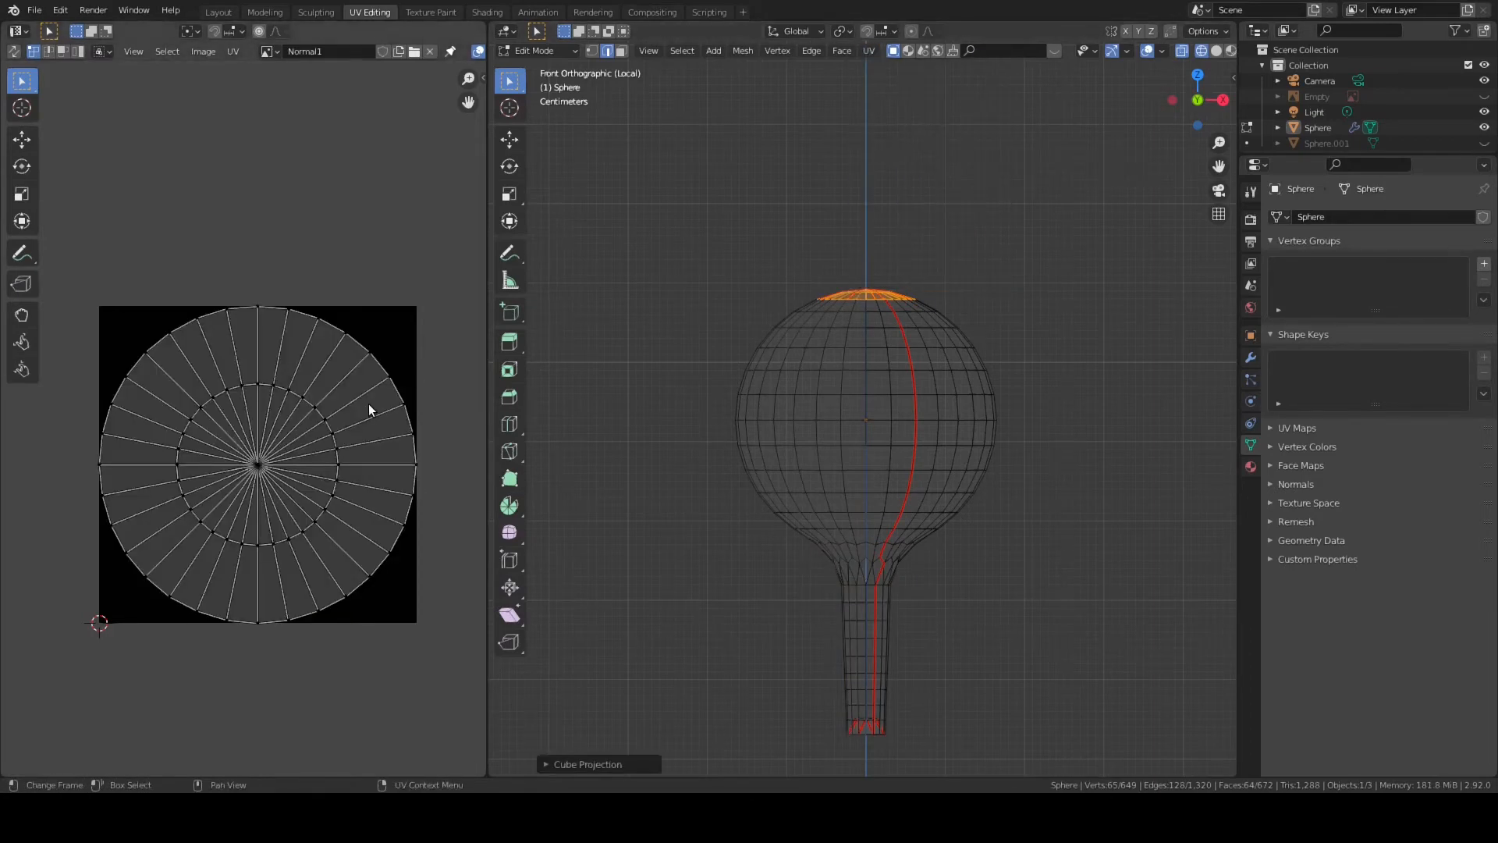
# - Scale the top cap's circular UV island to 0.082 and place it in the upper-right corner of the image
pyautogui.press('a')
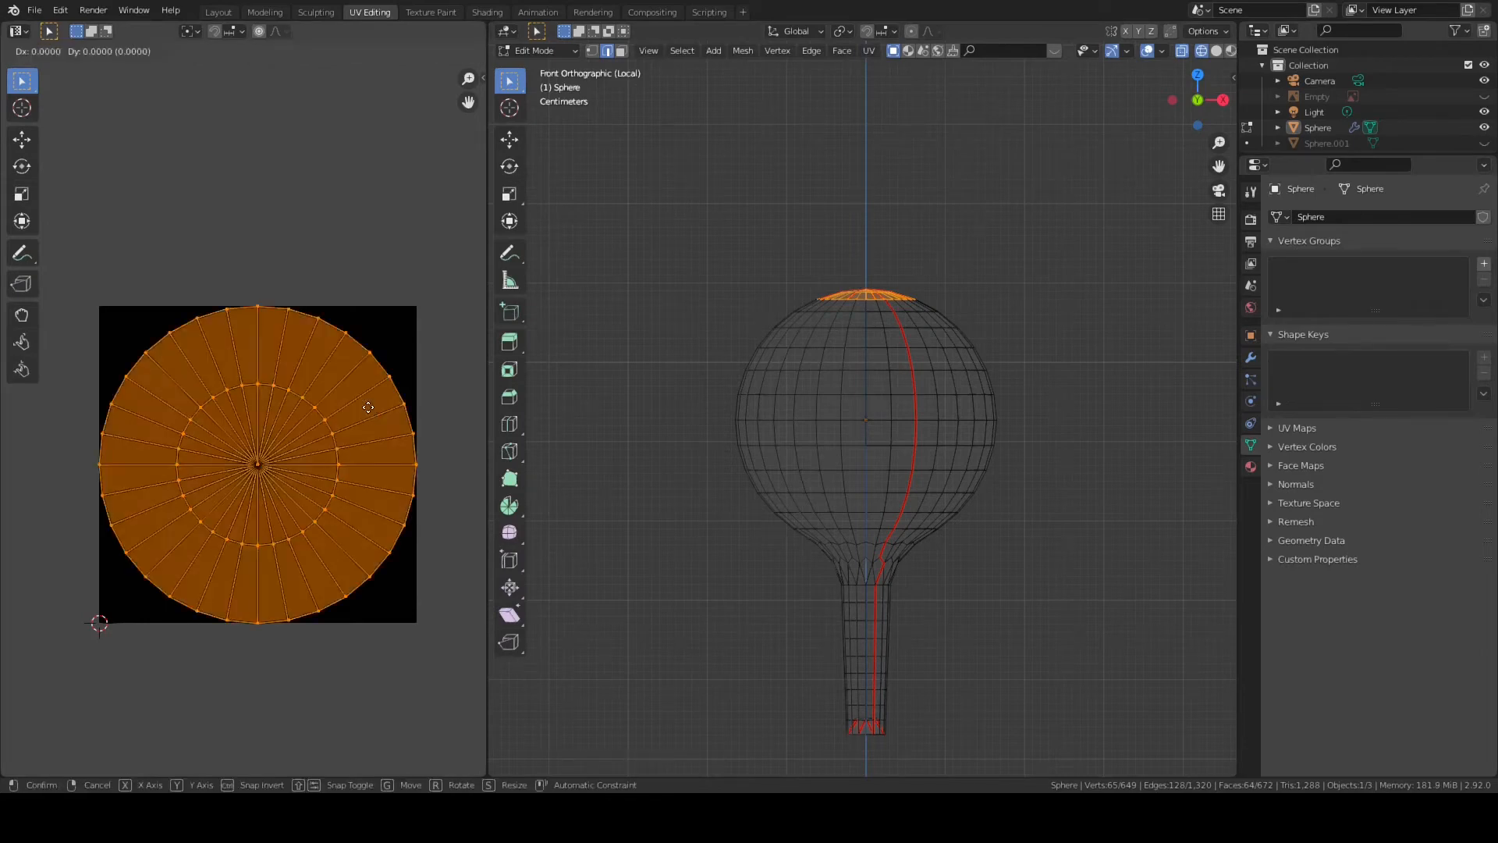
pyautogui.press('s')
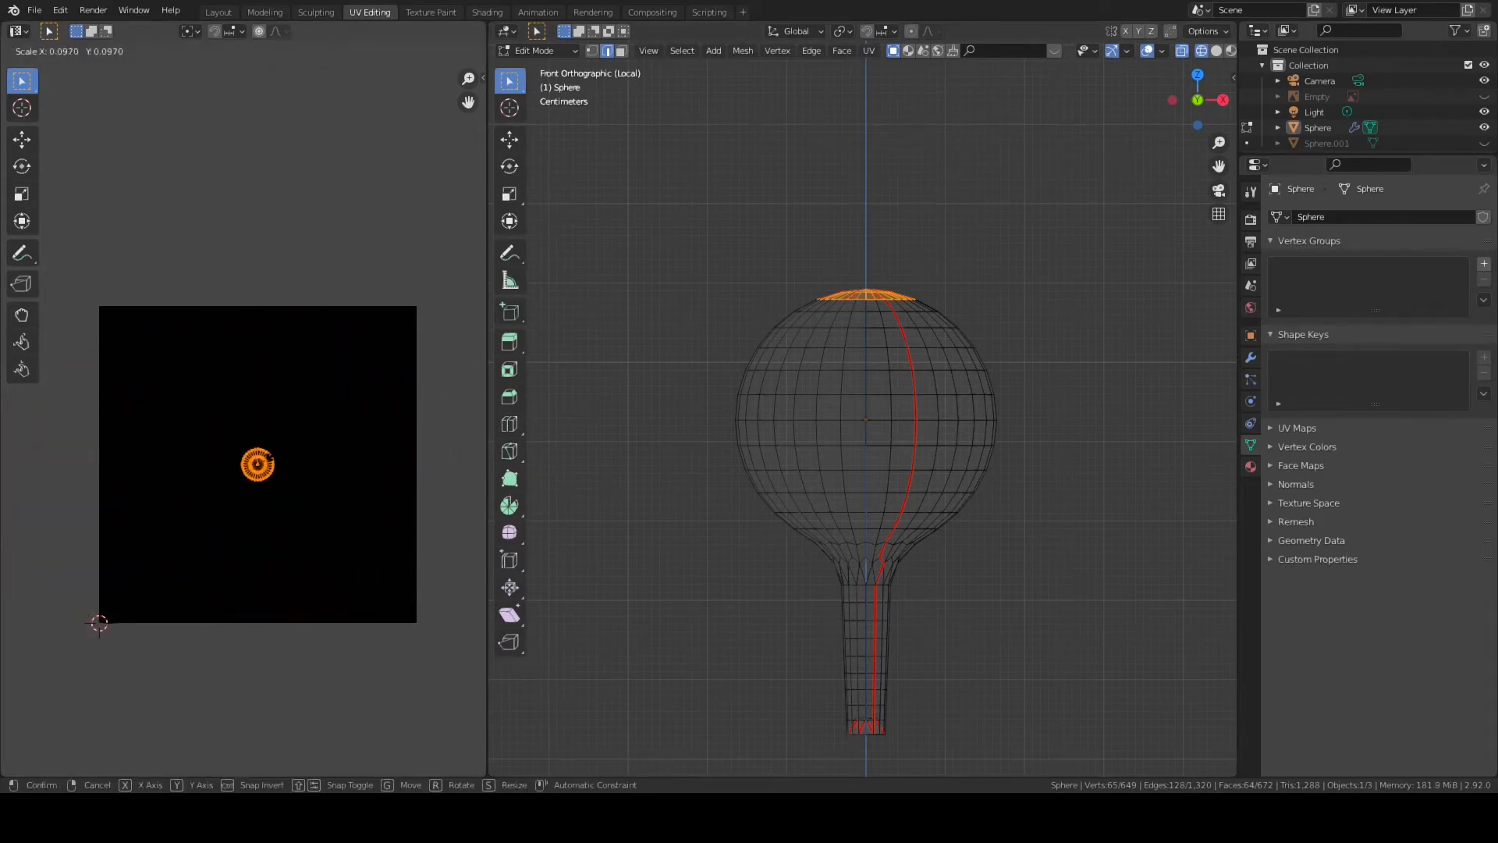
pyautogui.click(268, 466)
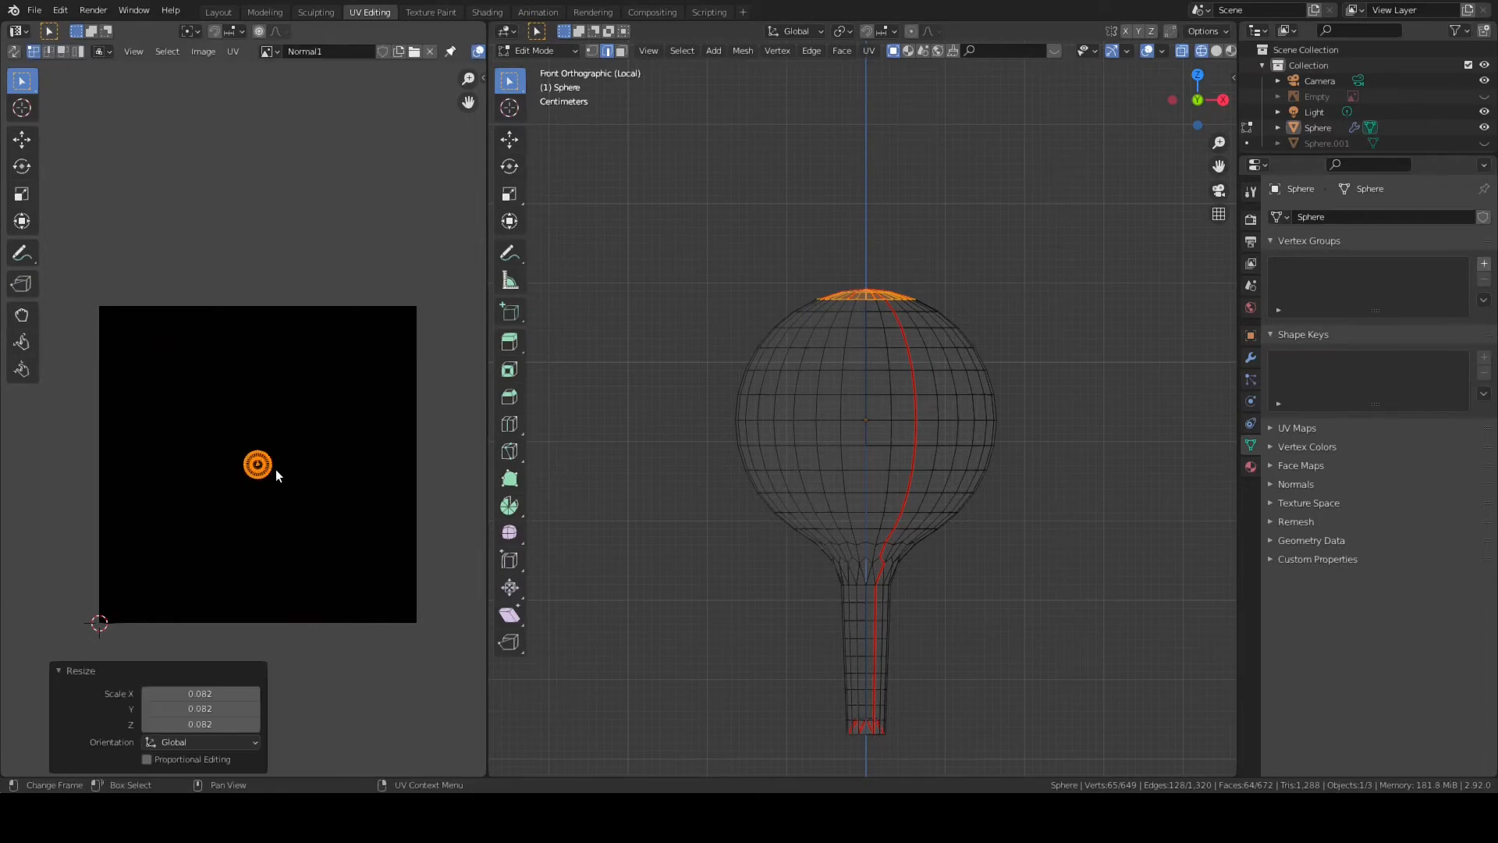
pyautogui.press('g')
pyautogui.click(404, 346)
# - Select the whole mesh and widen the UV editor to show the complete UV layout
pyautogui.press('a')
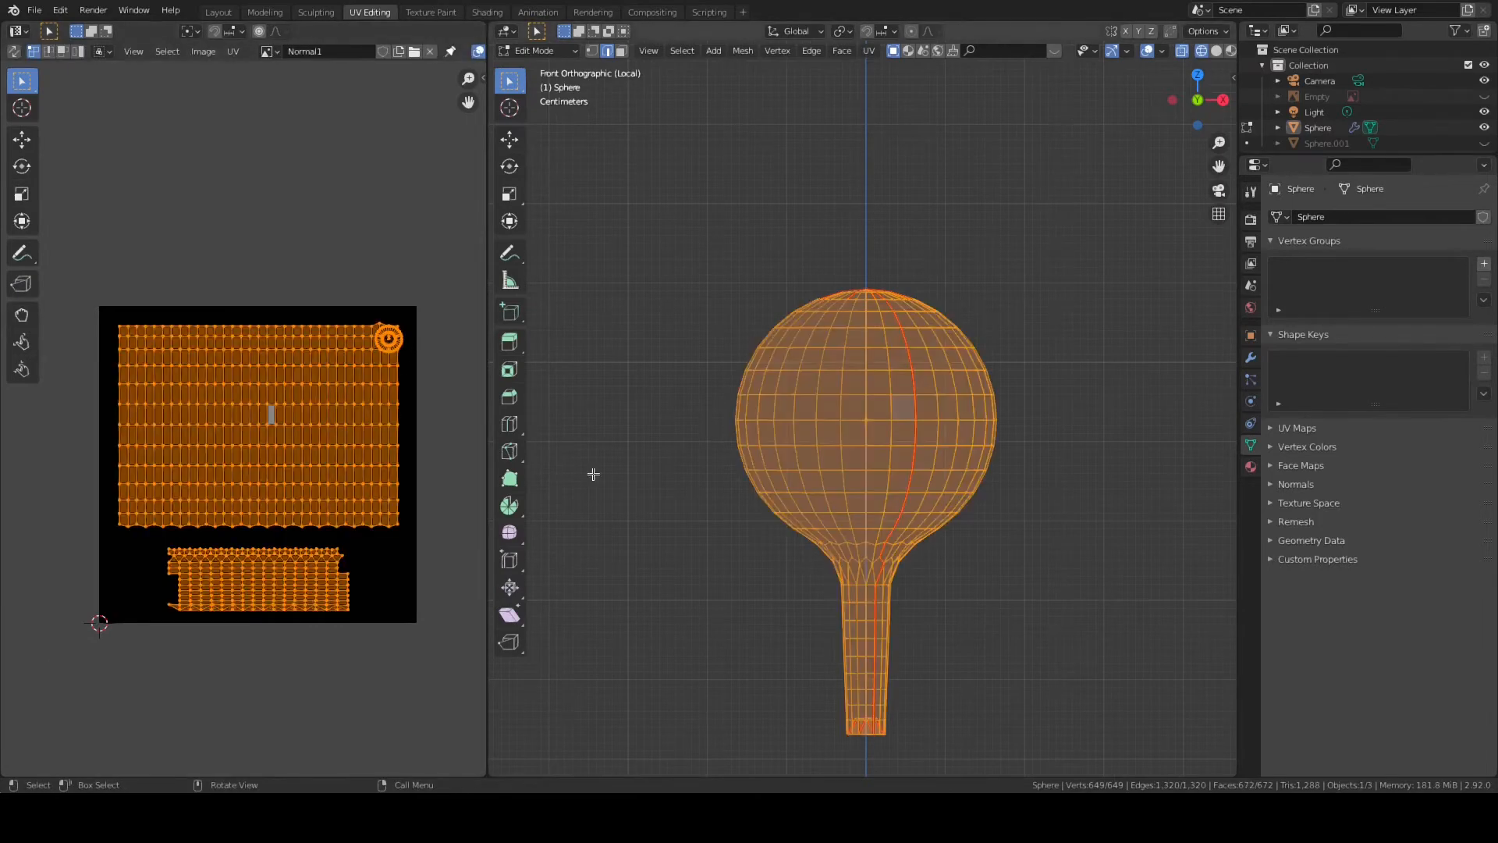
pyautogui.scroll(2, 411, 437)
pyautogui.moveTo(412, 437); pyautogui.dragTo(290, 399, button='middle')
pyautogui.press('Home')
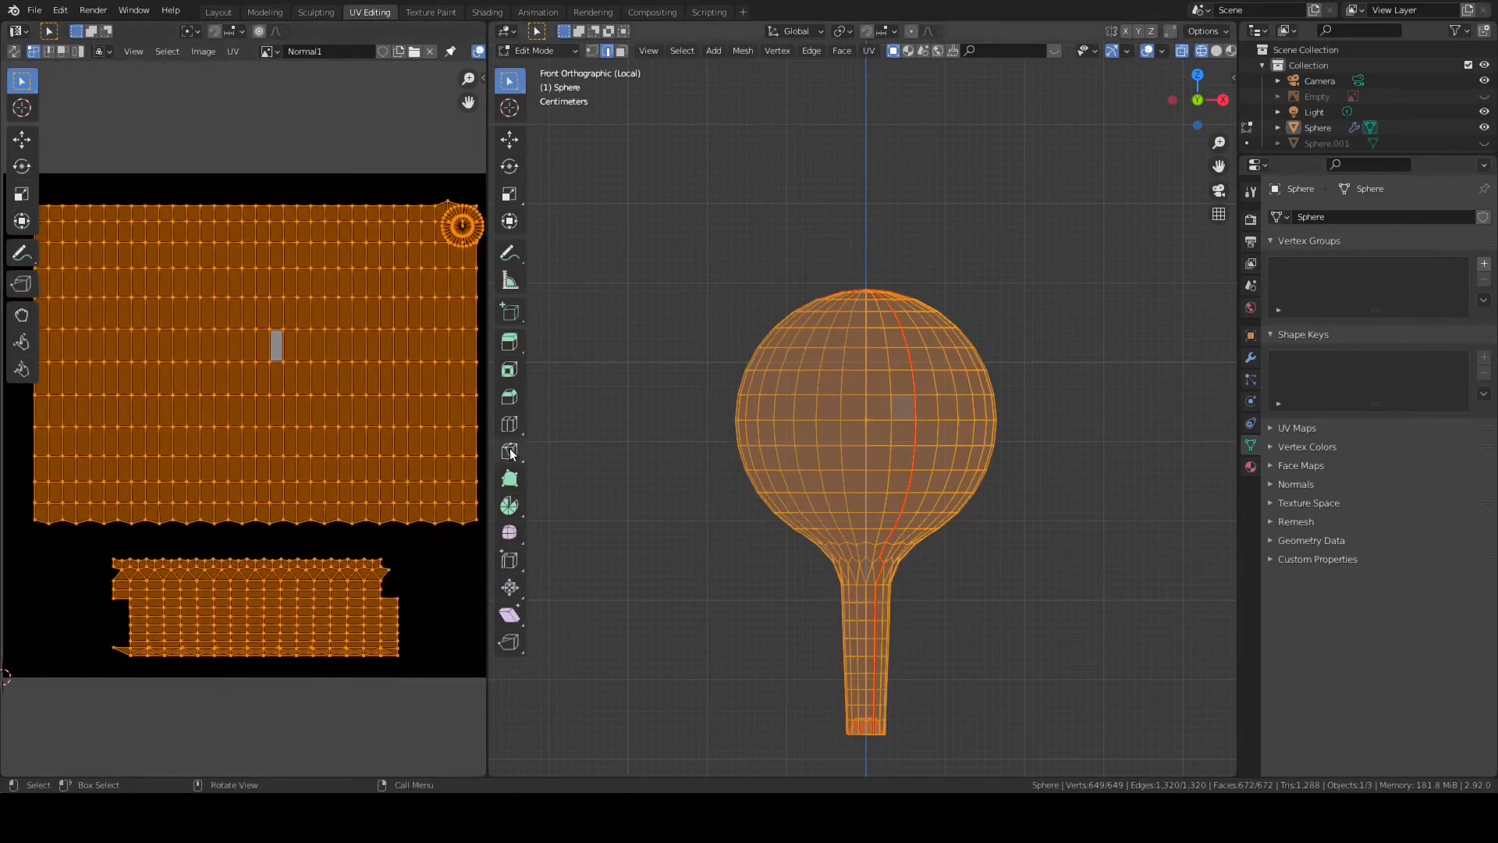
pyautogui.moveTo(488, 448); pyautogui.dragTo(844, 449)
pyautogui.scroll(1, 656, 452)
pyautogui.moveTo(655, 454); pyautogui.dragTo(600, 459, button='middle')
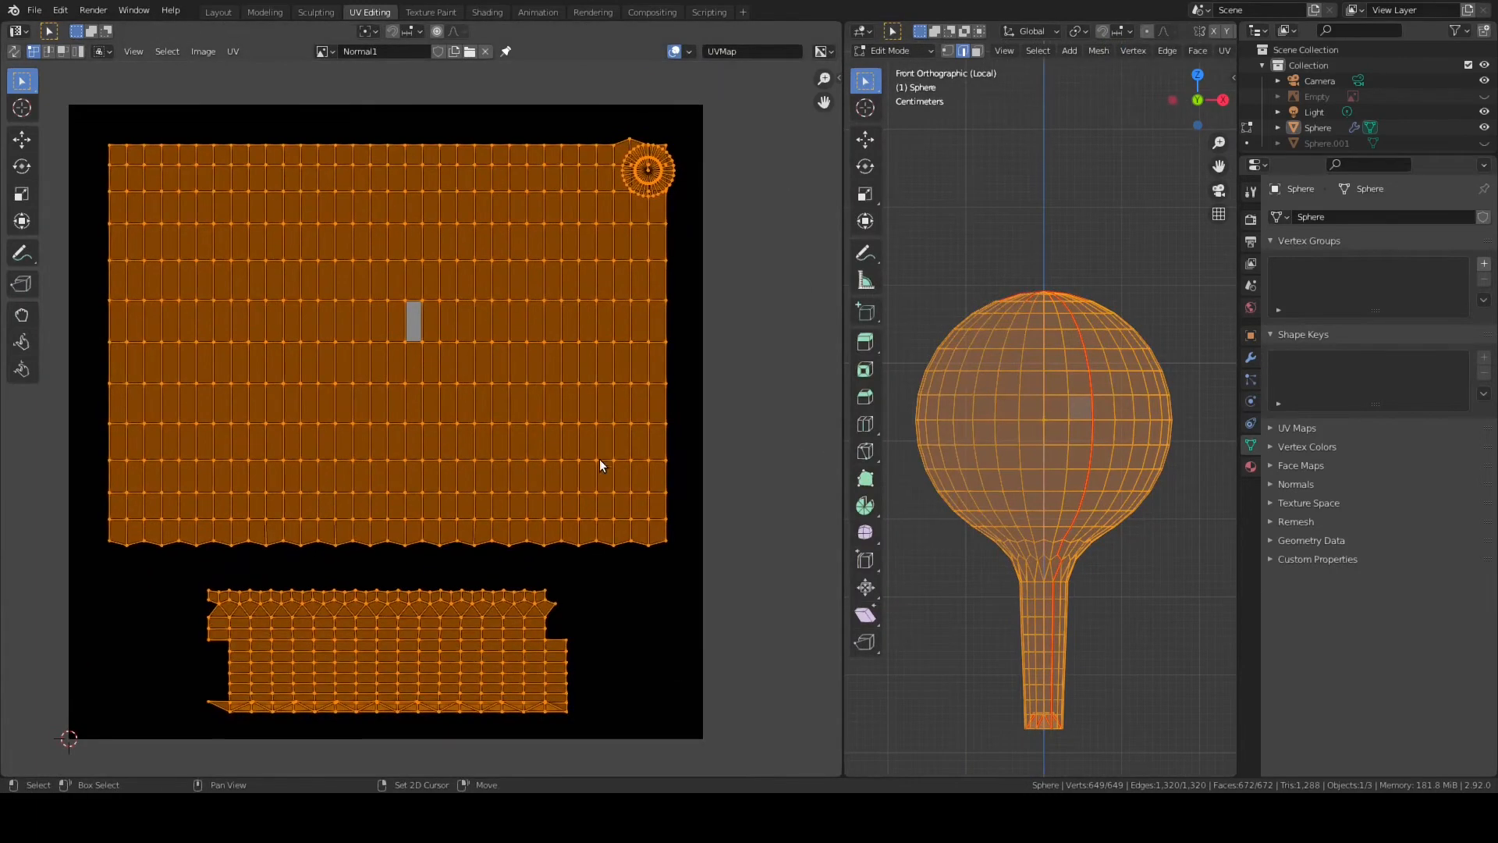
# - Switch to face selection and pick single faces on the ball to check where they lie in the UV layout
pyautogui.press('3')
pyautogui.click(1055, 429)
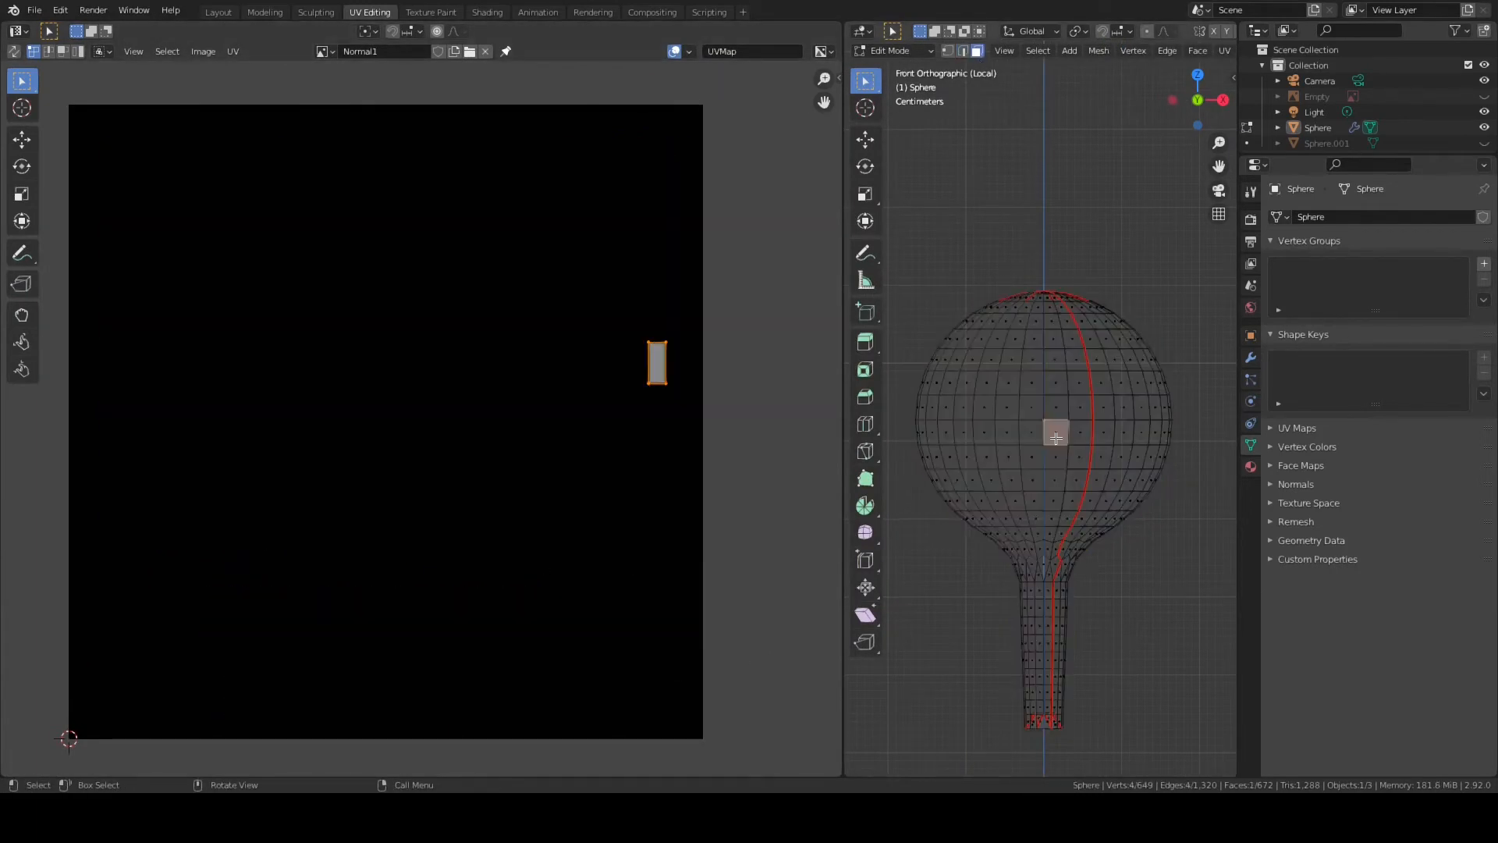
pyautogui.click(1052, 409)
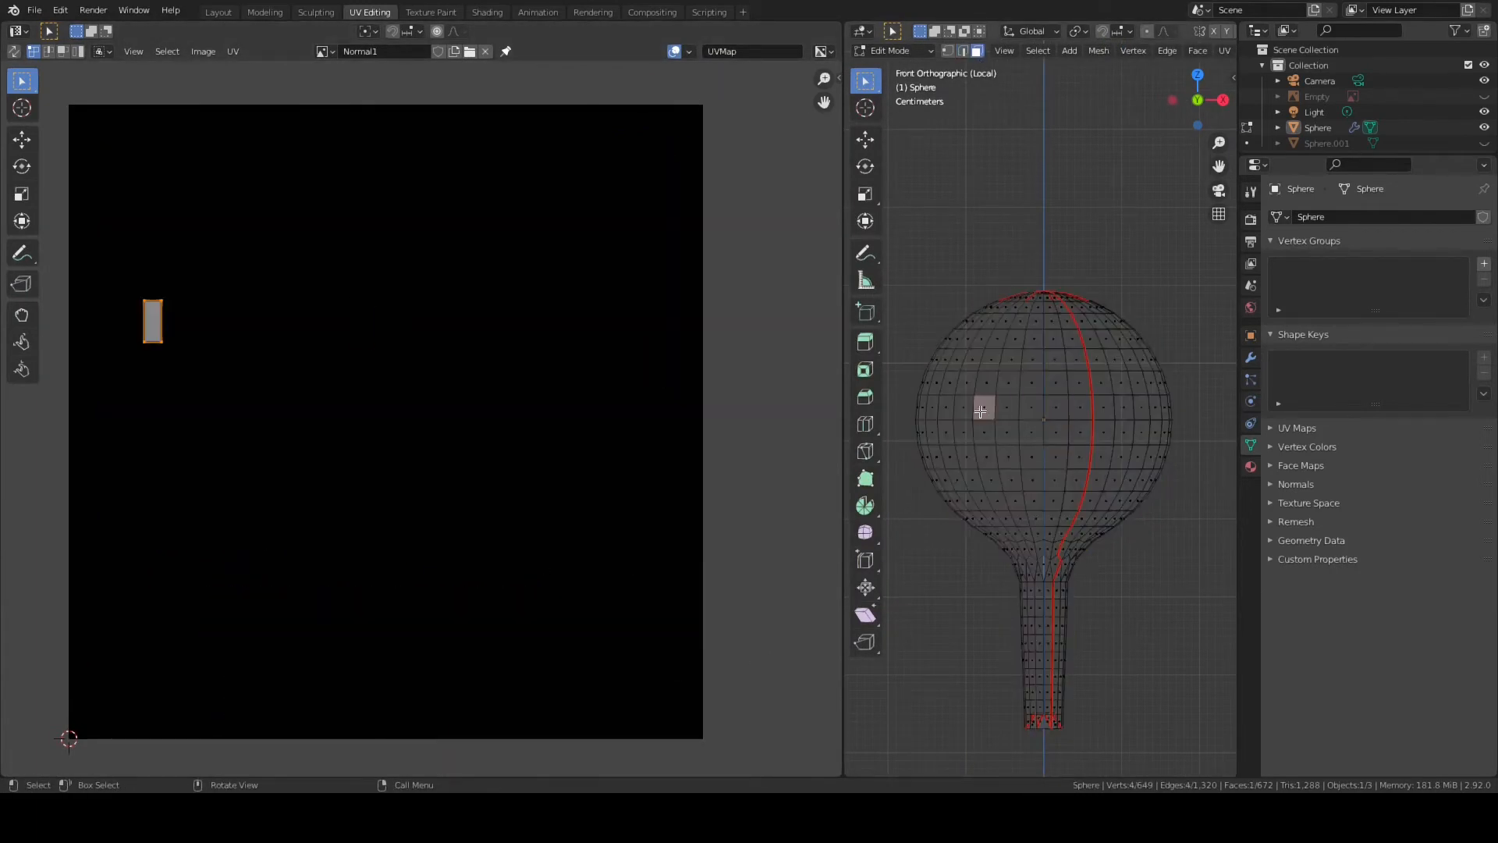
pyautogui.moveTo(1112, 167)
pyautogui.keyDown('shift'); pyautogui.mouseDown(button='middle')
pyautogui.moveTo(1067, 201)
pyautogui.moveTo(1097, 139)
pyautogui.mouseUp(button='middle'); pyautogui.keyUp('shift')
pyautogui.scroll(-12, 1113, 54)
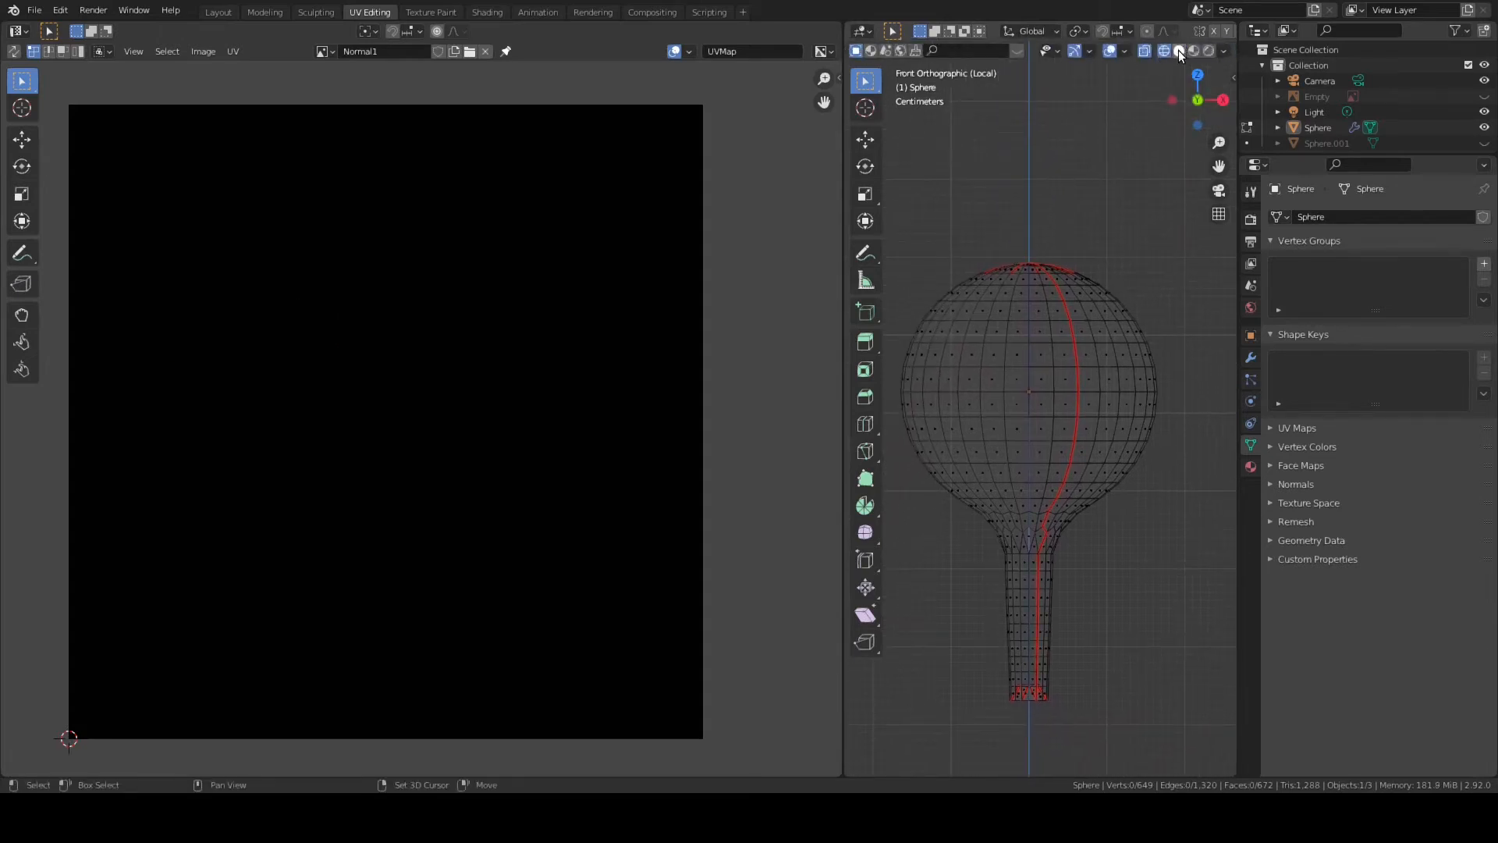
# - Show the mesh in solid shading and select individual front faces across the ball's seam to compare their UV positions
pyautogui.click(1178, 50)
pyautogui.scroll(1, 1072, 355)
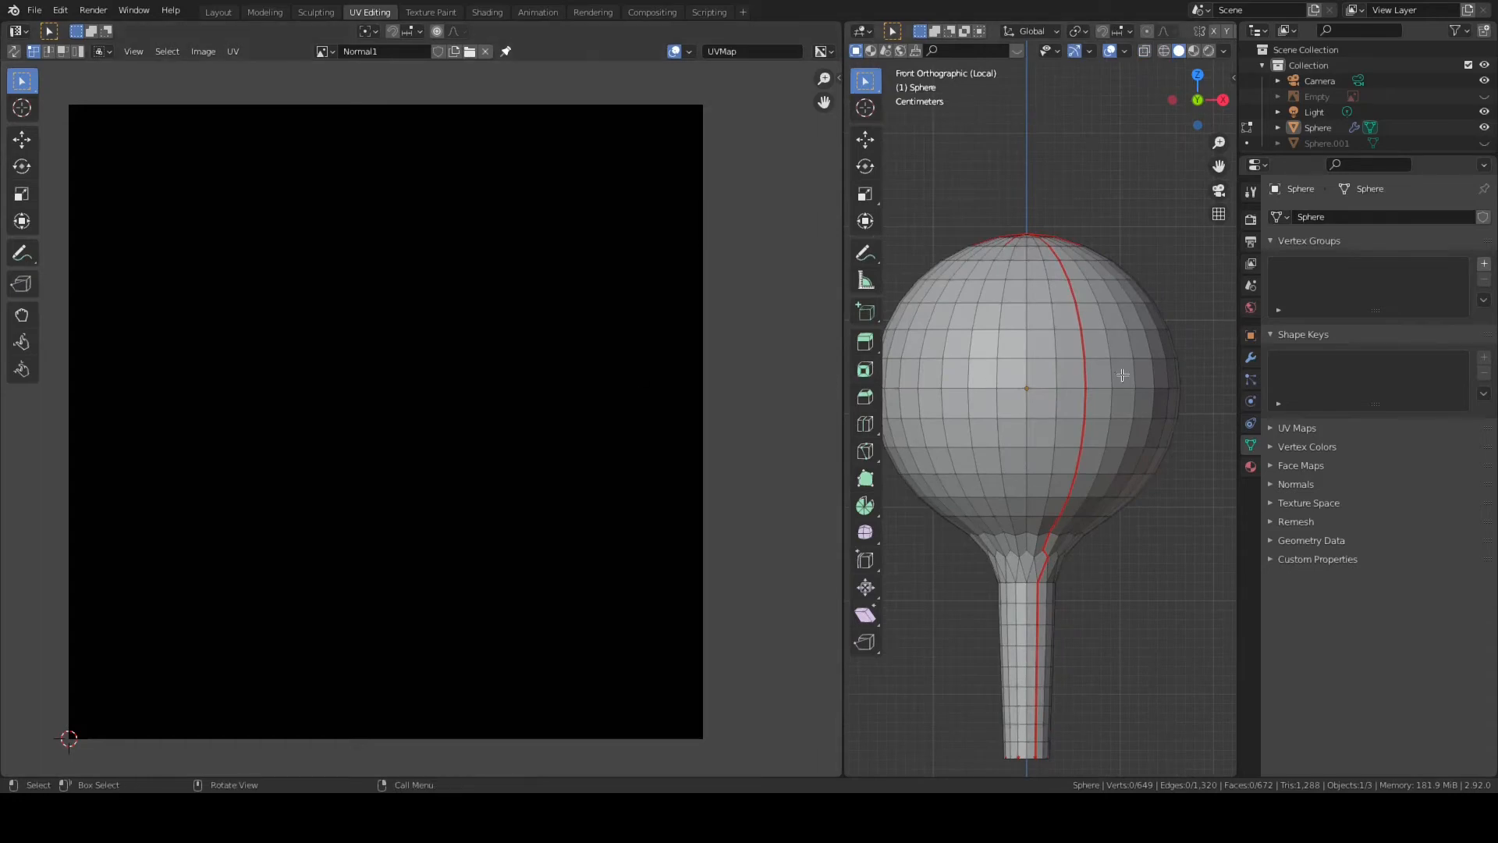
pyautogui.press('a')
pyautogui.click(1008, 378)
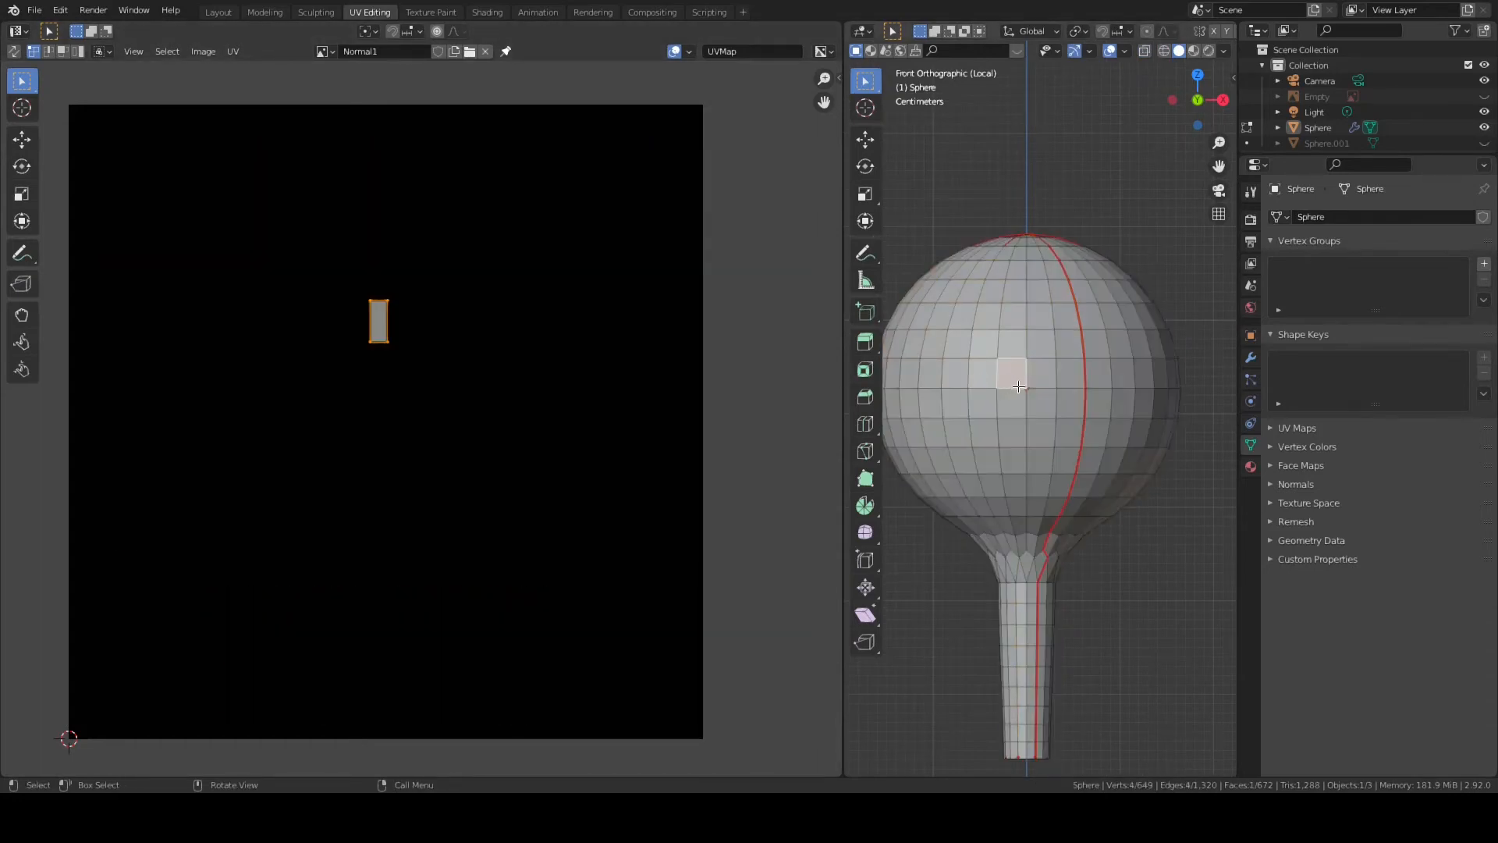
pyautogui.click(1042, 374)
pyautogui.click(1071, 375)
pyautogui.click(1128, 374)
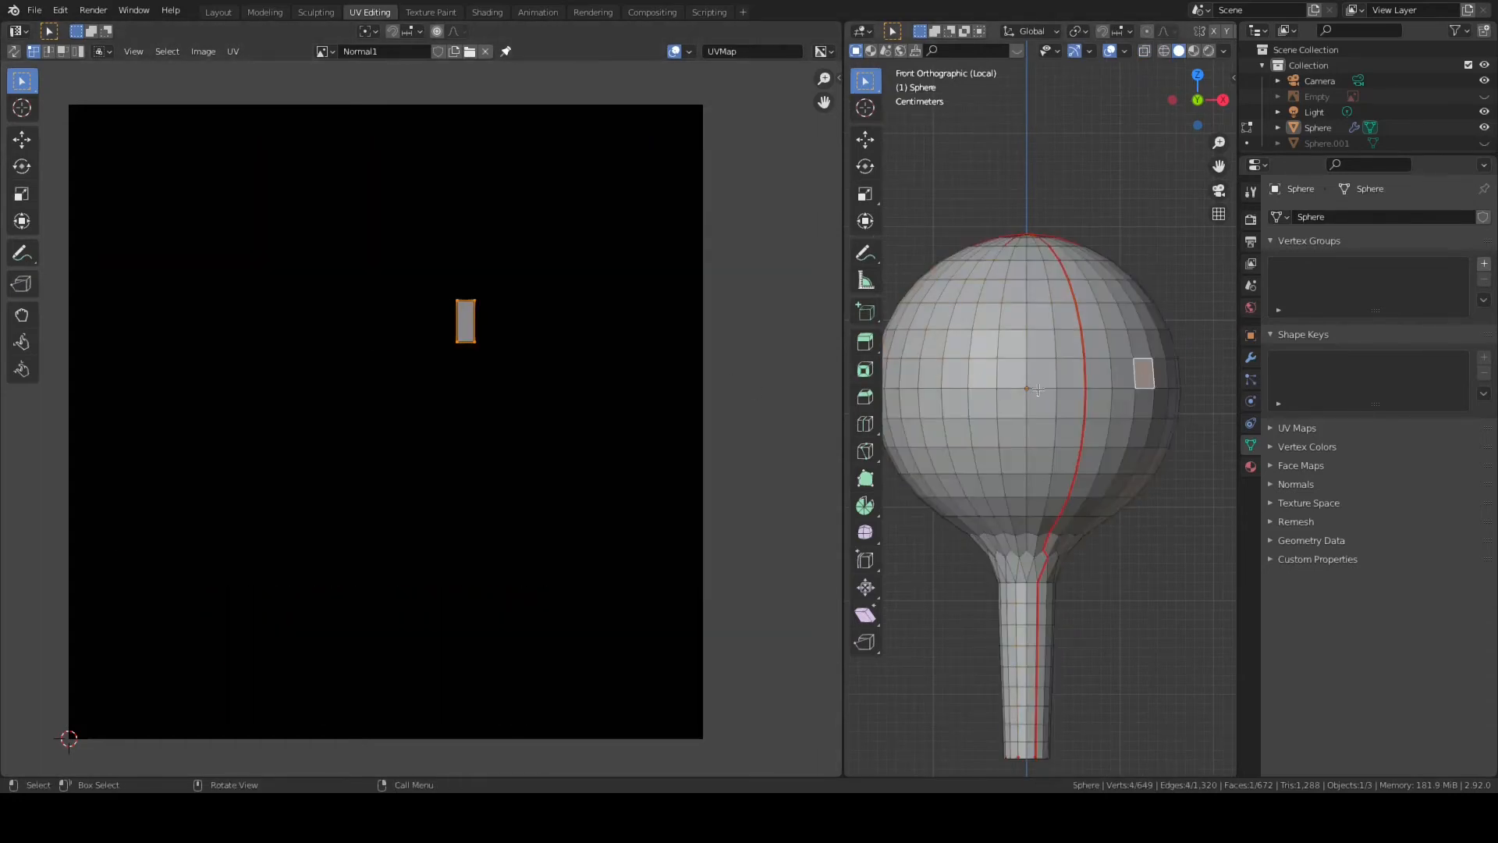
# - Show the full UV layout and move the cap's circular island down beside the stem island, about -0.723 in Y
pyautogui.press('a')
pyautogui.hotkey('alt', 'a')
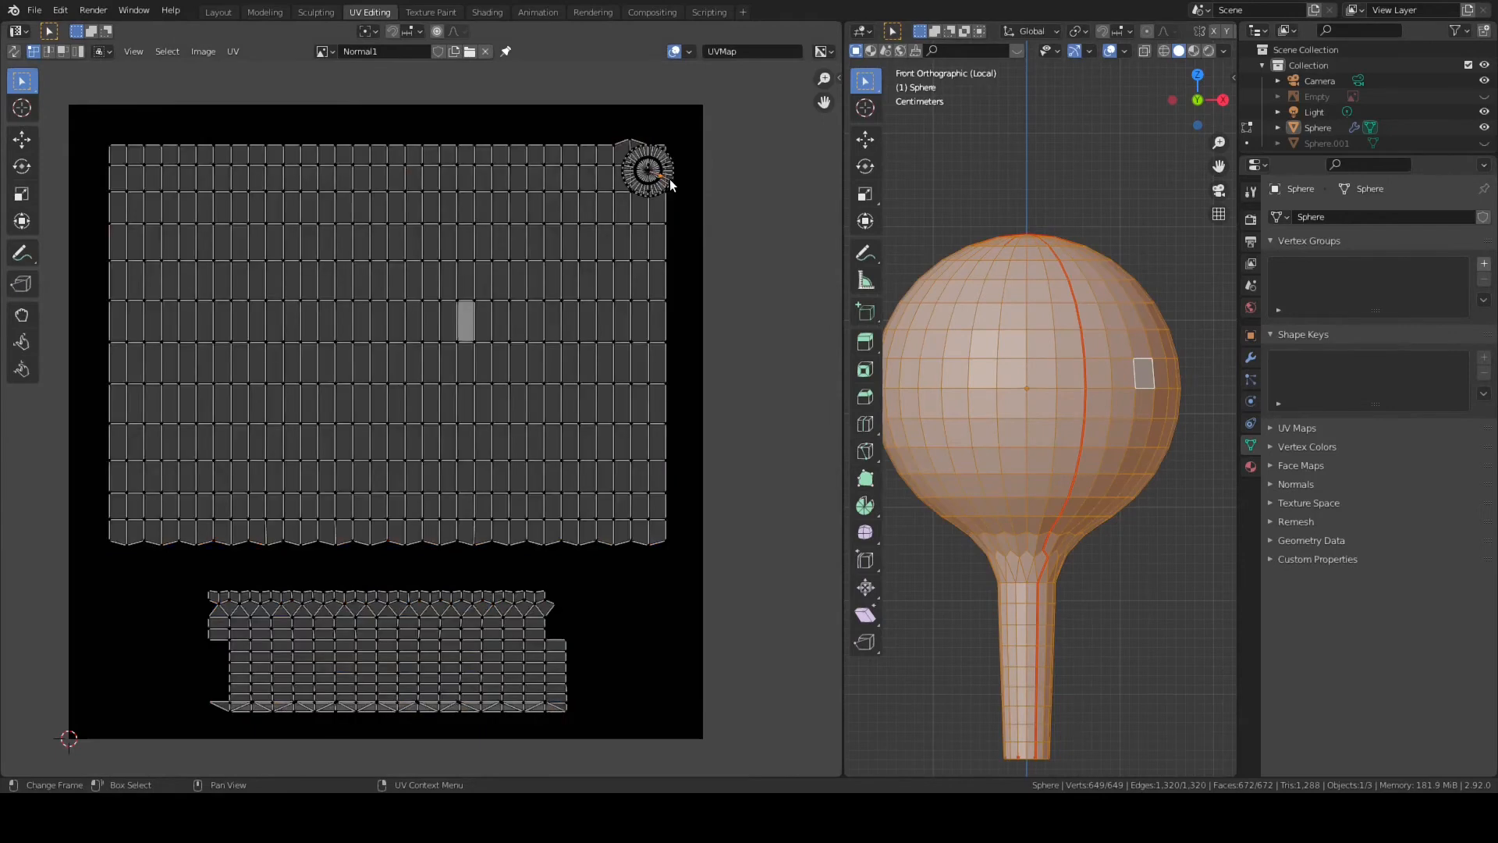
pyautogui.press('l')
pyautogui.press('g')
pyautogui.click(671, 640)
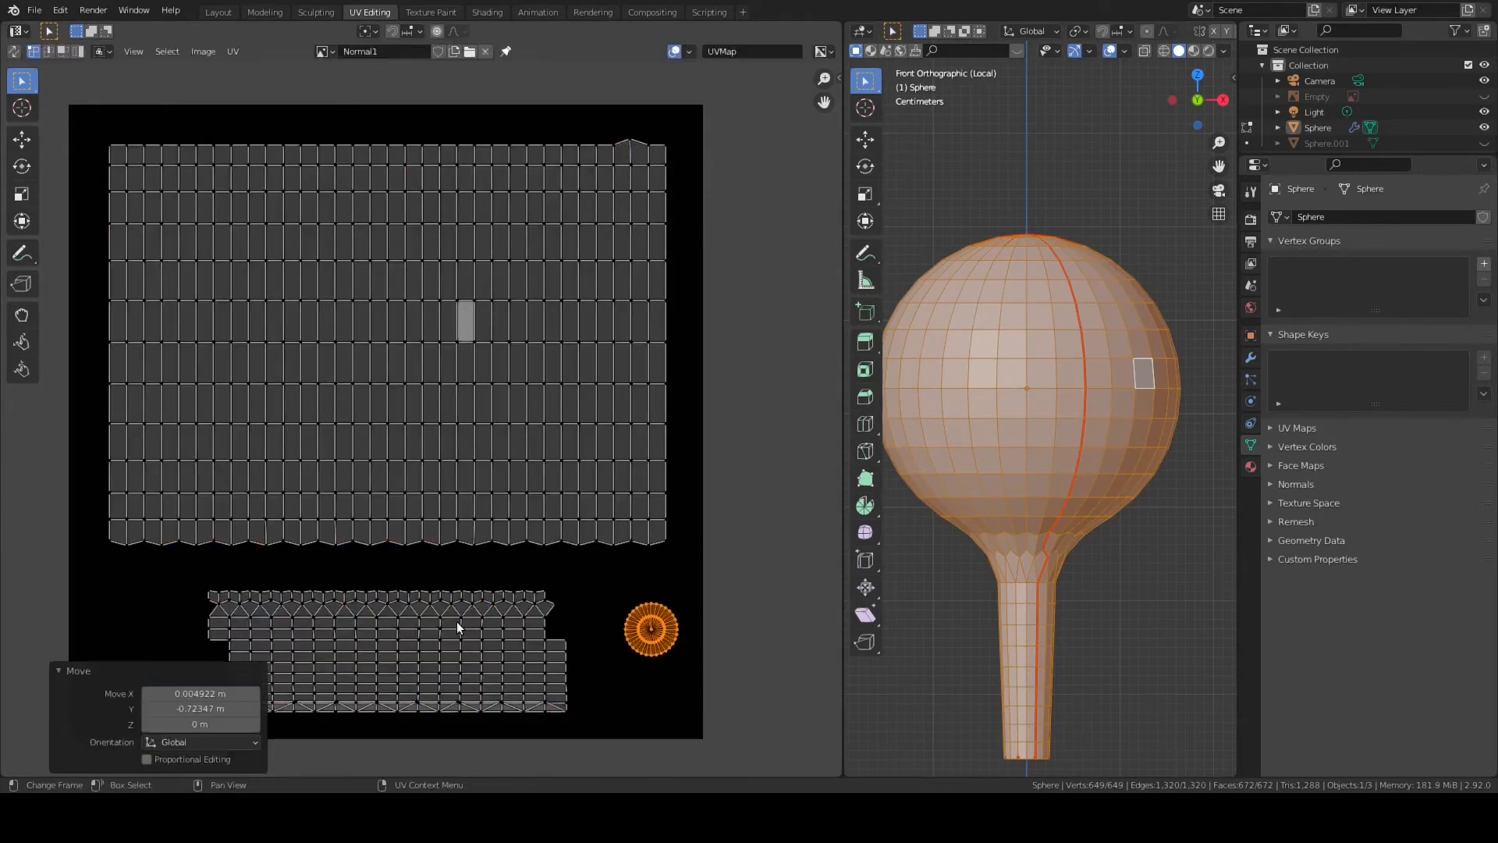
# - Select the whole stem UV island and scale it to 0.480 along X only
pyautogui.click(453, 624)
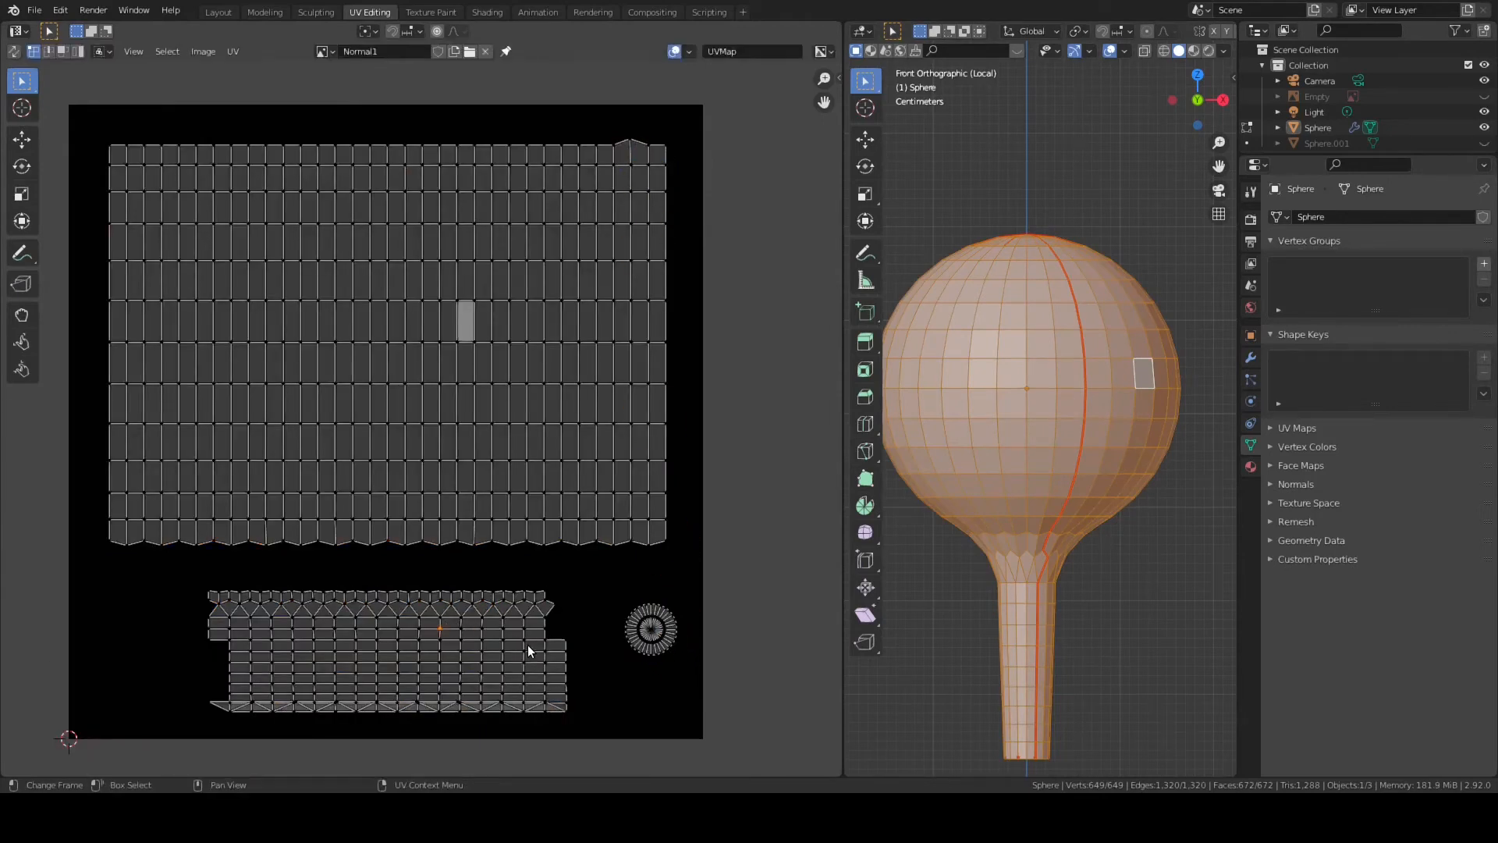
pyautogui.press('s')
pyautogui.press('Escape')
pyautogui.press('l')
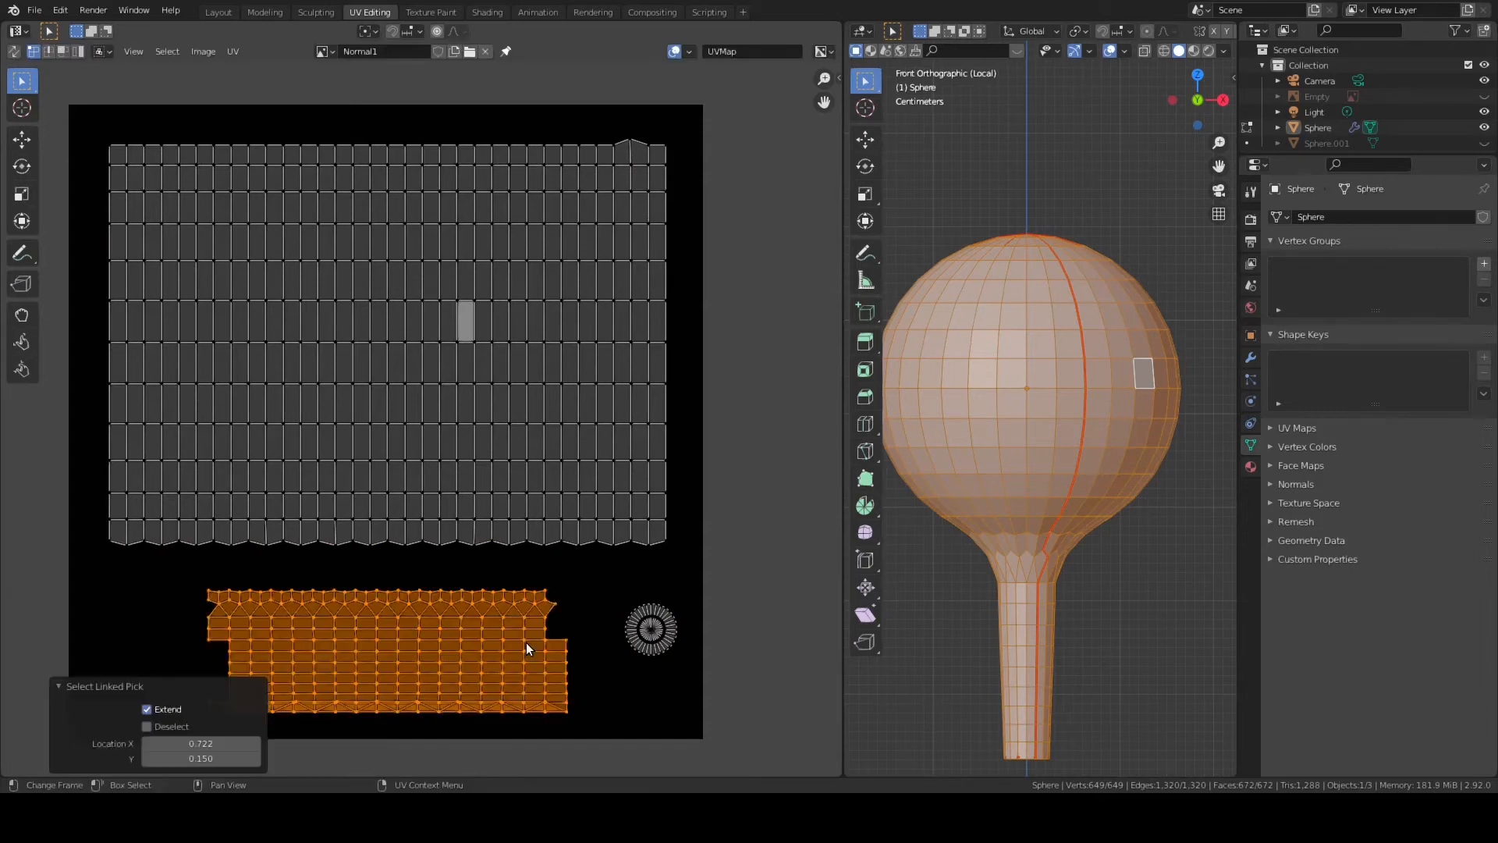
pyautogui.press('s')
pyautogui.press('x')
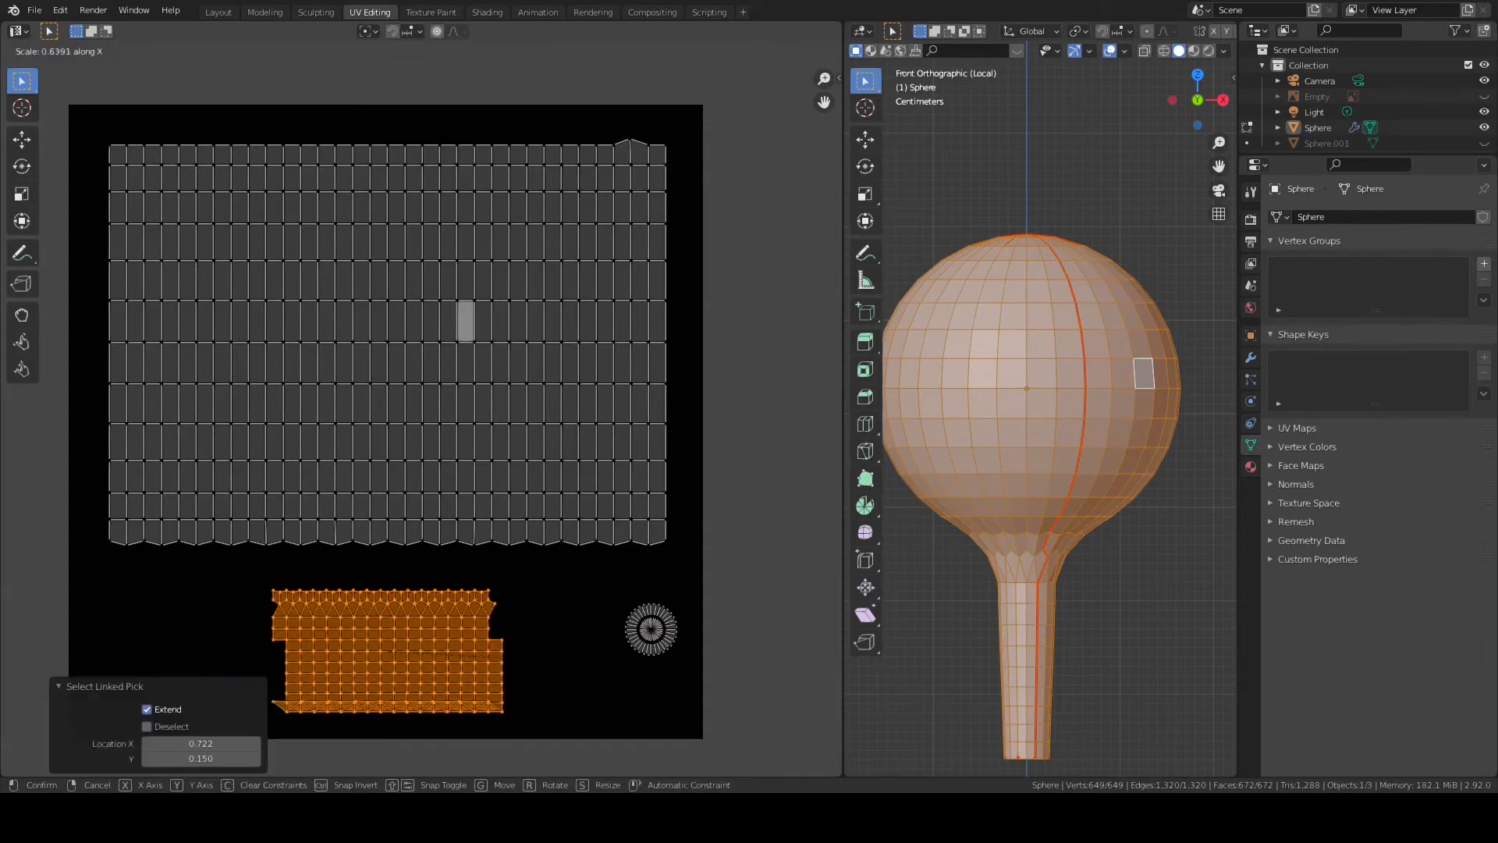
pyautogui.press('Return')
# - Enlarge the stem island uniformly by 1.447, centre it under the ball's island, and scale it by 0.896
pyautogui.press('s')
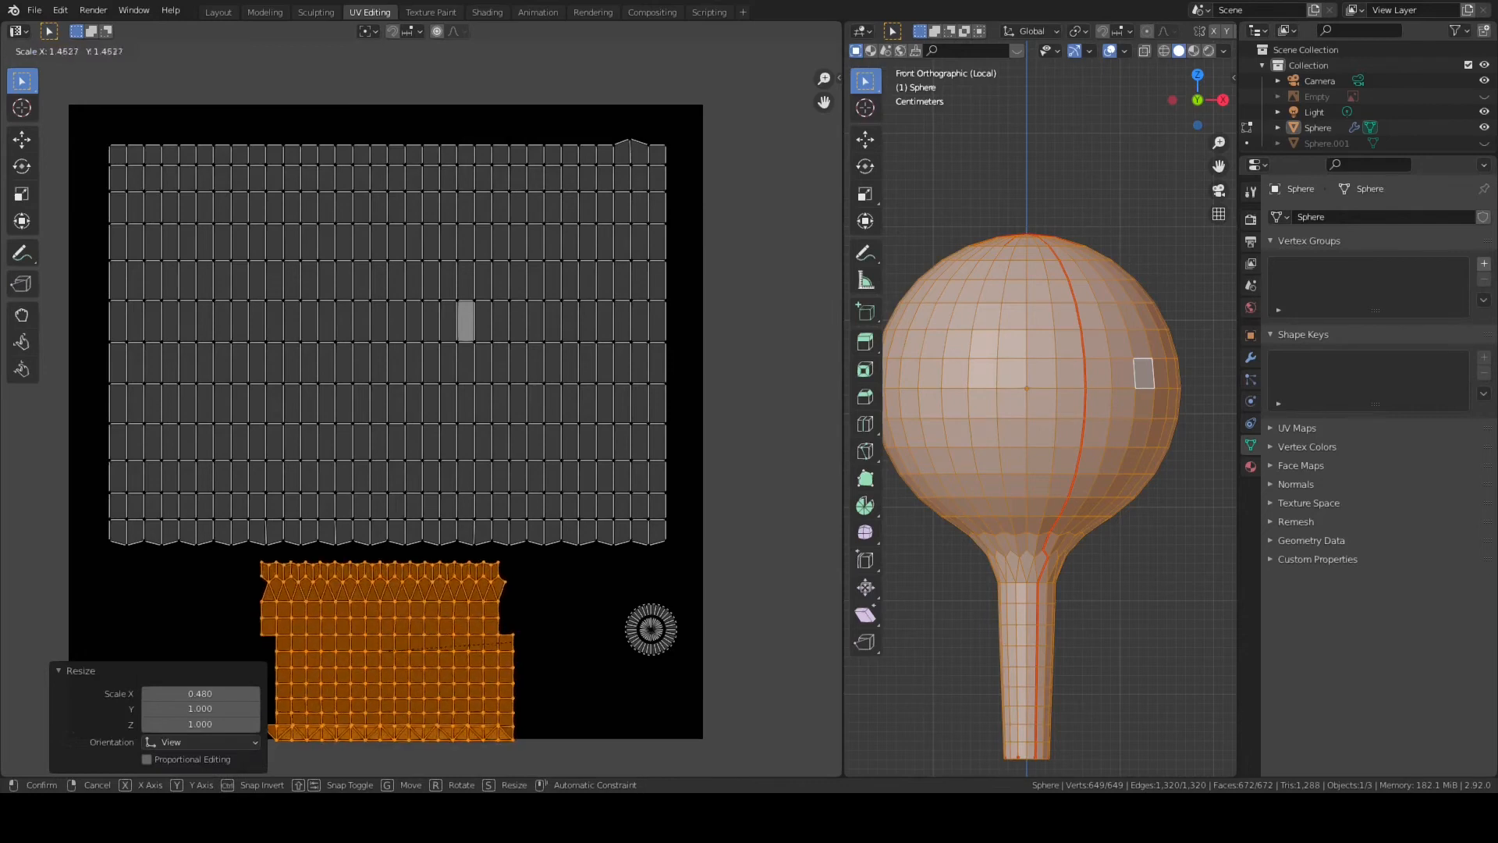
pyautogui.click(533, 645)
pyautogui.press('g')
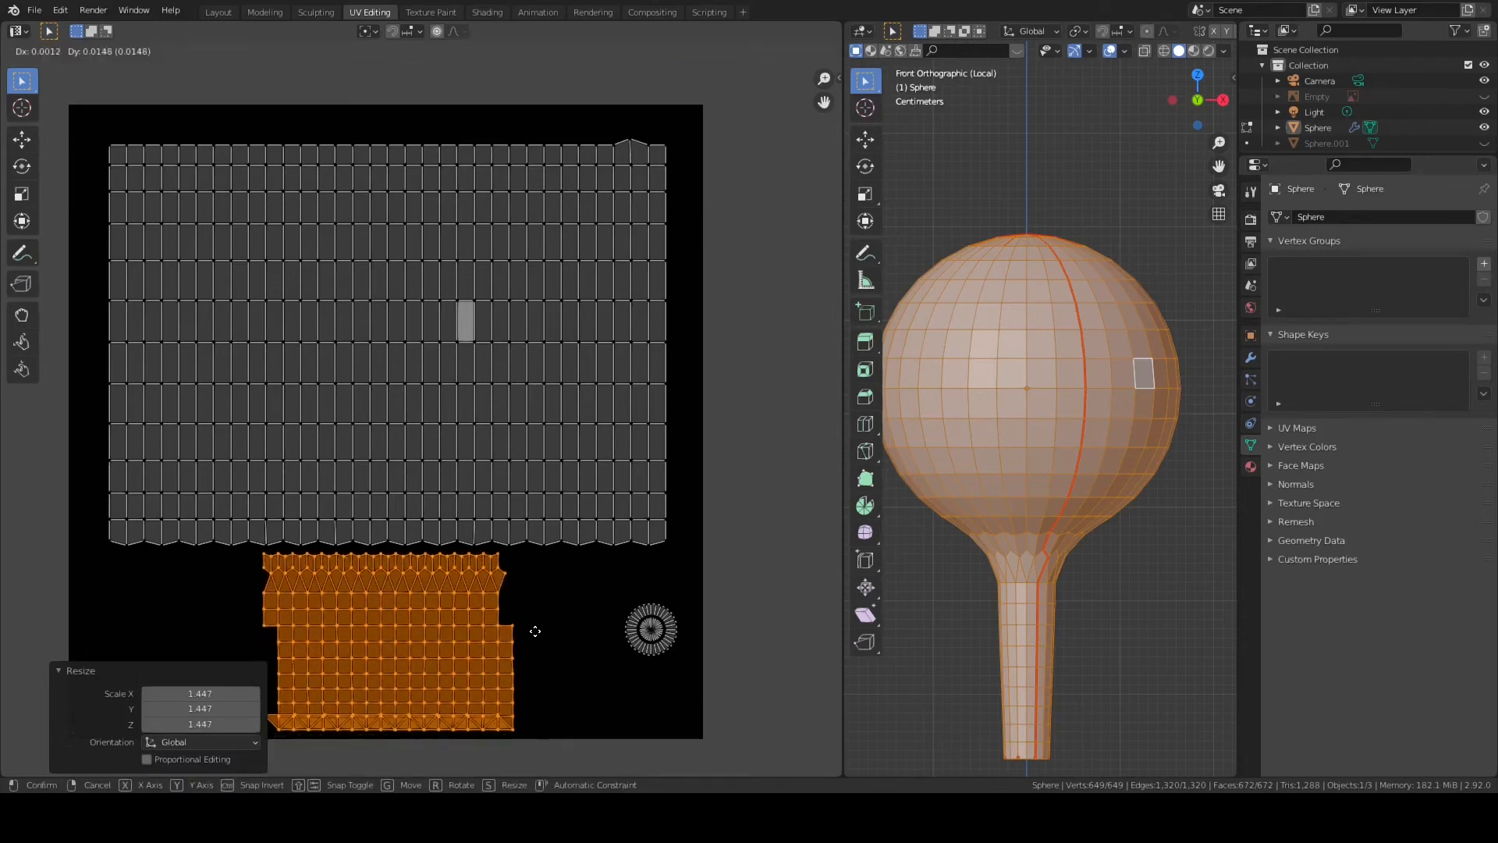
pyautogui.click(534, 634)
pyautogui.press('s')
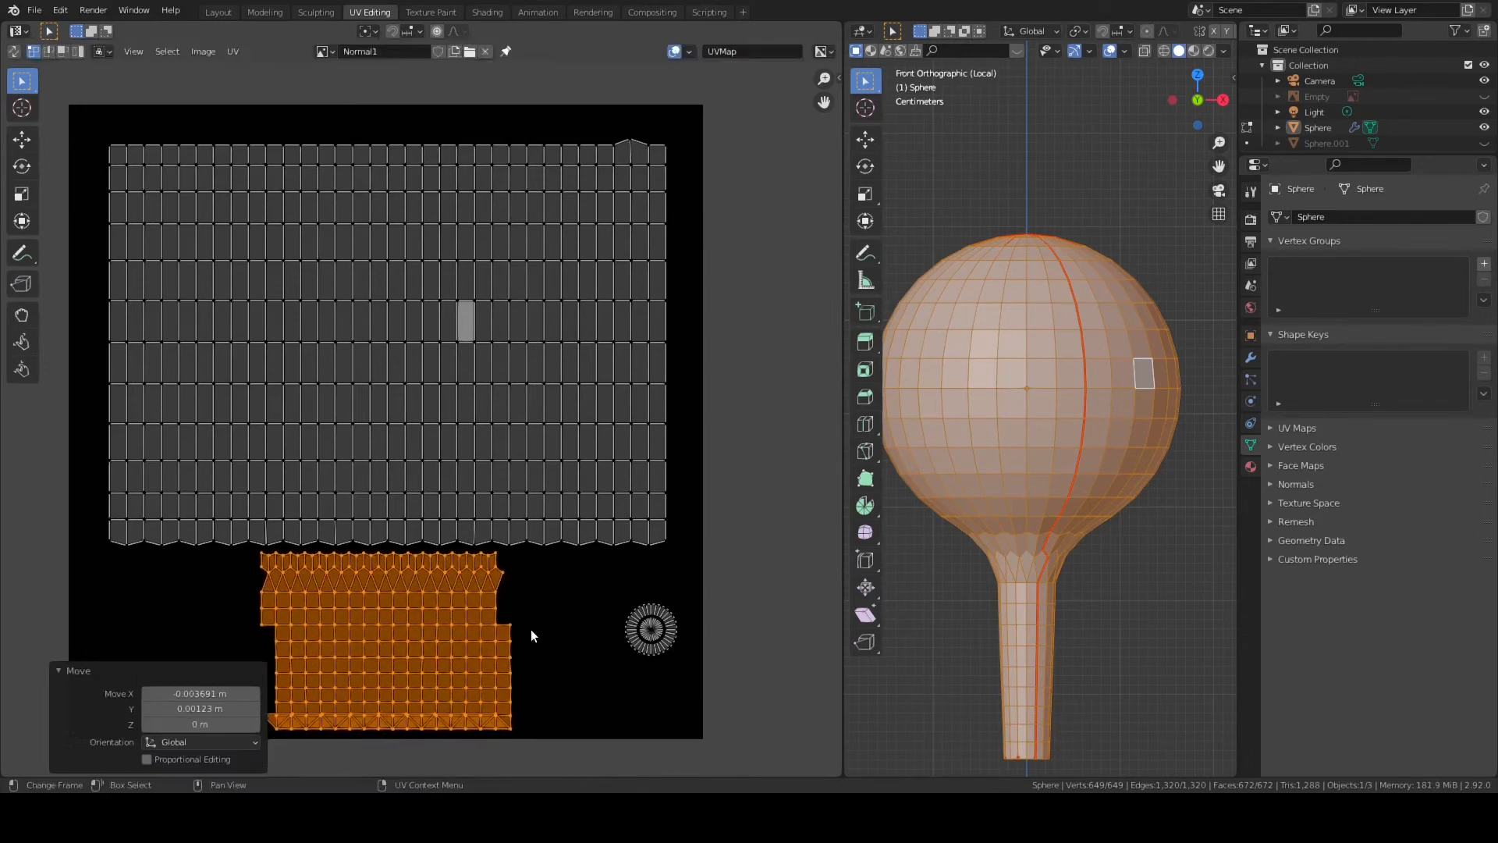
pyautogui.click(541, 623)
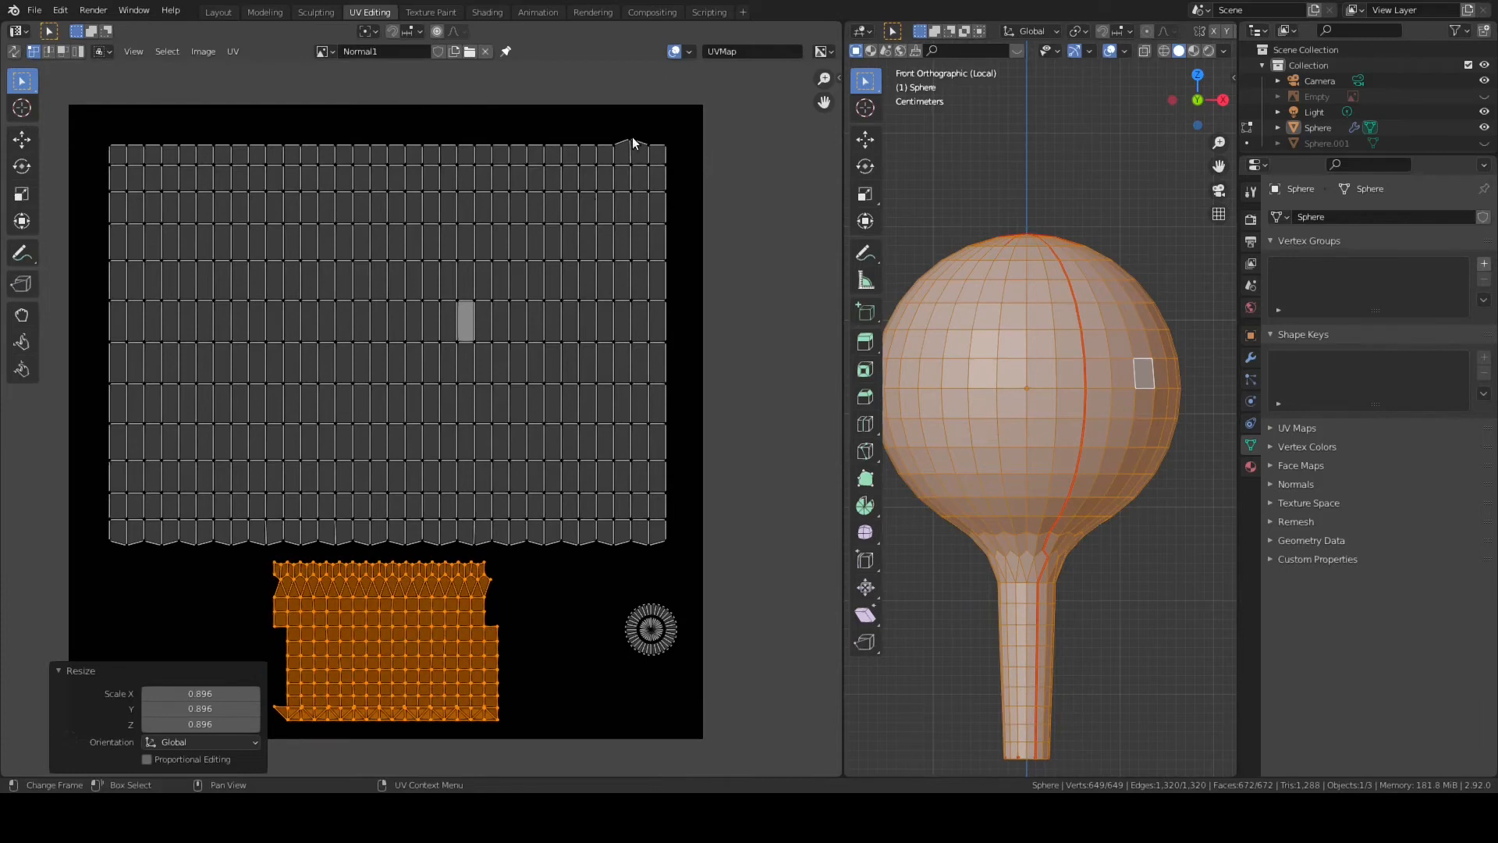
# - Enlarge the cap's circular UV island and move it about -0.091 in X and -0.016 in Y, closer to the stem island
pyautogui.click(677, 258)
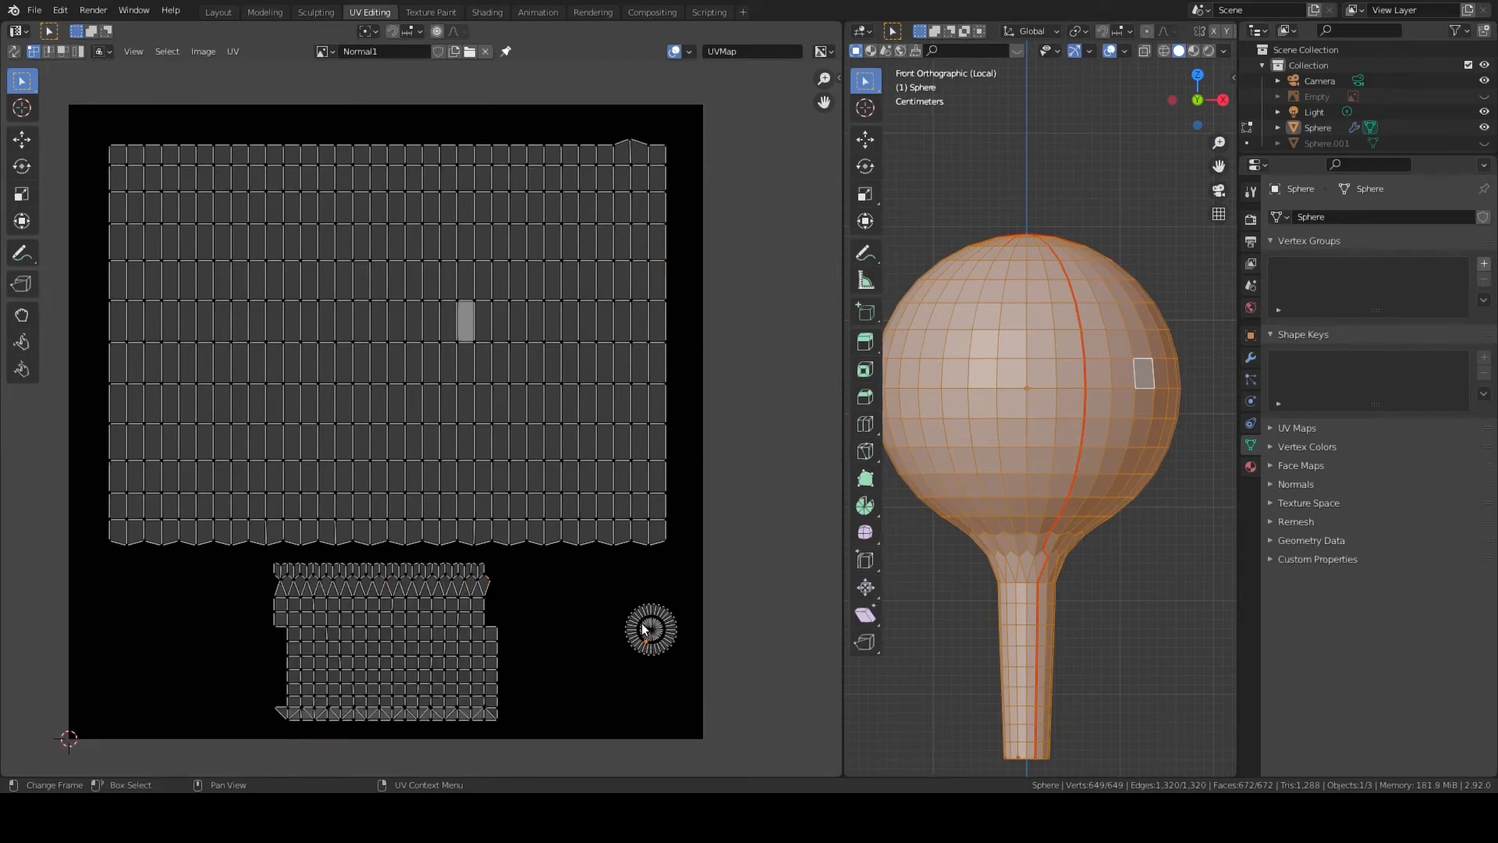
pyautogui.press('l')
pyautogui.press('s')
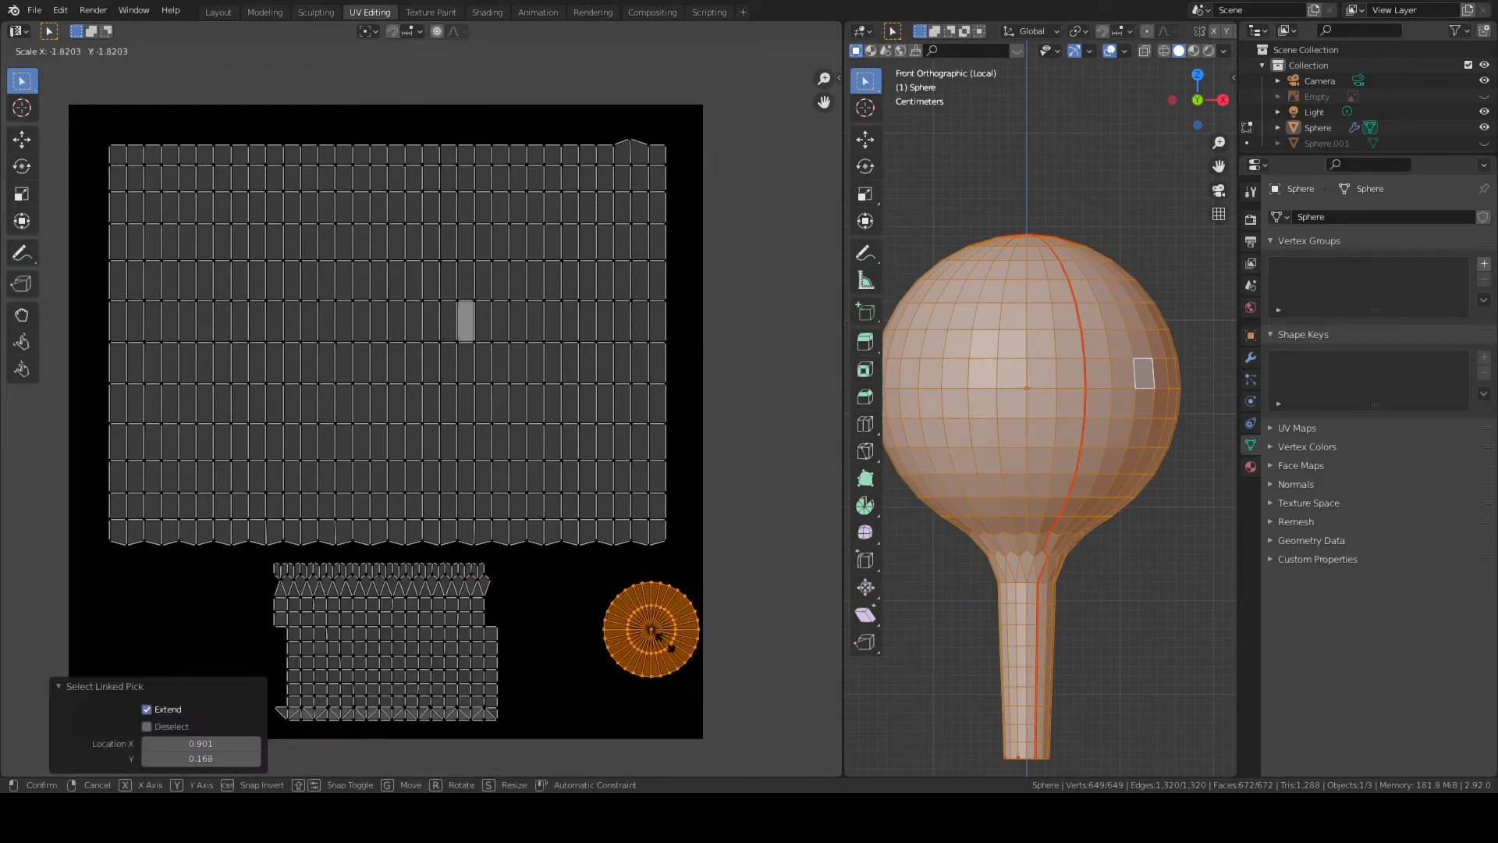
pyautogui.click(666, 645)
pyautogui.press('g')
pyautogui.click(609, 654)
pyautogui.scroll(-3, 663, 498)
pyautogui.moveTo(656, 461); pyautogui.dragTo(653, 484, button='middle')
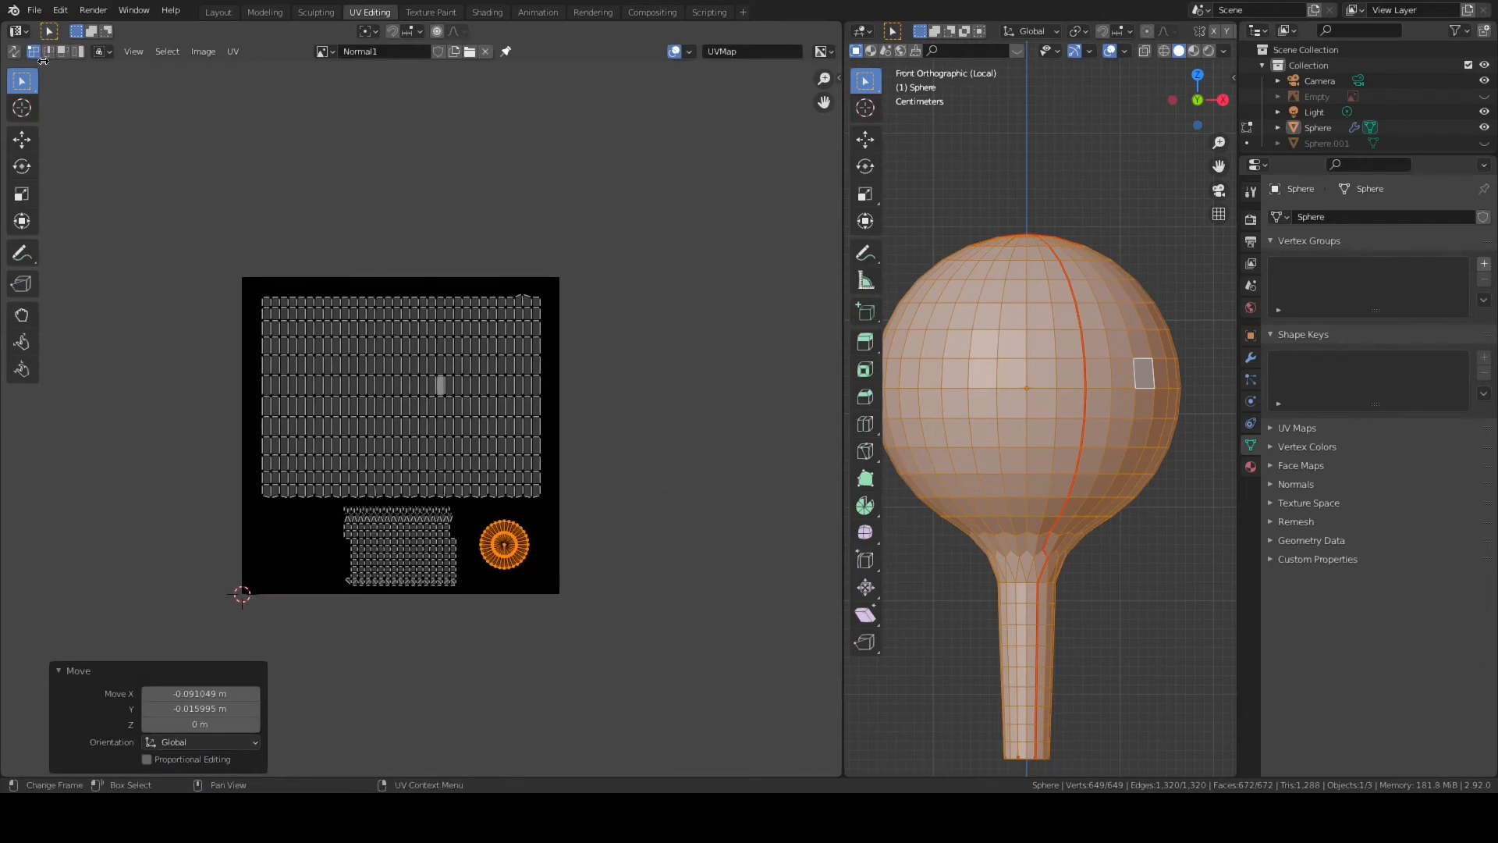
# - Save the file and create a new material for the wrapper mesh in the Shading workspace
pyautogui.click(34, 10)
pyautogui.click(72, 129)
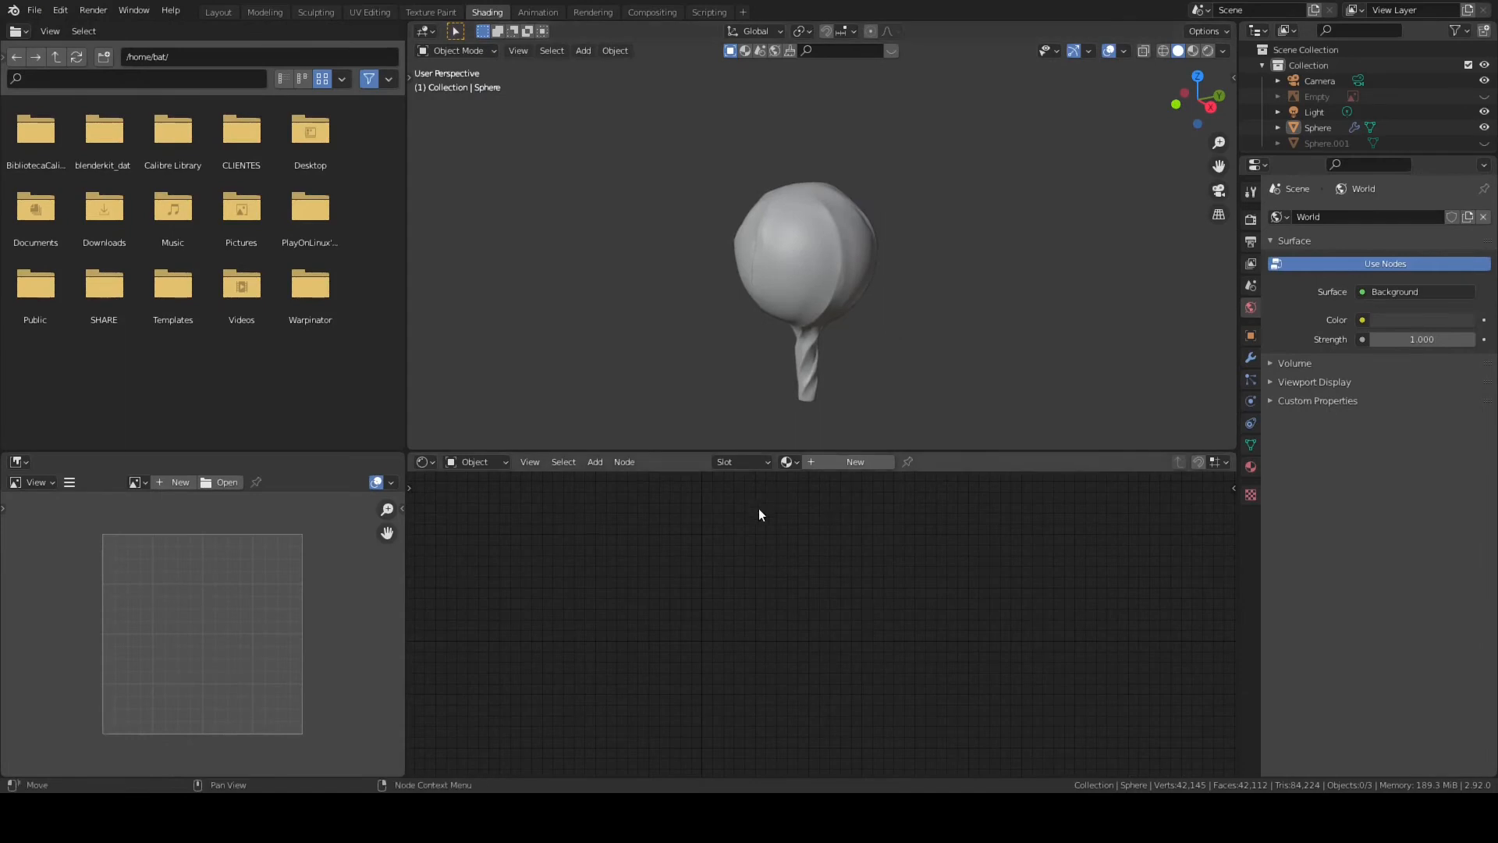
pyautogui.click(1250, 467)
pyautogui.click(1375, 287)
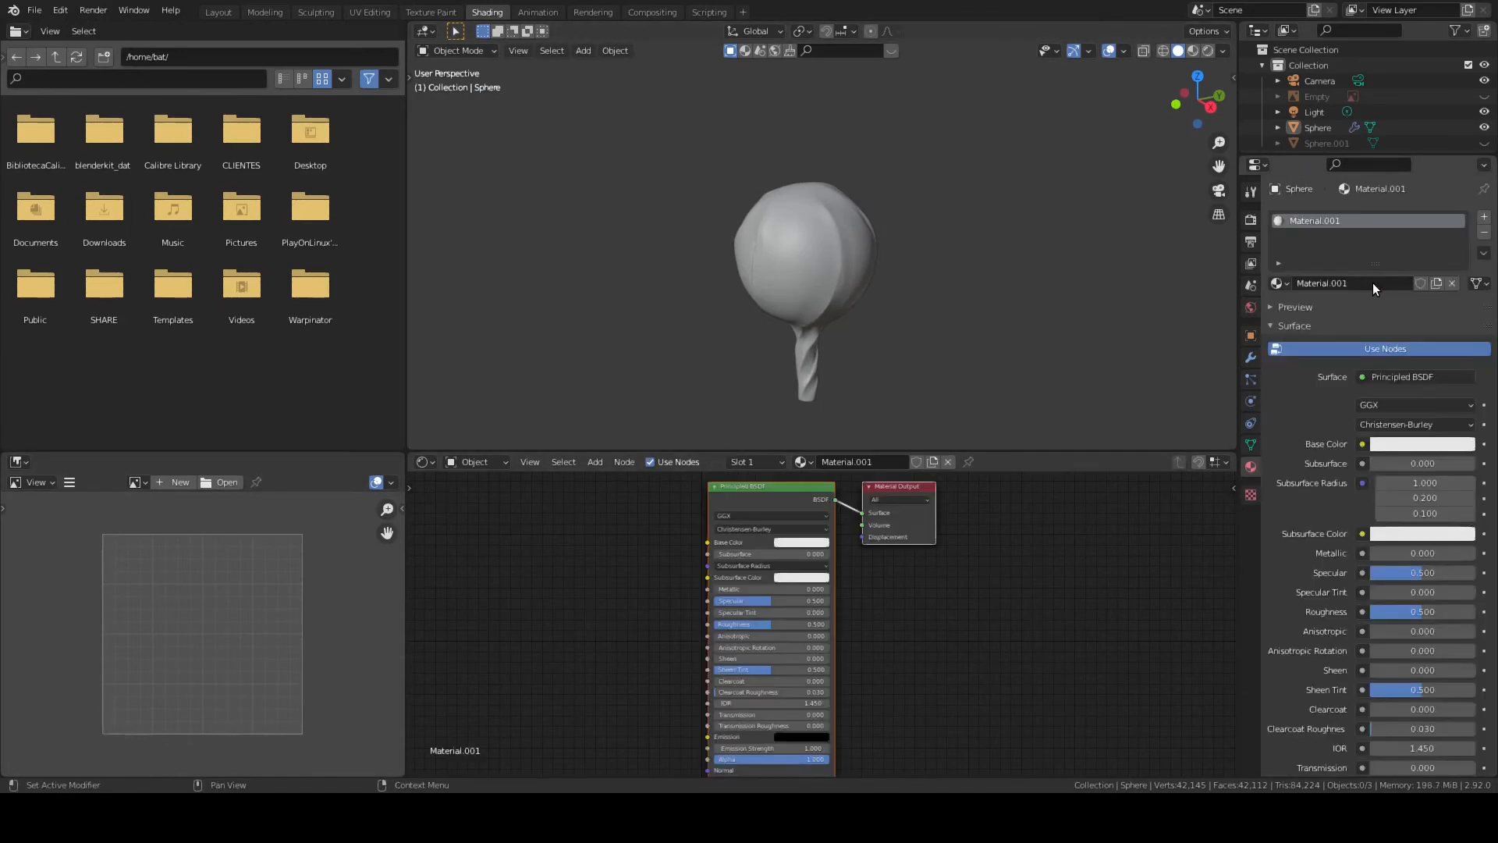
# - Add two image texture setups, each with texture coordinate and mapping nodes, to the new material
pyautogui.moveTo(966, 601); pyautogui.dragTo(1143, 570, button='middle')
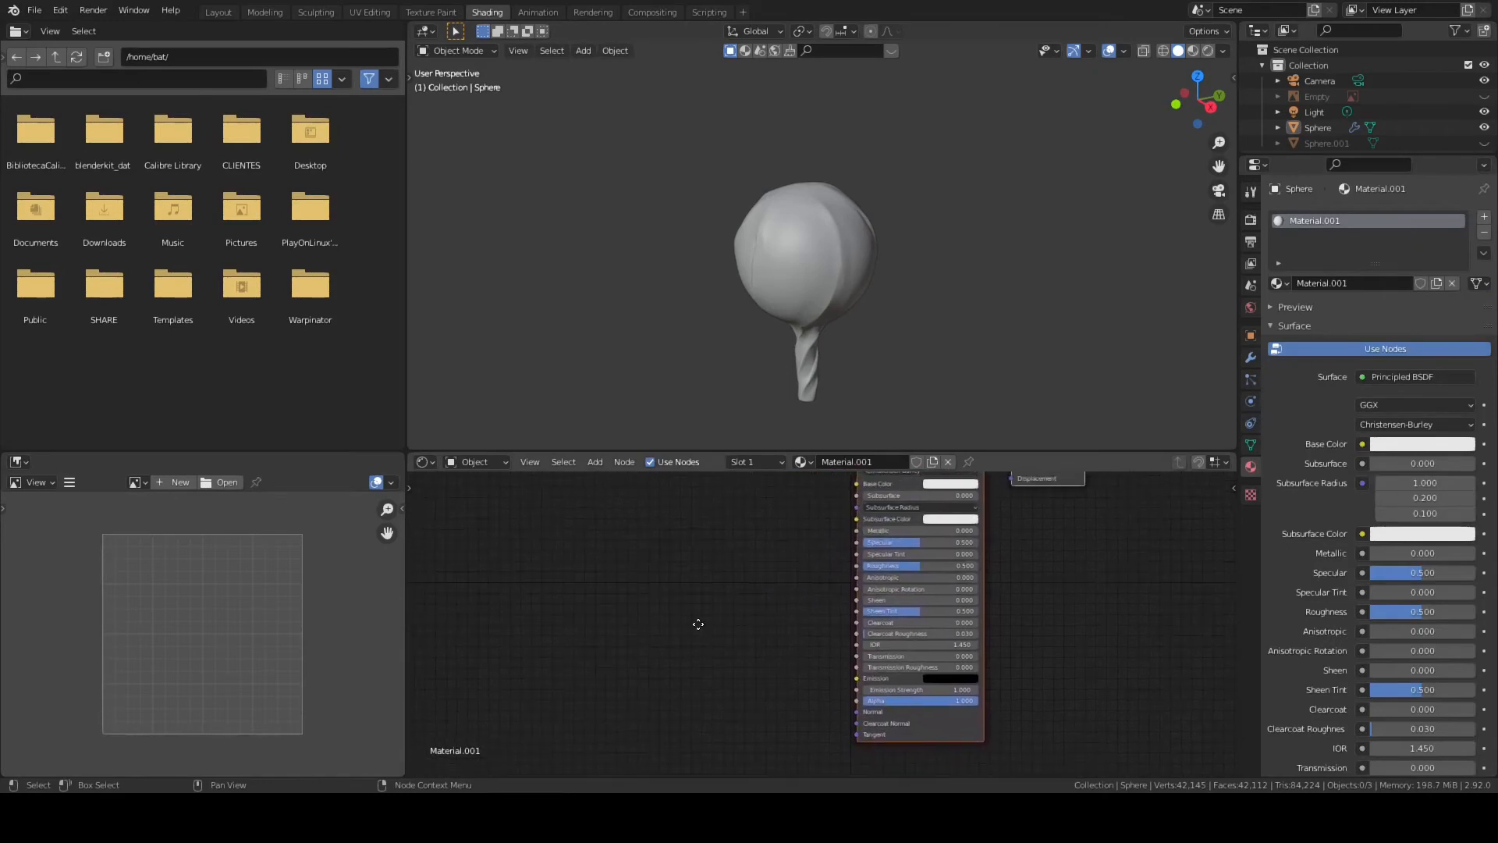
pyautogui.moveTo(699, 625); pyautogui.dragTo(801, 764, button='middle')
pyautogui.hotkey('ctrl', 't')
pyautogui.moveTo(759, 589); pyautogui.dragTo(707, 557, button='middle')
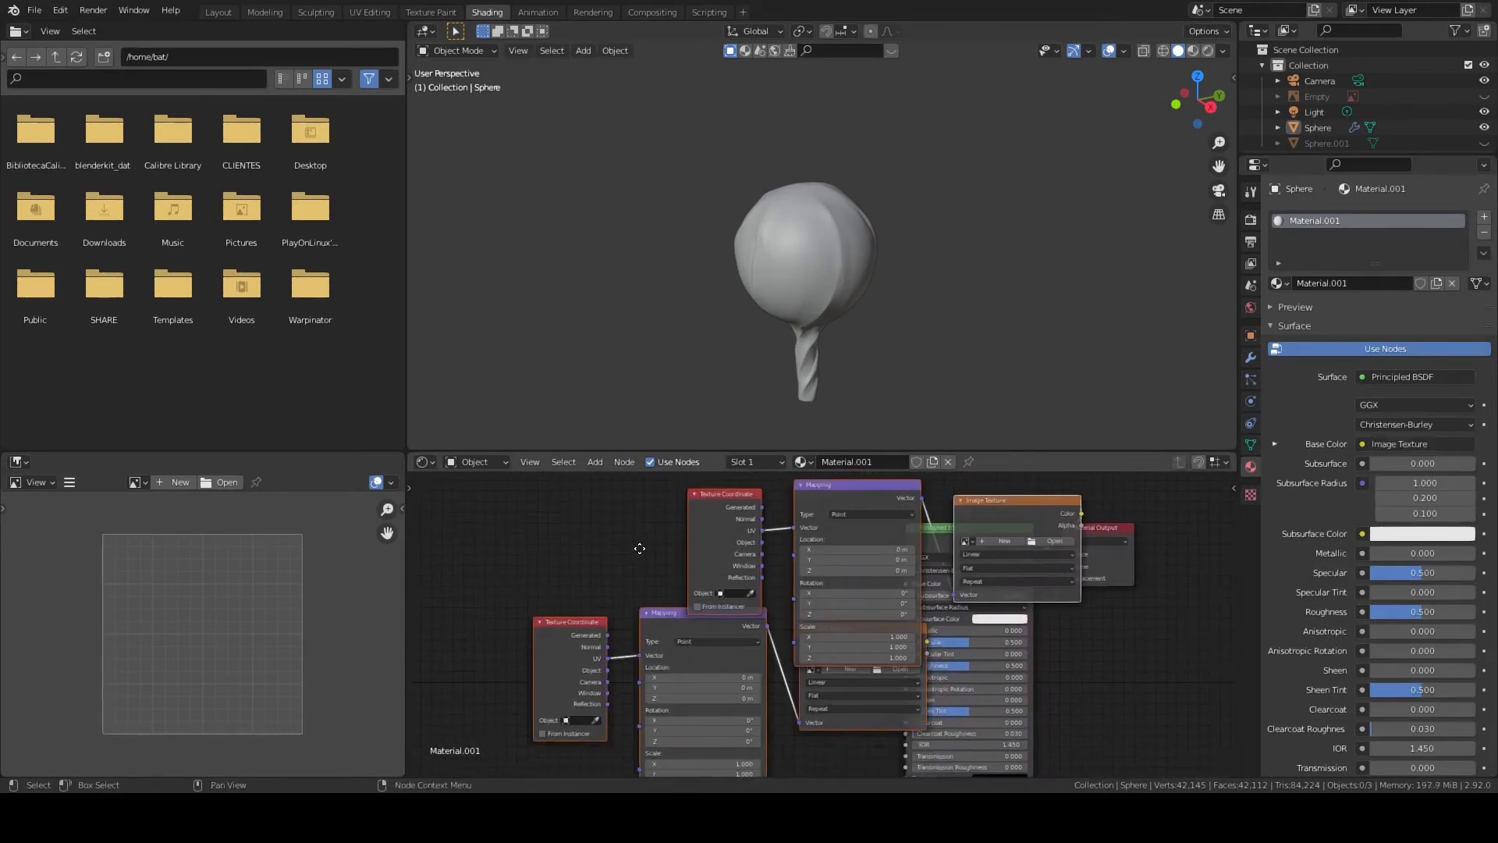
pyautogui.scroll(-3, 645, 568)
# - Arrange the upper texture setup in a row above the Principled BSDF and disconnect its image texture from the Material Output
pyautogui.moveTo(754, 568); pyautogui.dragTo(604, 500)
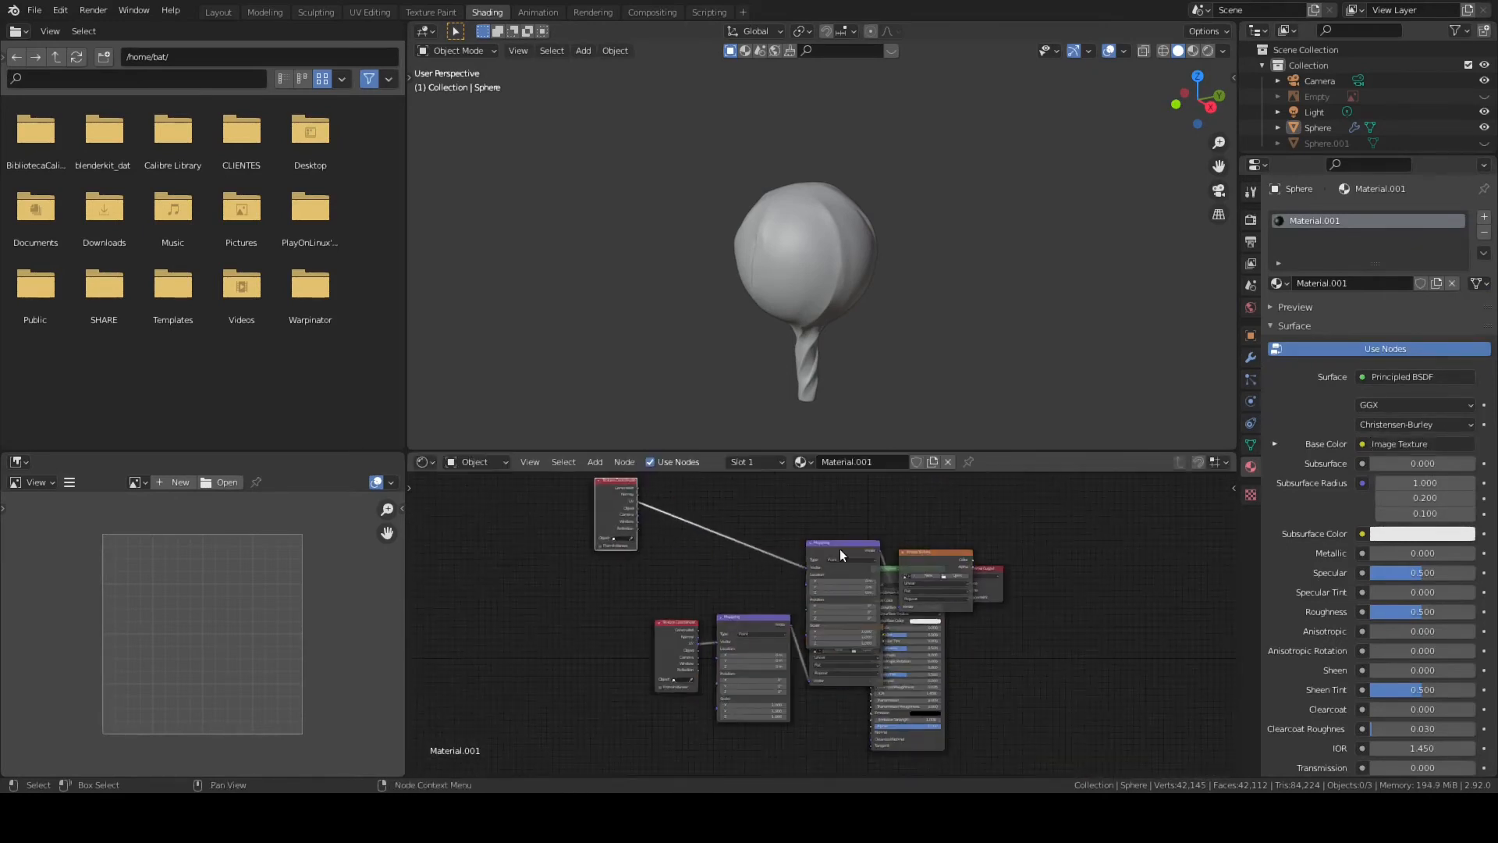
pyautogui.moveTo(842, 546); pyautogui.dragTo(720, 494)
pyautogui.moveTo(936, 554); pyautogui.dragTo(815, 500)
pyautogui.moveTo(922, 578)
pyautogui.mouseDown()
pyautogui.moveTo(925, 608)
pyautogui.moveTo(918, 588)
pyautogui.mouseUp()
pyautogui.click(869, 559)
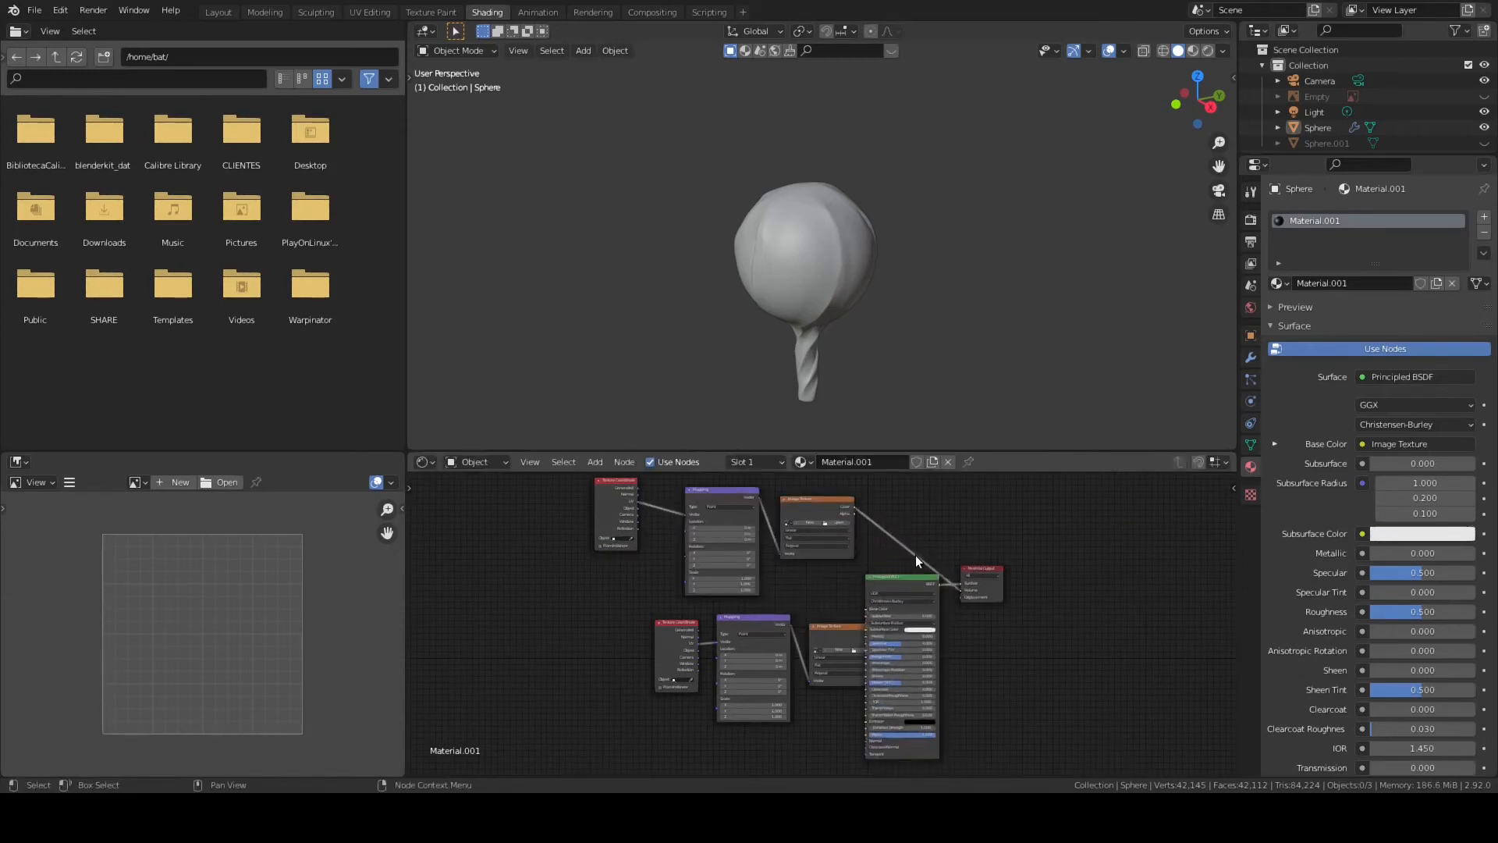
pyautogui.scroll(2, 967, 578)
pyautogui.moveTo(1009, 579); pyautogui.dragTo(999, 595)
pyautogui.scroll(4, 1037, 579)
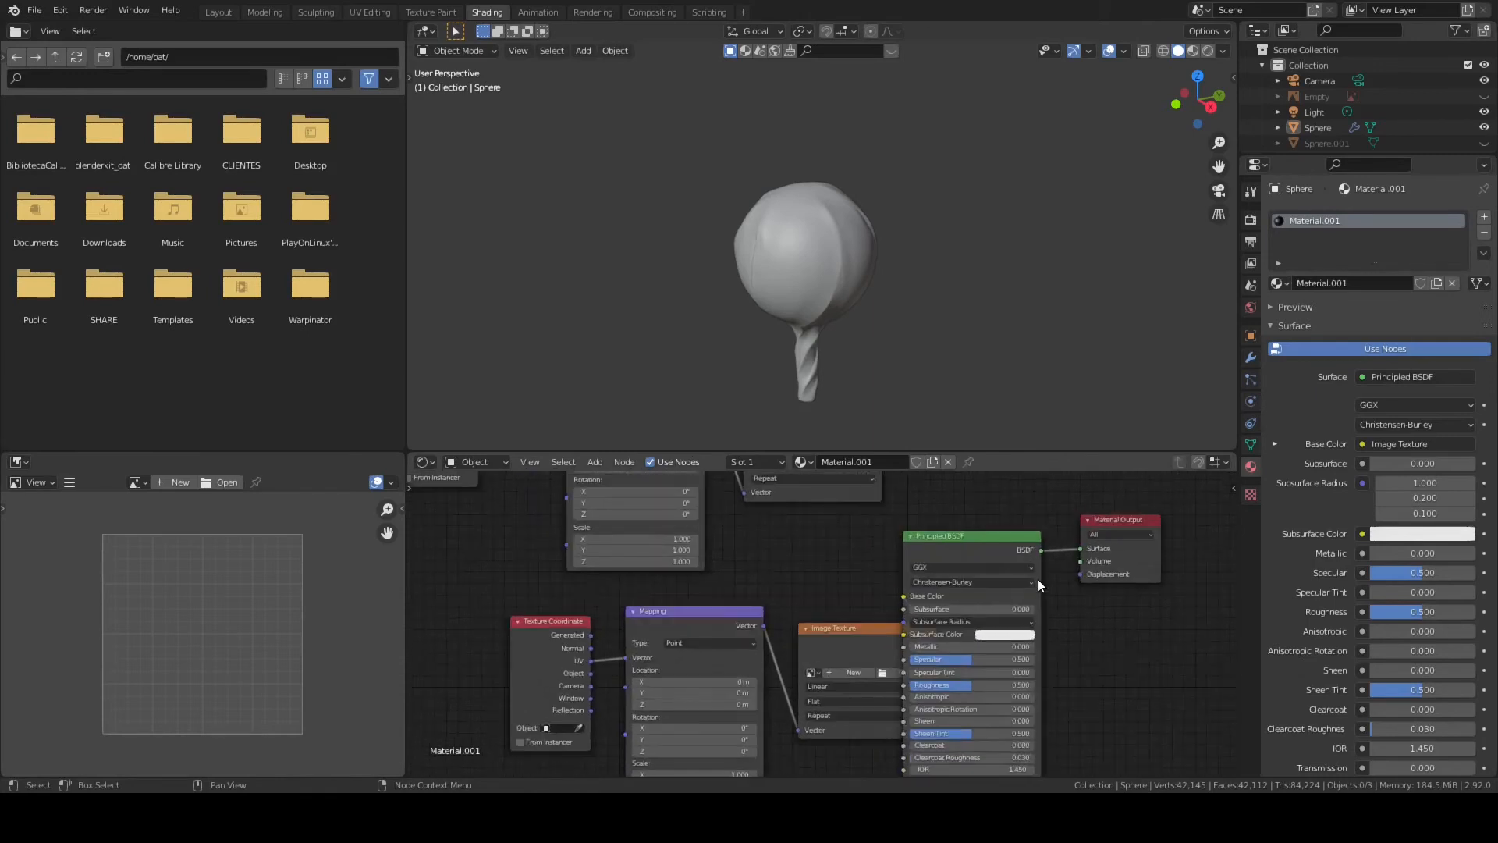
# - Spread the lower texture setup out beside the Principled BSDF and disconnect its image texture from Base Color
pyautogui.scroll(-4, 1038, 579)
pyautogui.moveTo(815, 623); pyautogui.dragTo(906, 573, button='middle')
pyautogui.moveTo(716, 576); pyautogui.dragTo(623, 589)
pyautogui.moveTo(819, 567); pyautogui.dragTo(726, 569)
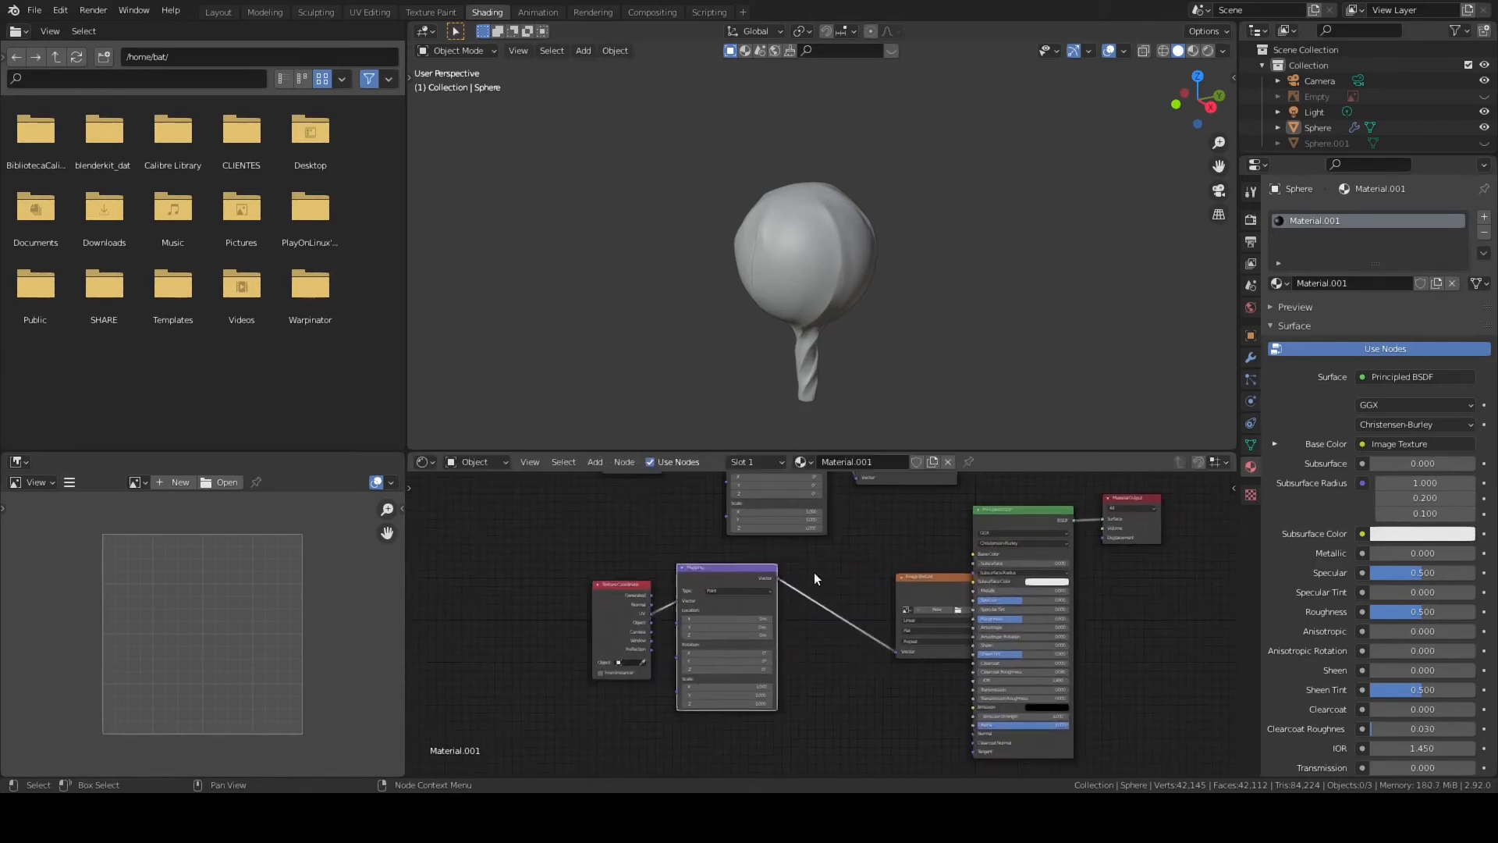
pyautogui.moveTo(928, 578); pyautogui.dragTo(851, 578)
pyautogui.moveTo(973, 563); pyautogui.dragTo(923, 620)
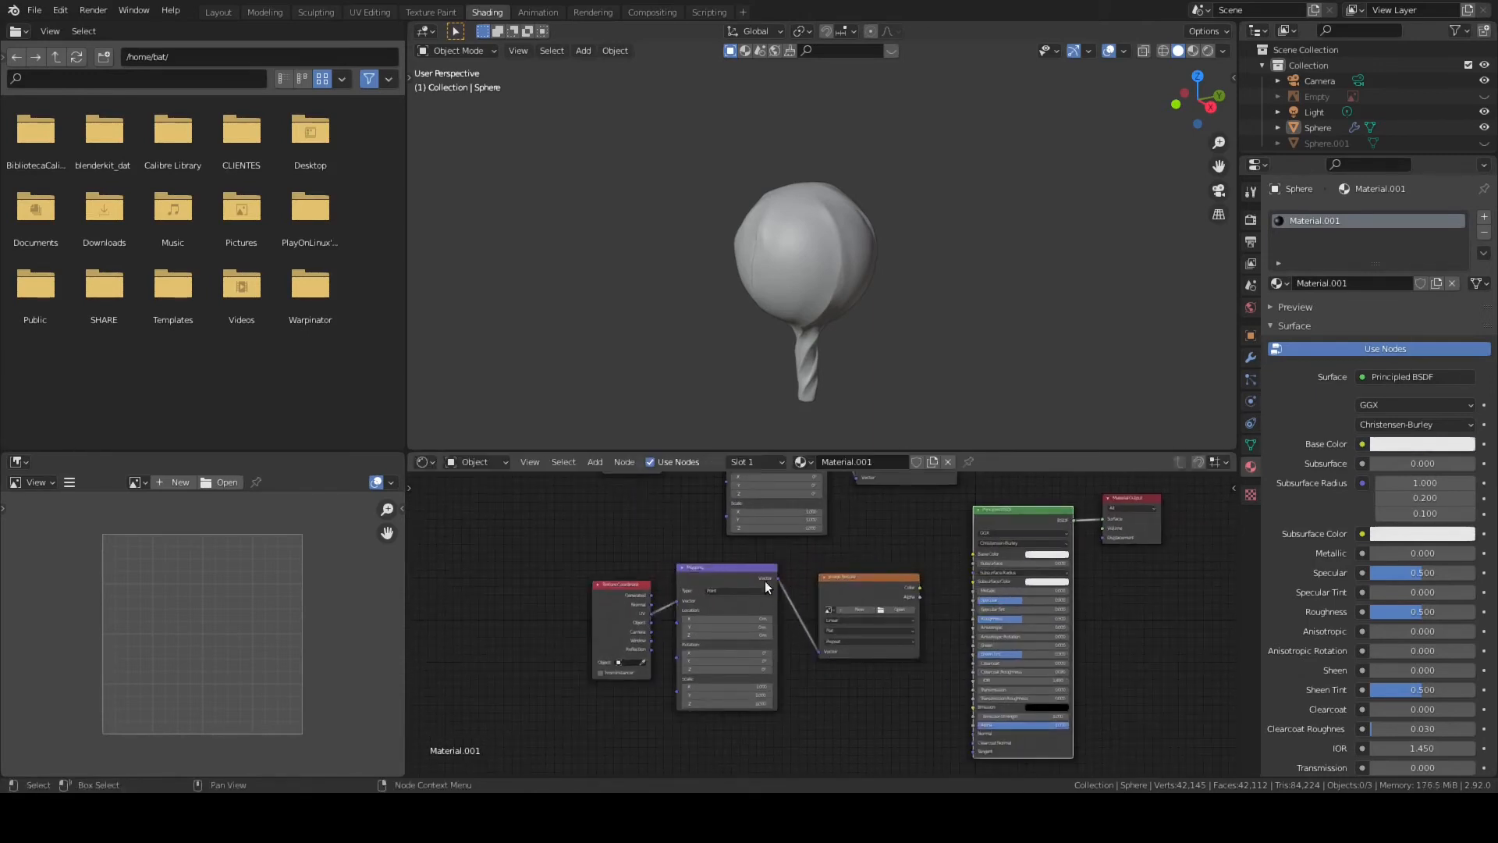
# - Delete the lower Mapping and Texture Coordinate nodes and move the remaining Image Texture node away from the shader
pyautogui.press('x')
pyautogui.click(645, 581)
pyautogui.press('x')
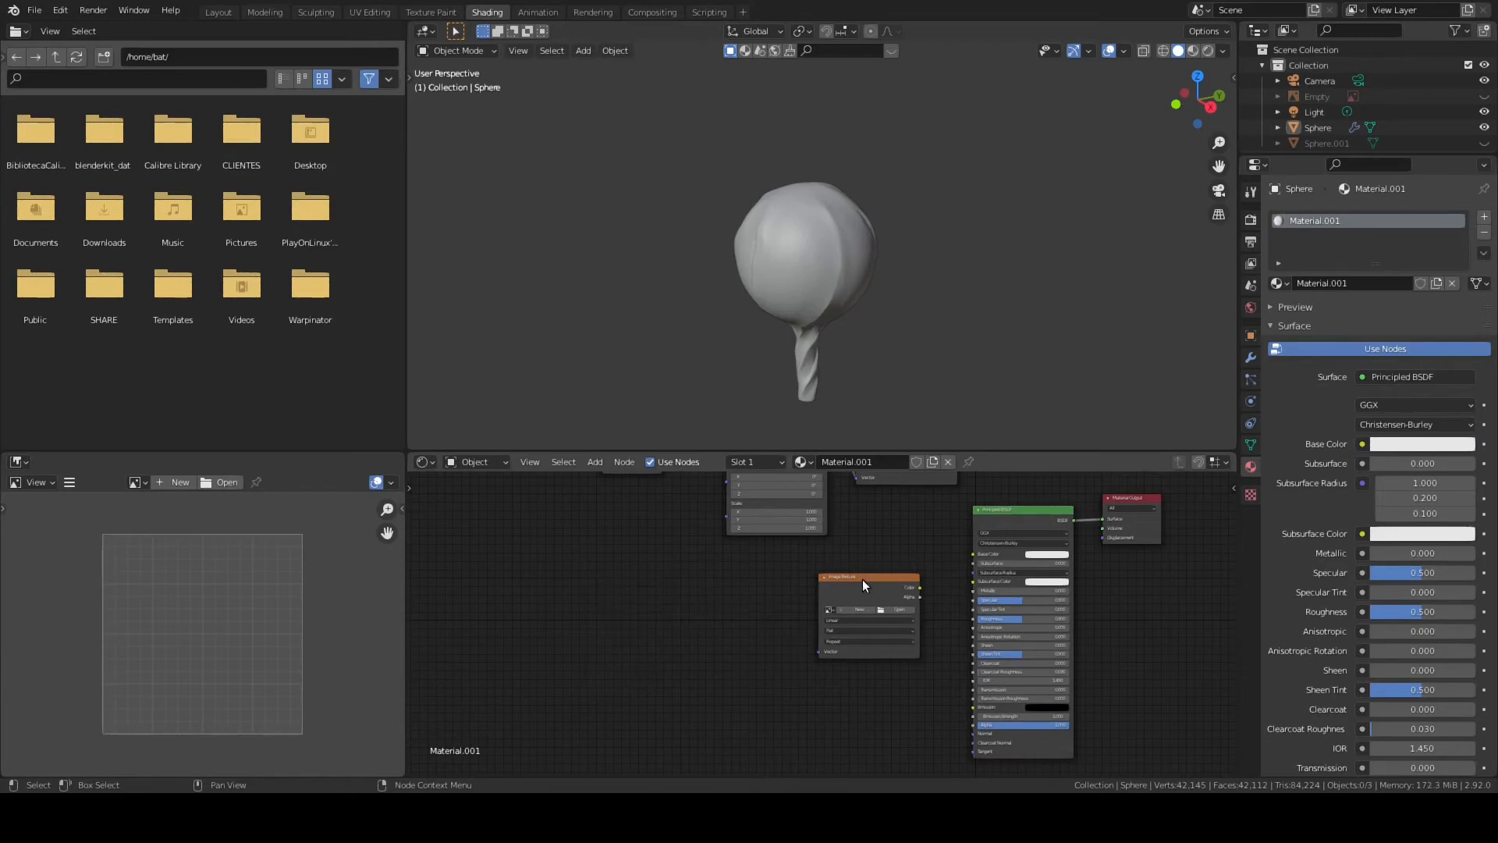
pyautogui.moveTo(864, 581); pyautogui.dragTo(774, 625)
# - Assign the Normal1 image to the unconnected Image Texture node and set its color space to Non-Color
pyautogui.scroll(9, 816, 627)
pyautogui.moveTo(919, 645); pyautogui.dragTo(985, 637, button='middle')
pyautogui.moveTo(1004, 414)
pyautogui.mouseDown(button='middle')
pyautogui.moveTo(1004, 114)
pyautogui.moveTo(979, 403)
pyautogui.moveTo(993, 402)
pyautogui.mouseUp(button='middle')
pyautogui.moveTo(1163, 533); pyautogui.dragTo(1157, 417, button='middle')
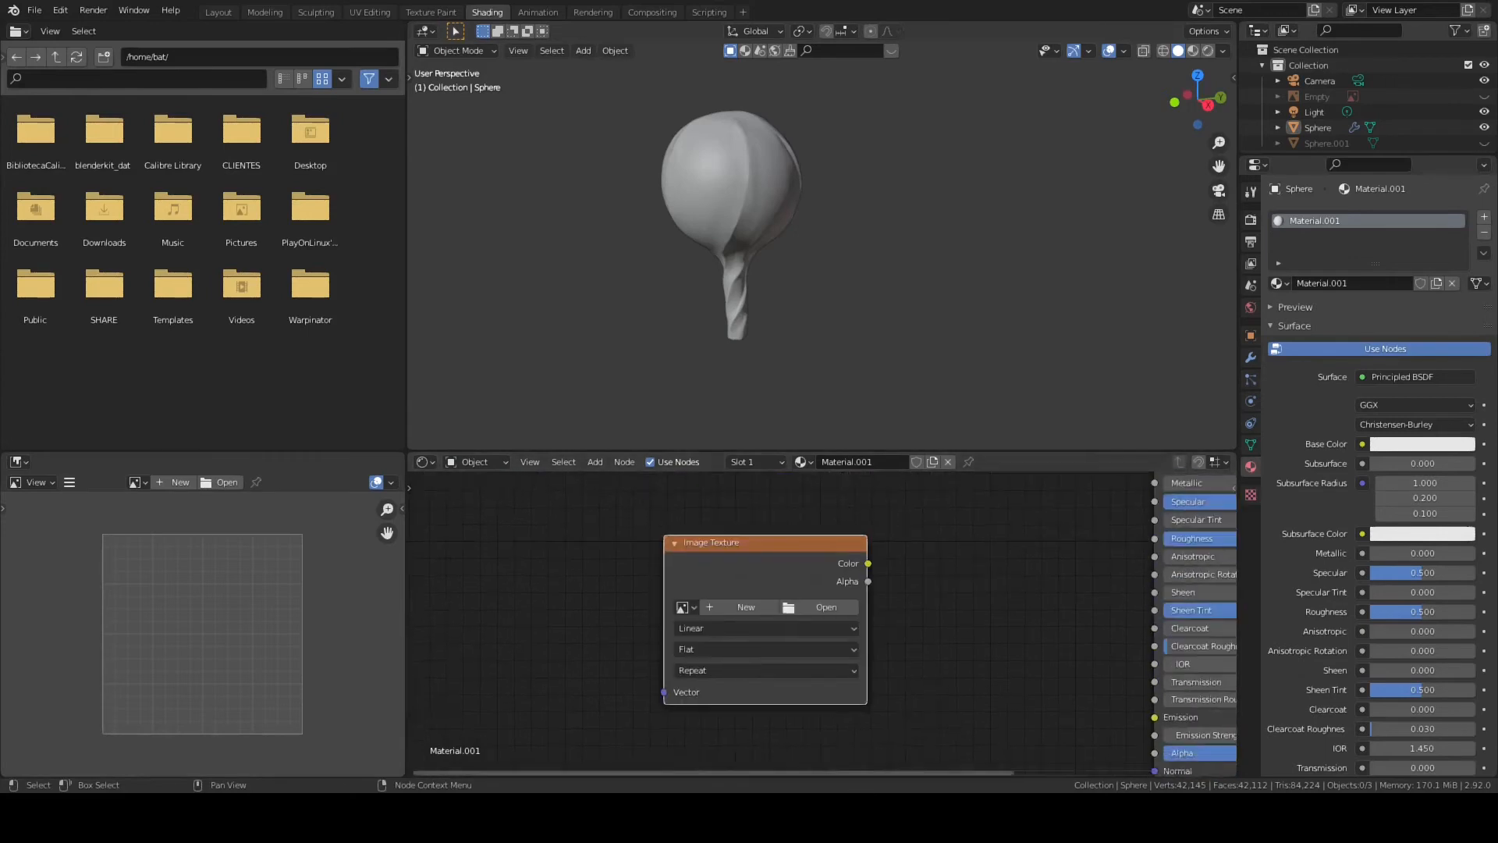
pyautogui.scroll(2, 991, 679)
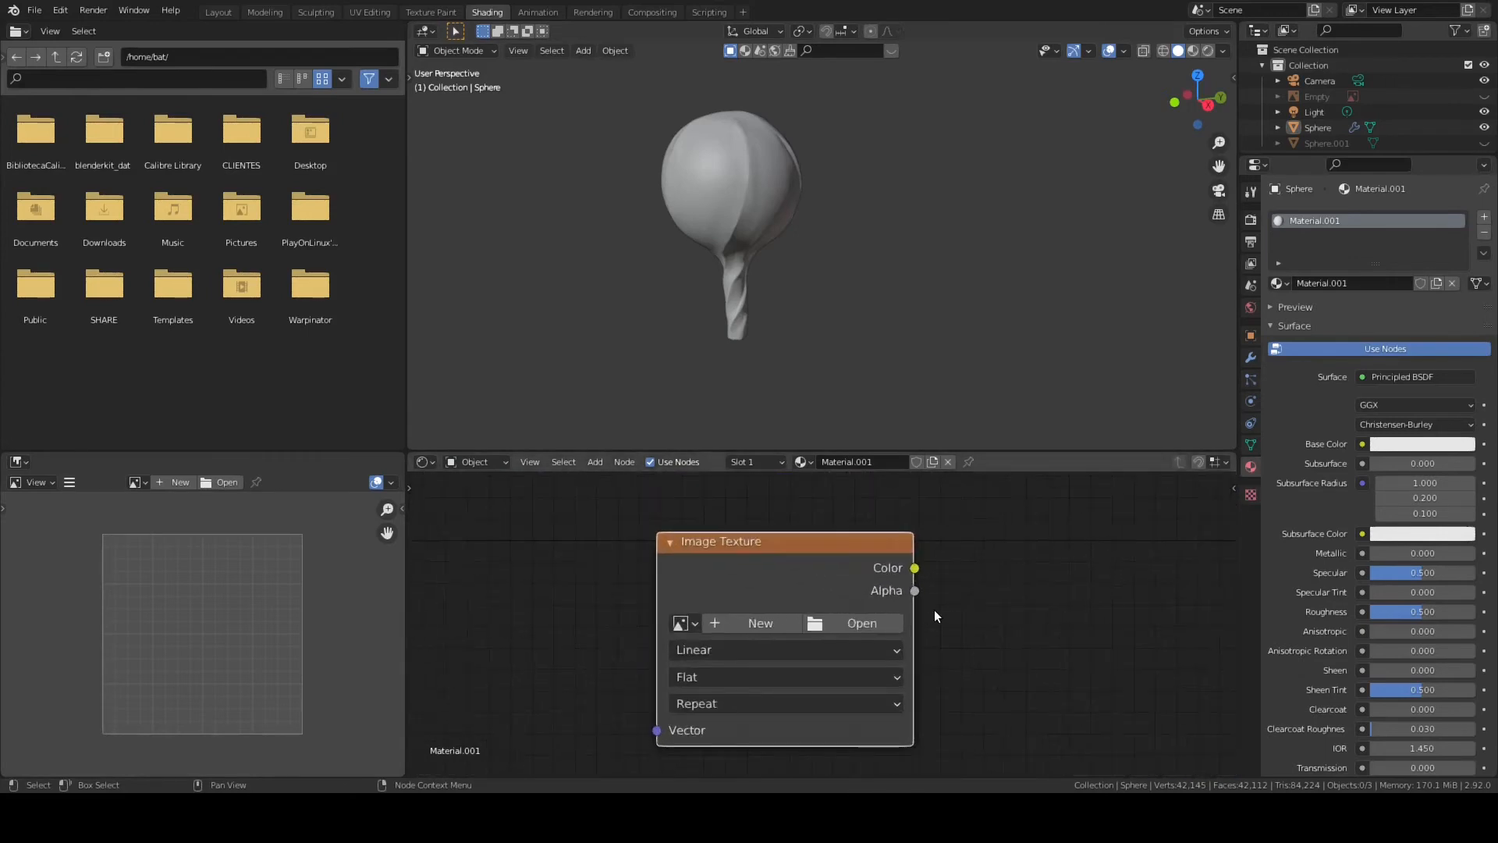
pyautogui.click(685, 623)
pyautogui.click(753, 419)
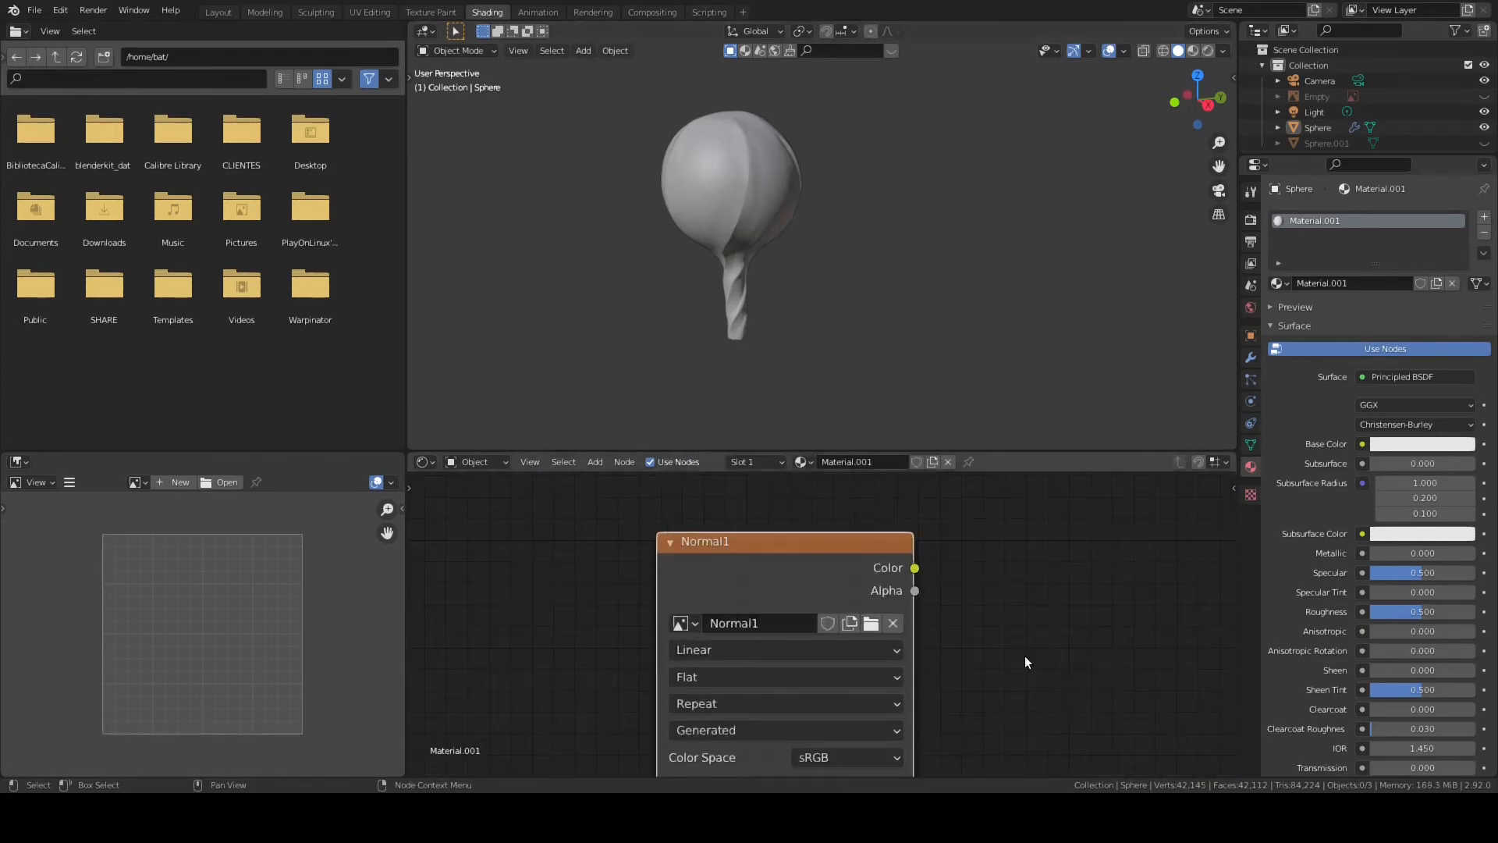
pyautogui.scroll(-1, 1026, 661)
pyautogui.moveTo(1019, 647); pyautogui.dragTo(944, 645, button='middle')
pyautogui.click(671, 710)
pyautogui.click(685, 629)
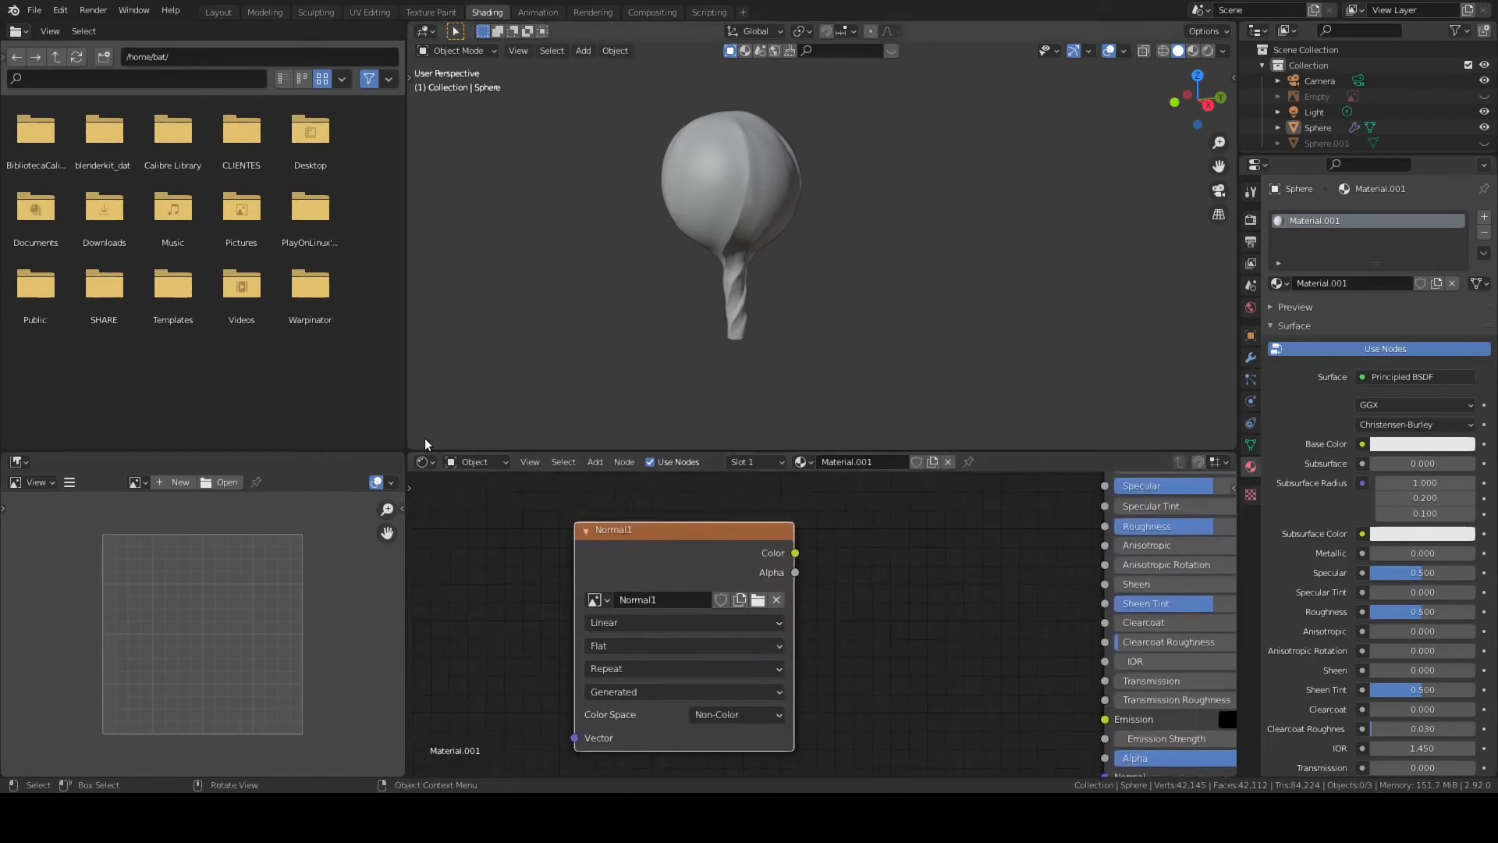
# - Select the wrapper mesh and enlarge the image and node editor areas with the Normal1 and Principled BSDF nodes in view
pyautogui.click(745, 205)
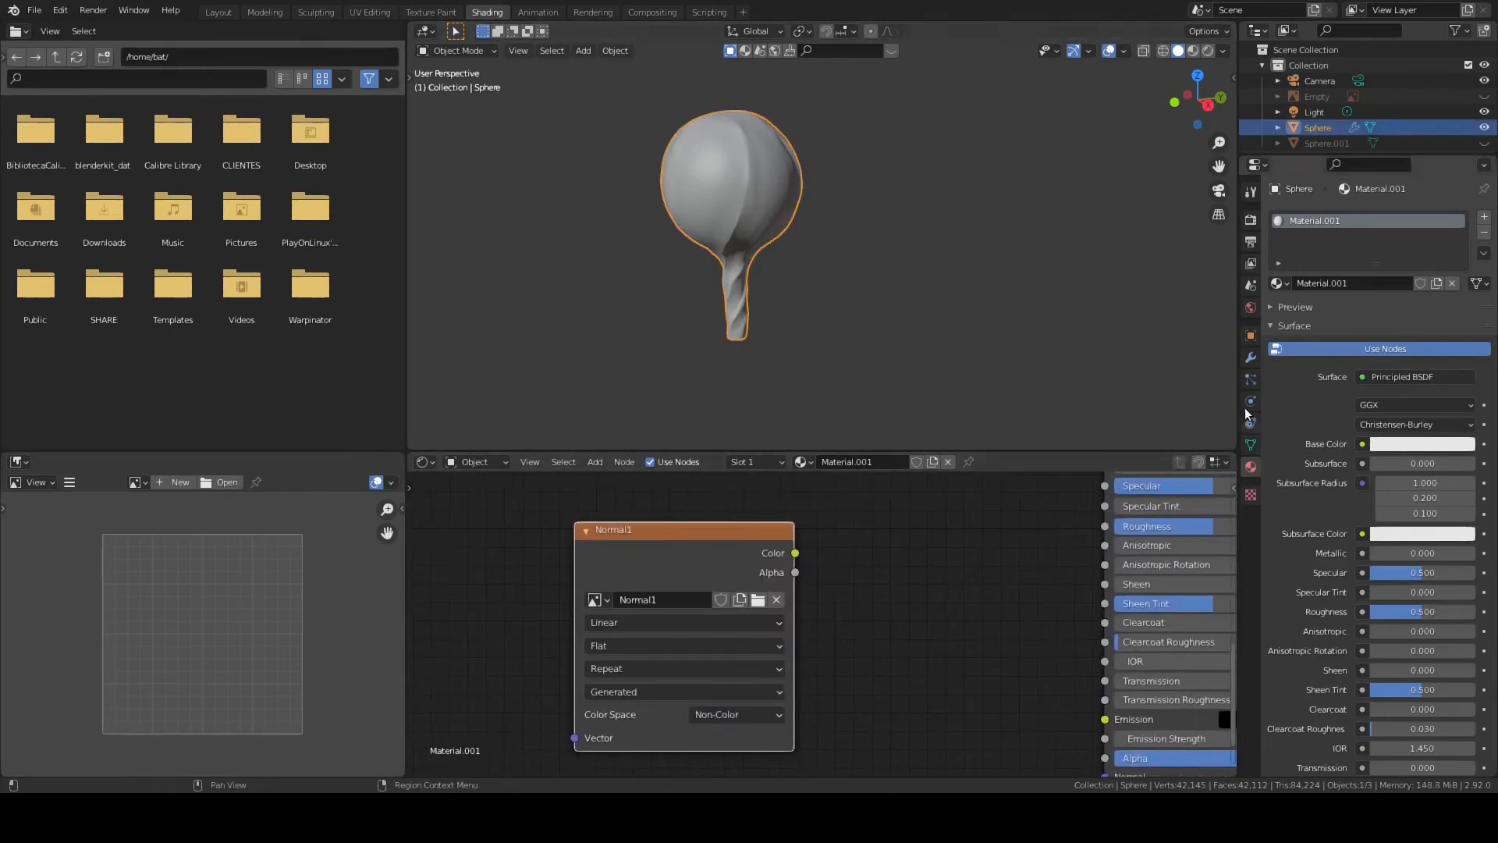
pyautogui.moveTo(406, 586); pyautogui.dragTo(537, 586)
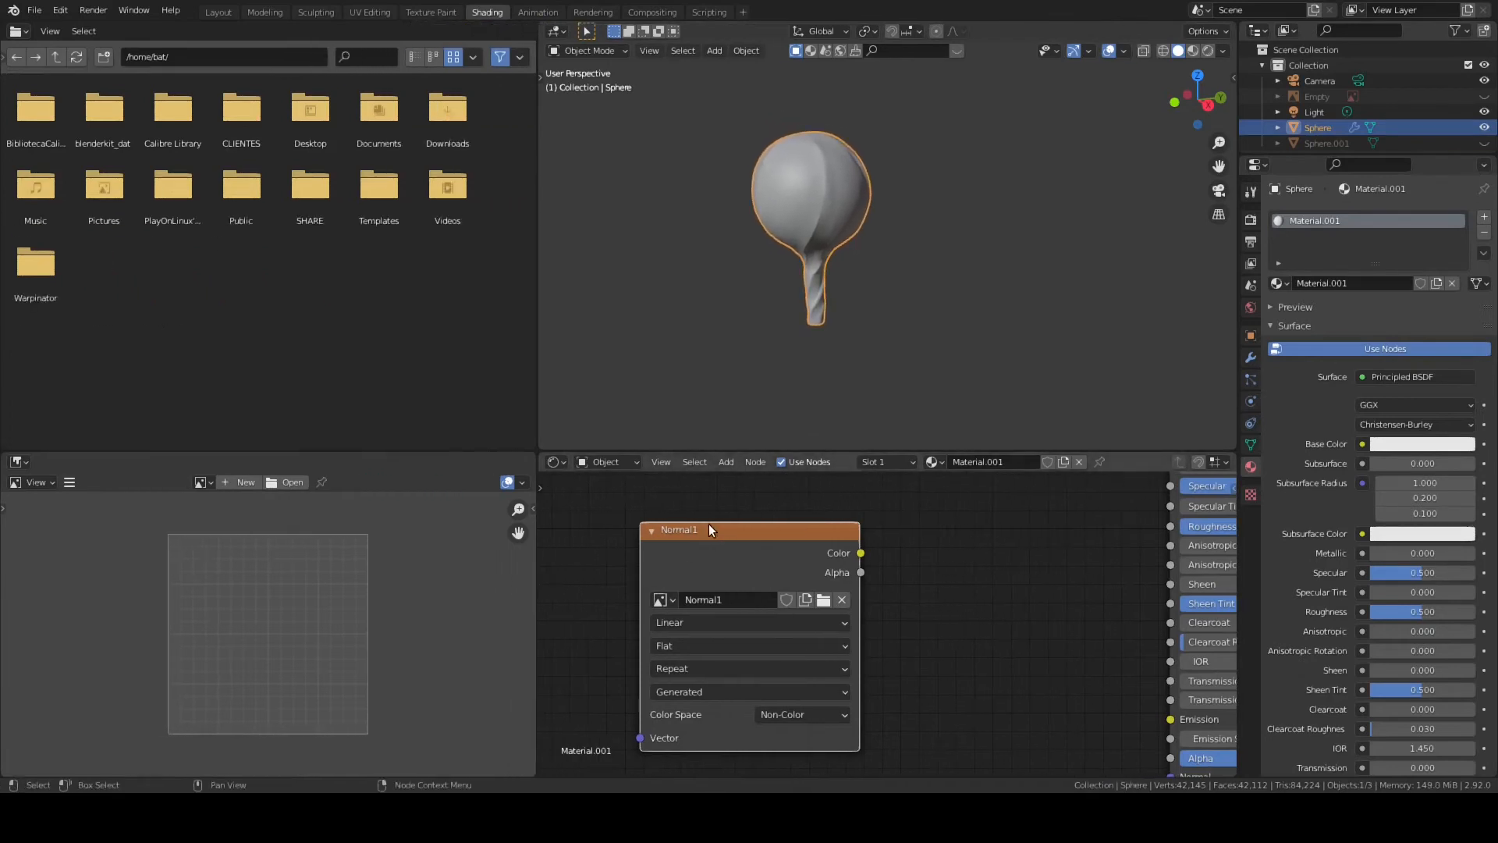
pyautogui.moveTo(521, 452); pyautogui.dragTo(521, 360)
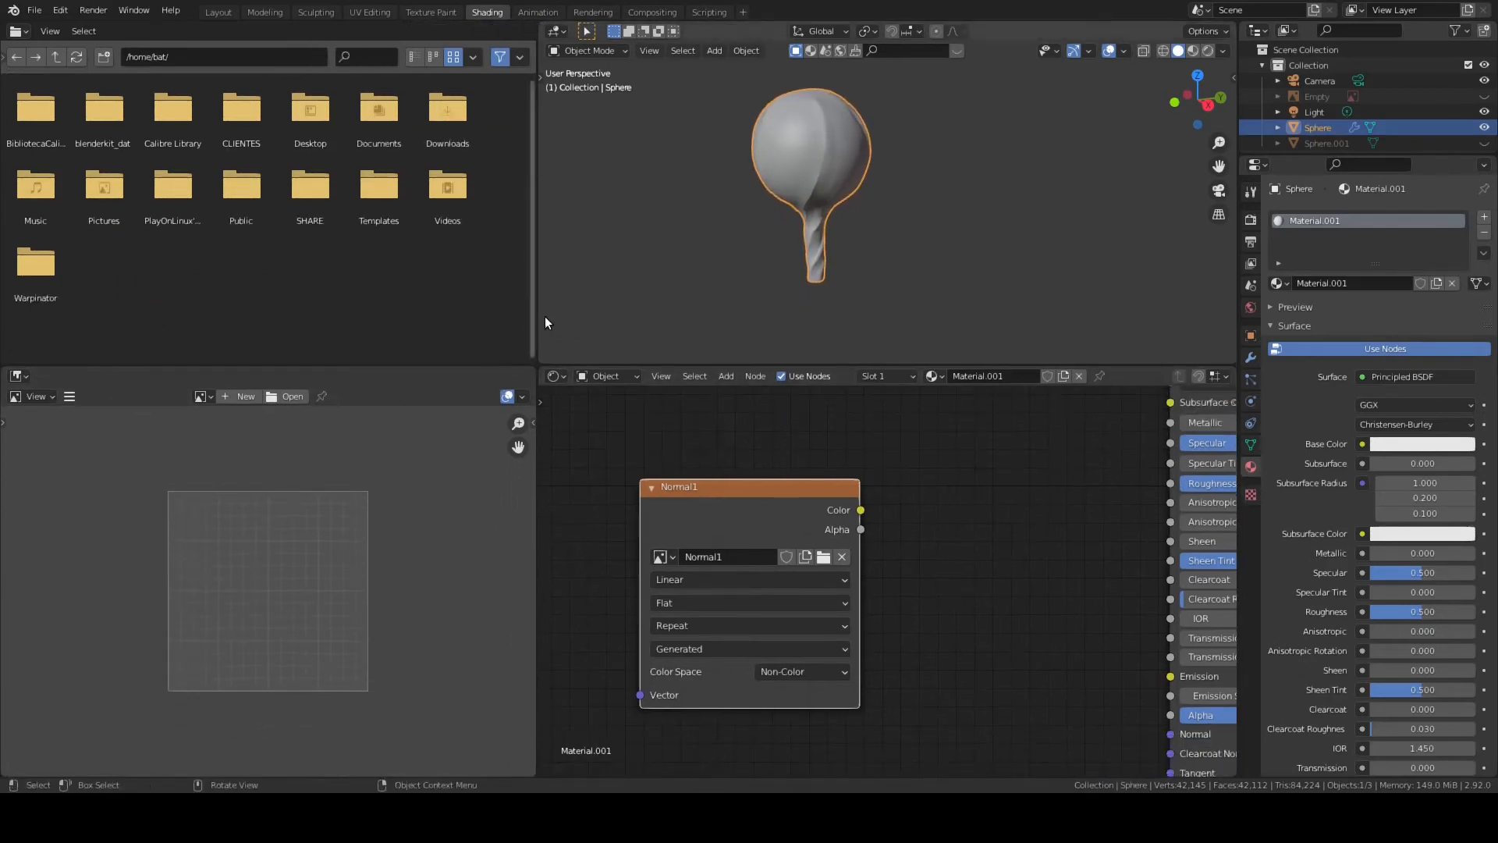
pyautogui.scroll(-3, 963, 579)
pyautogui.moveTo(964, 578); pyautogui.dragTo(833, 611, button='middle')
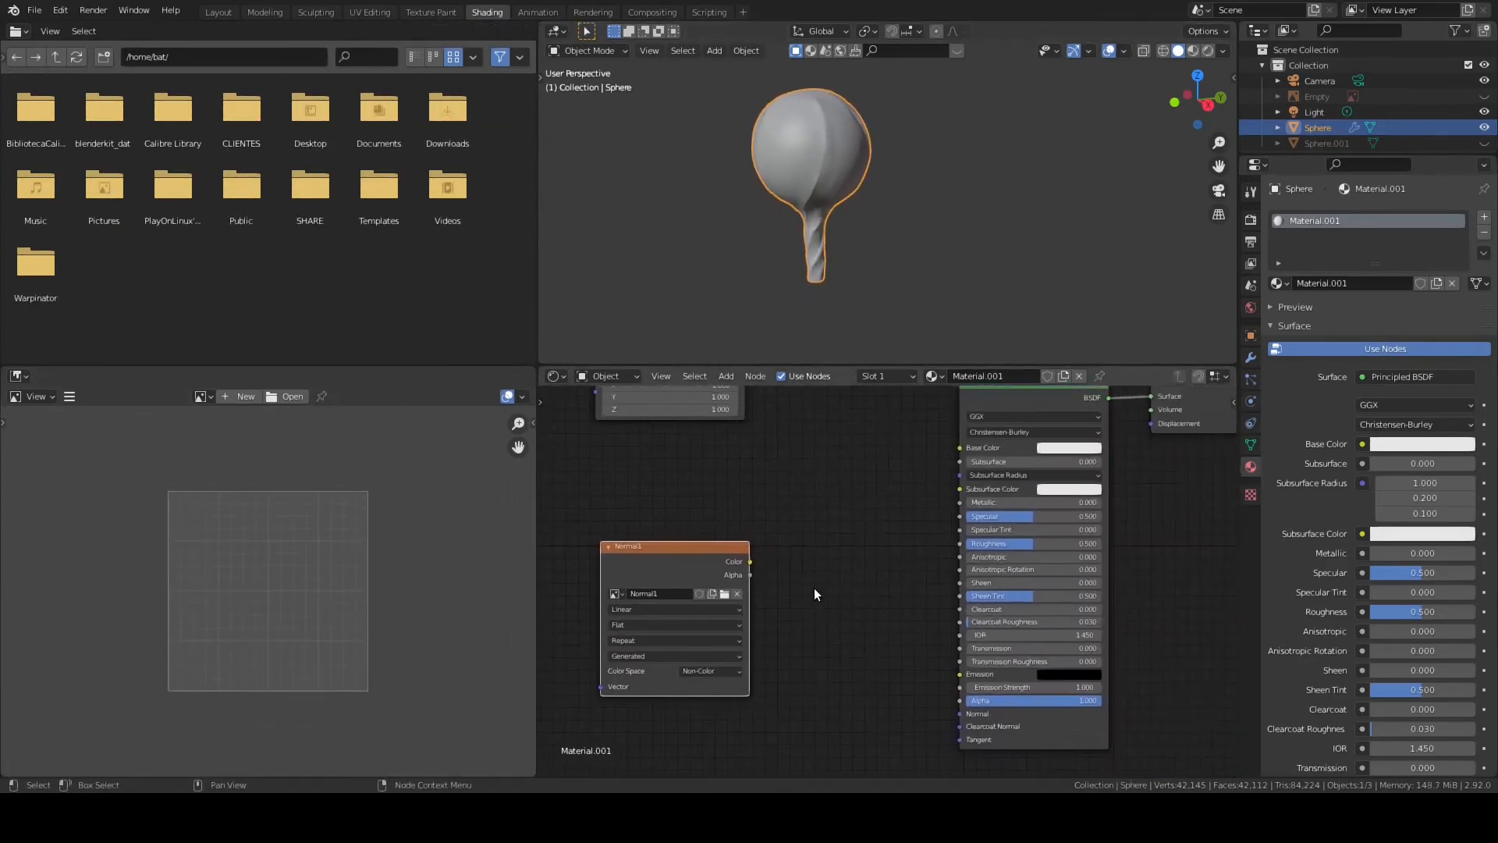
pyautogui.moveTo(1181, 514); pyautogui.dragTo(1149, 514, button='middle')
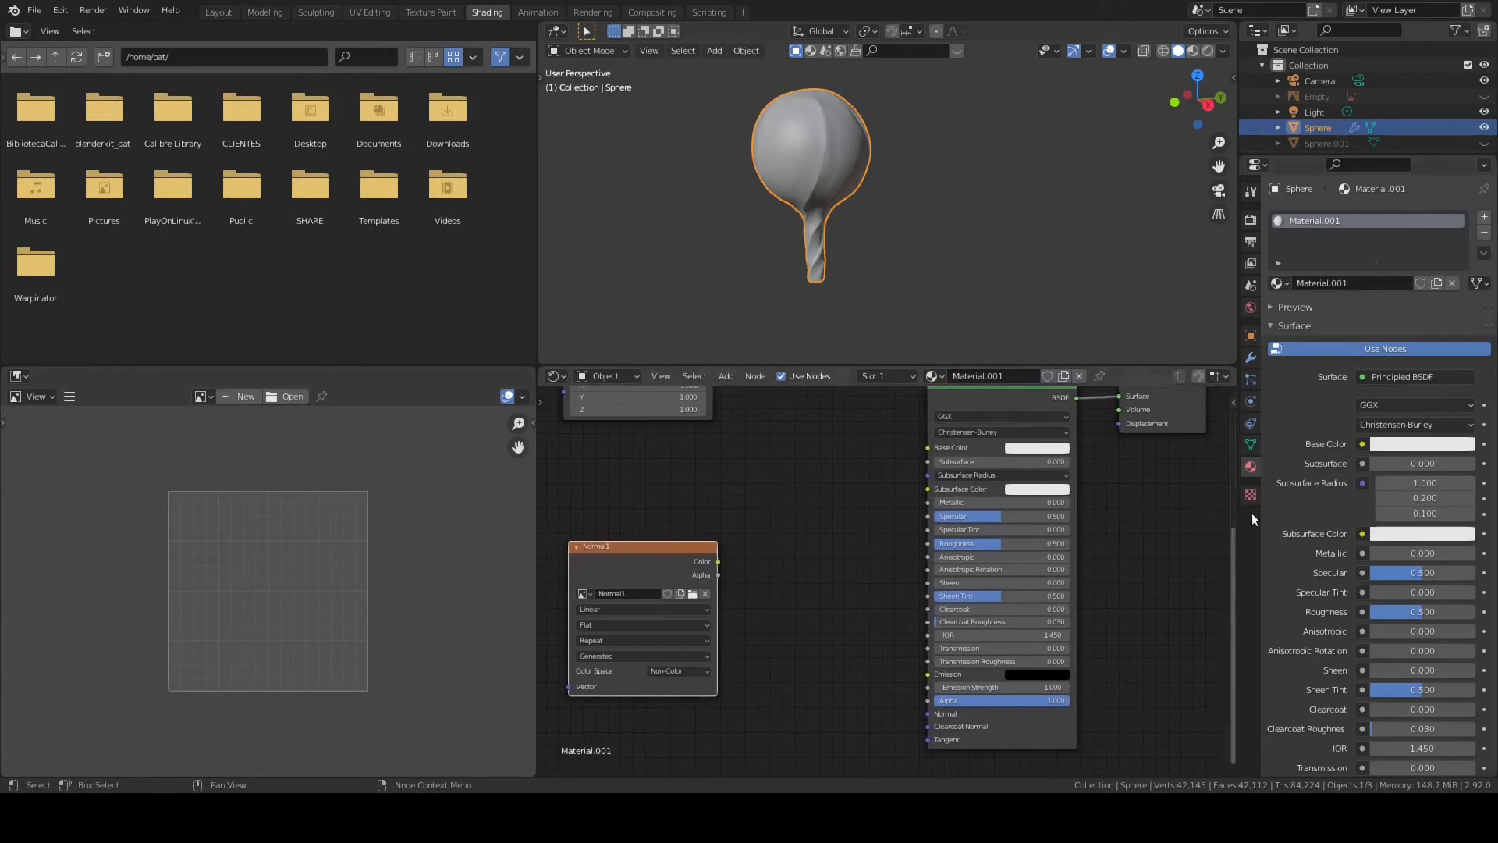
# - Set the render engine to Cycles and display the mesh in material preview after trying rendered shading
pyautogui.click(1250, 241)
pyautogui.click(1251, 220)
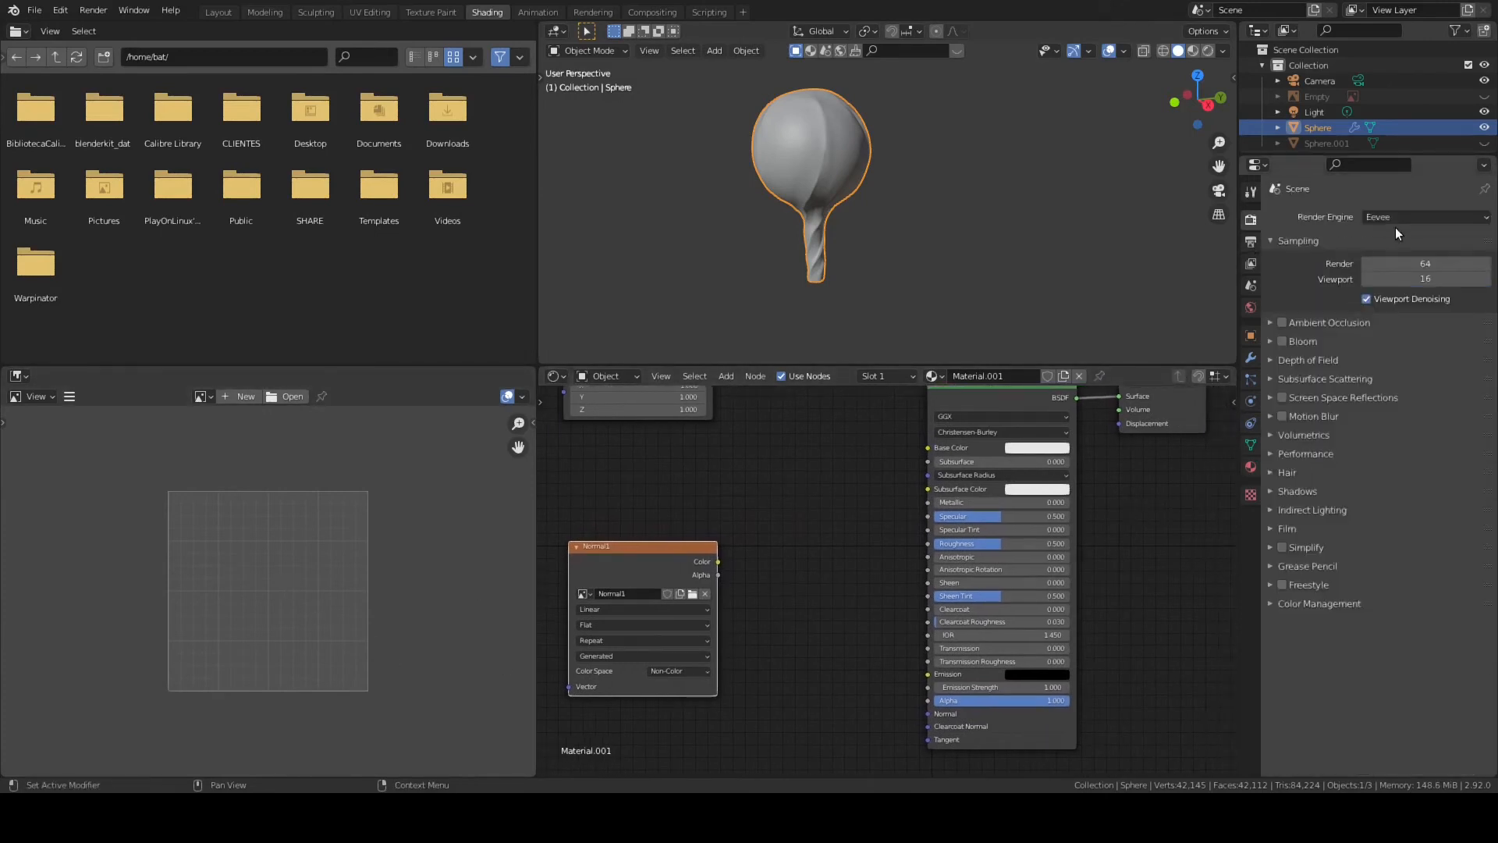
pyautogui.click(1397, 220)
pyautogui.click(1411, 270)
pyautogui.click(1192, 51)
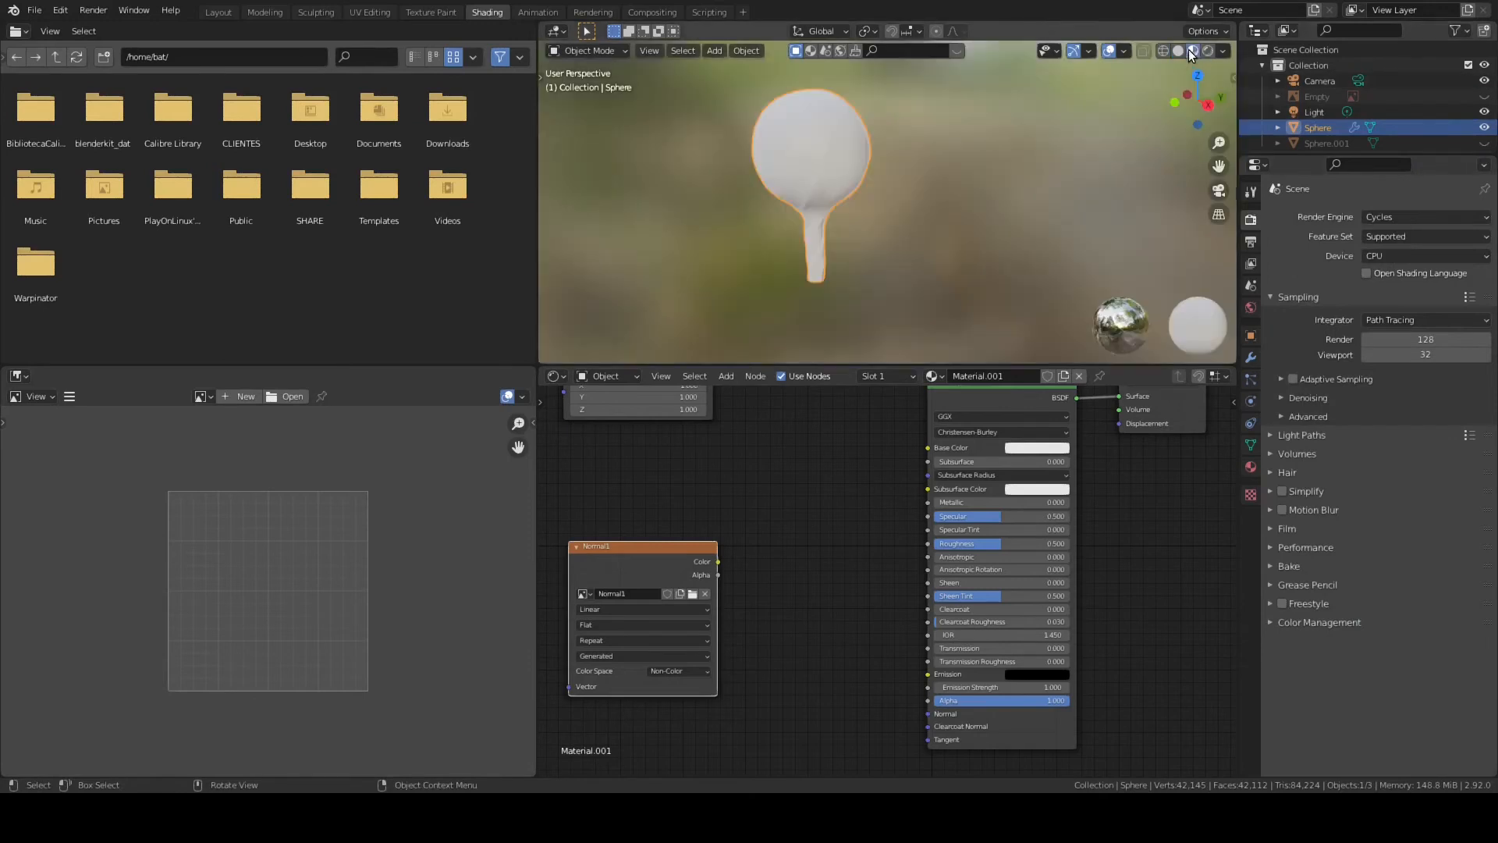
pyautogui.click(1208, 51)
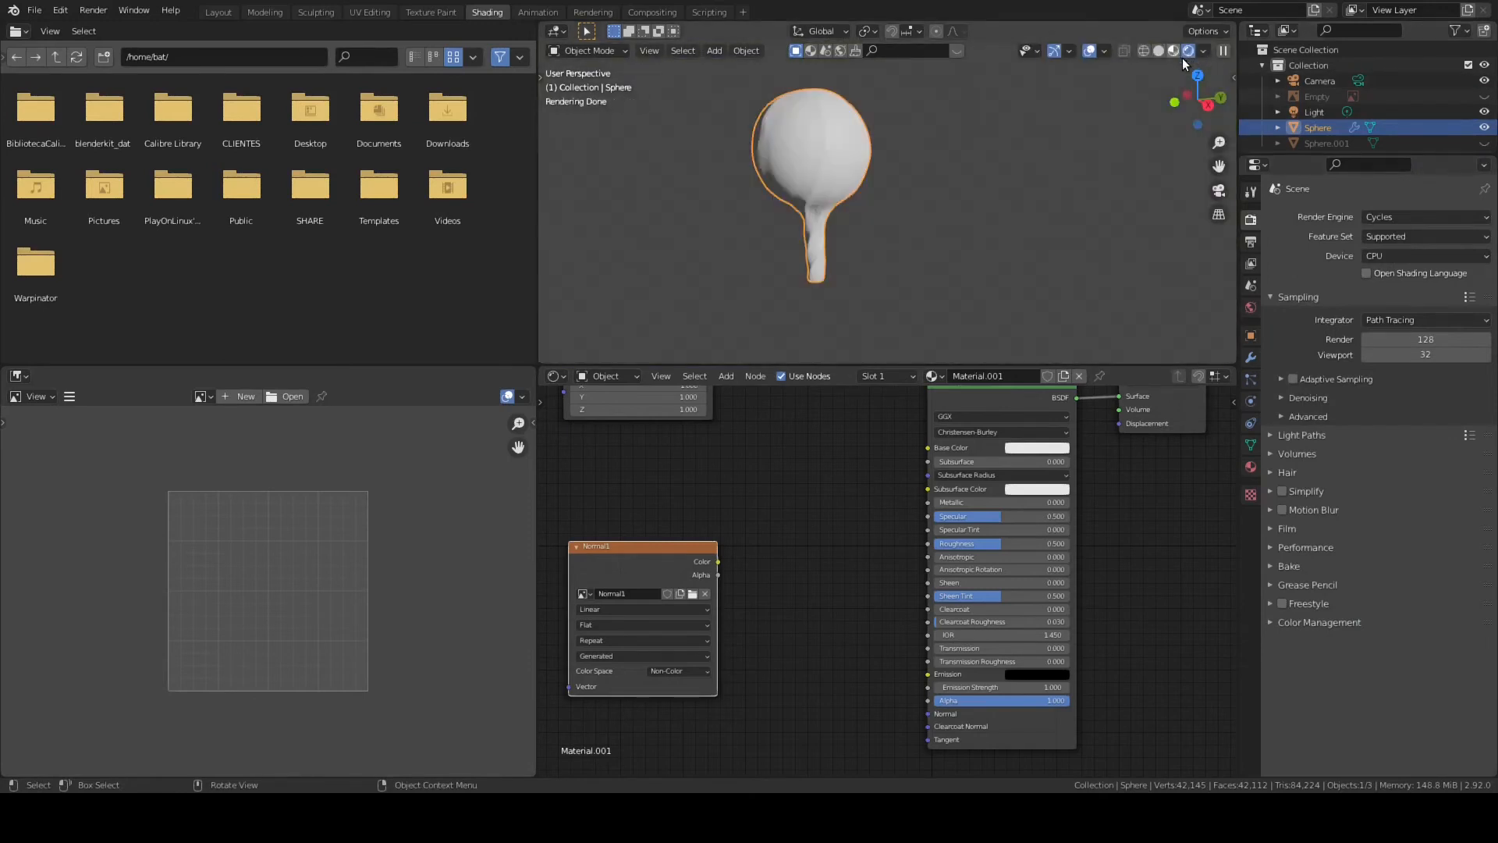
pyautogui.click(1173, 51)
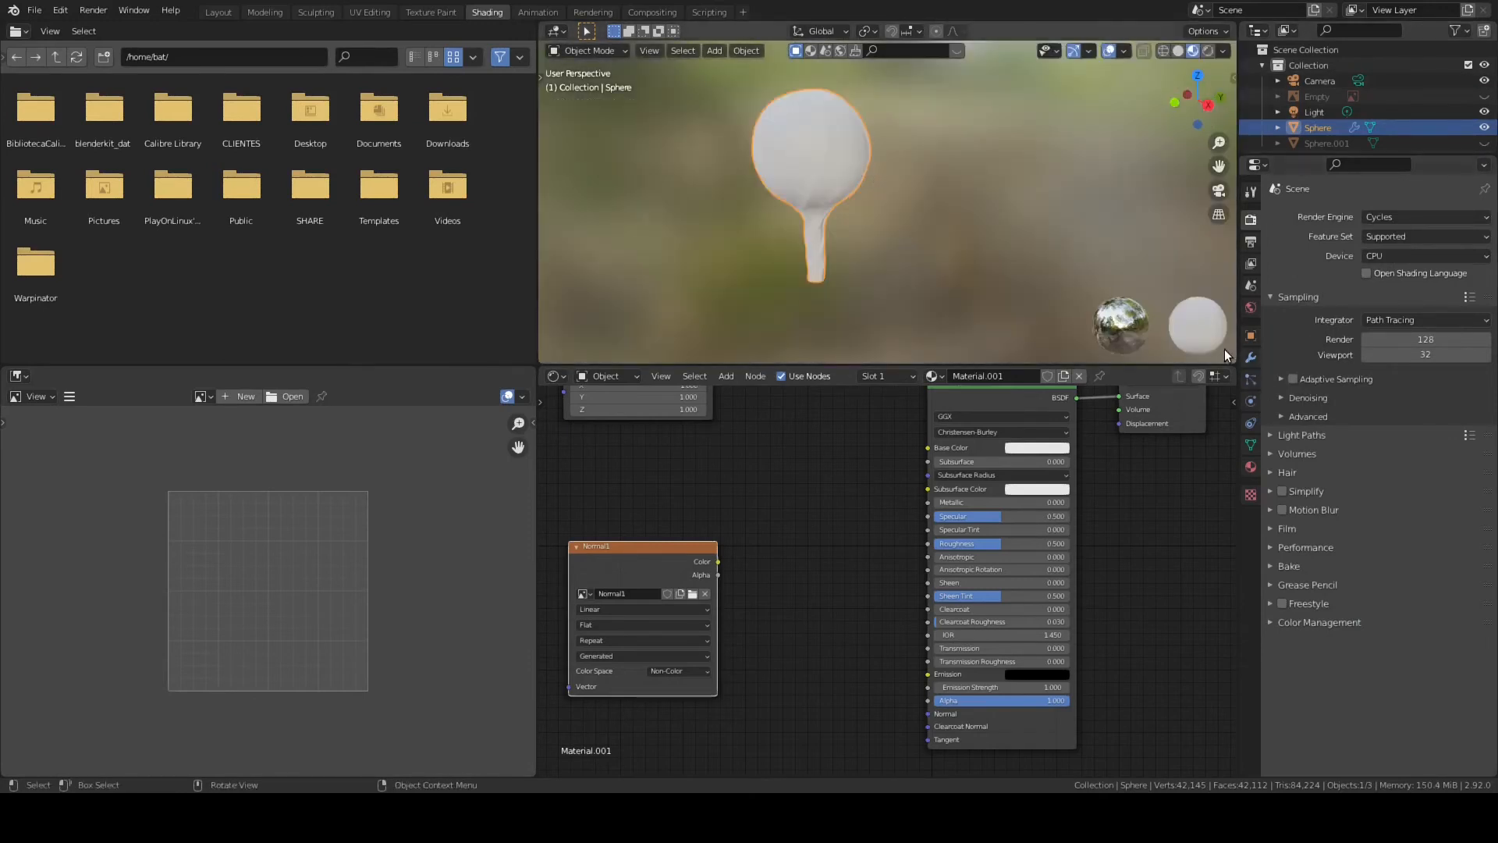
# - Set the wrapper's Multires modifier to viewport level 0 and sculpt level 2
pyautogui.click(1251, 359)
pyautogui.click(1358, 268)
pyautogui.click(1358, 268)
pyautogui.click(1358, 268)
pyautogui.click(1360, 284)
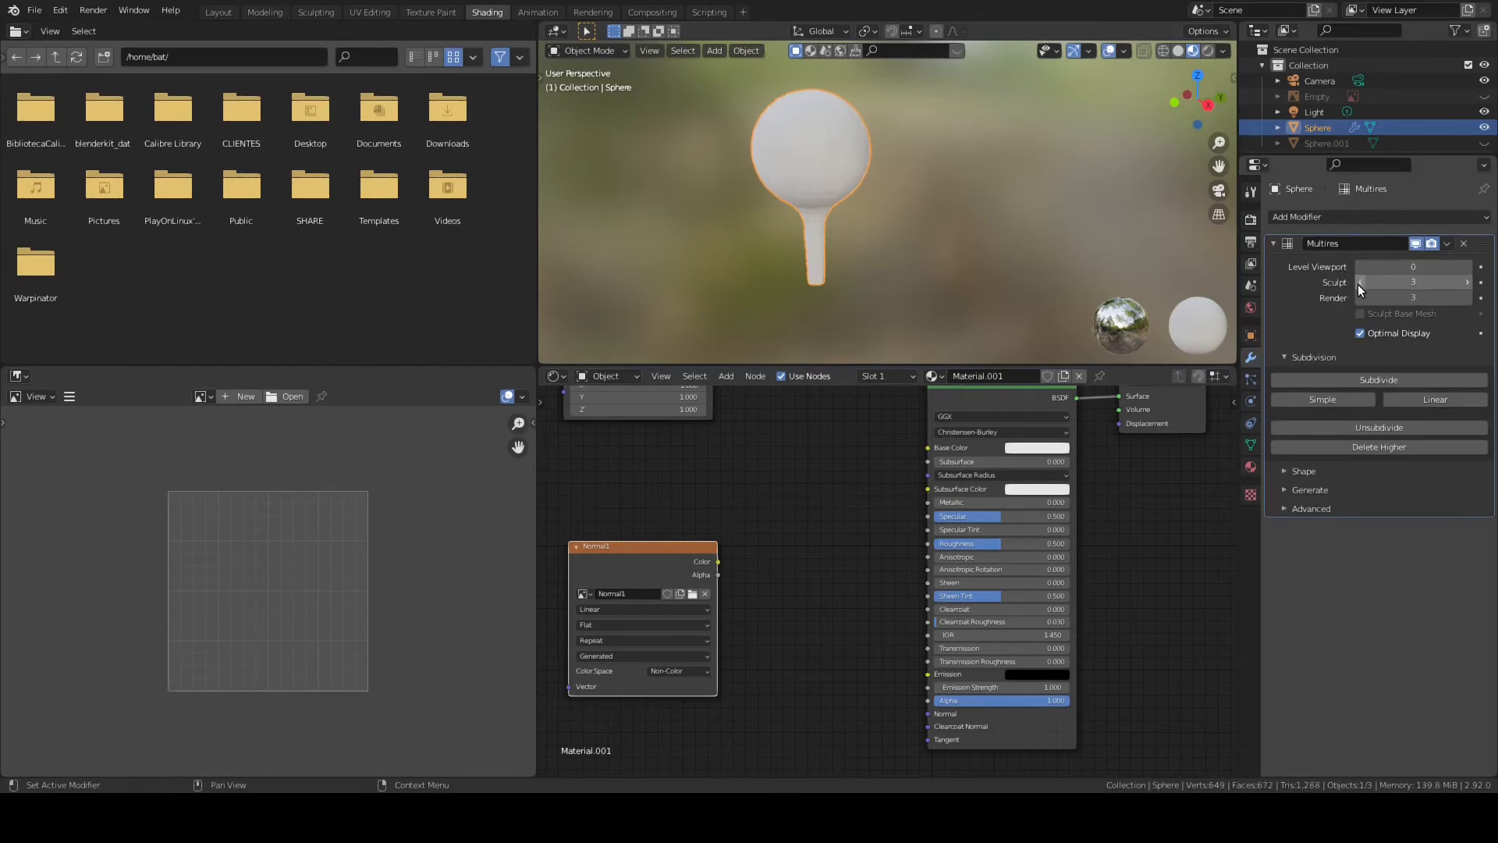
pyautogui.scroll(5, 903, 164)
pyautogui.scroll(-3, 890, 153)
pyautogui.moveTo(870, 139)
pyautogui.keyDown('shift'); pyautogui.mouseDown(button='middle')
pyautogui.moveTo(973, 209)
pyautogui.moveTo(952, 182)
pyautogui.mouseUp(button='middle'); pyautogui.keyUp('shift')
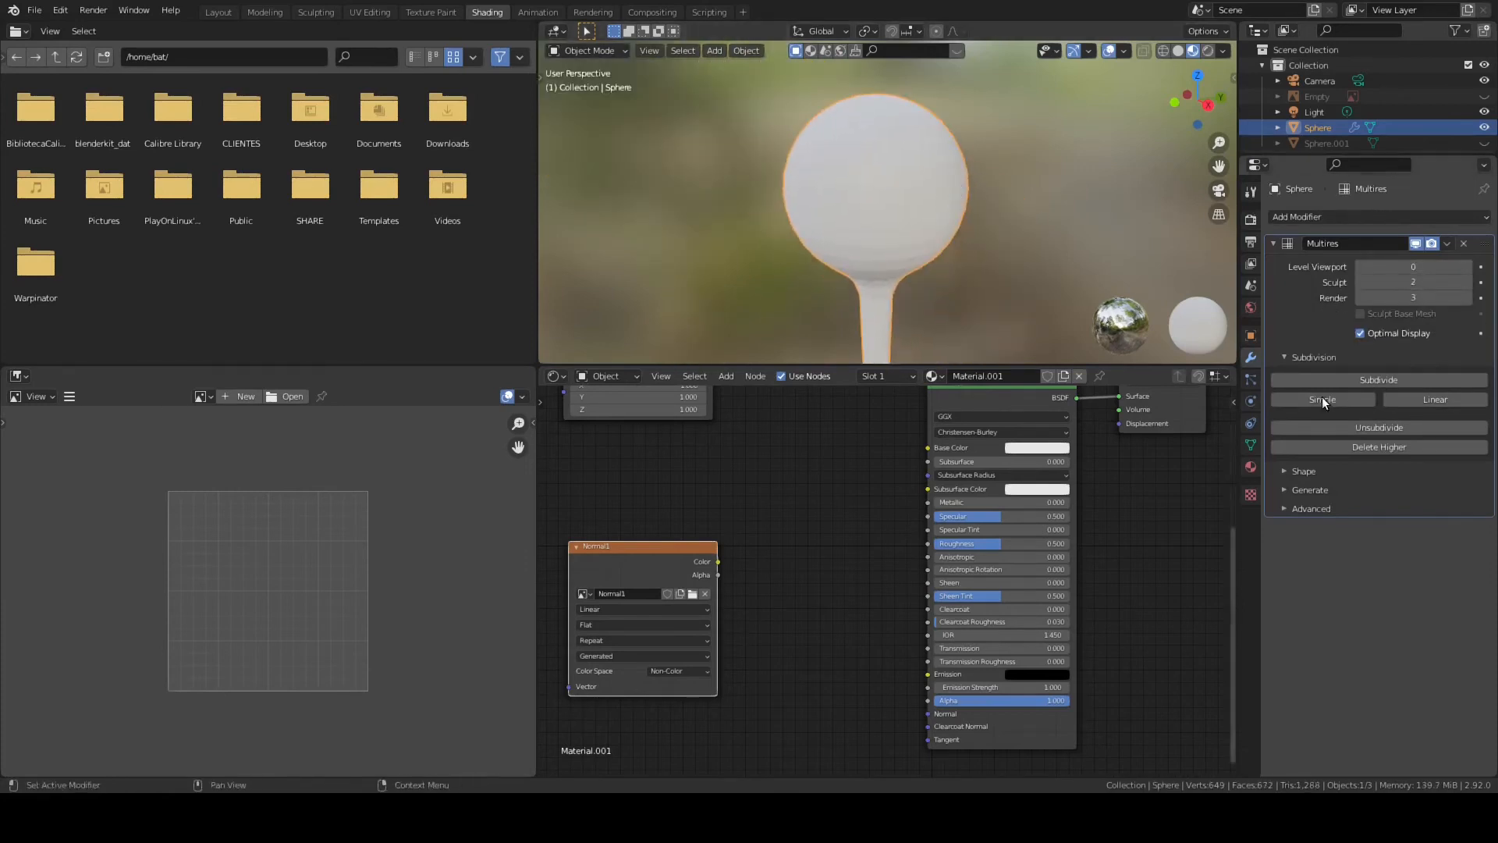
# - Set the Cycles render device to GPU Compute
pyautogui.click(1251, 444)
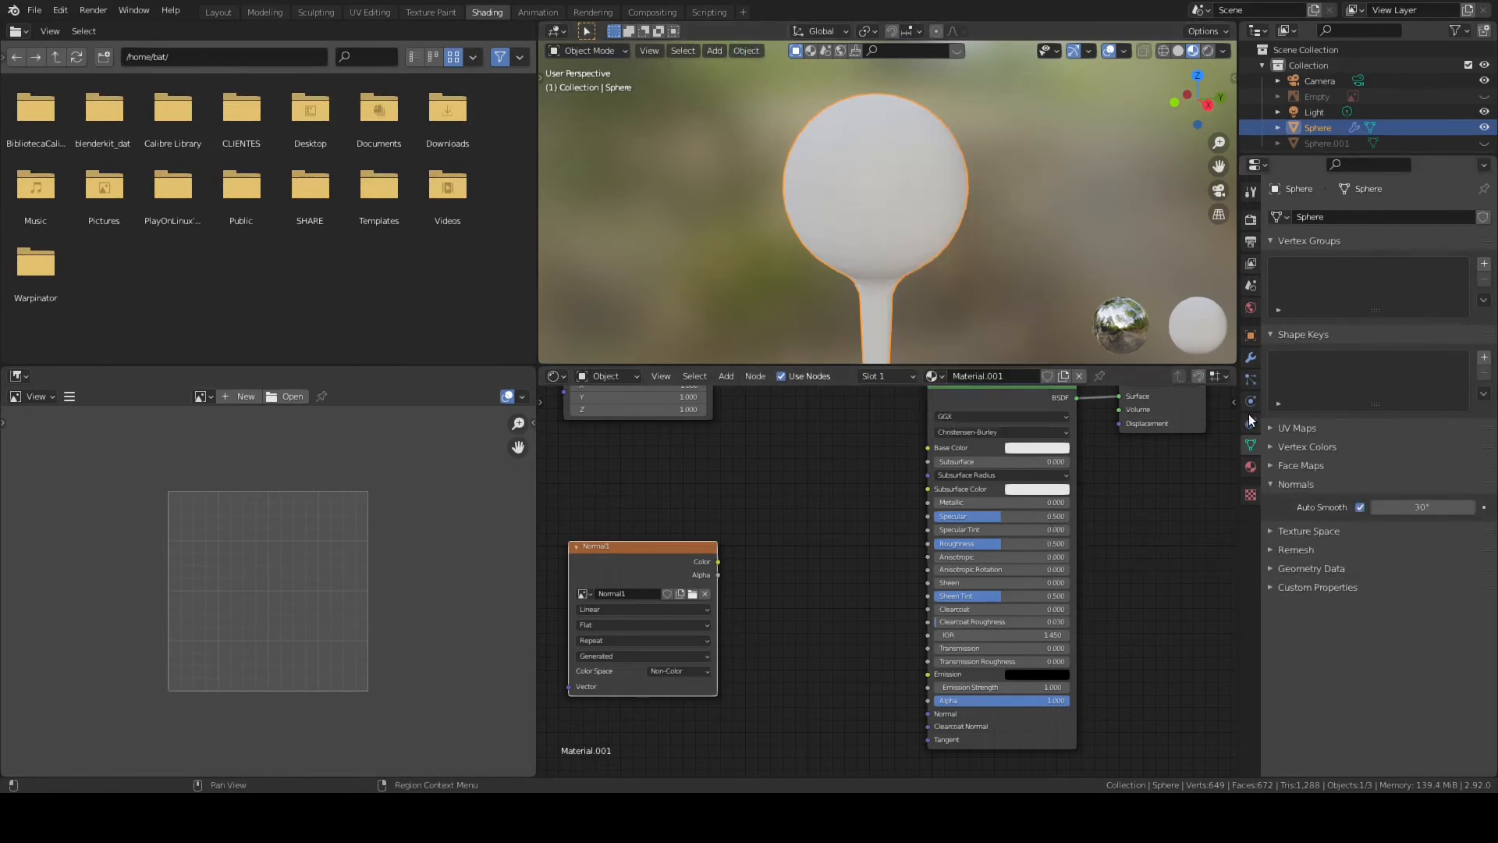
pyautogui.click(1251, 220)
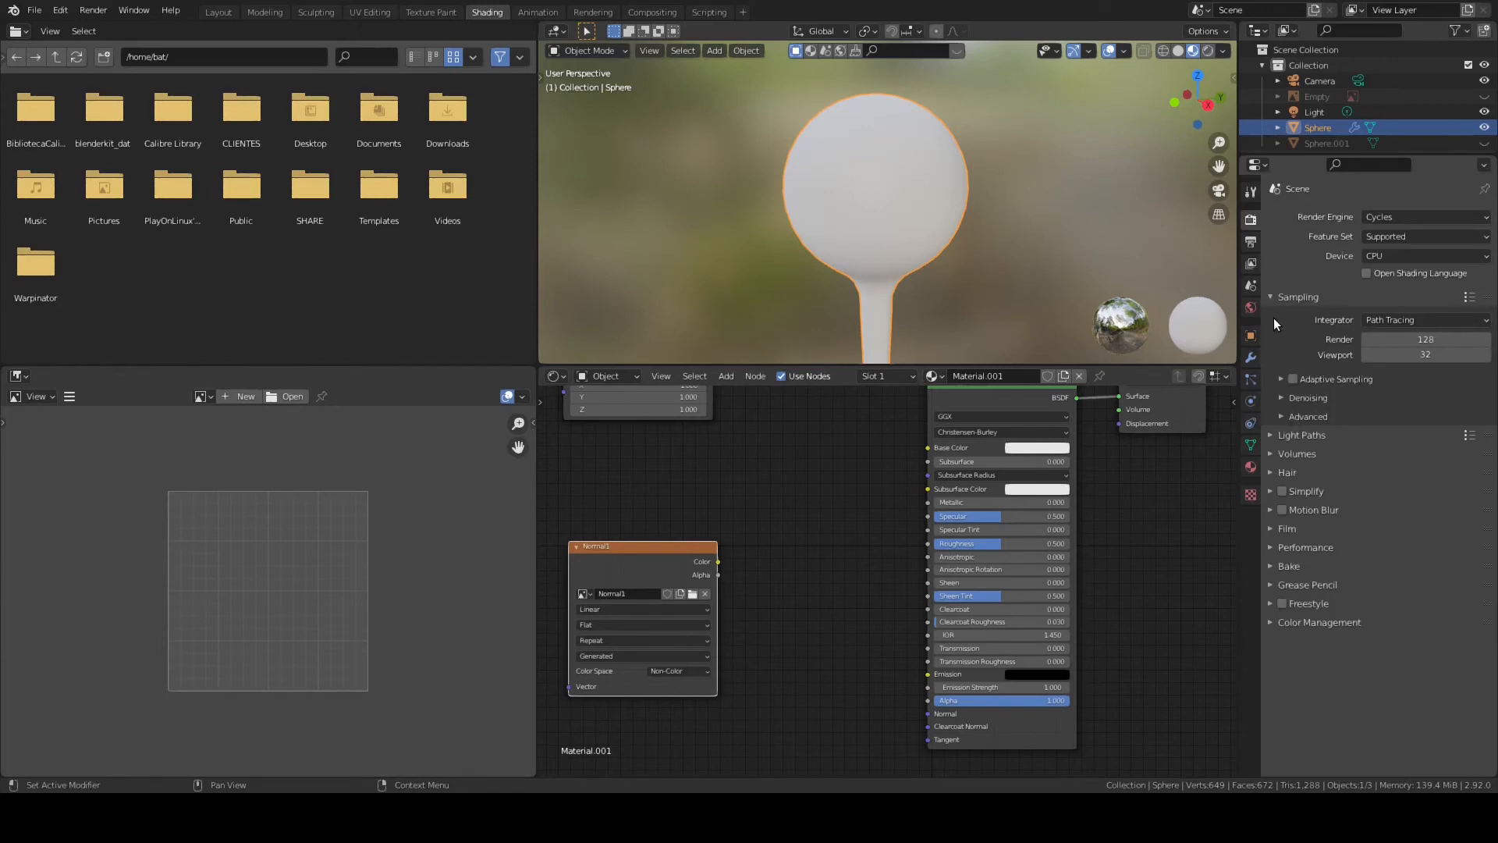
pyautogui.click(1386, 256)
pyautogui.click(1397, 290)
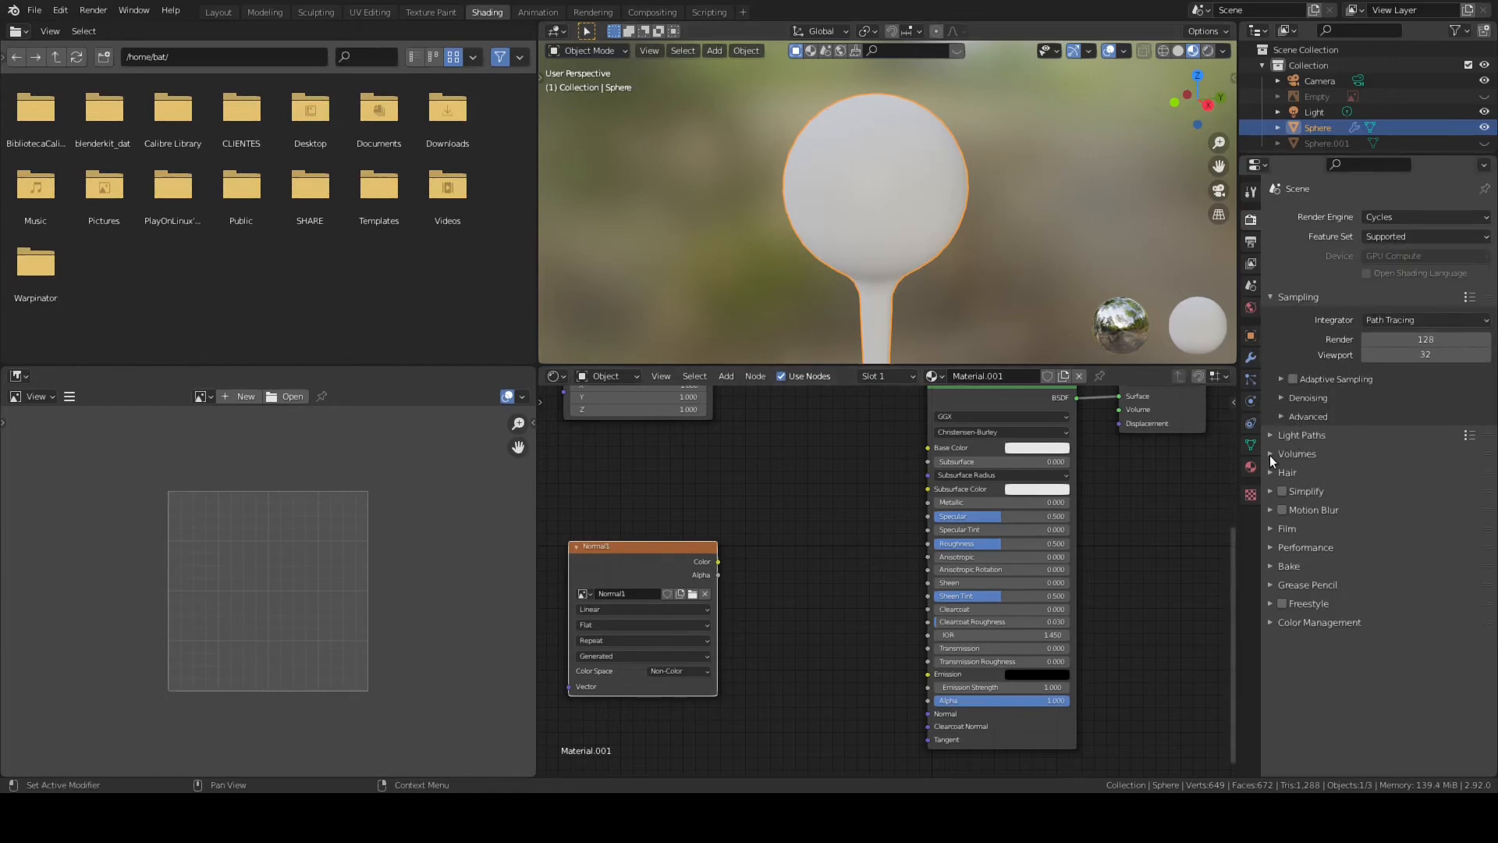
# - Configure baking from Multires with the Normals bake type and a 9 px margin
pyautogui.click(1266, 563)
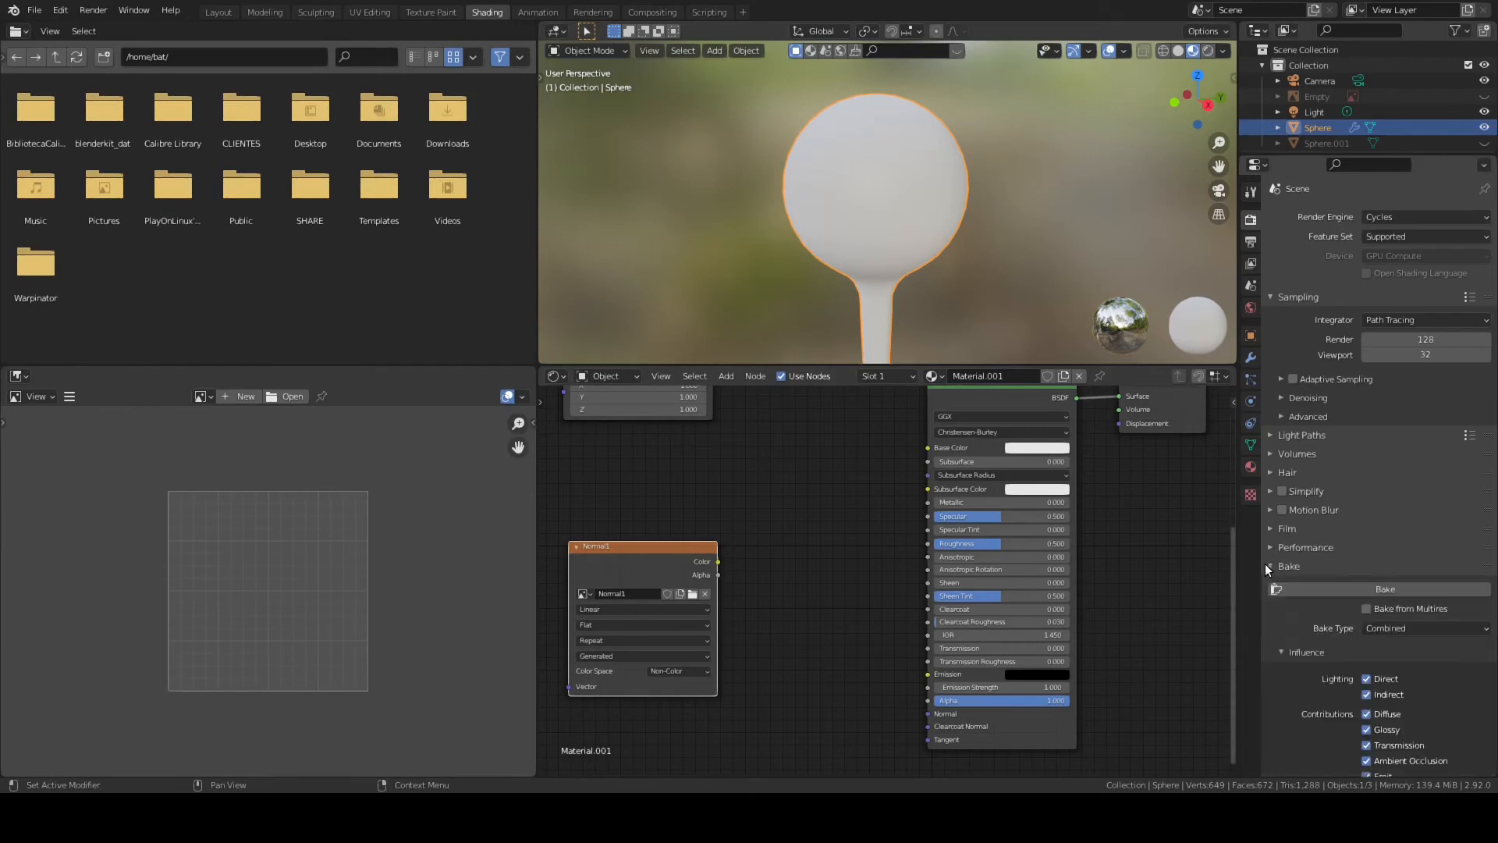
pyautogui.scroll(-2, 1373, 560)
pyautogui.scroll(2, 1353, 559)
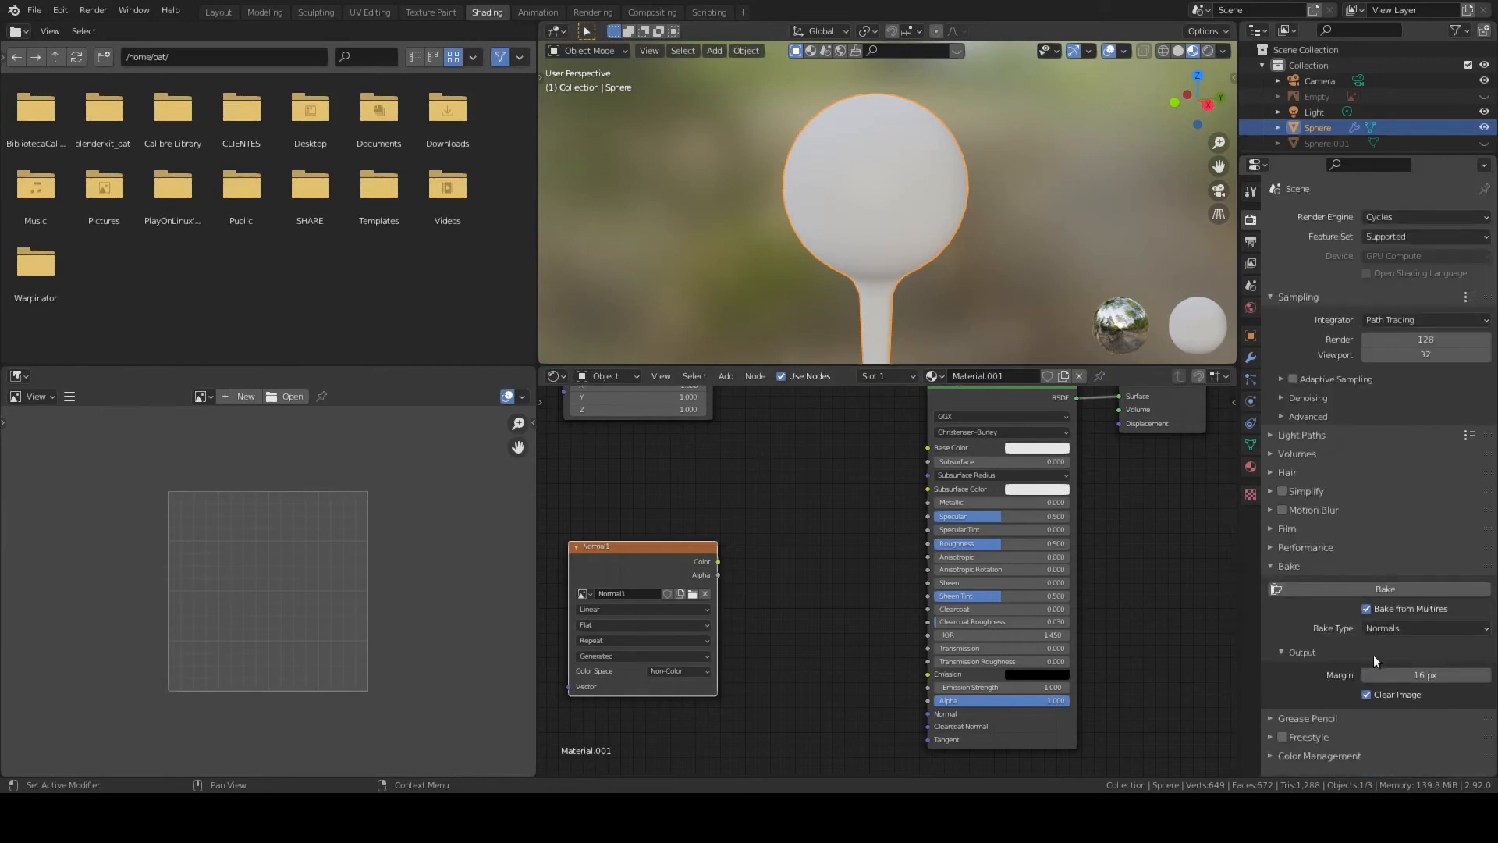
pyautogui.moveTo(1417, 675); pyautogui.dragTo(1381, 674)
# - Bring the Normal1 texture node closer in view and display the Normal1 image in the image editor
pyautogui.scroll(1, 830, 635)
pyautogui.moveTo(755, 591); pyautogui.dragTo(856, 571, button='middle')
pyautogui.scroll(3, 888, 582)
pyautogui.scroll(1, 888, 582)
pyautogui.scroll(-2, 890, 587)
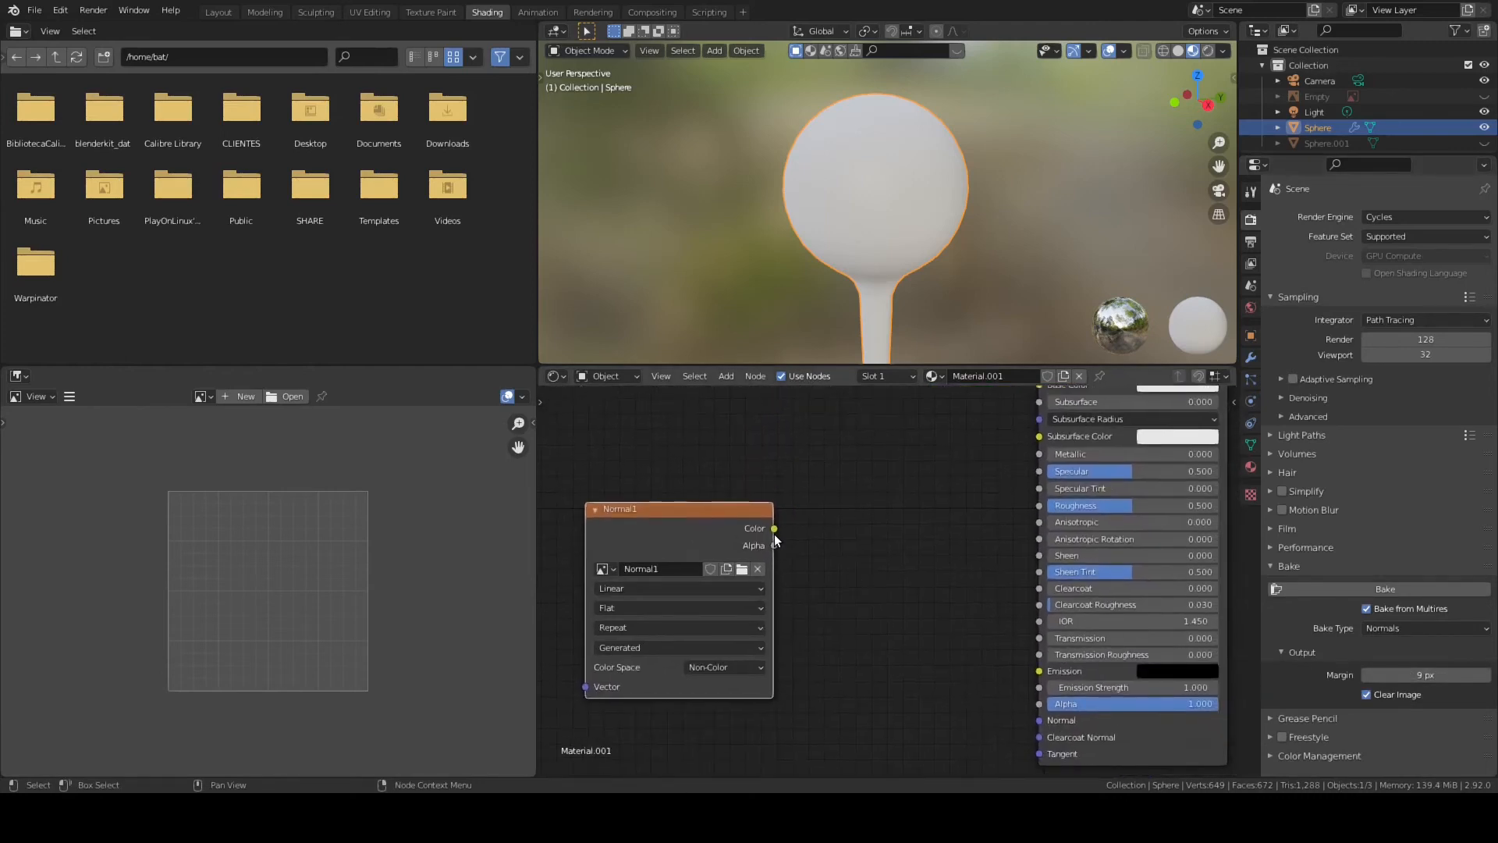
pyautogui.click(208, 396)
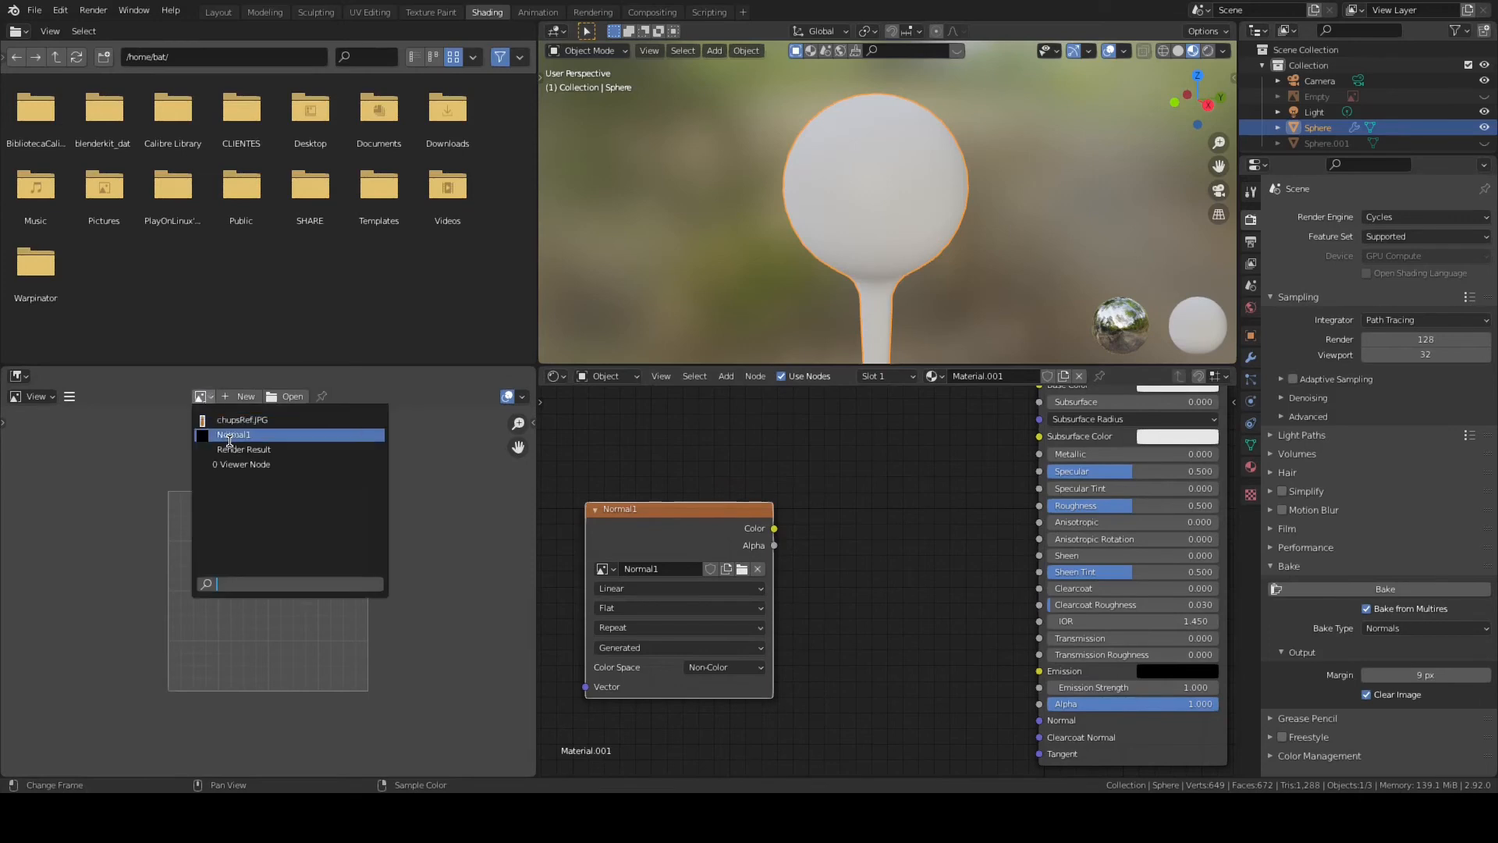
pyautogui.click(234, 434)
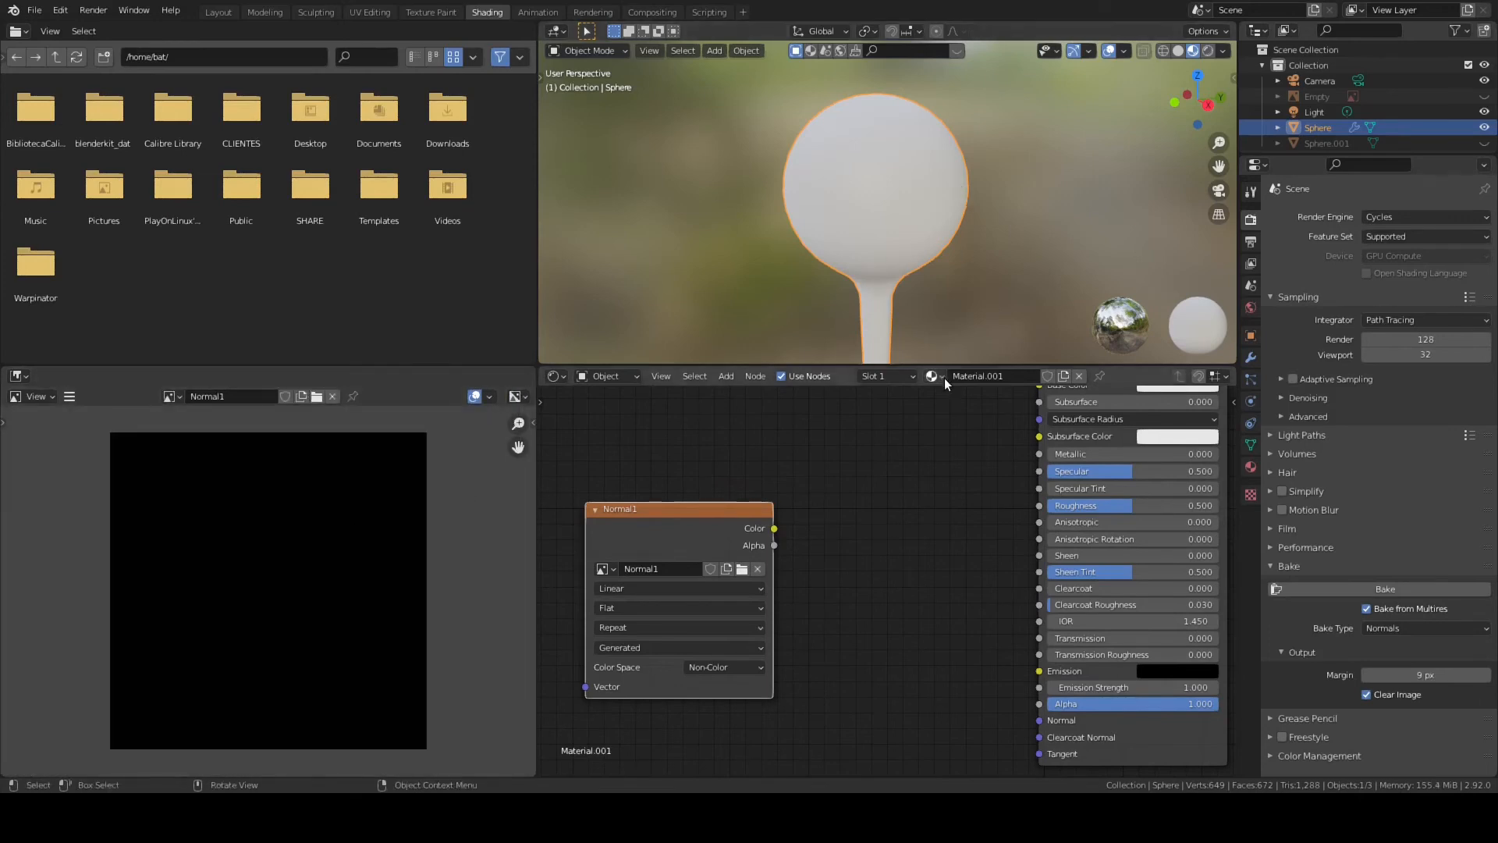
# - Make the 3D viewport taller and merge the file browser area into it
pyautogui.moveTo(944, 366); pyautogui.dragTo(947, 425)
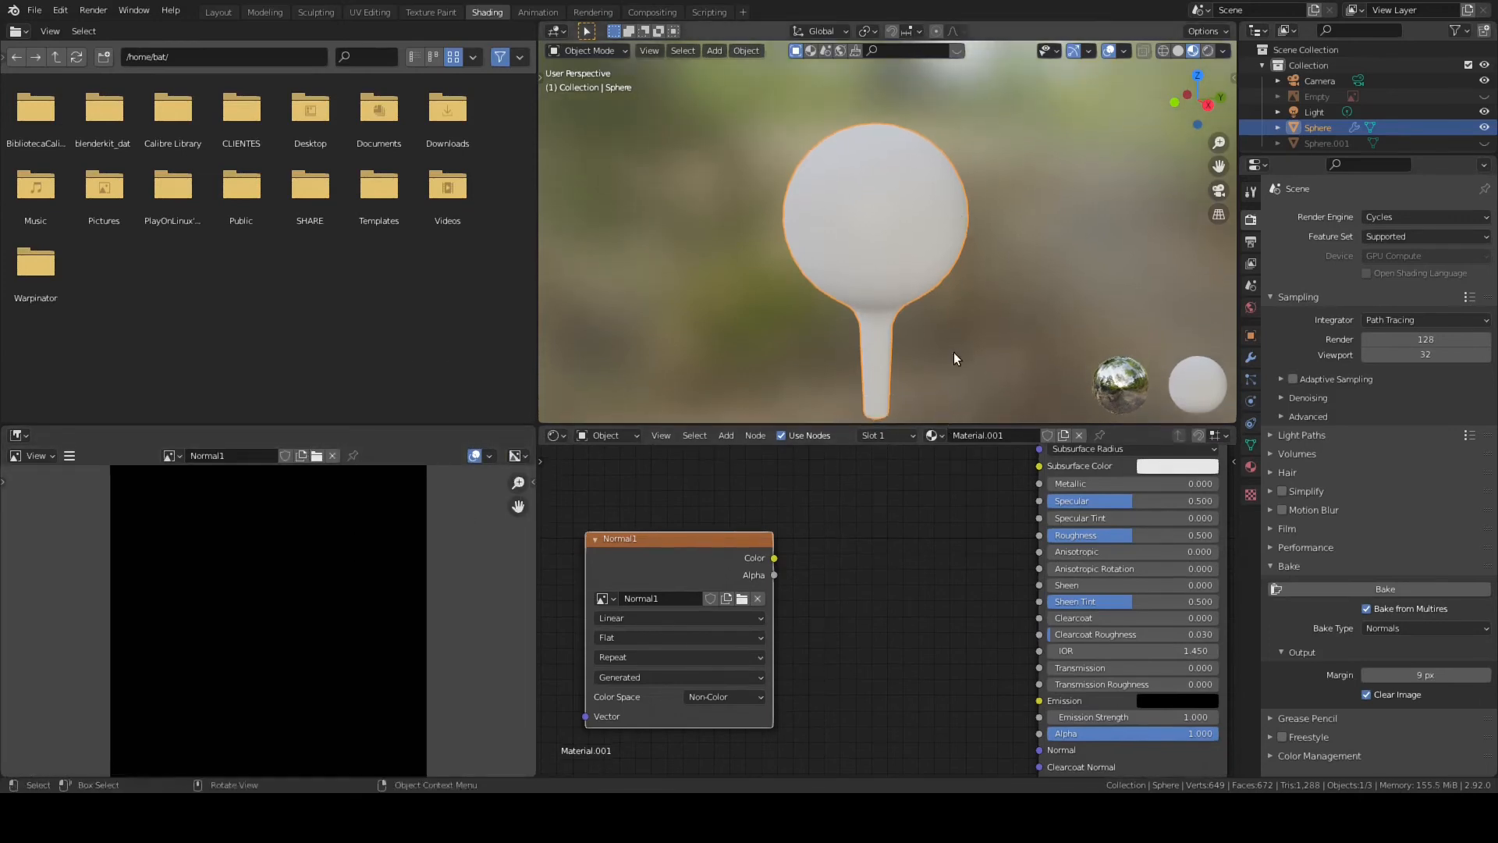
pyautogui.rightClick(537, 272)
pyautogui.click(515, 312)
pyautogui.click(512, 303)
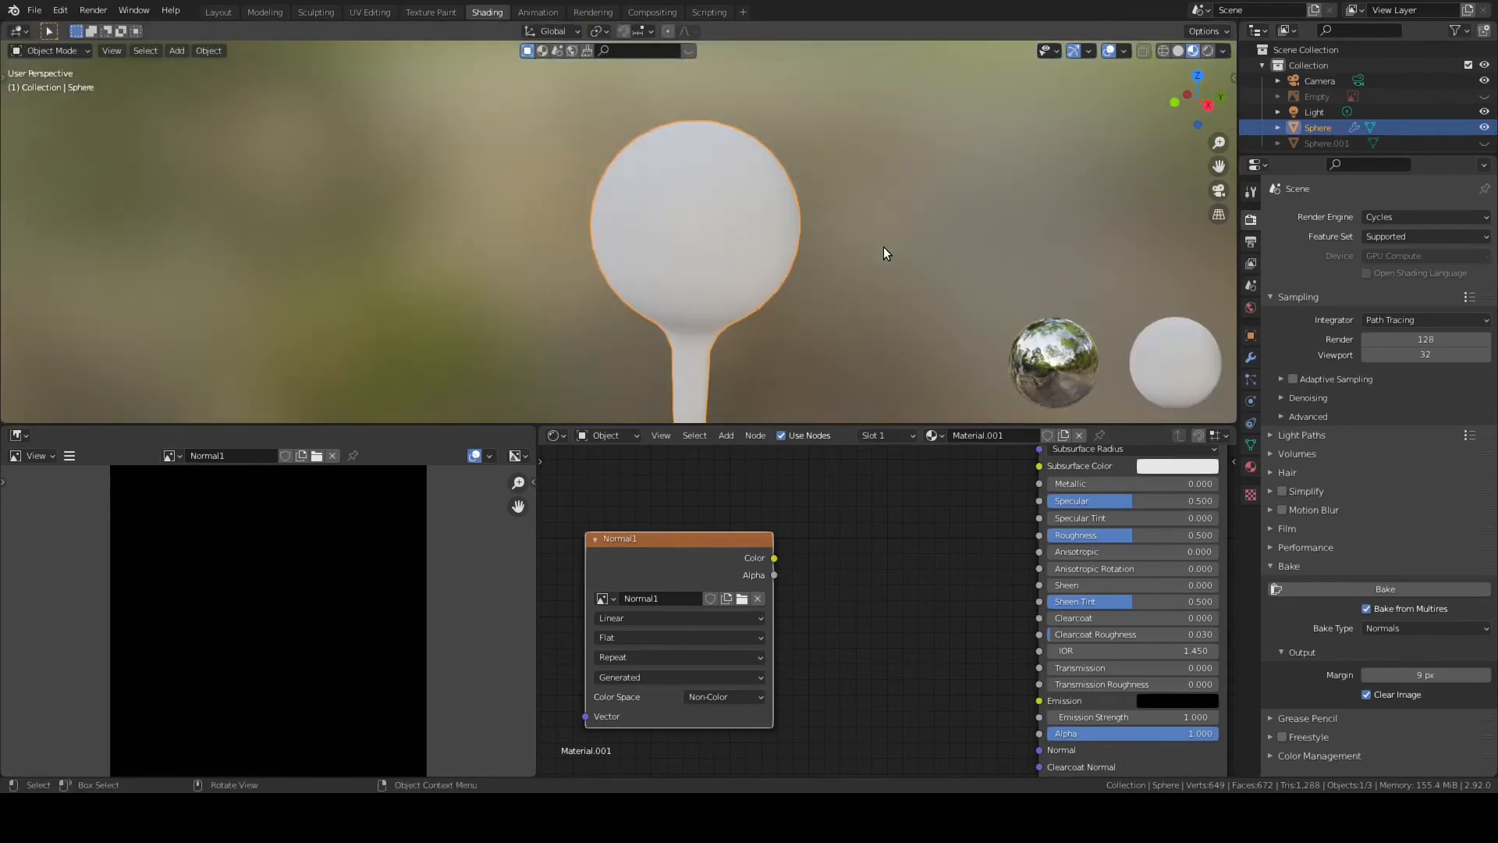
# - Bake the multires normals into the Normal1 image
pyautogui.moveTo(848, 559); pyautogui.dragTo(850, 529, button='middle')
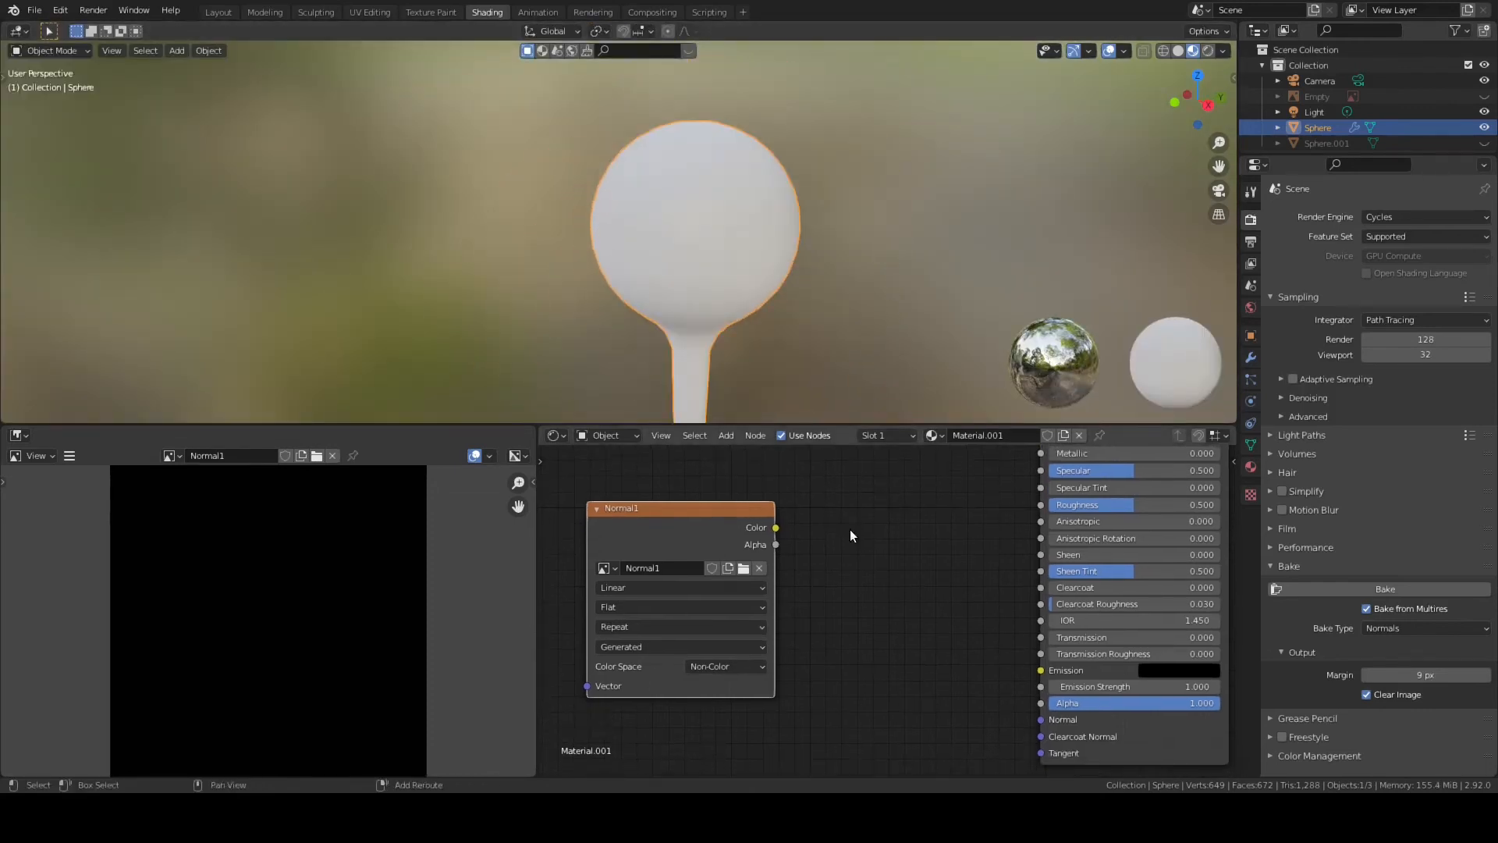
pyautogui.click(1350, 591)
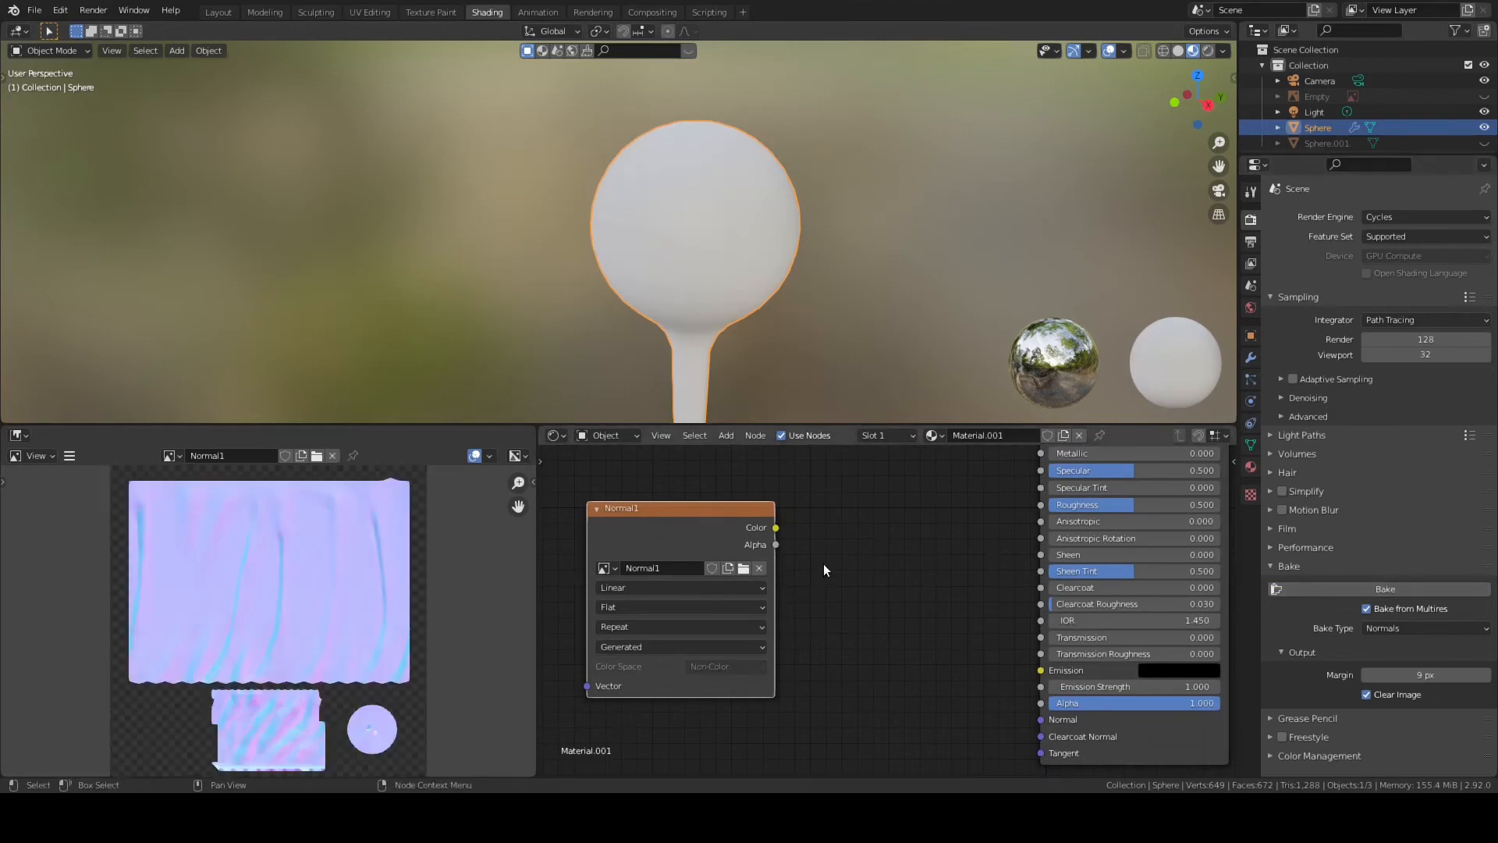
pyautogui.scroll(4, 348, 640)
pyautogui.scroll(-4, 352, 631)
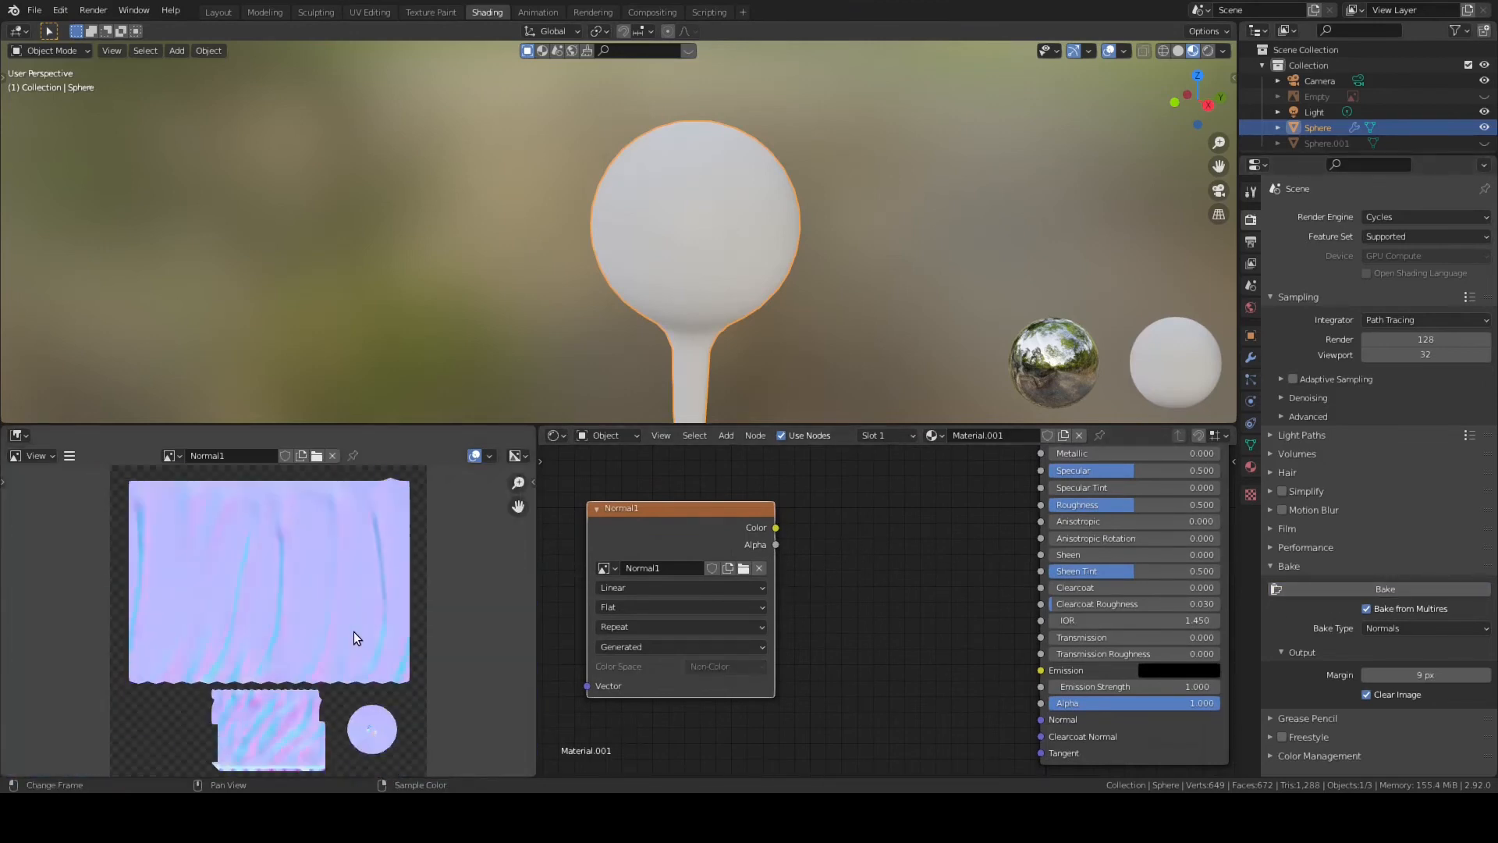
# - Examine the baked Normal1 map up close, including the island edges, the crease strokes and the circular cap
pyautogui.scroll(1, 366, 620)
pyautogui.moveTo(374, 613); pyautogui.dragTo(399, 508, button='middle')
pyautogui.scroll(6, 395, 582)
pyautogui.scroll(-1, 406, 581)
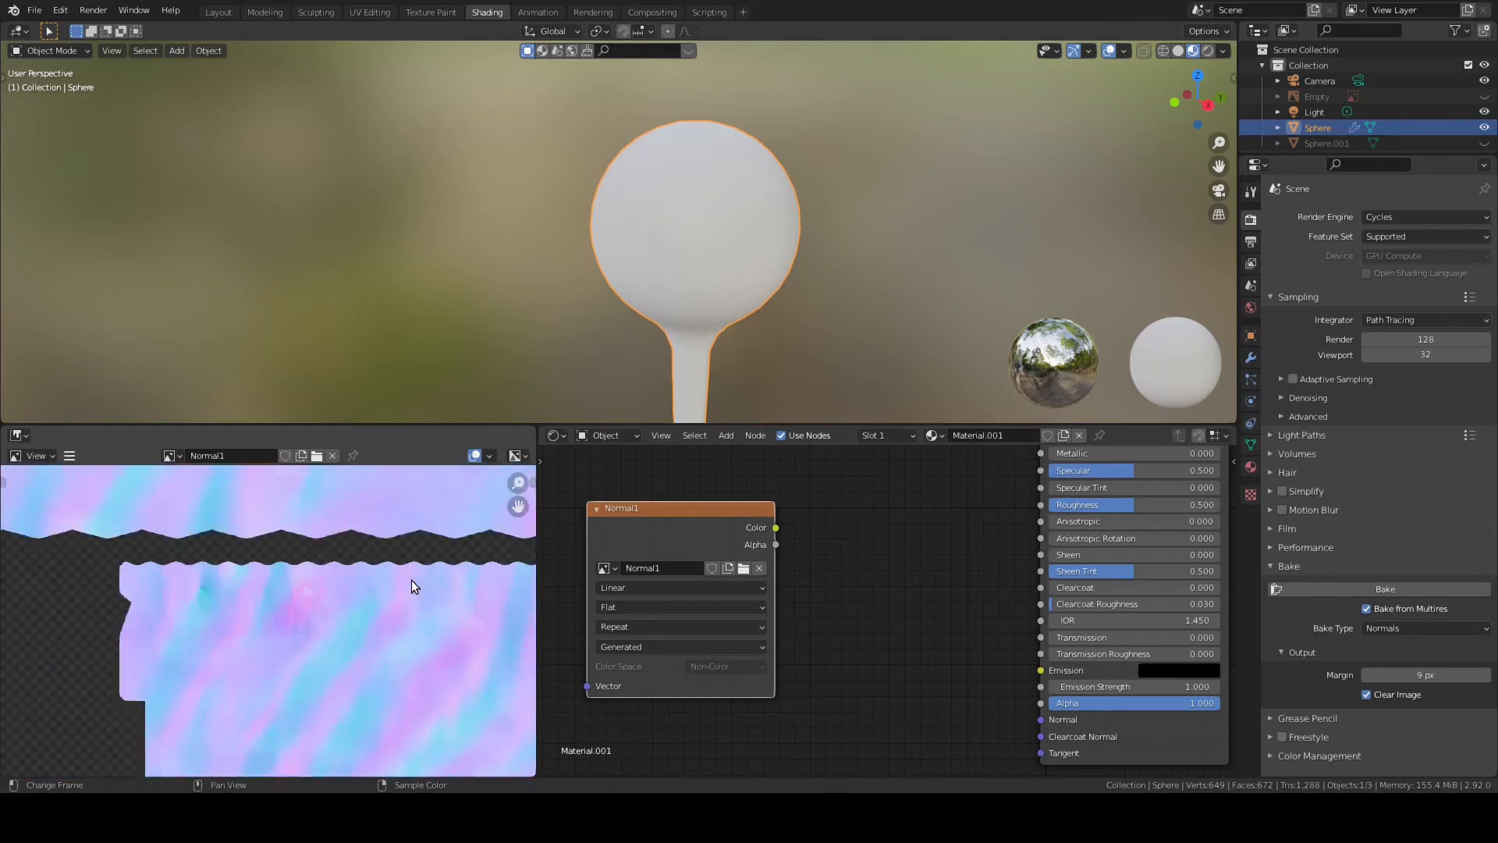
pyautogui.moveTo(412, 581); pyautogui.dragTo(370, 771, button='middle')
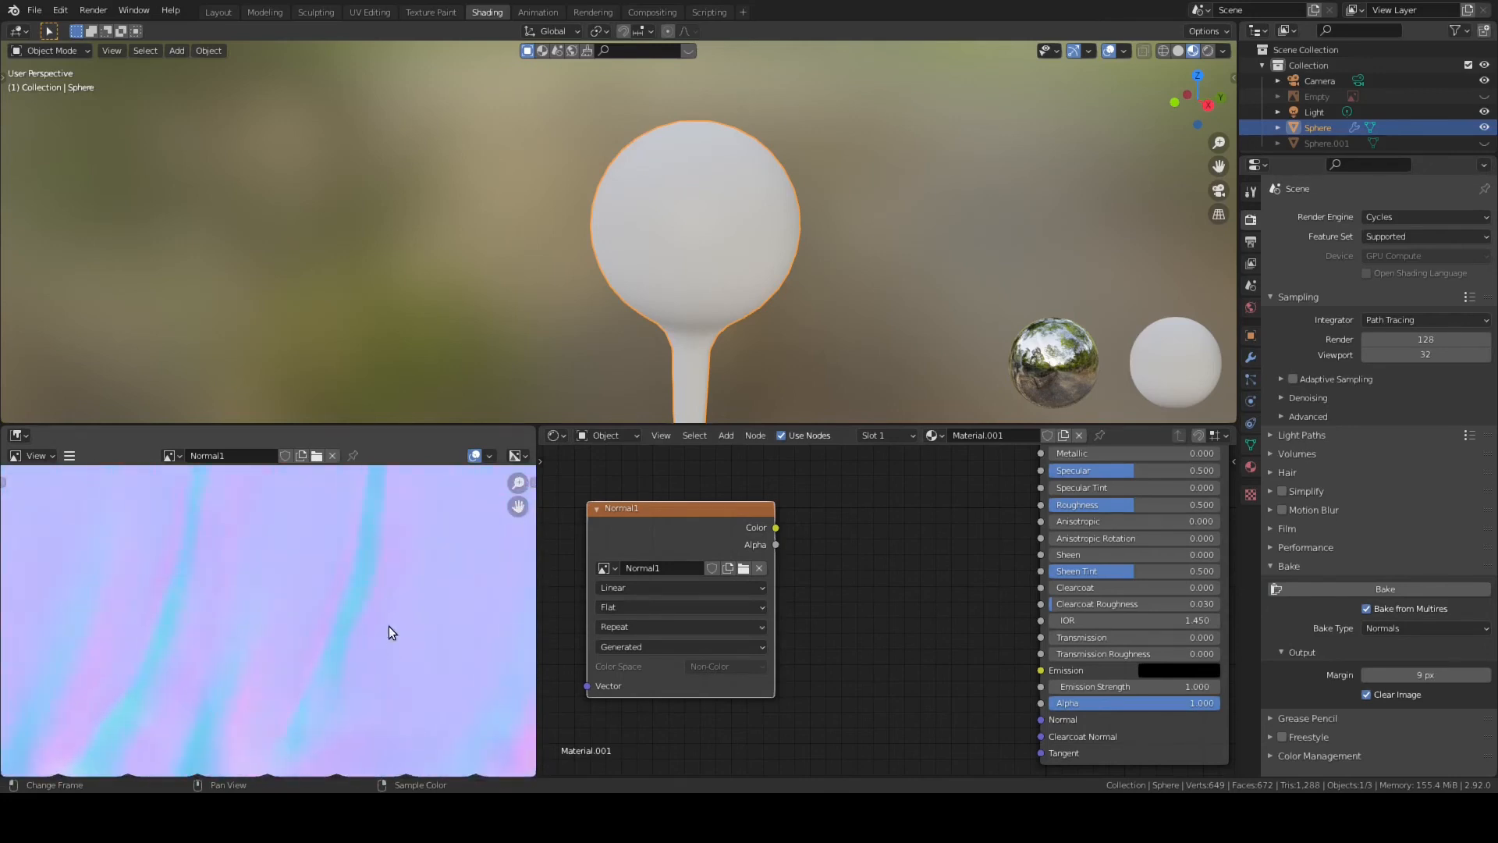
pyautogui.scroll(-5, 391, 613)
pyautogui.scroll(8, 419, 664)
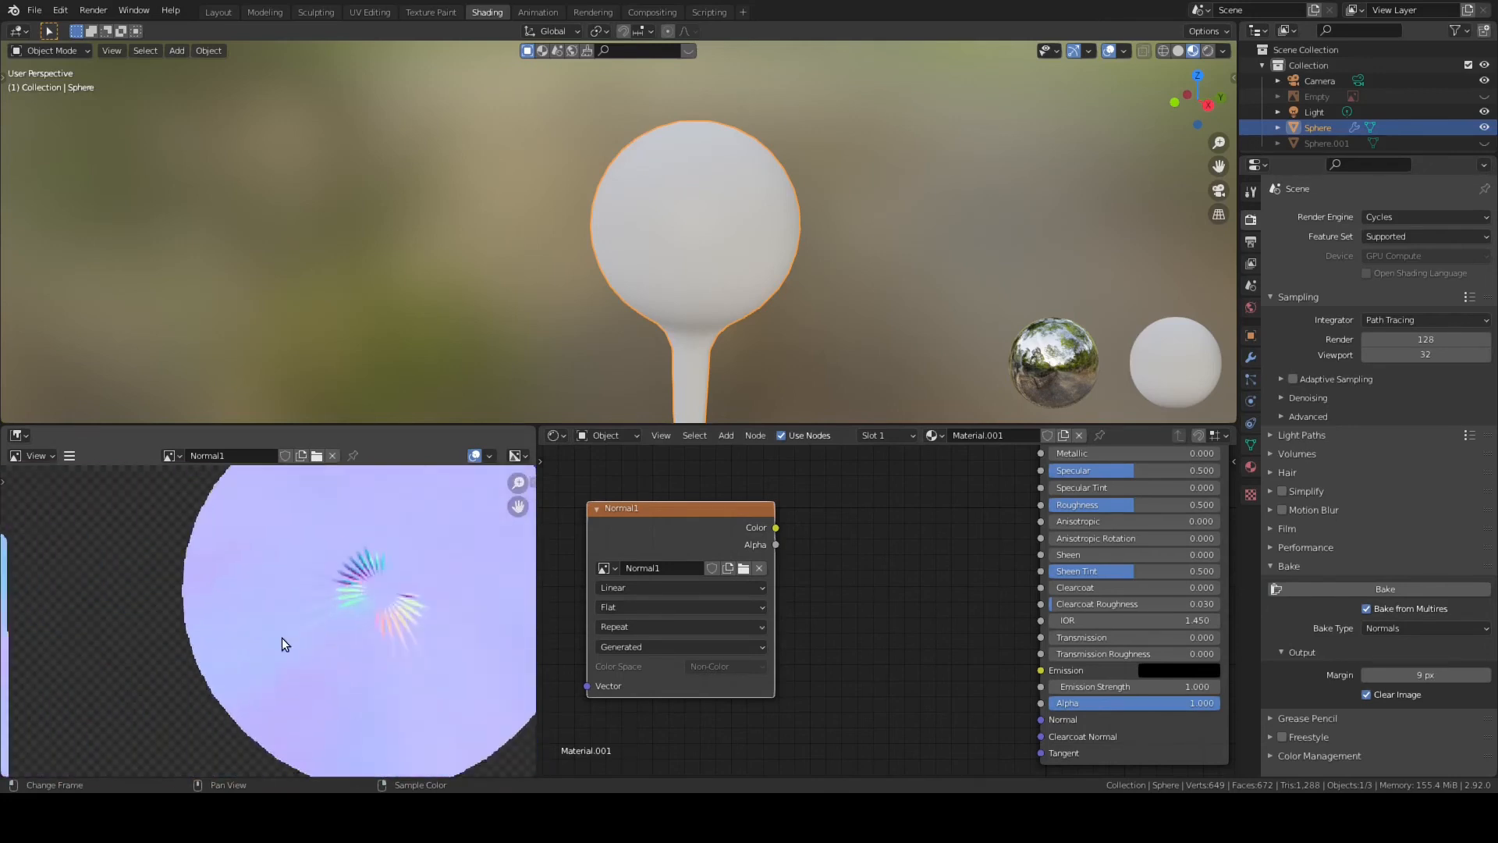
pyautogui.scroll(2, 362, 645)
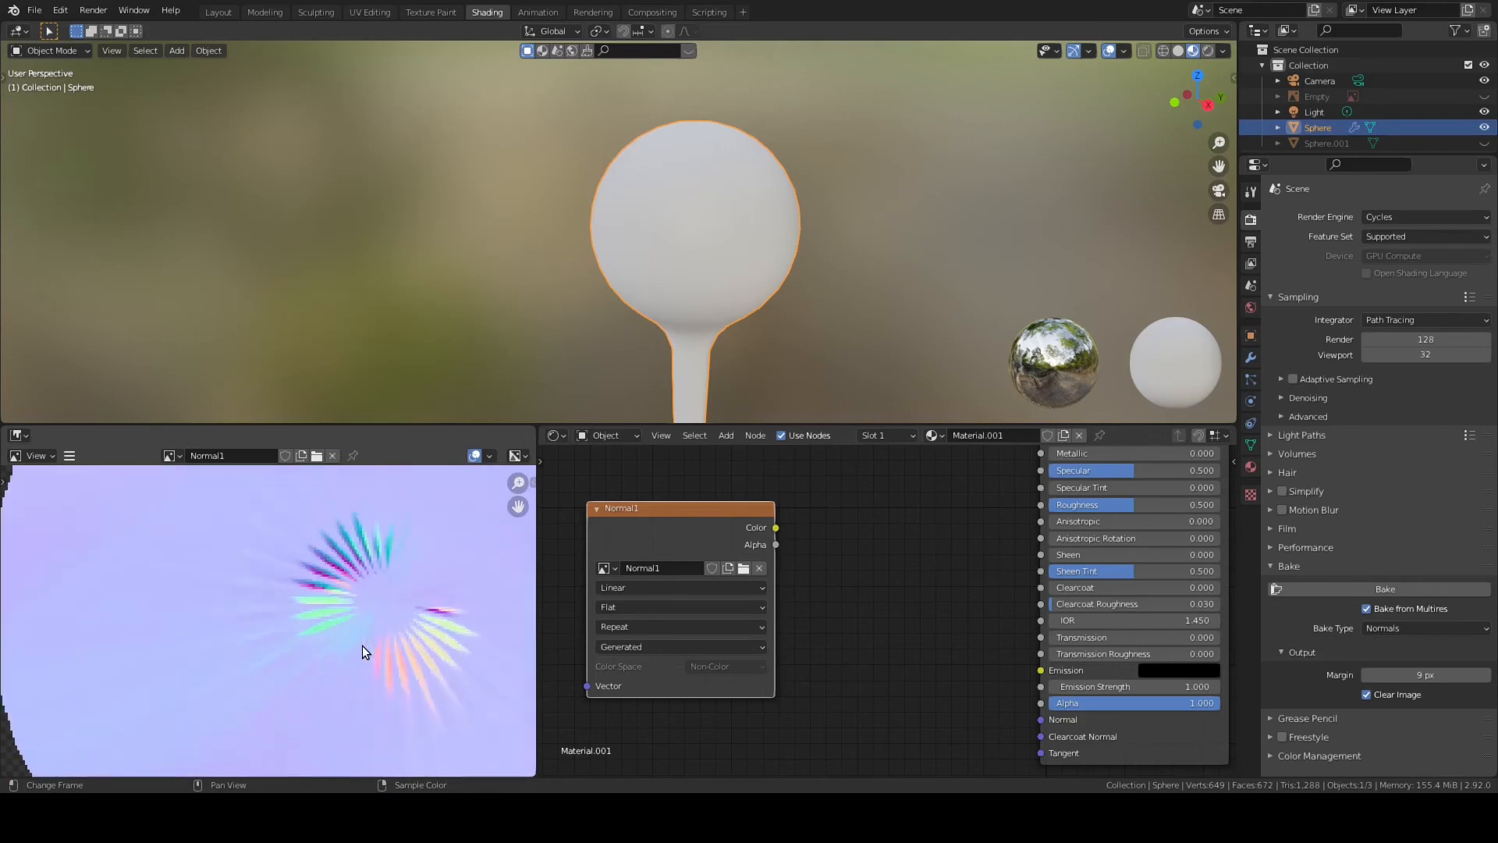
pyautogui.scroll(-5, 362, 644)
pyautogui.scroll(-5, 362, 646)
pyautogui.moveTo(362, 646); pyautogui.dragTo(404, 741, button='middle')
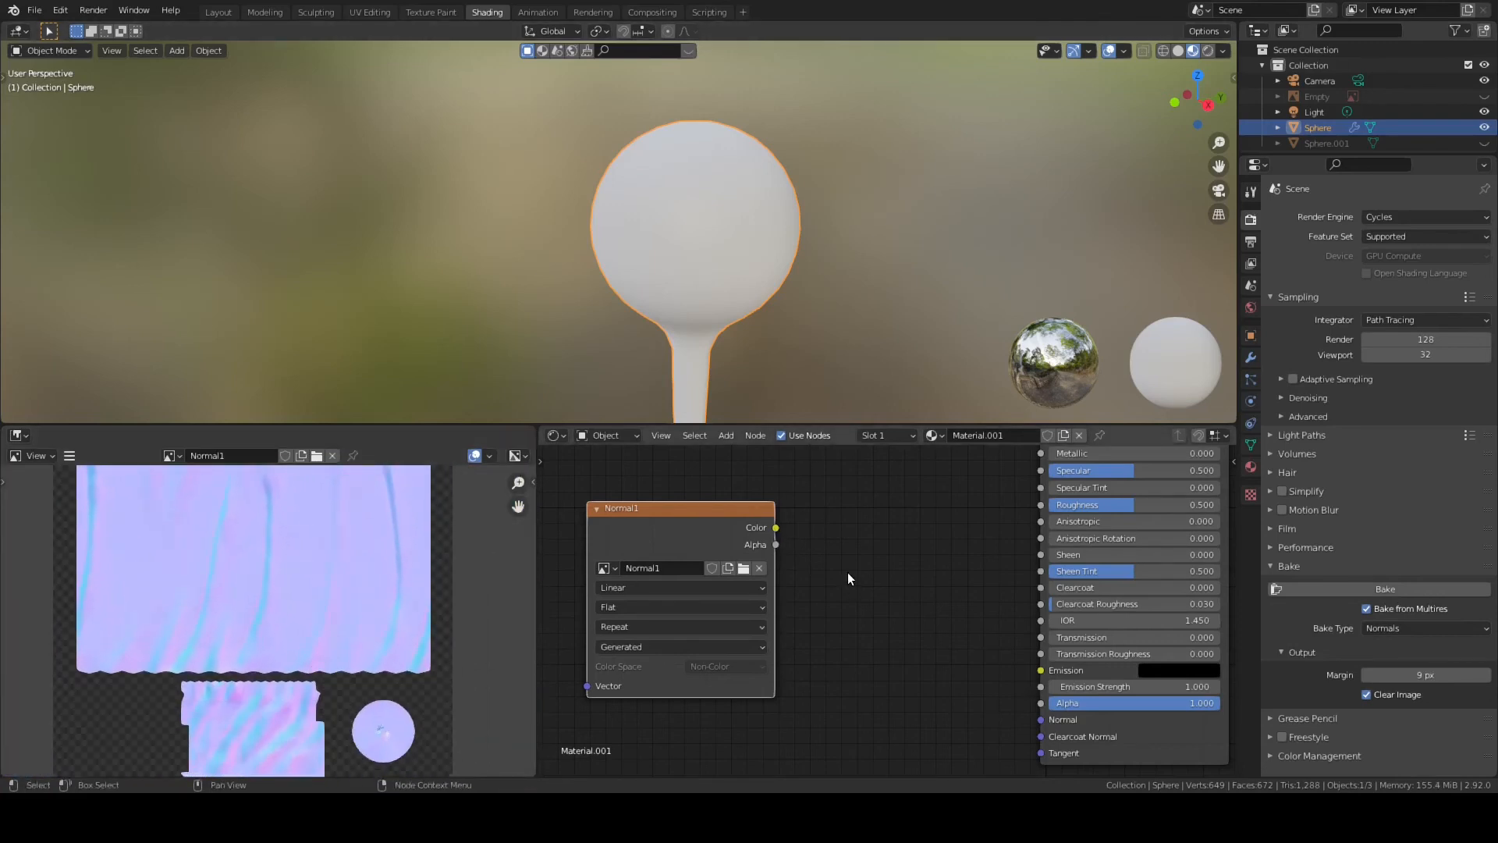
# - Add a Normal Map node using UVMap and link it between the Normal1 color output and the Principled BSDF normal input
pyautogui.hotkey('shift', 'a')
pyautogui.click(835, 589)
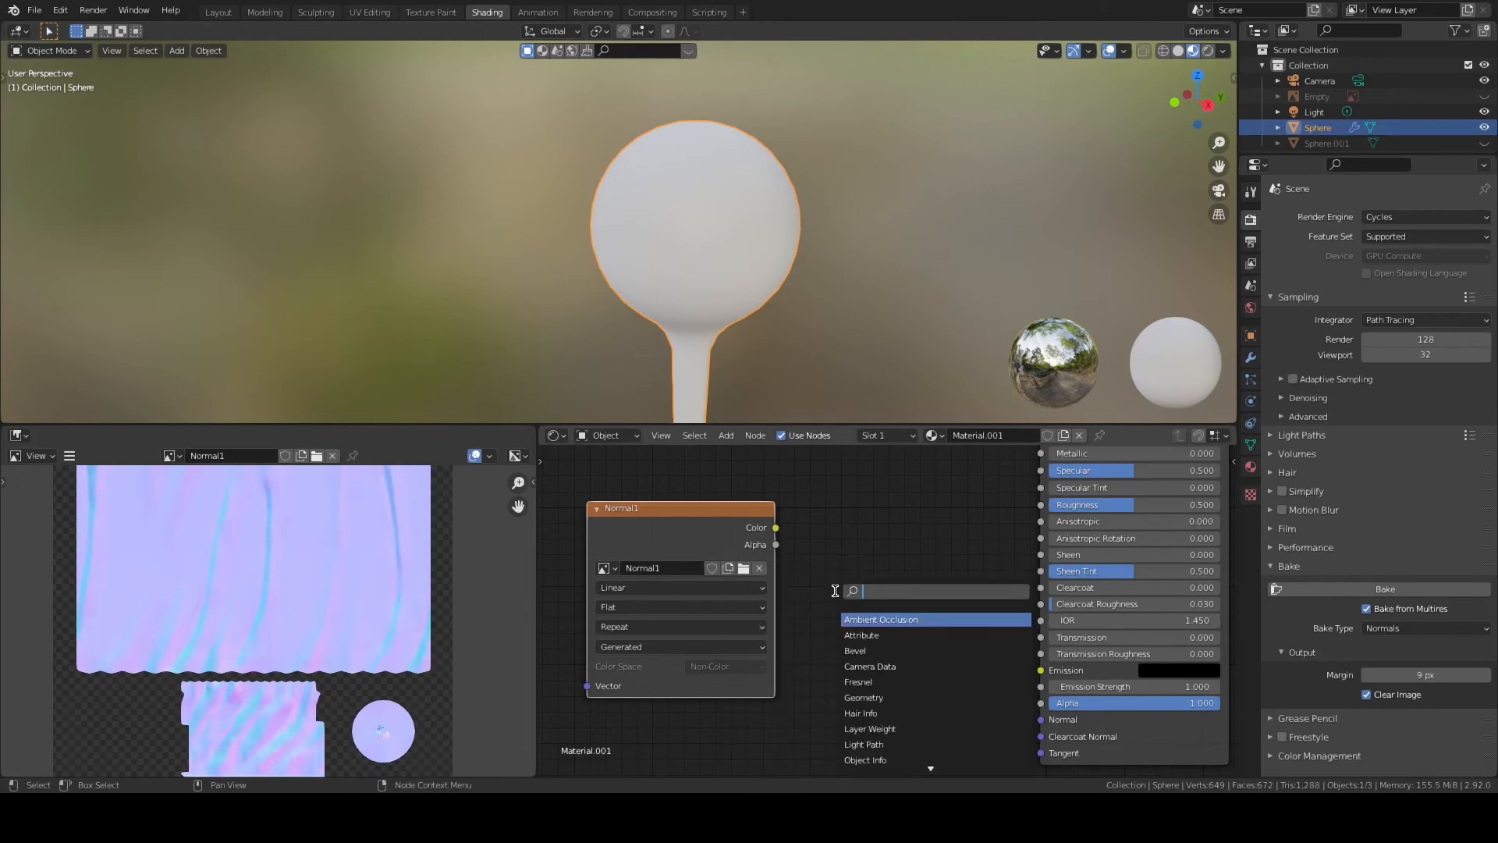
pyautogui.click(867, 635)
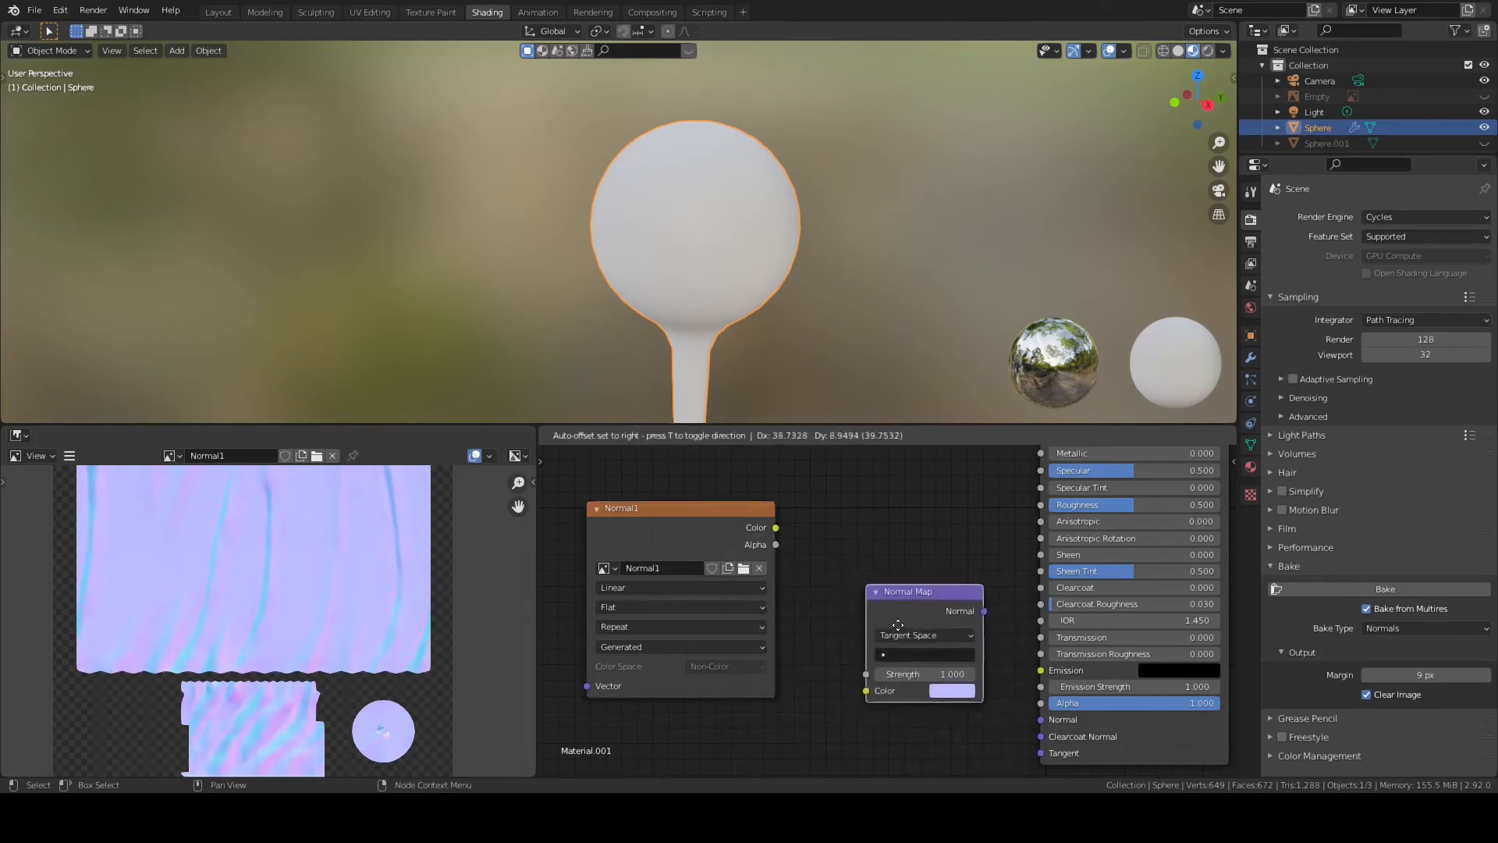
pyautogui.click(871, 451)
pyautogui.moveTo(862, 554); pyautogui.dragTo(824, 648)
pyautogui.moveTo(900, 555); pyautogui.dragTo(1028, 705)
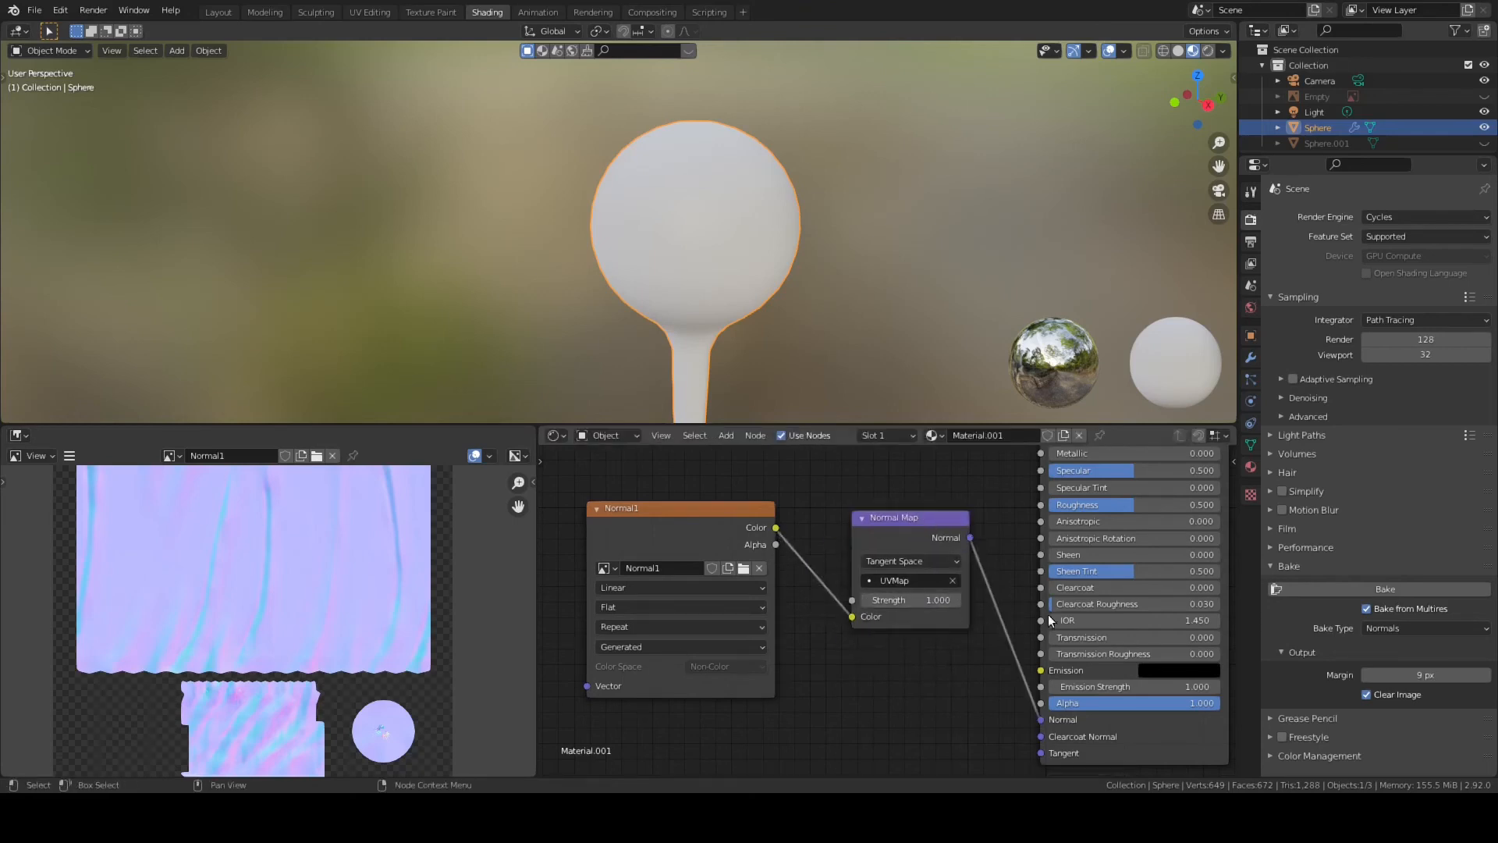
# - Examine the material's node tree from the Normal Map link through the Principled BSDF to the Material Output
pyautogui.scroll(-4, 1138, 527)
pyautogui.moveTo(1137, 527); pyautogui.dragTo(943, 677, button='middle')
pyautogui.scroll(7, 976, 597)
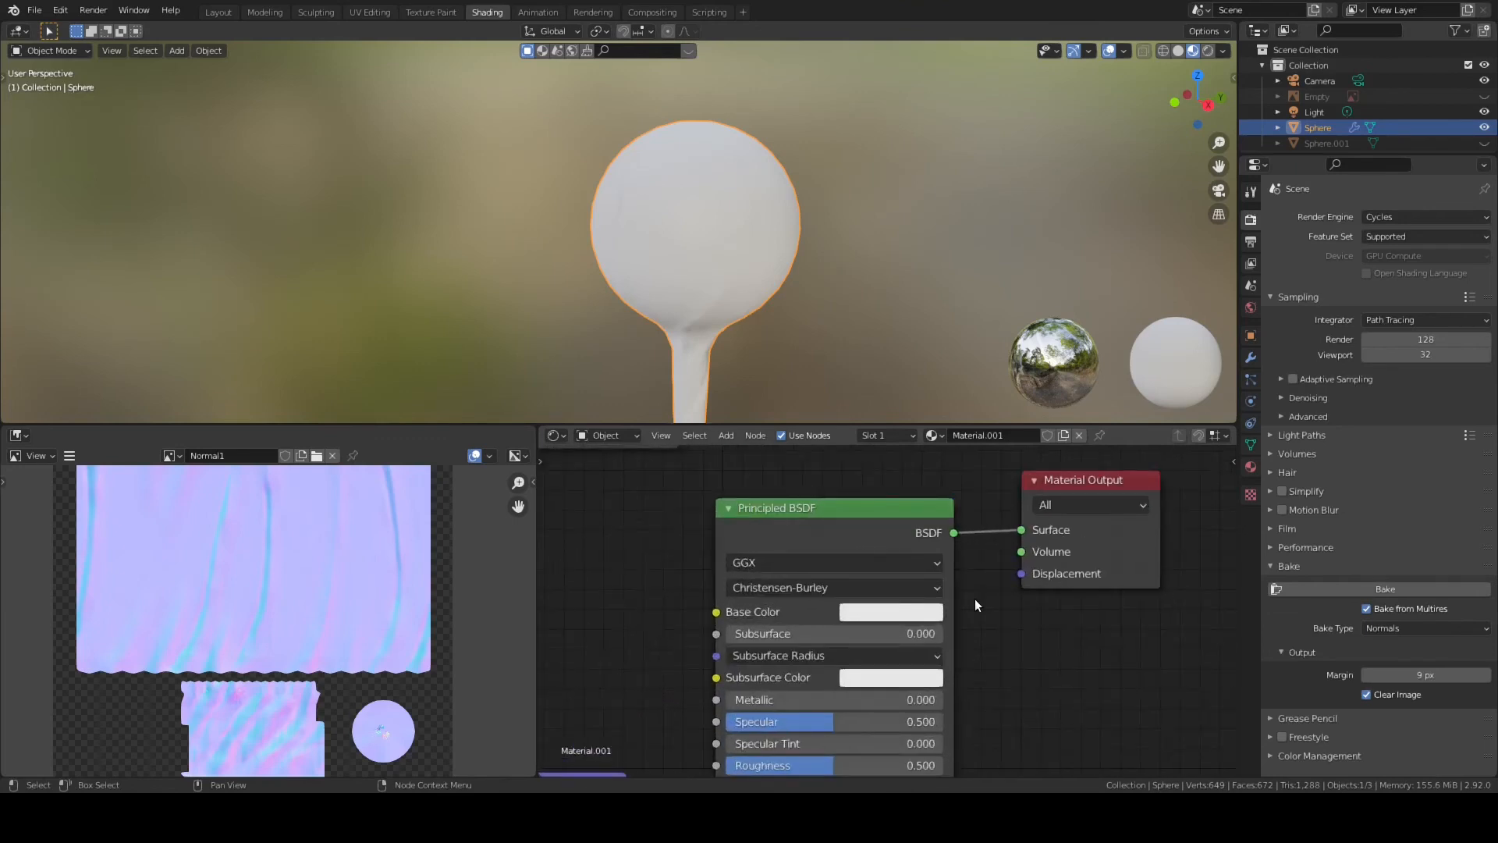
pyautogui.scroll(-4, 975, 598)
pyautogui.moveTo(1006, 636); pyautogui.dragTo(987, 645, button='middle')
pyautogui.moveTo(673, 628); pyautogui.dragTo(795, 629, button='middle')
pyautogui.scroll(1, 841, 597)
pyautogui.scroll(-2, 841, 598)
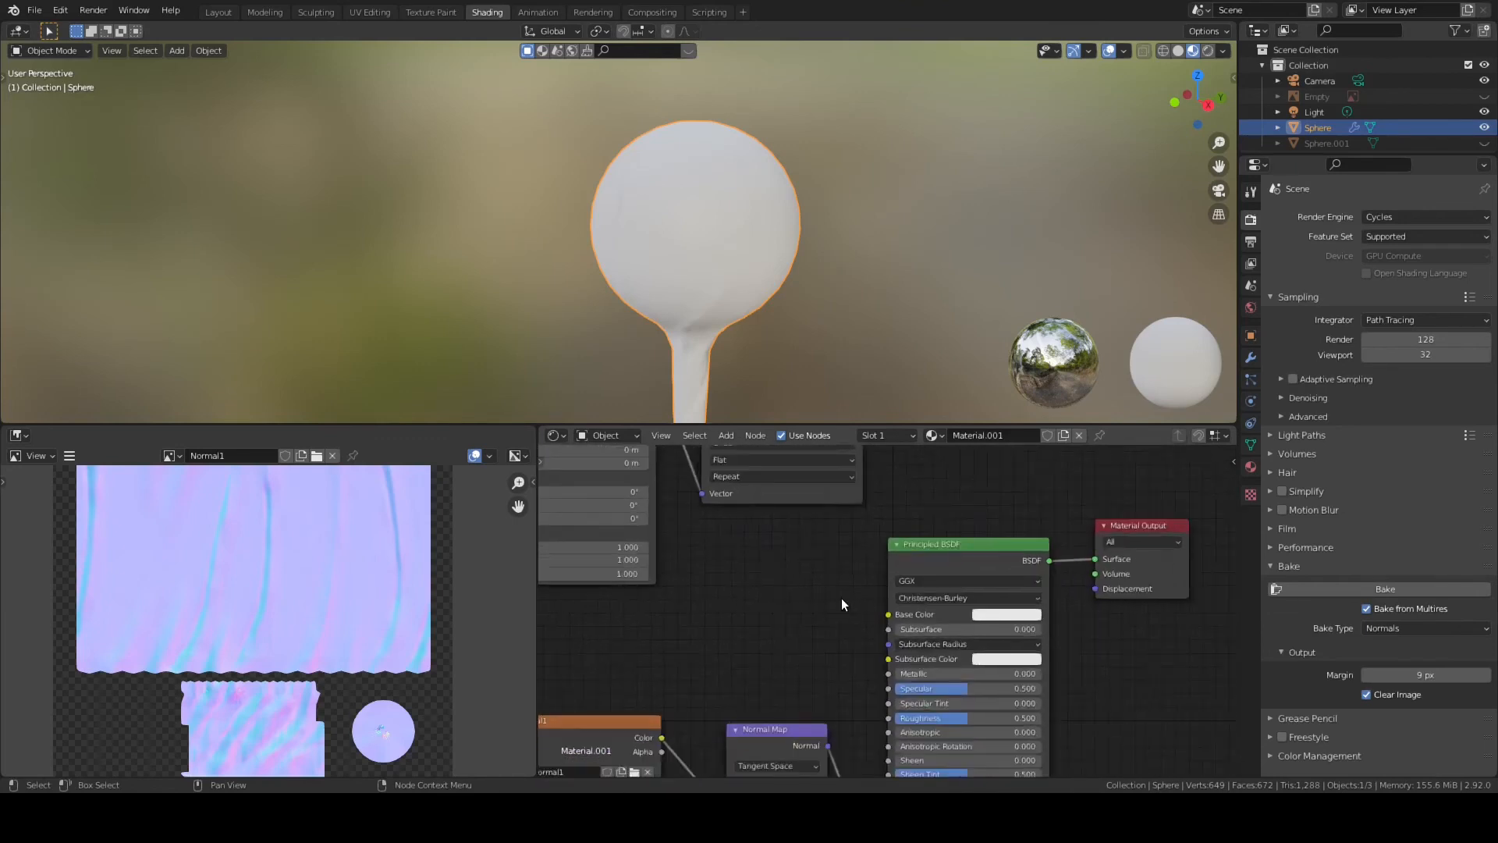
pyautogui.scroll(-3, 841, 597)
# - Isolate the wrapper mesh in local view and inspect its baked creases from several angles, including the top
pyautogui.moveTo(780, 270); pyautogui.dragTo(554, 305, button='middle')
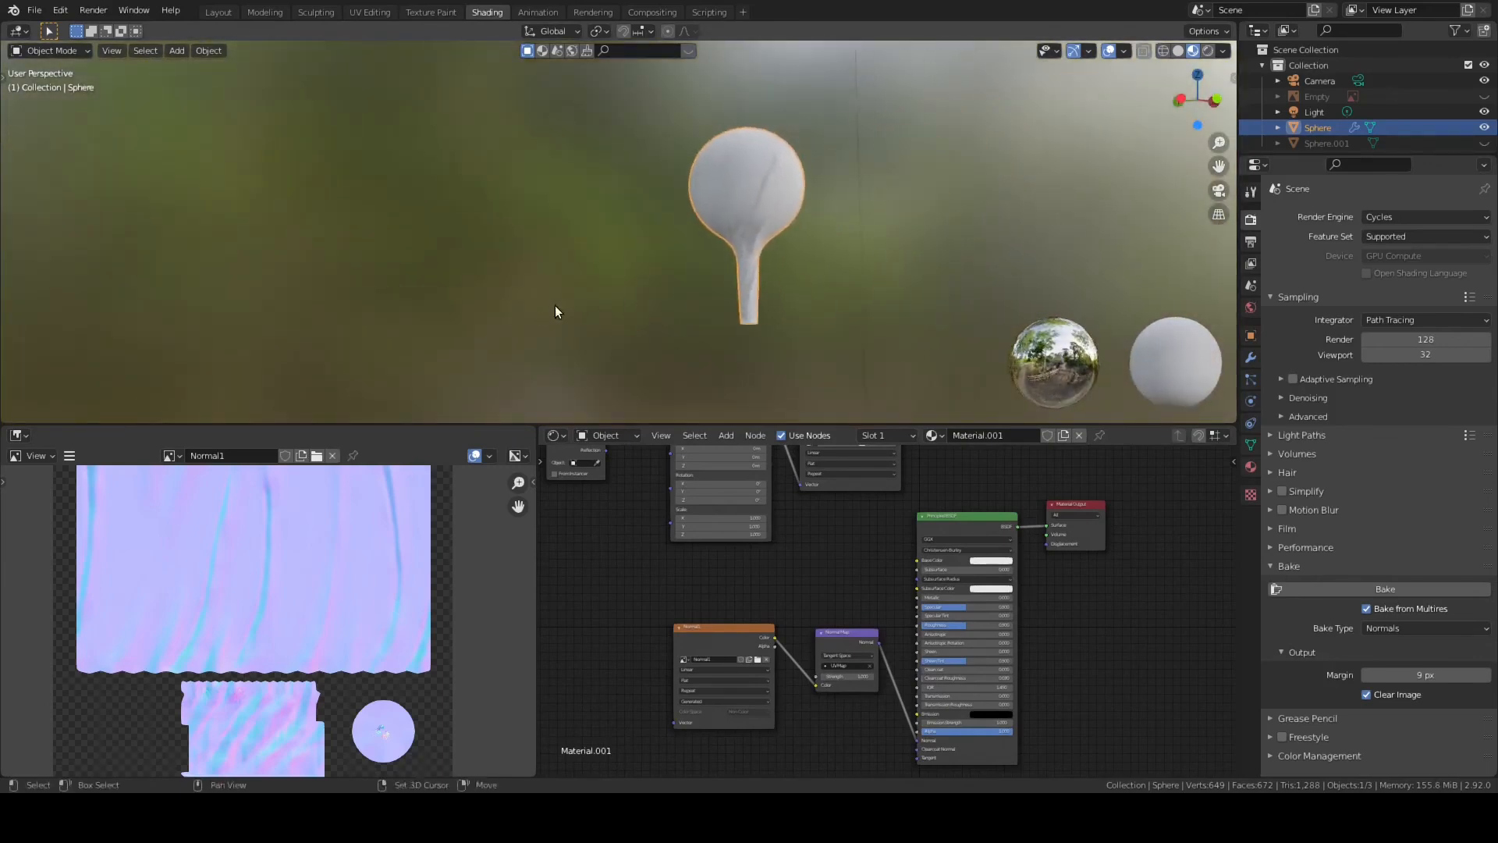
pyautogui.press('KP_Divide')
pyautogui.moveTo(731, 248); pyautogui.dragTo(1003, 60, button='middle')
pyautogui.scroll(8, 690, 201)
pyautogui.scroll(-3, 700, 195)
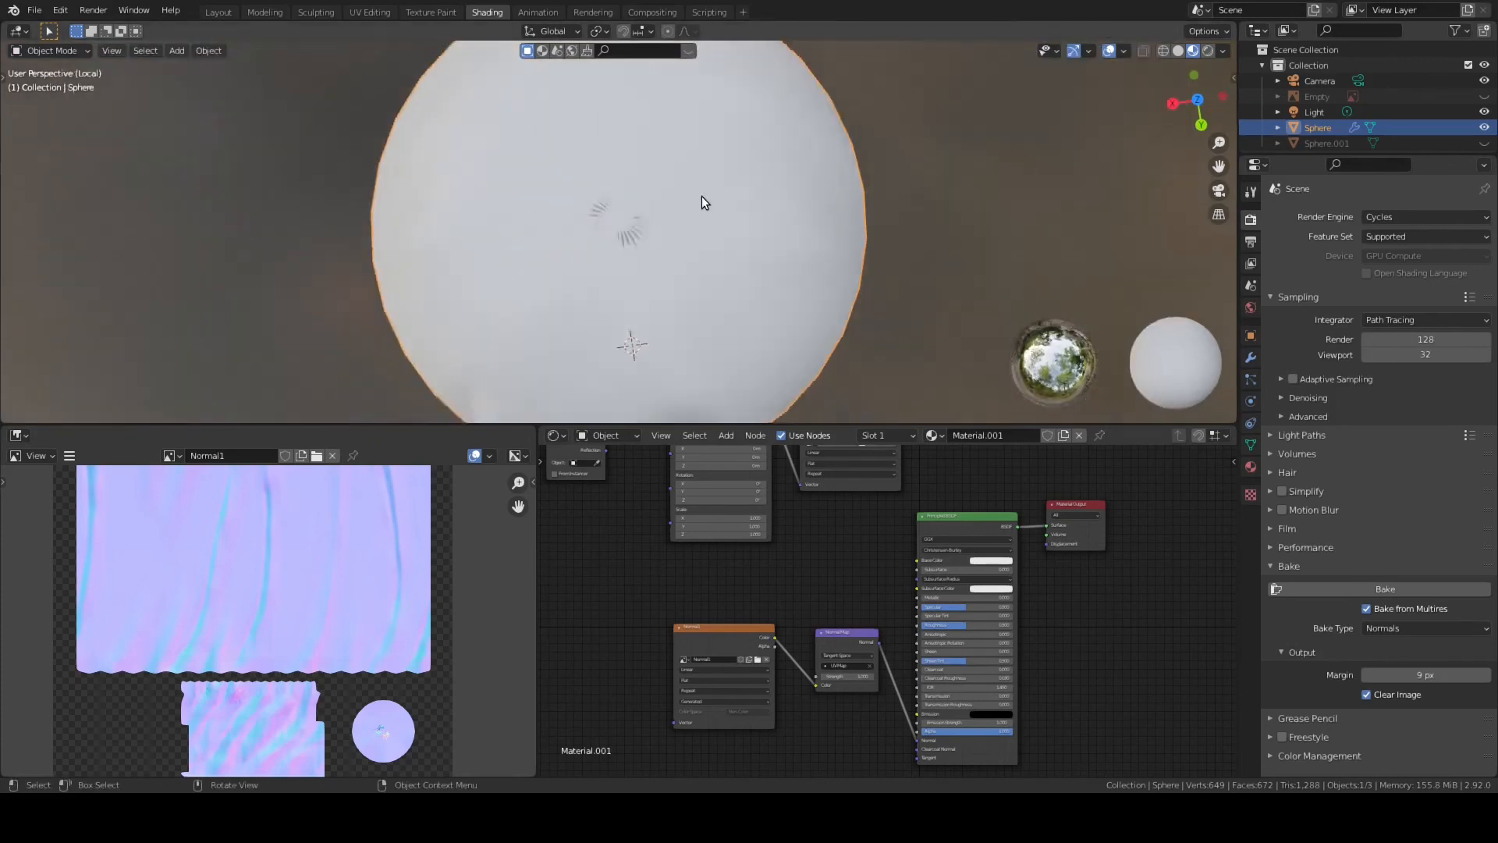
pyautogui.scroll(-5, 701, 195)
pyautogui.moveTo(720, 171); pyautogui.dragTo(735, 110, button='middle')
pyautogui.moveTo(790, 90); pyautogui.dragTo(832, 310, button='middle')
# - Try a Normal Map strength of 2.100 and inspect the creases around the wrapper's neck
pyautogui.scroll(6, 855, 653)
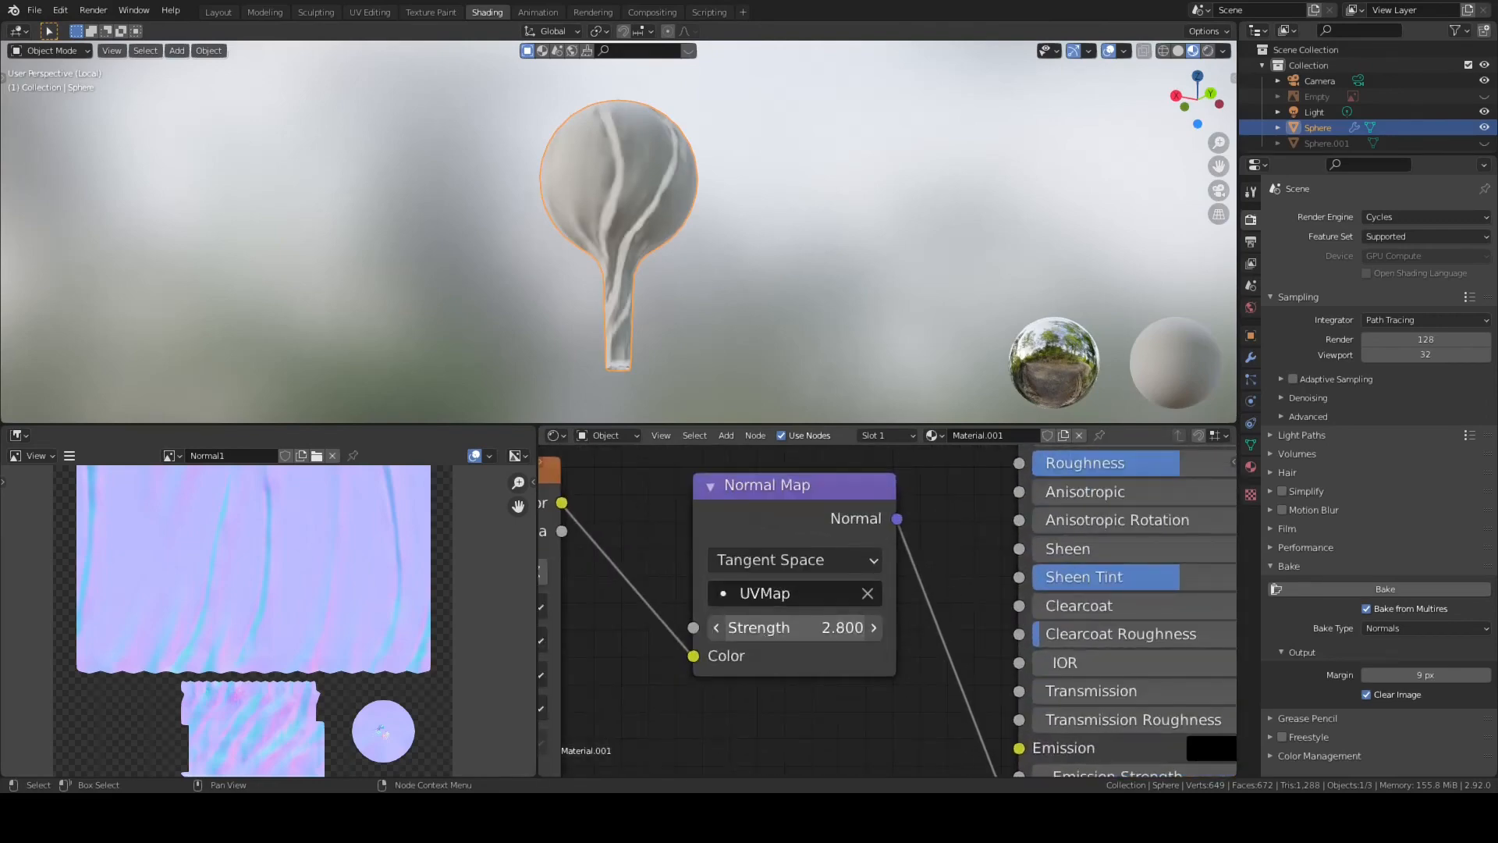
pyautogui.moveTo(842, 627); pyautogui.dragTo(811, 627)
pyautogui.moveTo(741, 341); pyautogui.dragTo(474, 307, button='middle')
pyautogui.scroll(5, 507, 309)
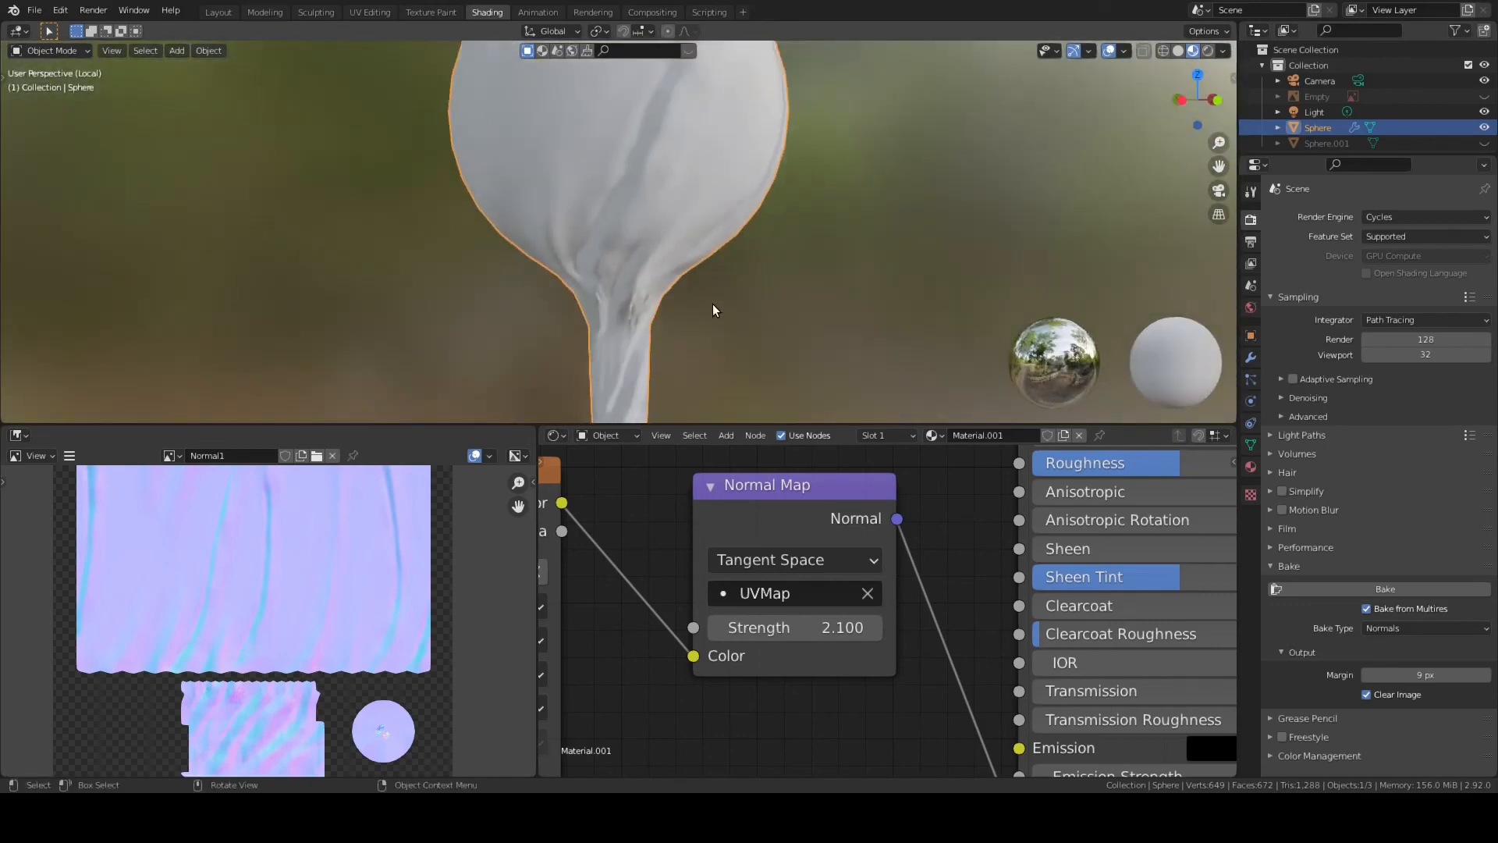
pyautogui.scroll(-5, 712, 307)
pyautogui.moveTo(710, 307); pyautogui.dragTo(718, 209, button='middle')
pyautogui.scroll(5, 743, 313)
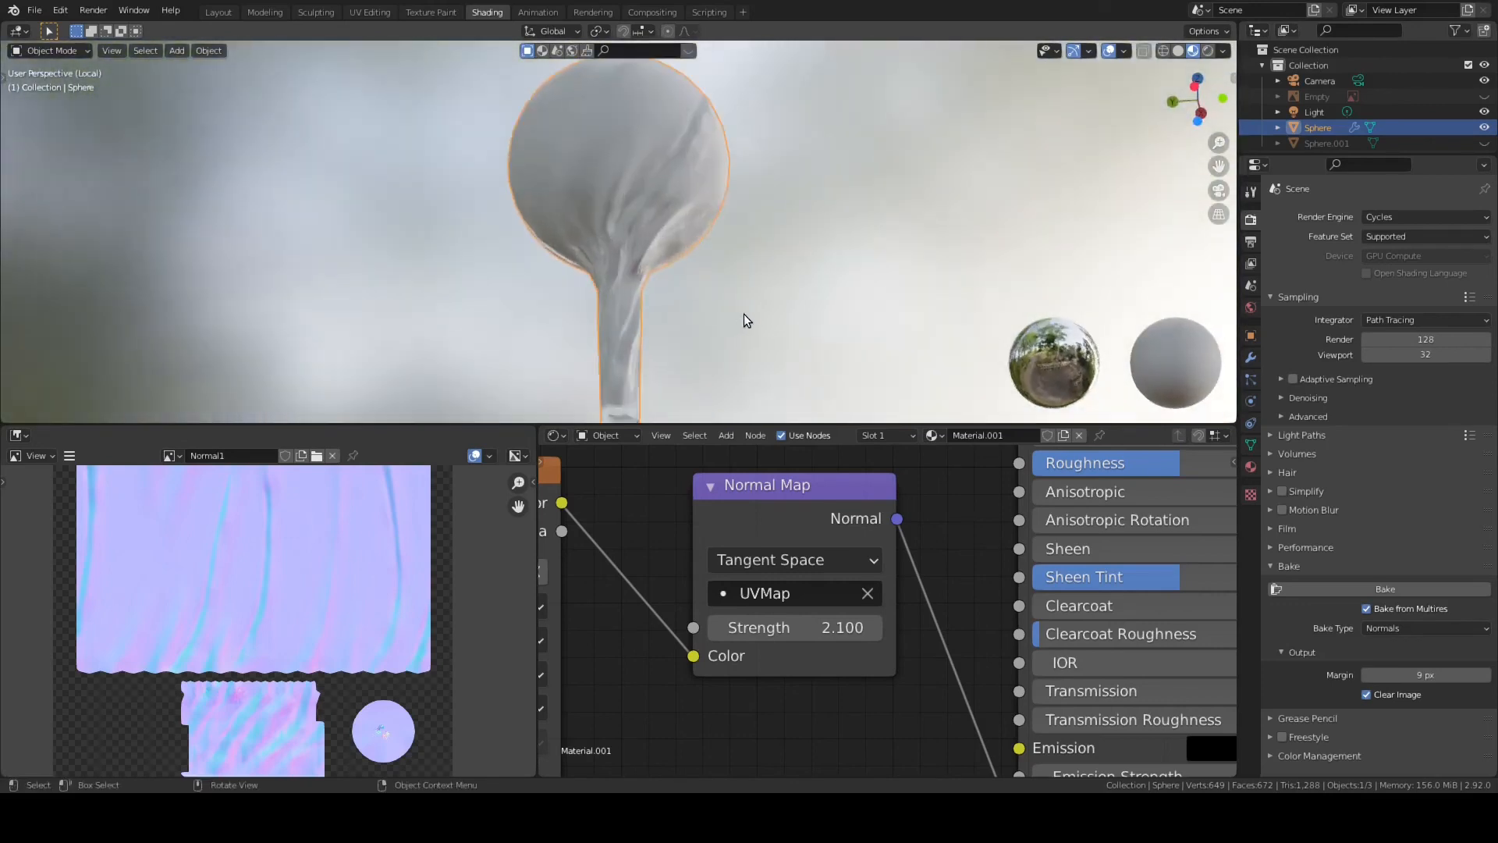
pyautogui.scroll(2, 747, 320)
pyautogui.moveTo(754, 316); pyautogui.dragTo(837, 327, button='middle')
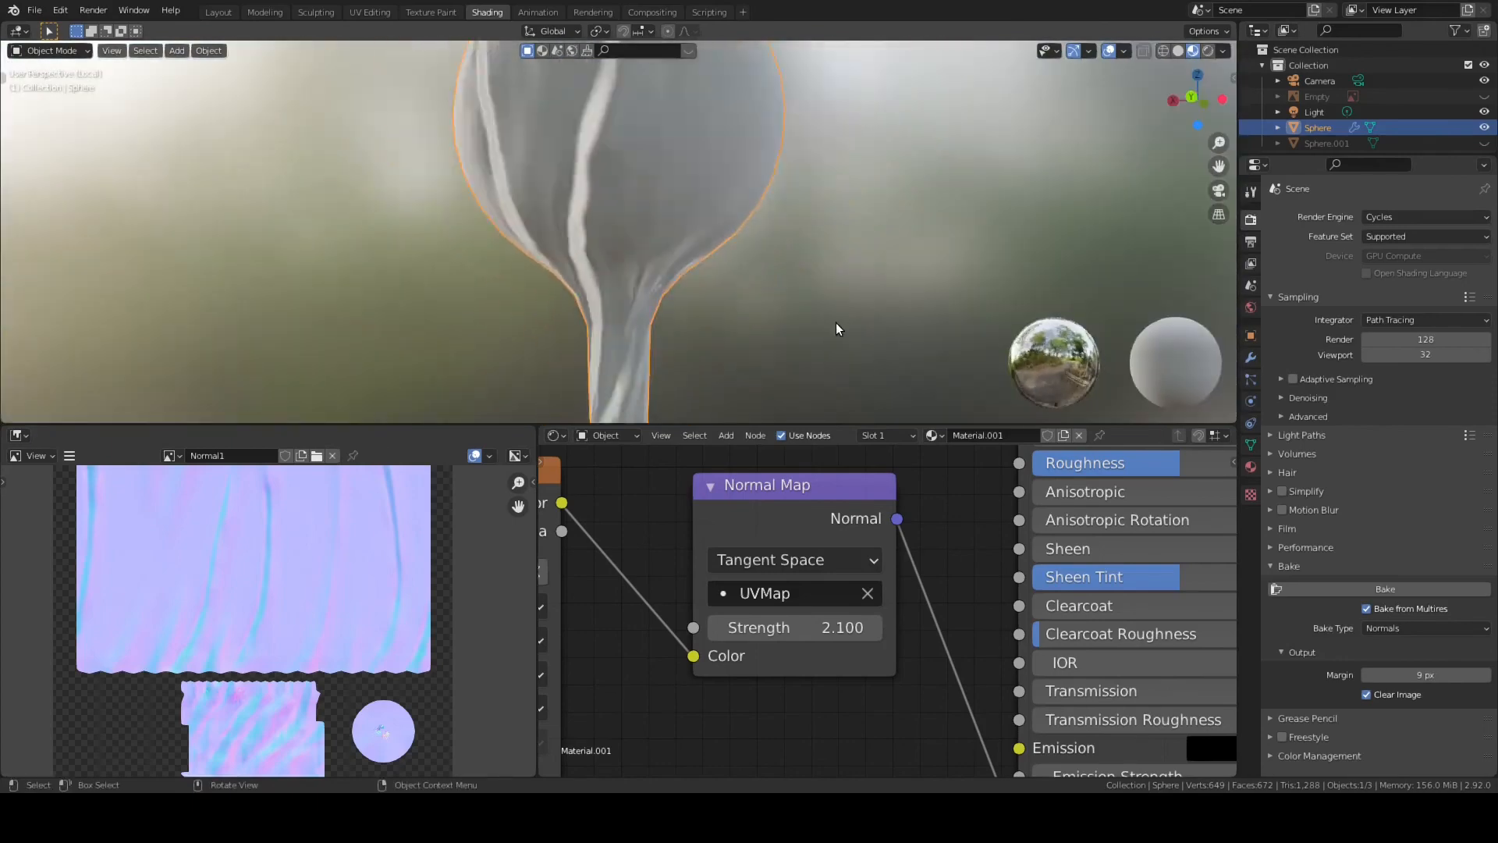
pyautogui.scroll(-5, 836, 321)
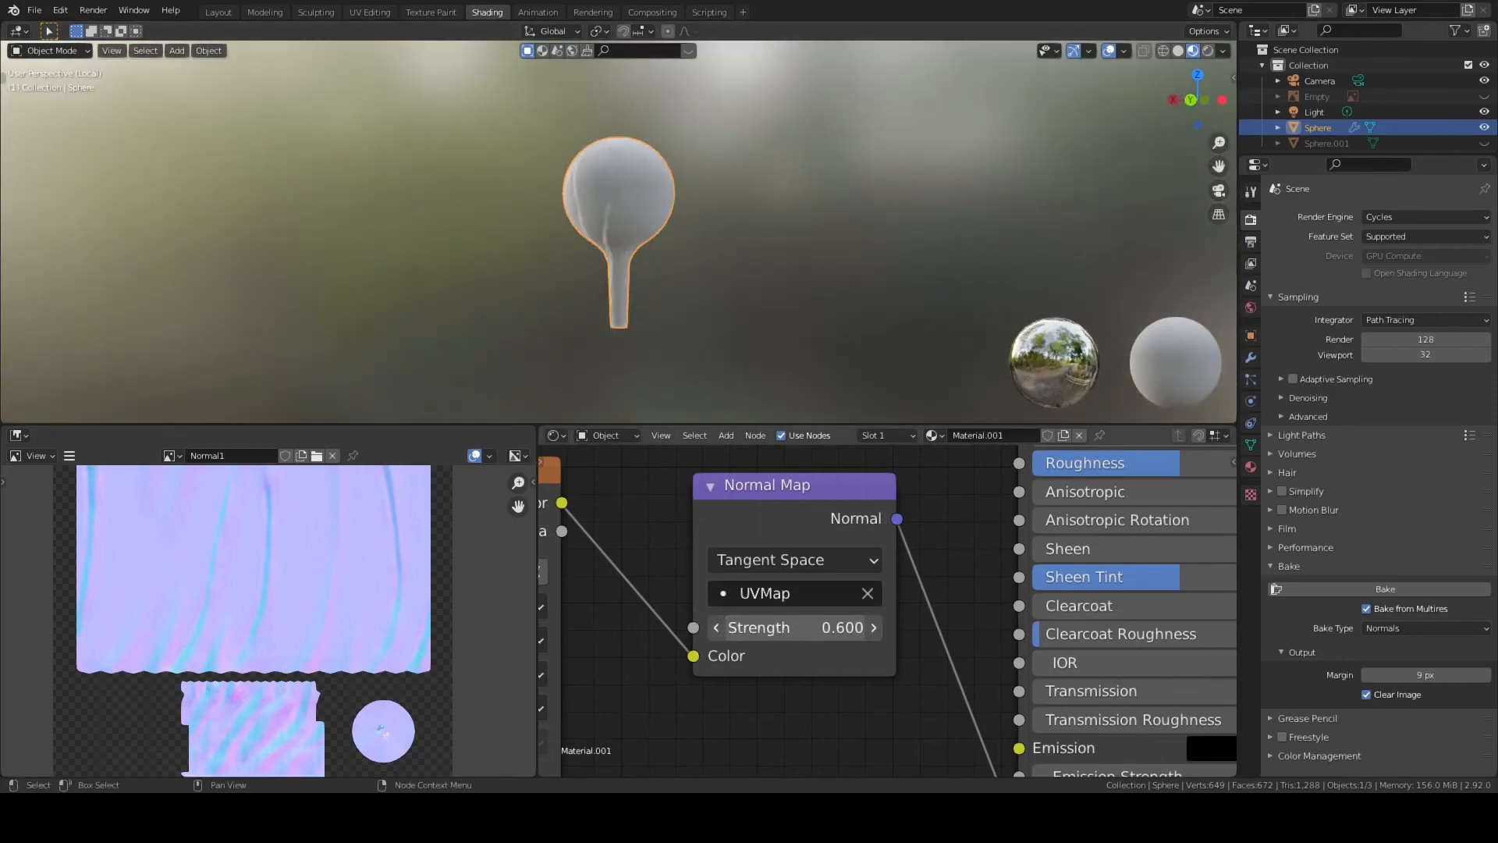
# - Set the Normal Map node's strength to 1.000 after trying 0.600 on the wrapper
pyautogui.moveTo(795, 628); pyautogui.dragTo(787, 628)
pyautogui.moveTo(782, 326); pyautogui.dragTo(643, 290, button='middle')
pyautogui.scroll(6, 908, 270)
pyautogui.scroll(-4, 643, 290)
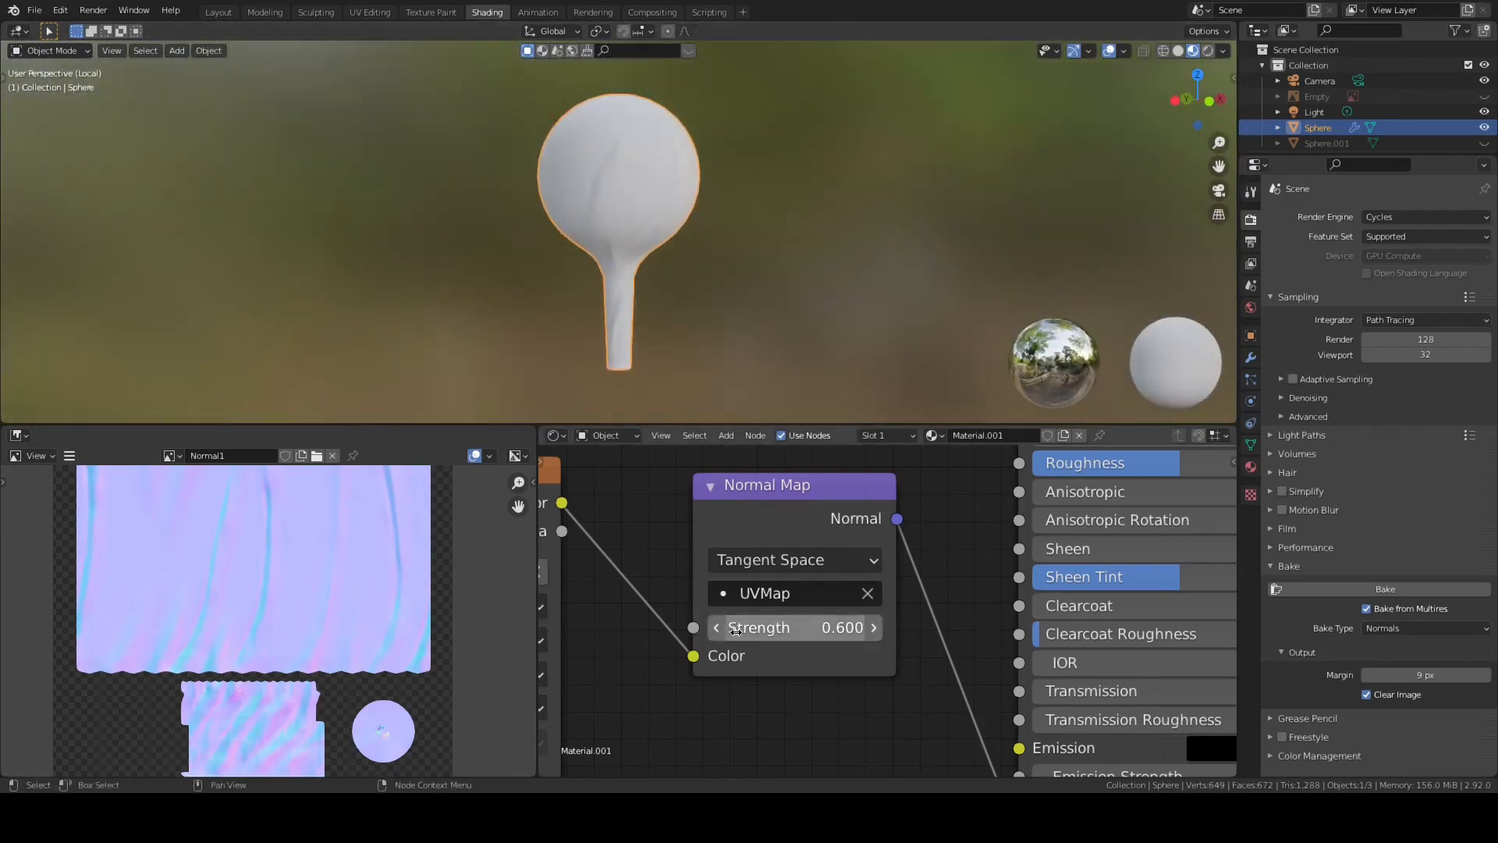
pyautogui.moveTo(795, 627); pyautogui.dragTo(781, 628)
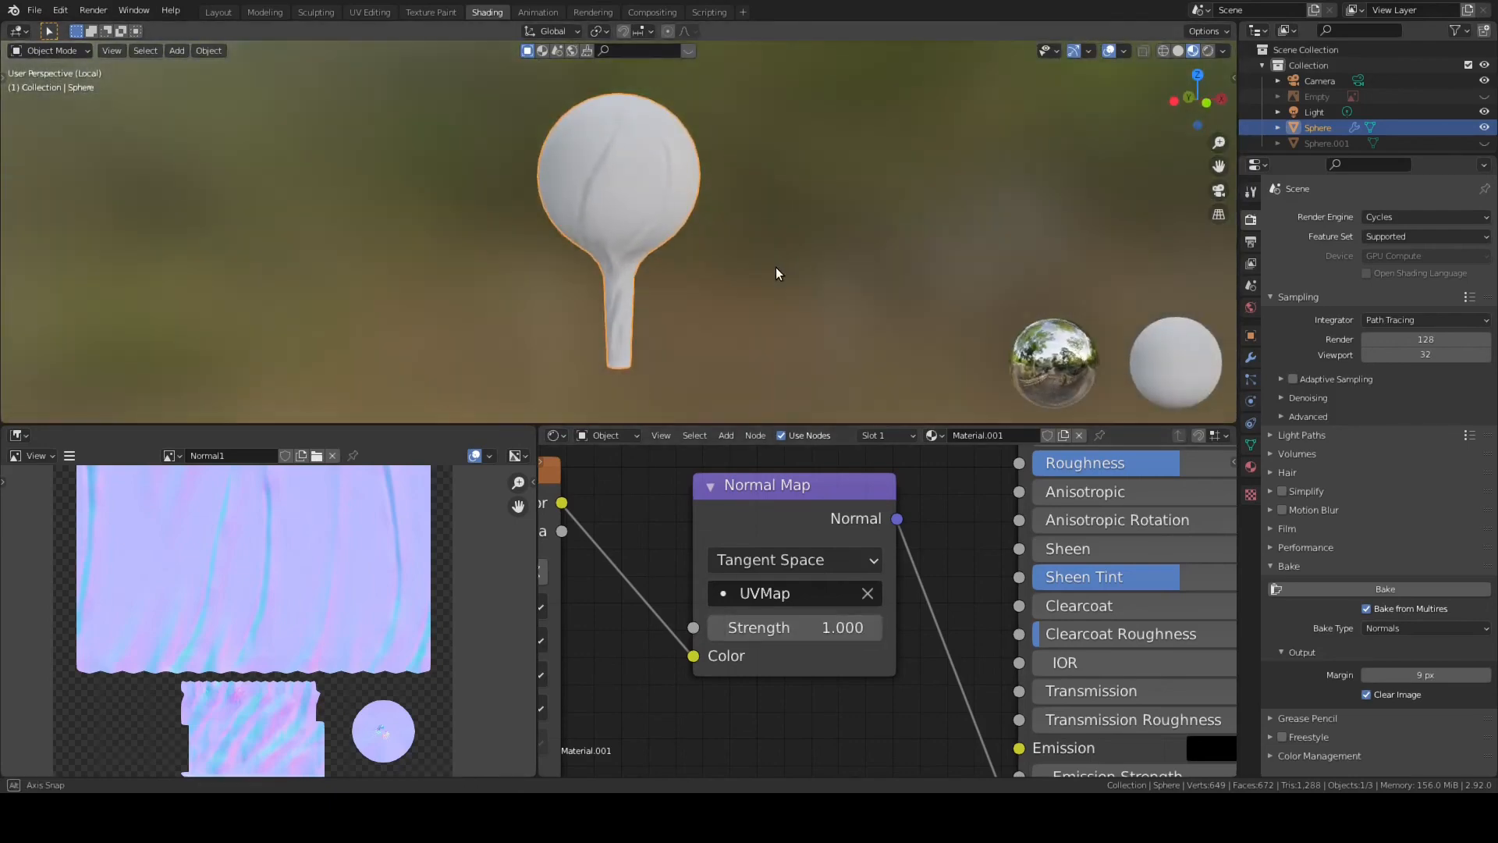
# - Return to sculpting the wrapper mesh and isolate it in local view
pyautogui.click(336, 14)
pyautogui.moveTo(948, 316); pyautogui.dragTo(877, 314, button='middle')
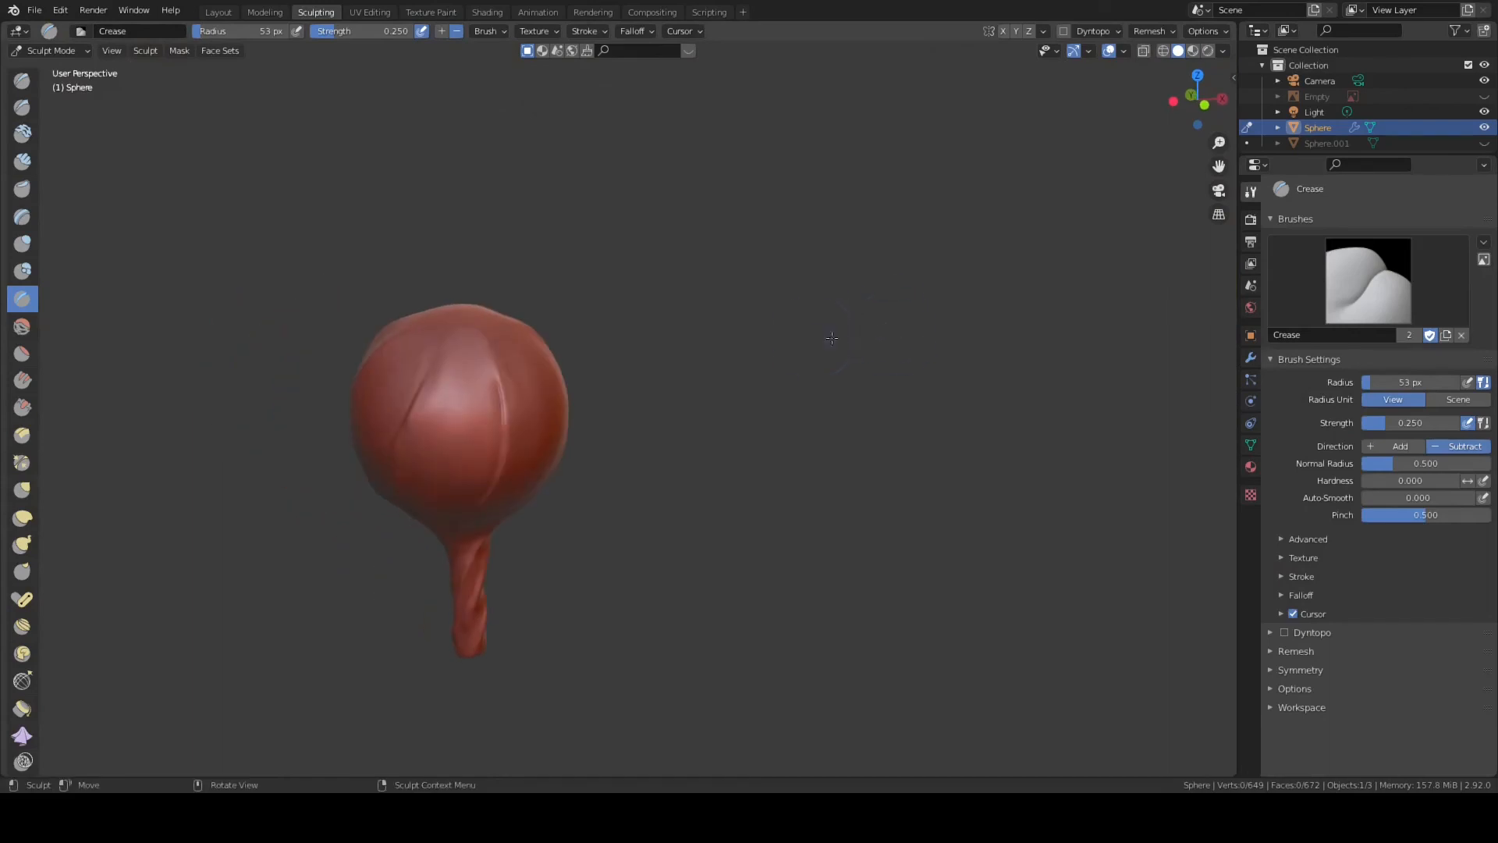
pyautogui.press('KP_Divide')
pyautogui.scroll(-1, 768, 377)
pyautogui.scroll(-5, 768, 377)
pyautogui.moveTo(742, 385)
pyautogui.mouseDown(button='middle')
pyautogui.moveTo(639, 364)
pyautogui.moveTo(756, 444)
pyautogui.mouseUp(button='middle')
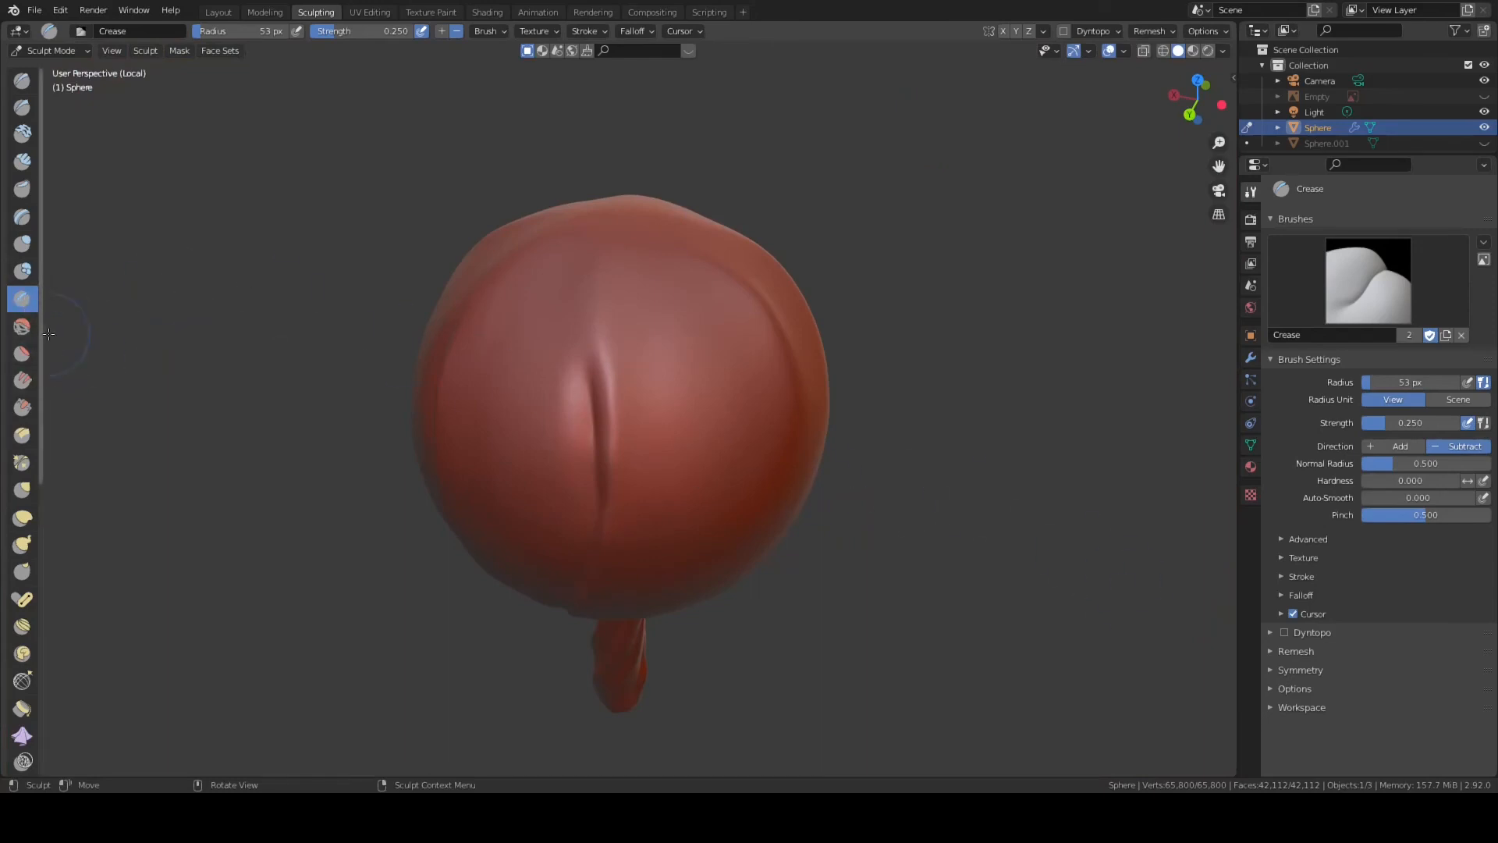
# - Show the sculpt brush names and scrape down the raised edge of the vertical crease on the ball with the Scrape brush
pyautogui.moveTo(42, 509); pyautogui.dragTo(139, 499)
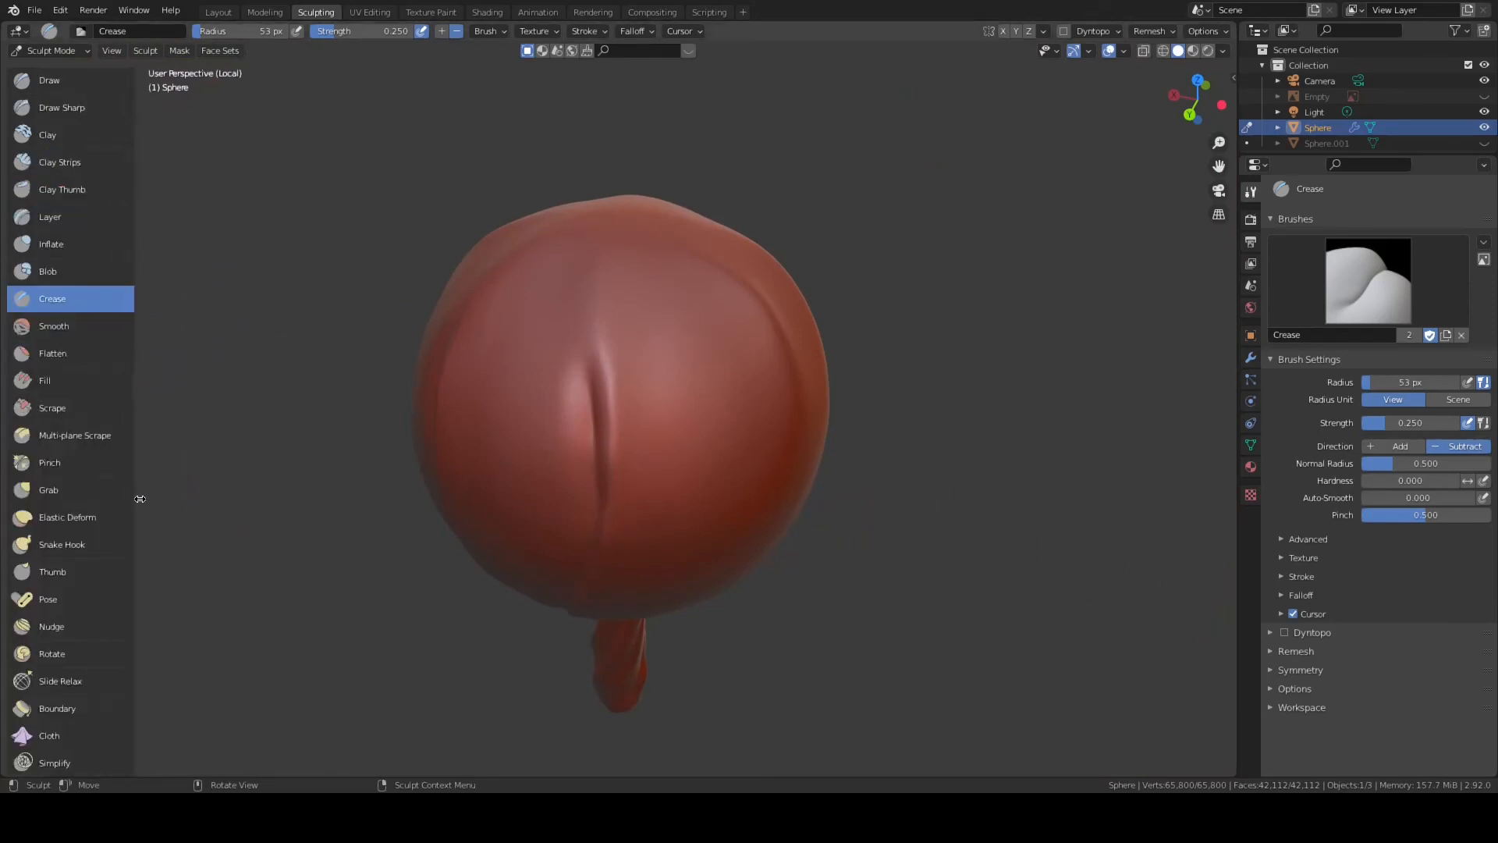
pyautogui.click(58, 408)
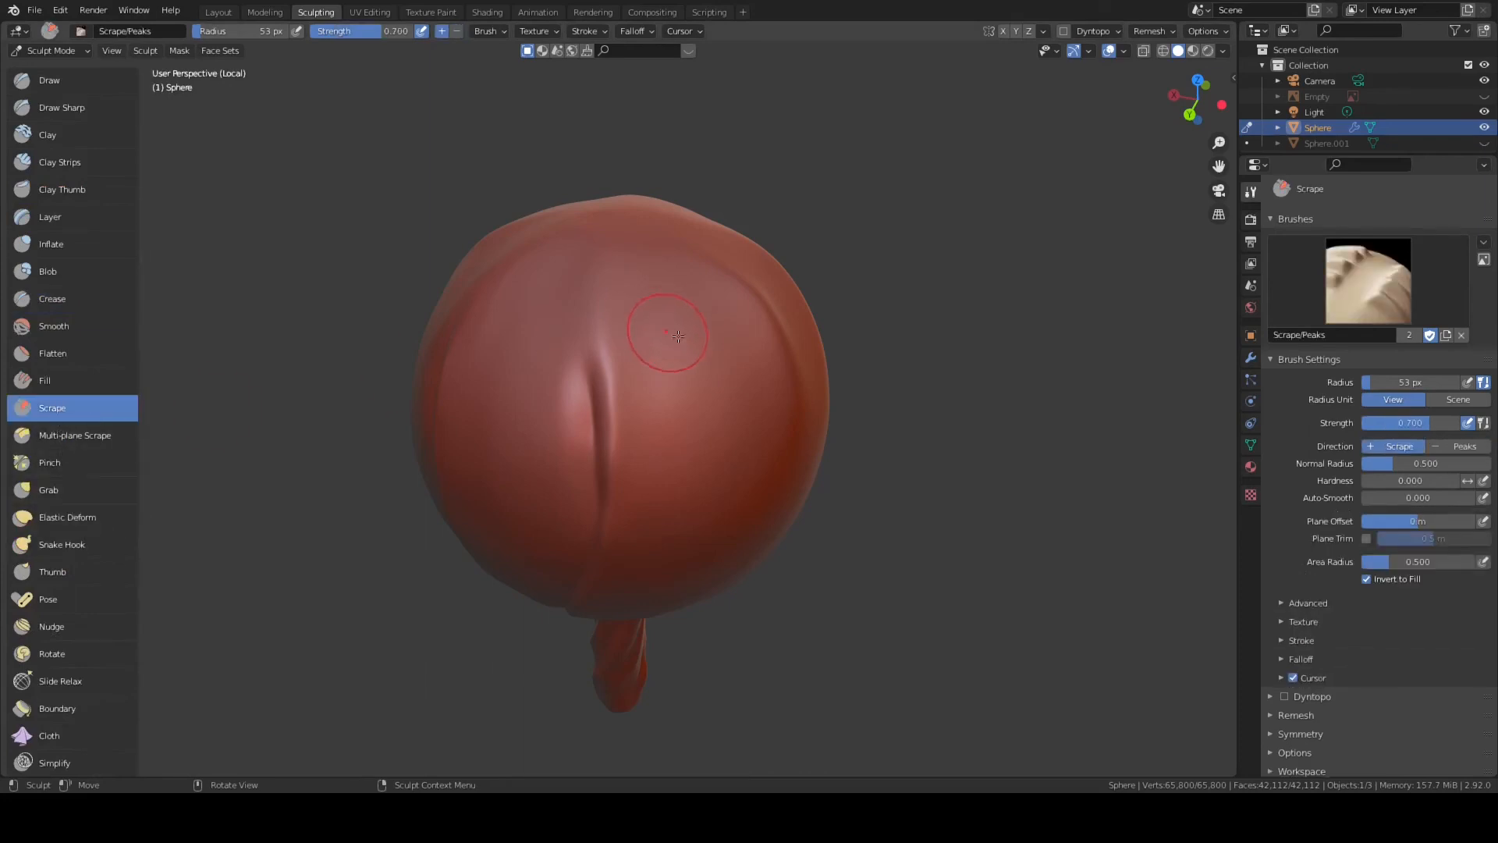
pyautogui.moveTo(915, 324); pyautogui.dragTo(712, 364, button='middle')
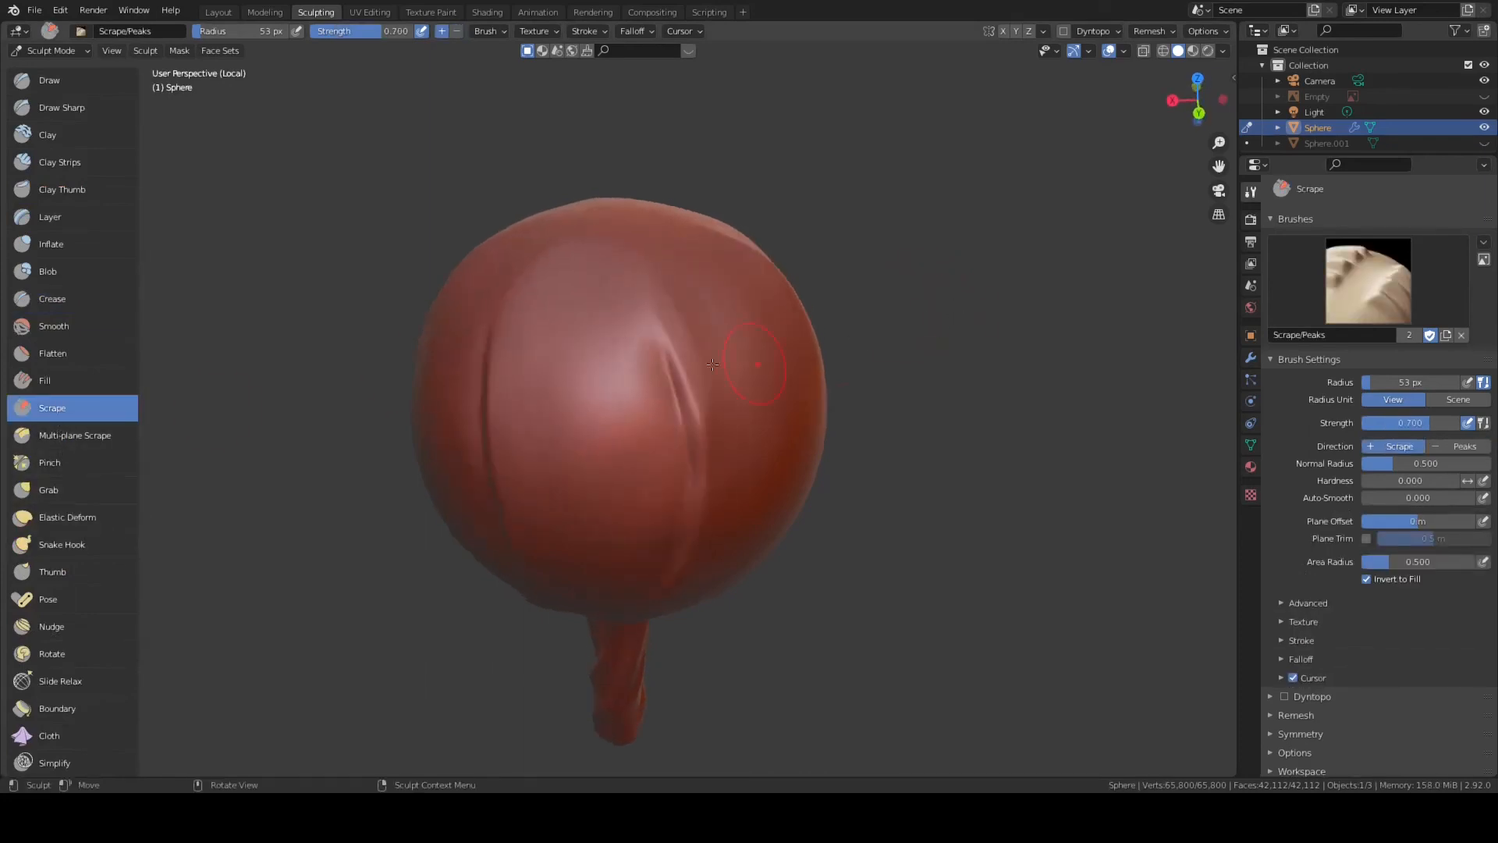
pyautogui.moveTo(690, 314); pyautogui.dragTo(595, 396, button='middle')
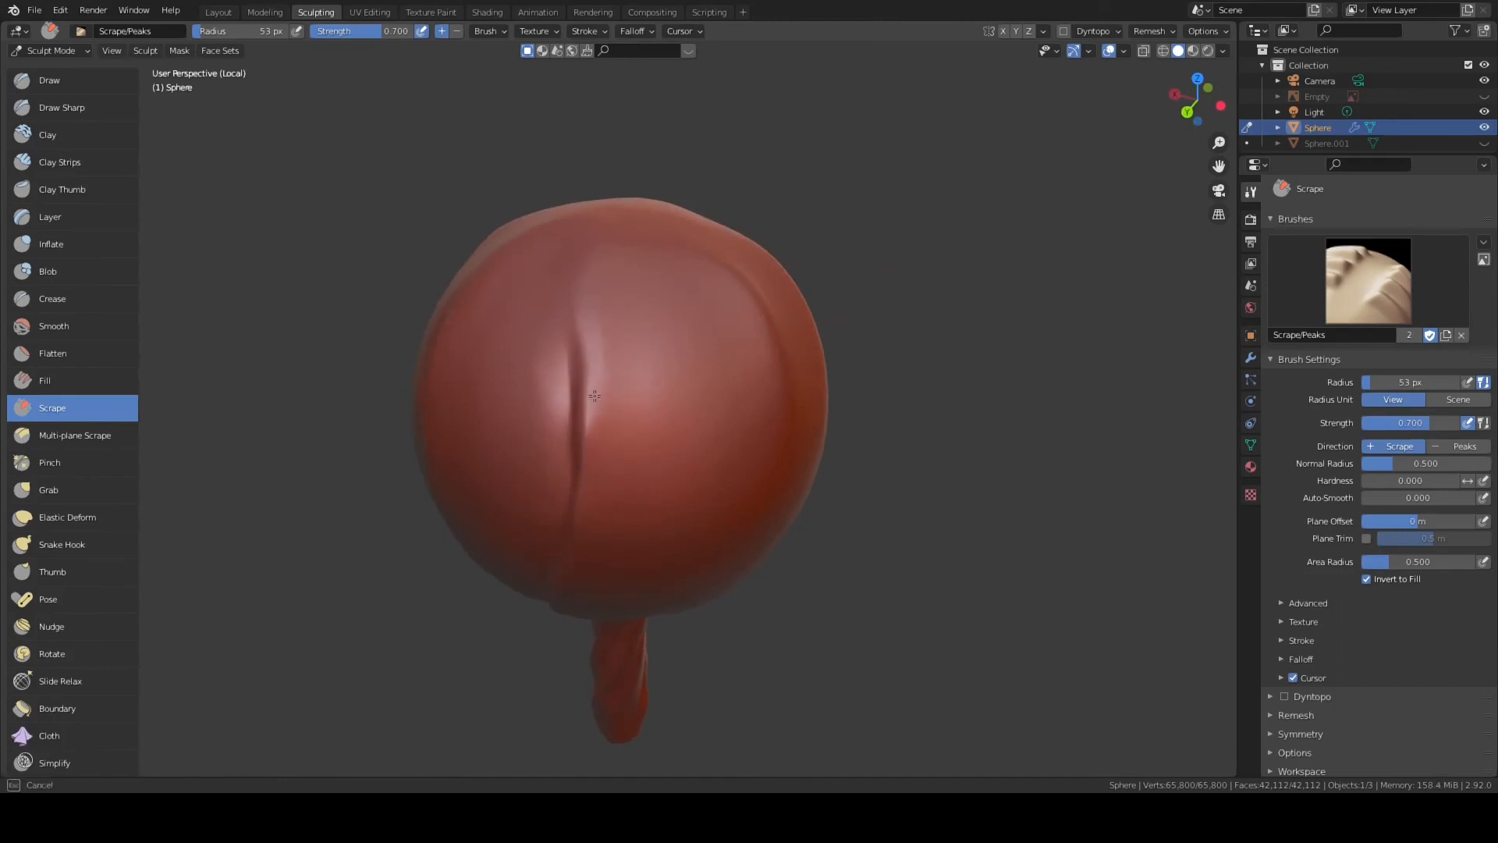
pyautogui.moveTo(602, 383); pyautogui.dragTo(582, 305)
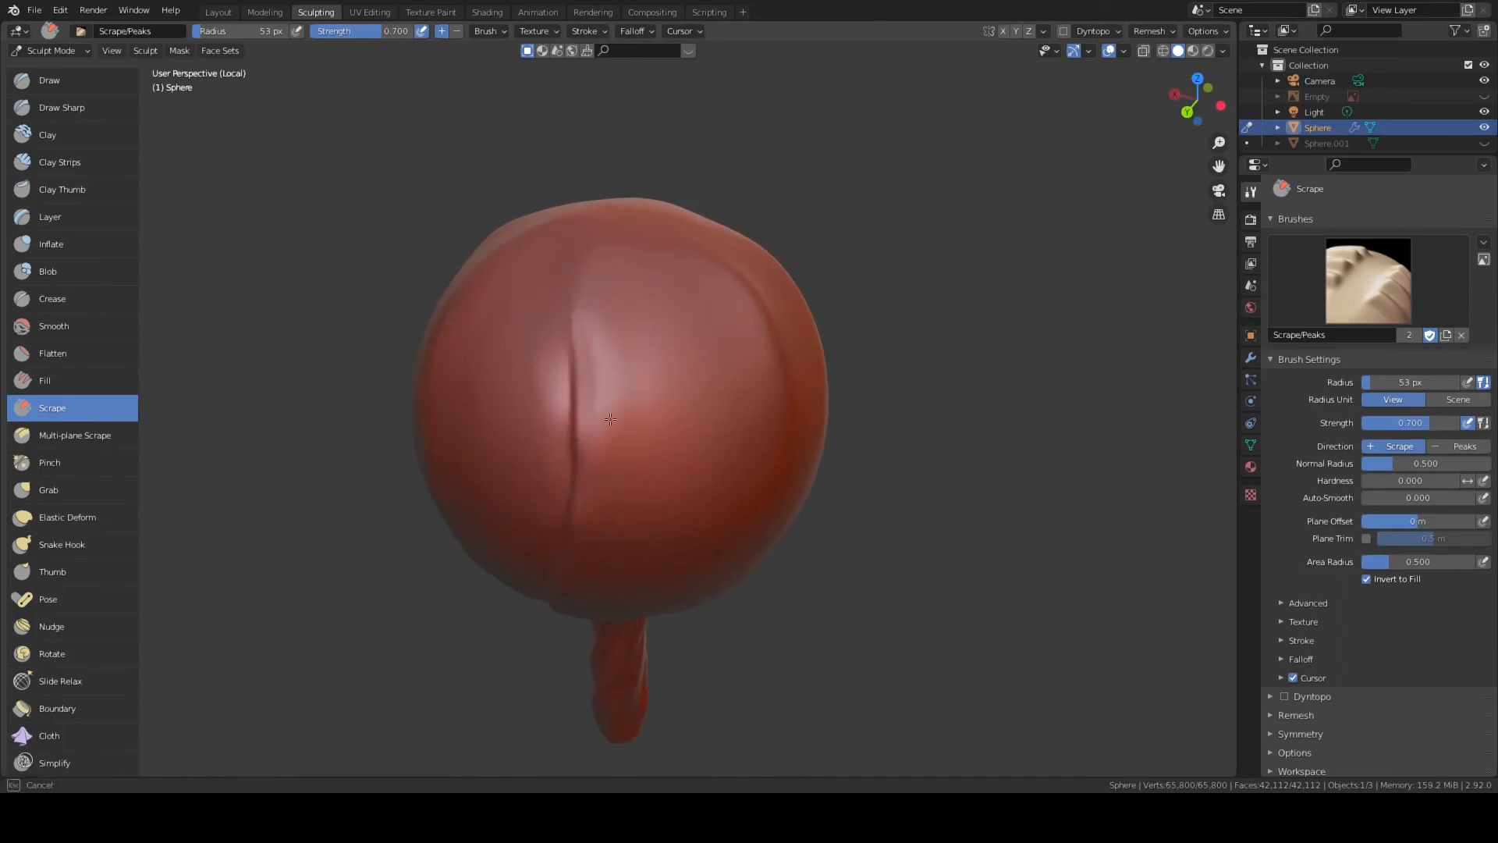
# - Carve long creases with the Crease brush from the side of the ball down toward the neck
pyautogui.moveTo(610, 419); pyautogui.dragTo(899, 312, button='middle')
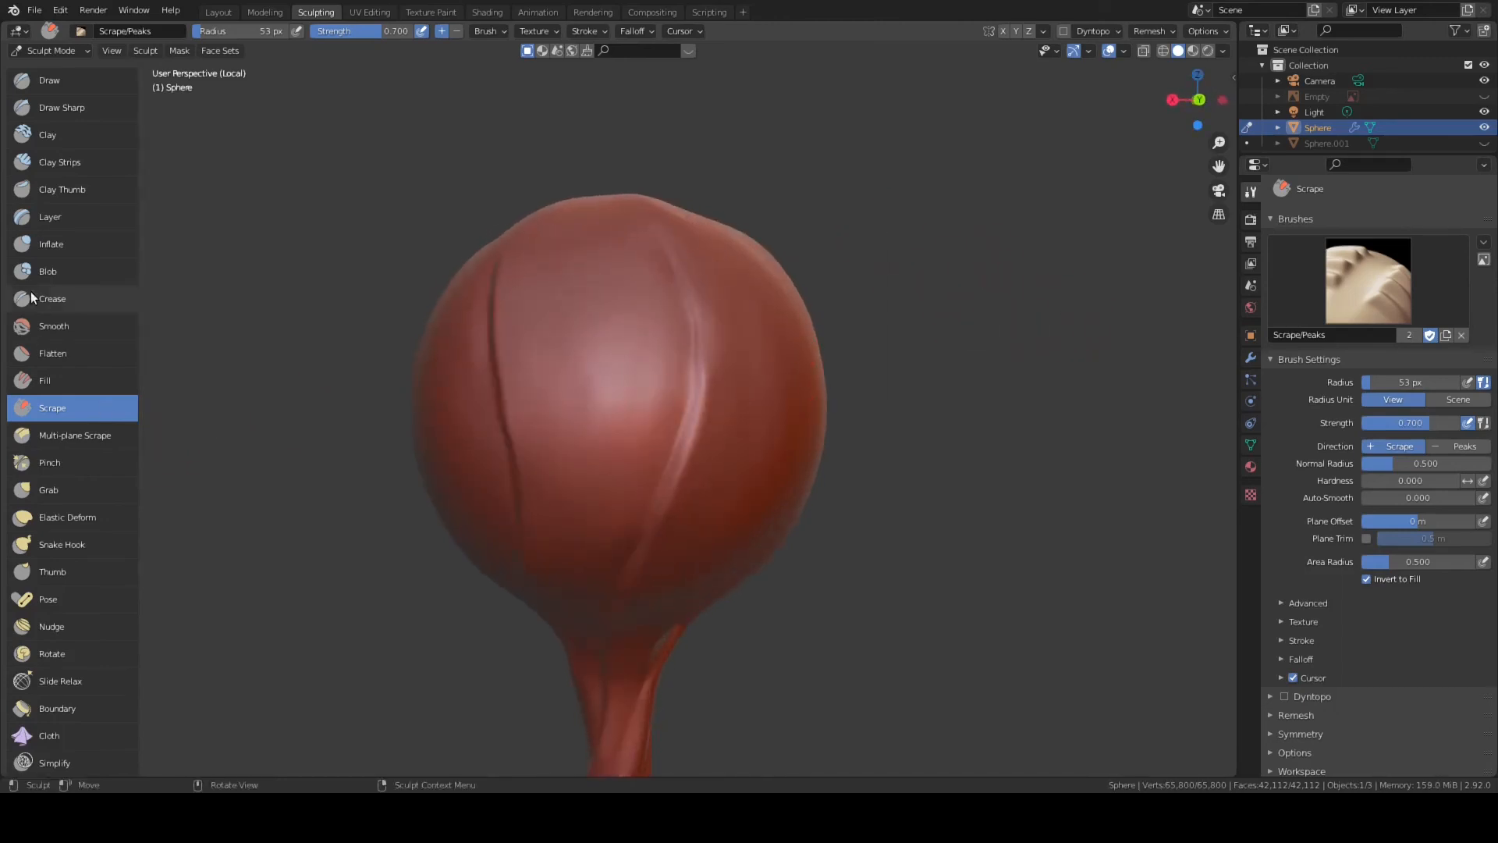
pyautogui.click(33, 297)
pyautogui.moveTo(697, 339); pyautogui.dragTo(603, 656)
pyautogui.moveTo(870, 283)
pyautogui.mouseDown(button='middle')
pyautogui.moveTo(903, 290)
pyautogui.moveTo(901, 332)
pyautogui.moveTo(851, 351)
pyautogui.mouseUp(button='middle')
pyautogui.moveTo(882, 297); pyautogui.dragTo(691, 358, button='middle')
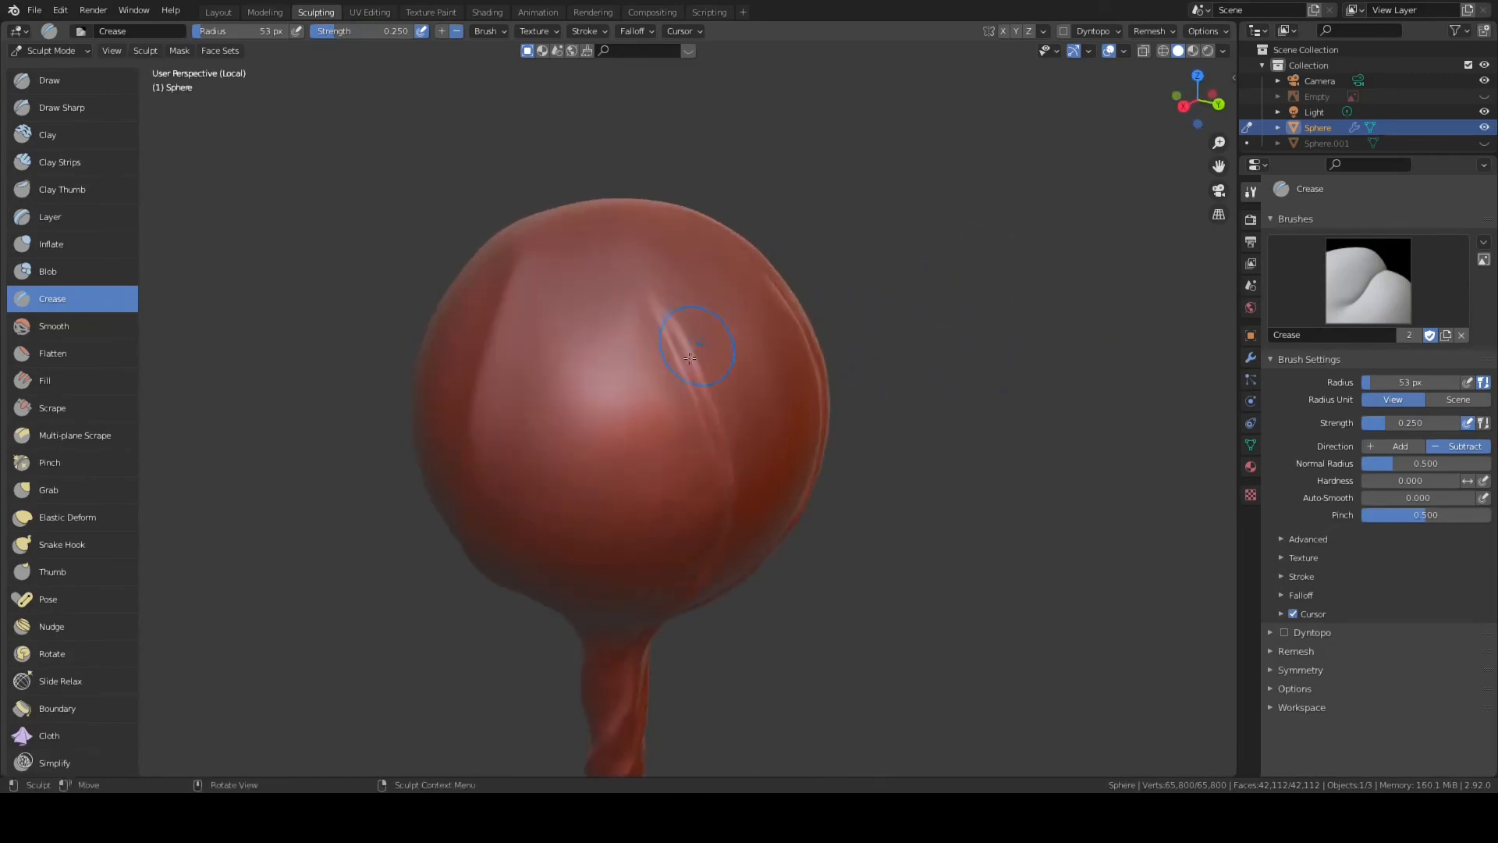
pyautogui.moveTo(866, 437)
pyautogui.mouseDown(button='middle')
pyautogui.moveTo(910, 338)
pyautogui.moveTo(874, 320)
pyautogui.mouseUp(button='middle')
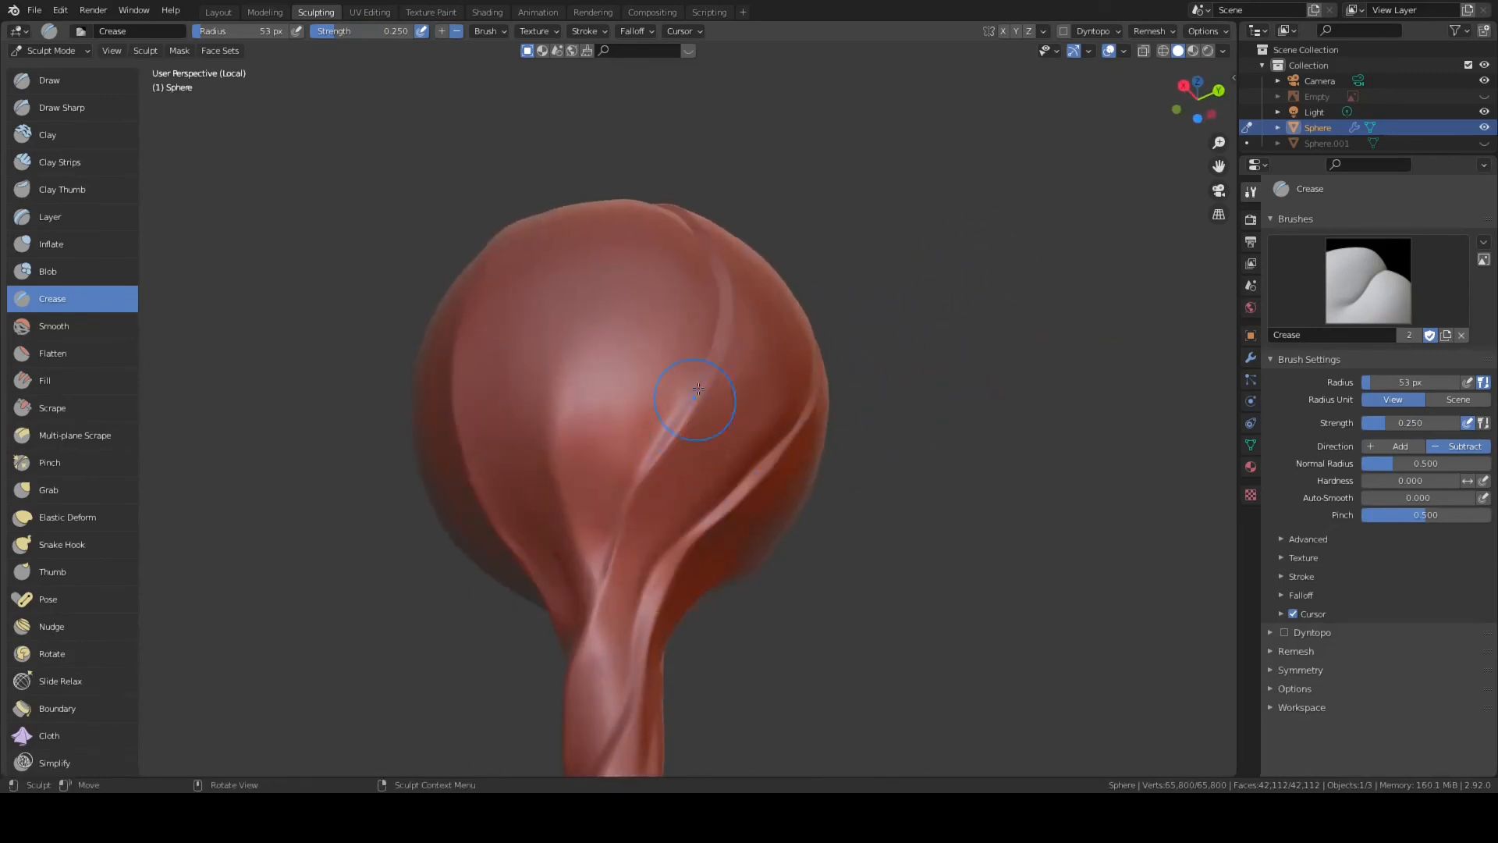
pyautogui.moveTo(697, 396); pyautogui.dragTo(644, 485)
# - Deepen the creases where the underside of the ball gathers into the twisted neck
pyautogui.moveTo(847, 288); pyautogui.dragTo(768, 300, button='middle')
pyautogui.moveTo(714, 528); pyautogui.dragTo(681, 527, button='middle')
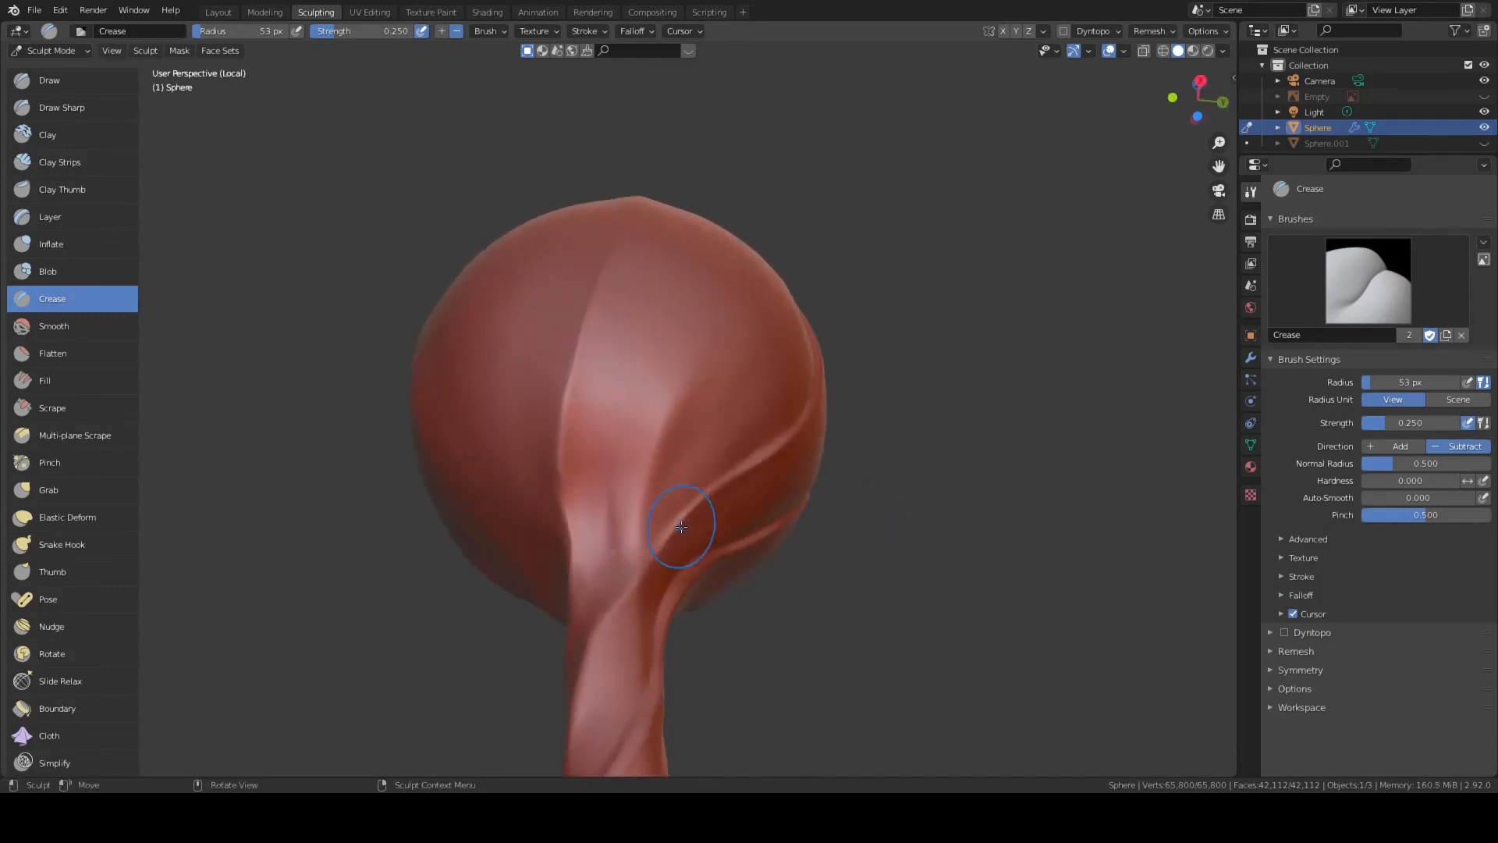
pyautogui.moveTo(590, 633); pyautogui.dragTo(585, 660)
pyautogui.moveTo(759, 472); pyautogui.dragTo(692, 504, button='middle')
pyautogui.moveTo(696, 371); pyautogui.dragTo(624, 668)
pyautogui.moveTo(846, 421); pyautogui.dragTo(780, 415, button='middle')
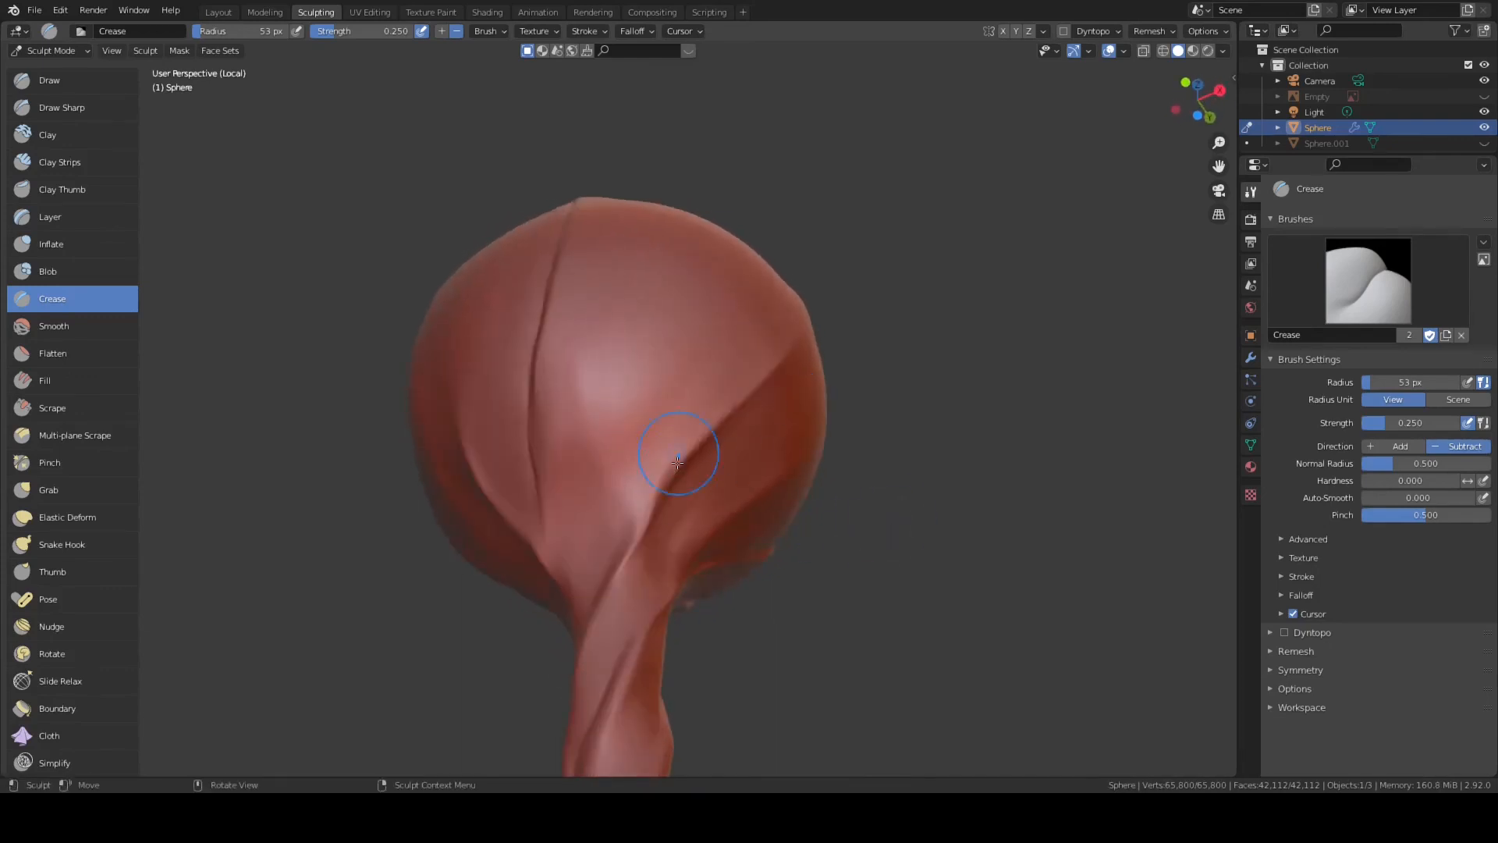
# - Extend the diagonal folds around the lower ball and carve a short vertical crease on its upper side
pyautogui.moveTo(730, 437); pyautogui.dragTo(617, 530)
pyautogui.moveTo(768, 410); pyautogui.dragTo(678, 407, button='middle')
pyautogui.moveTo(745, 390)
pyautogui.mouseDown()
pyautogui.moveTo(719, 518)
pyautogui.moveTo(694, 547)
pyautogui.mouseUp()
pyautogui.moveTo(726, 390); pyautogui.dragTo(721, 507, button='middle')
pyautogui.moveTo(654, 308); pyautogui.dragTo(667, 404)
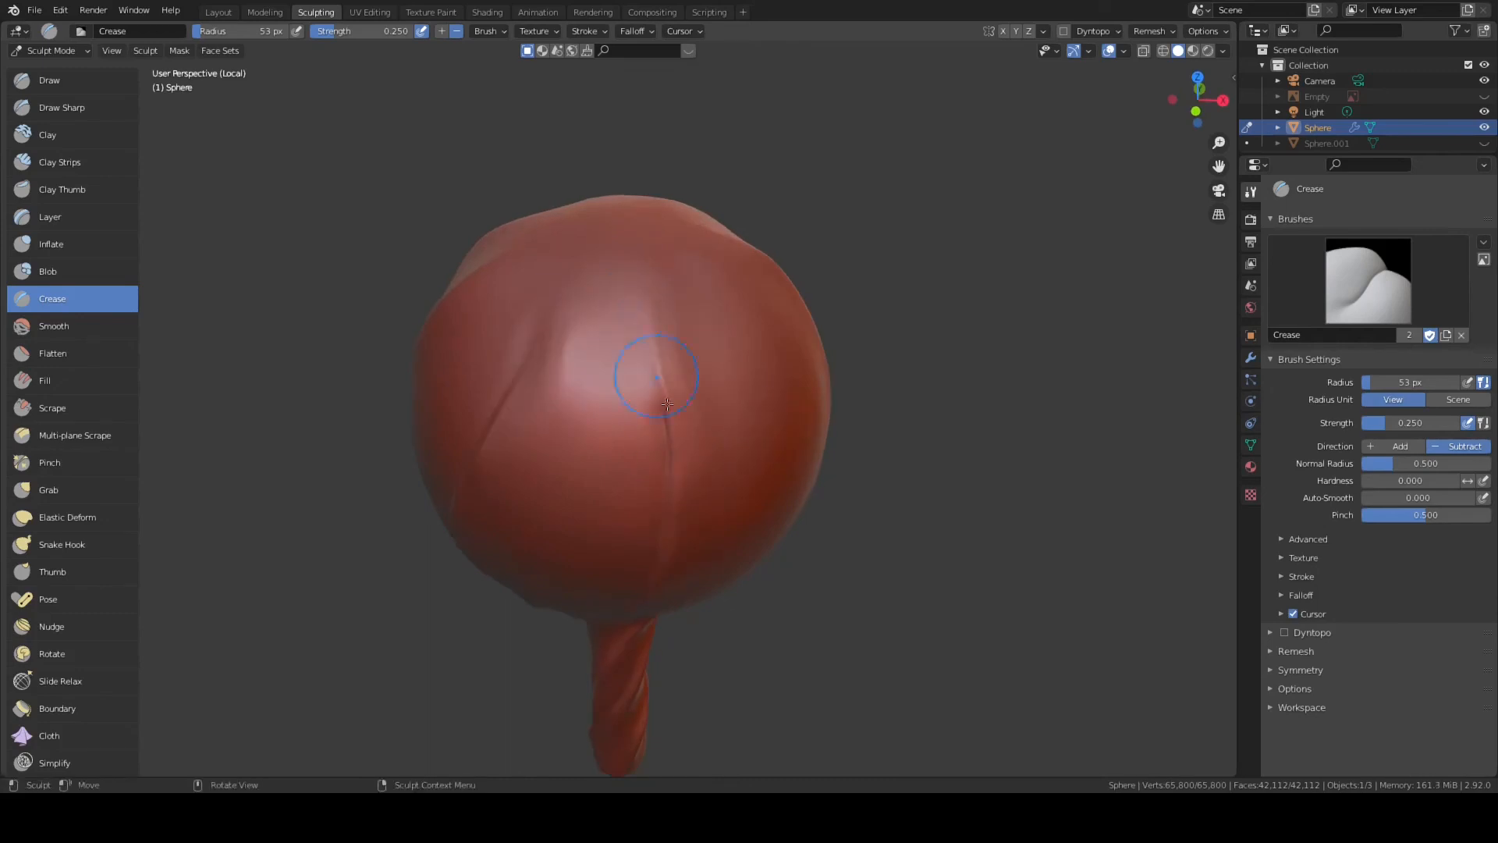
pyautogui.moveTo(671, 387); pyautogui.dragTo(682, 433, button='middle')
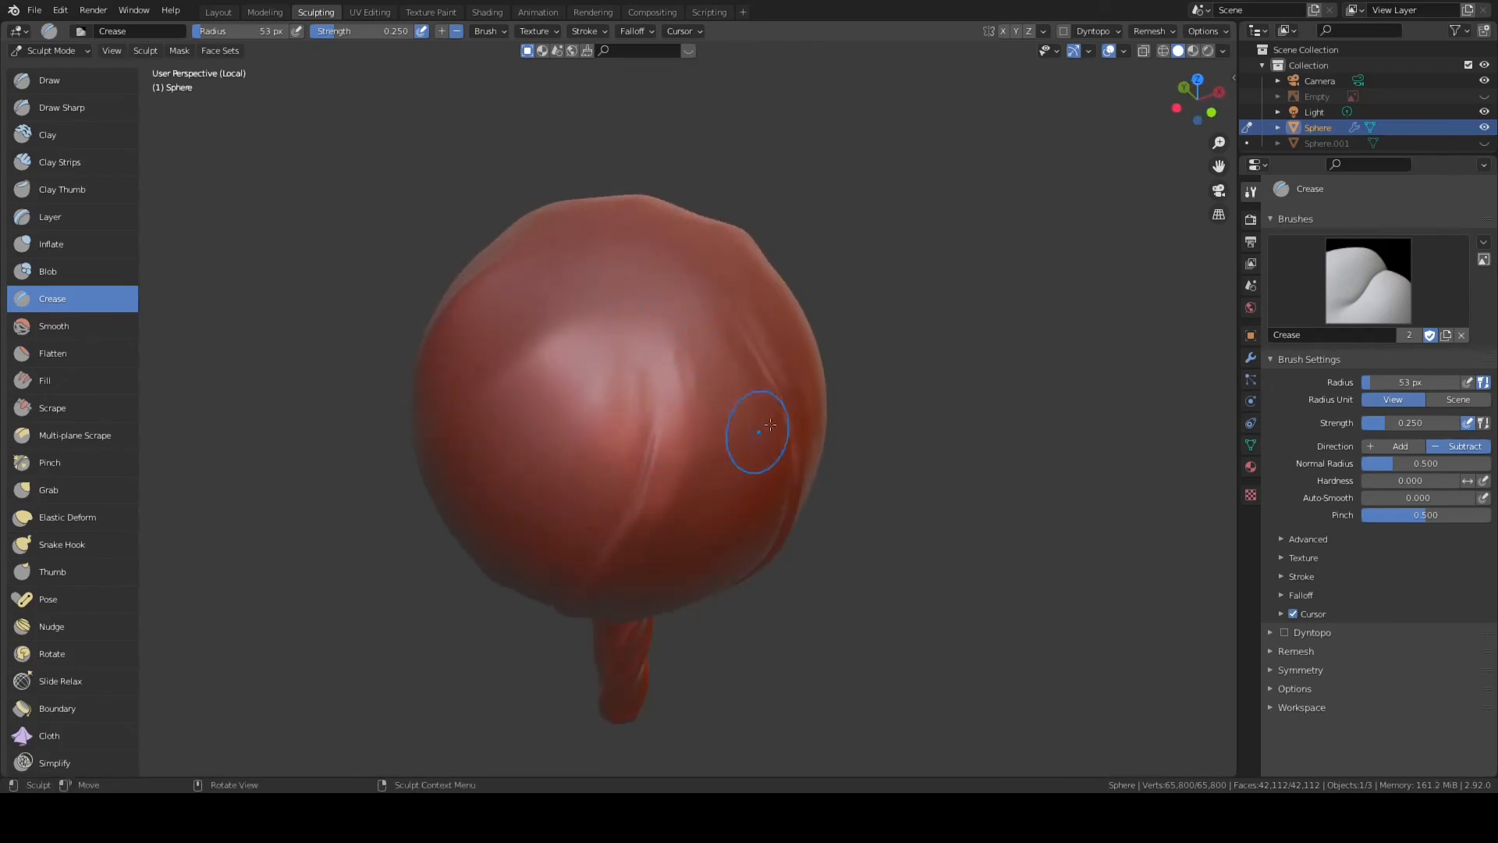
# - Carve several more curved creases on the remaining side of the ball, converging from its middle into the neck
pyautogui.moveTo(770, 425); pyautogui.dragTo(761, 343, button='middle')
pyautogui.moveTo(728, 311); pyautogui.dragTo(633, 613)
pyautogui.moveTo(726, 437); pyautogui.dragTo(718, 390, button='middle')
pyautogui.moveTo(681, 390); pyautogui.dragTo(619, 558)
pyautogui.moveTo(752, 406)
pyautogui.mouseDown(button='middle')
pyautogui.moveTo(751, 379)
pyautogui.moveTo(750, 398)
pyautogui.mouseUp(button='middle')
pyautogui.moveTo(711, 425)
pyautogui.mouseDown()
pyautogui.moveTo(647, 493)
pyautogui.moveTo(620, 566)
pyautogui.mouseUp()
pyautogui.moveTo(753, 448); pyautogui.dragTo(784, 461, button='middle')
pyautogui.moveTo(713, 484); pyautogui.dragTo(644, 597)
pyautogui.moveTo(695, 460); pyautogui.dragTo(726, 453, button='middle')
pyautogui.moveTo(620, 472); pyautogui.dragTo(600, 578)
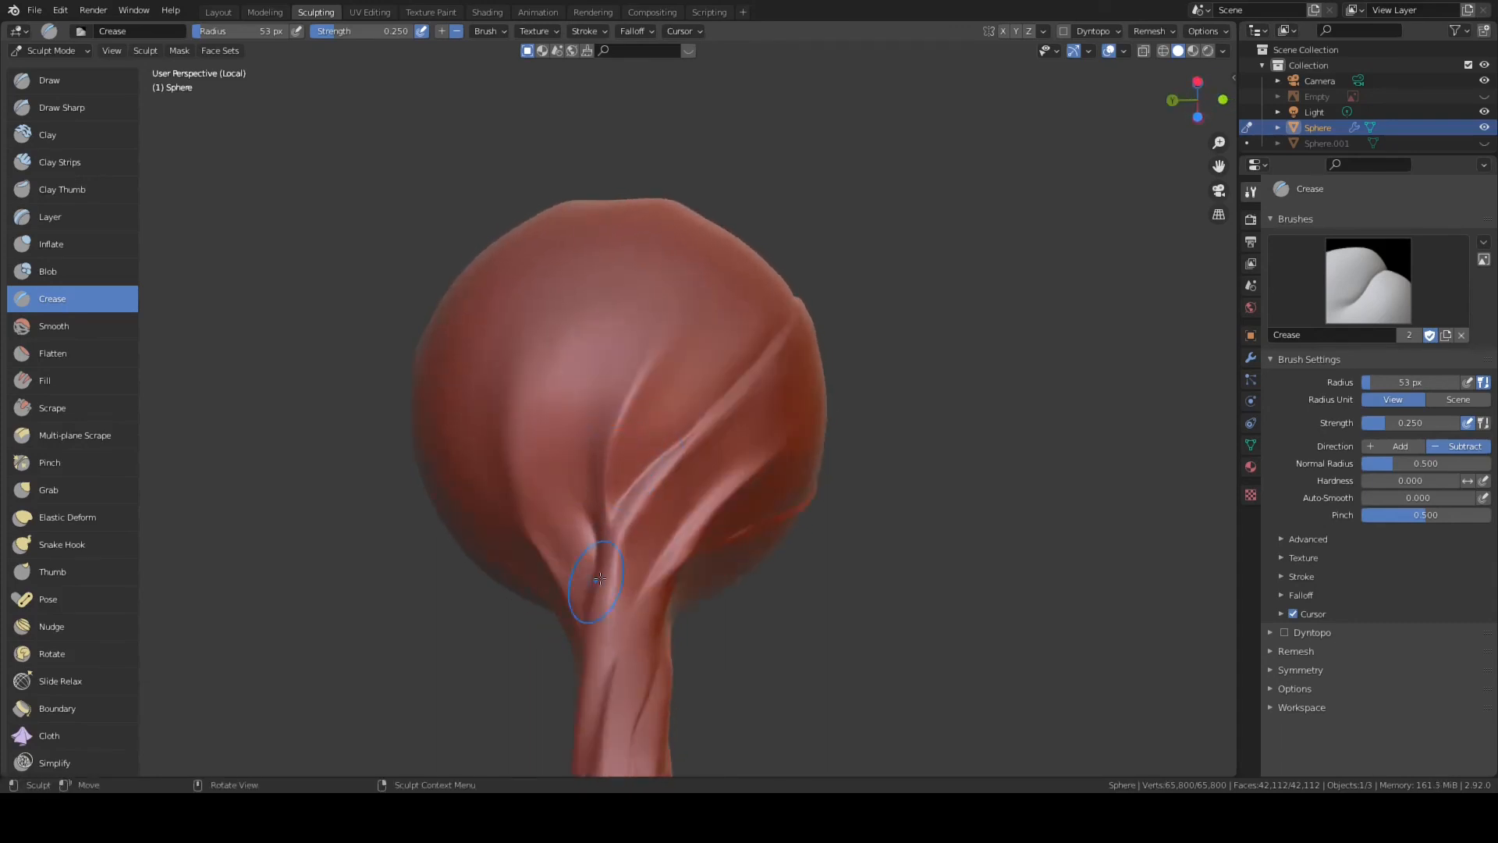
# - Check the new creases around the wrapper and save the blend file
pyautogui.moveTo(600, 579); pyautogui.dragTo(731, 429, button='middle')
pyautogui.moveTo(831, 371)
pyautogui.mouseDown(button='middle')
pyautogui.moveTo(779, 469)
pyautogui.moveTo(745, 472)
pyautogui.mouseUp(button='middle')
pyautogui.moveTo(662, 685); pyautogui.dragTo(815, 464, button='middle')
pyautogui.click(37, 10)
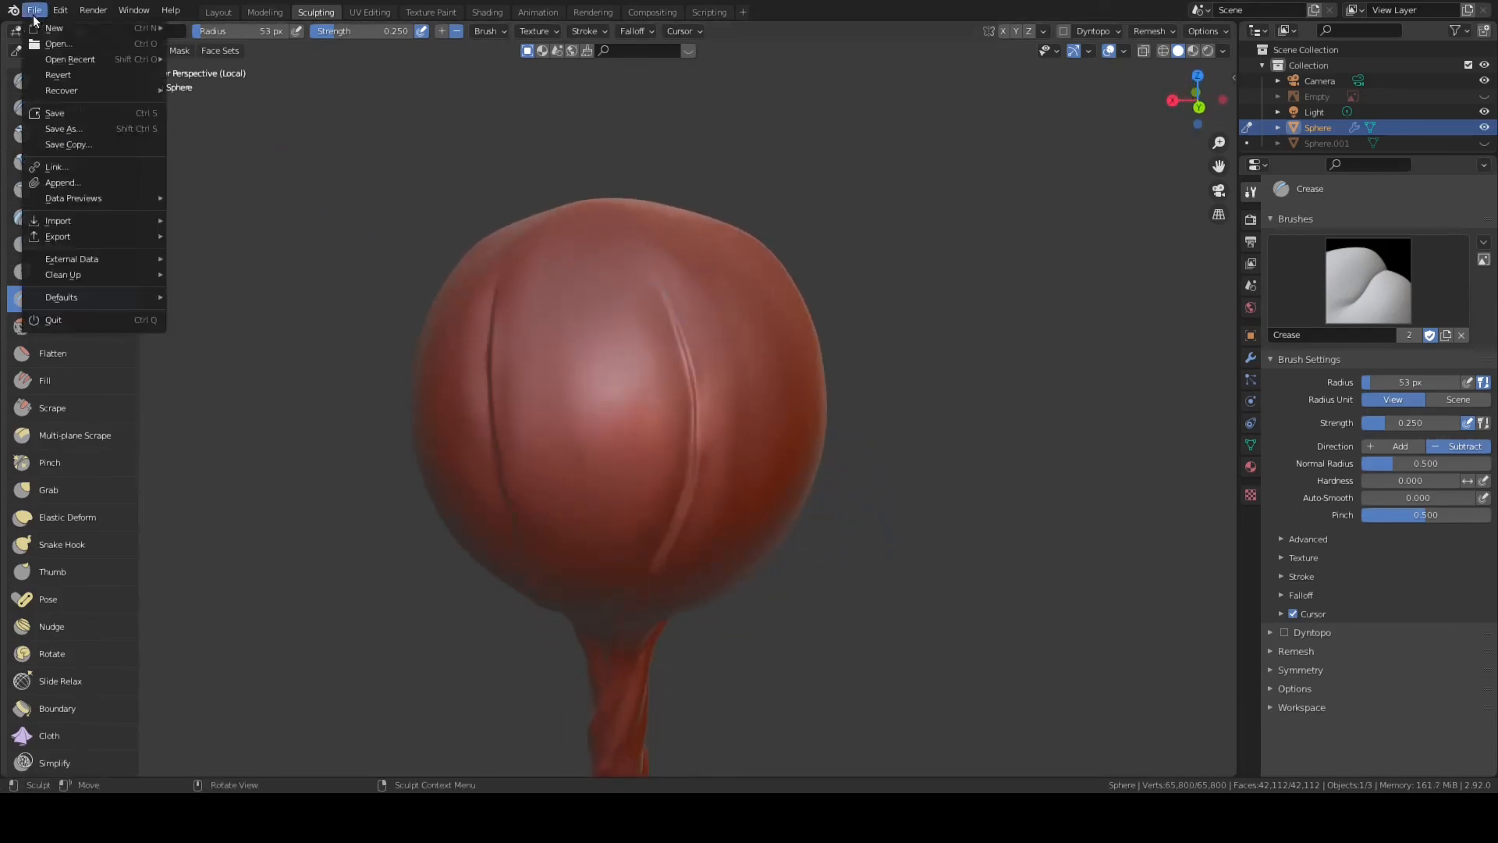
pyautogui.click(54, 114)
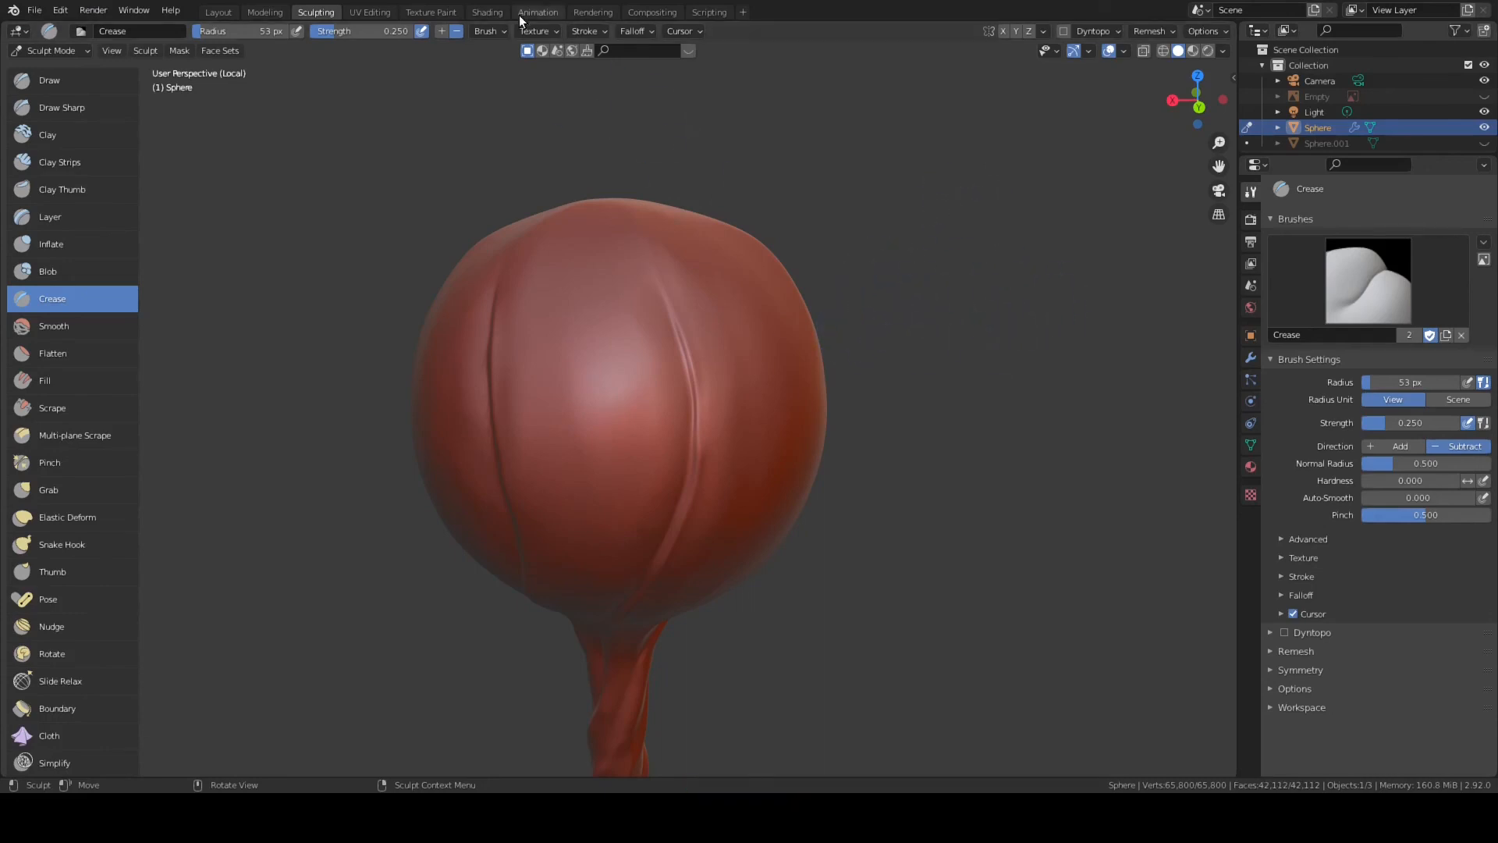
# - Unlink the Normal1 texture from the Normal Map node and rebake the multires normals into it
pyautogui.click(487, 12)
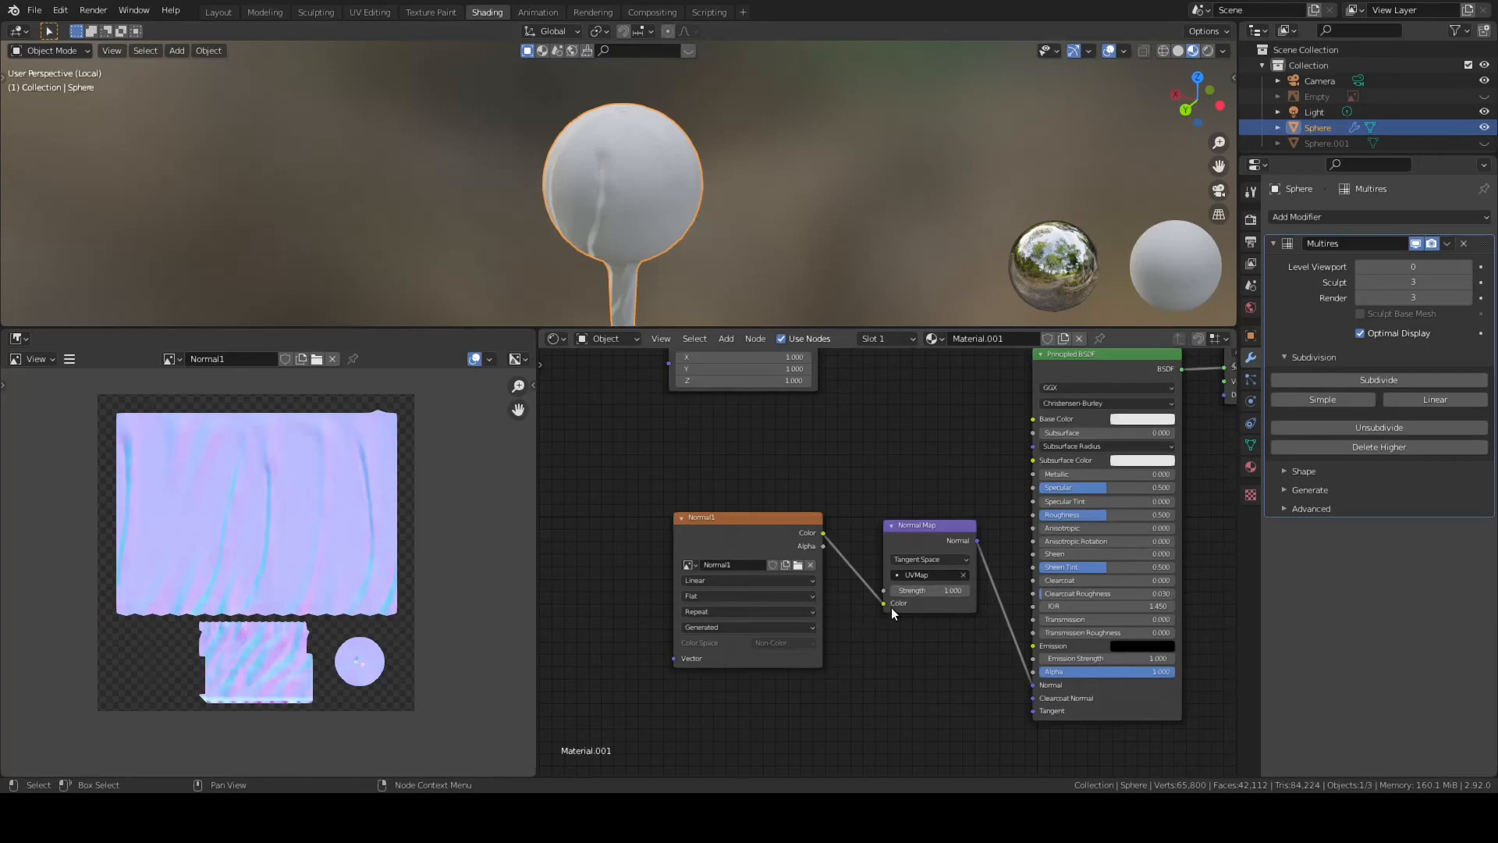
pyautogui.moveTo(884, 603); pyautogui.dragTo(873, 607)
pyautogui.scroll(2, 851, 504)
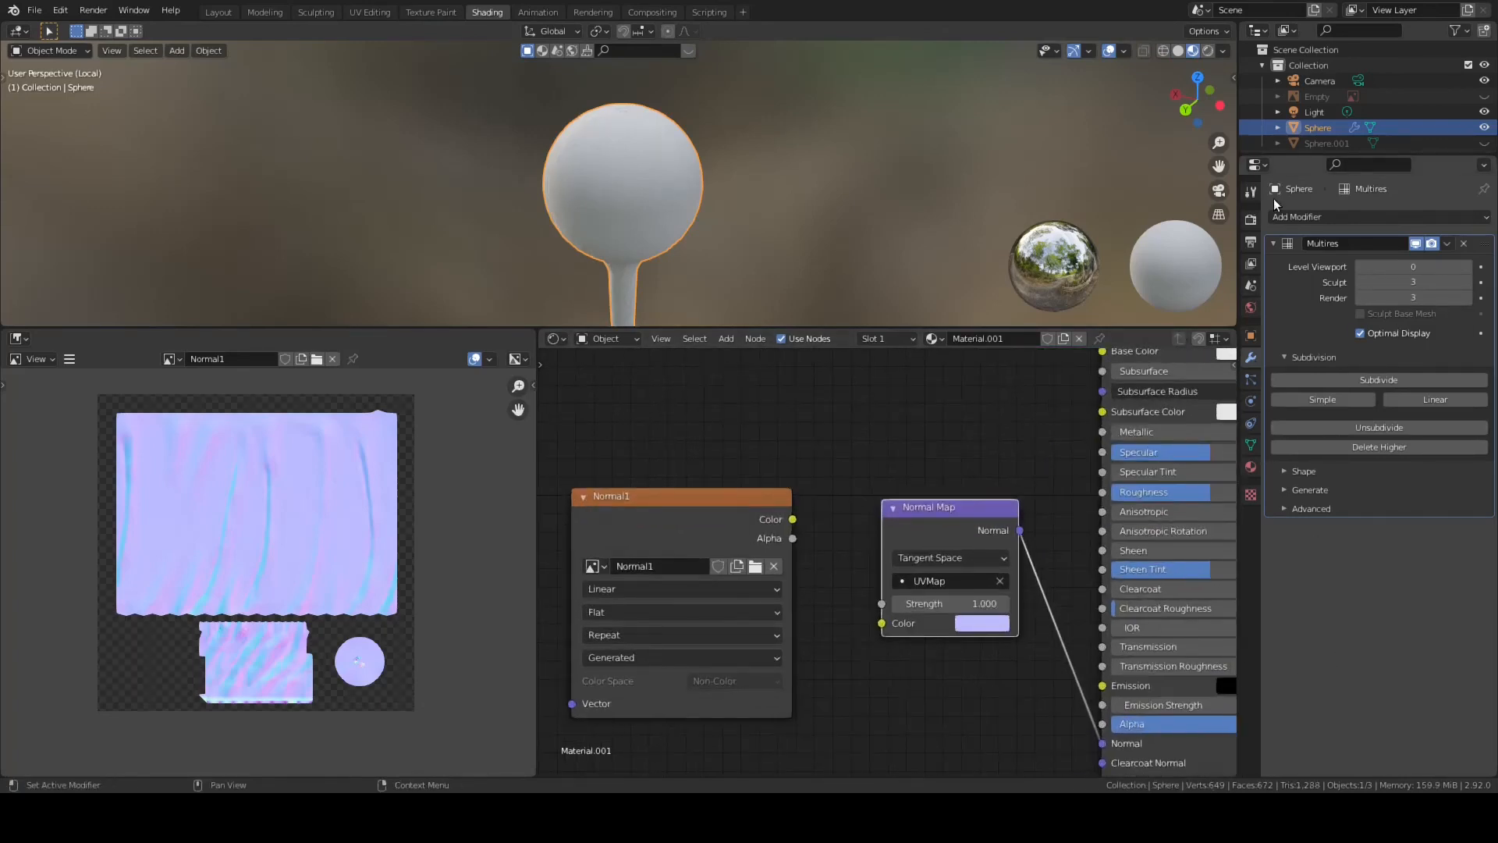
pyautogui.click(1251, 219)
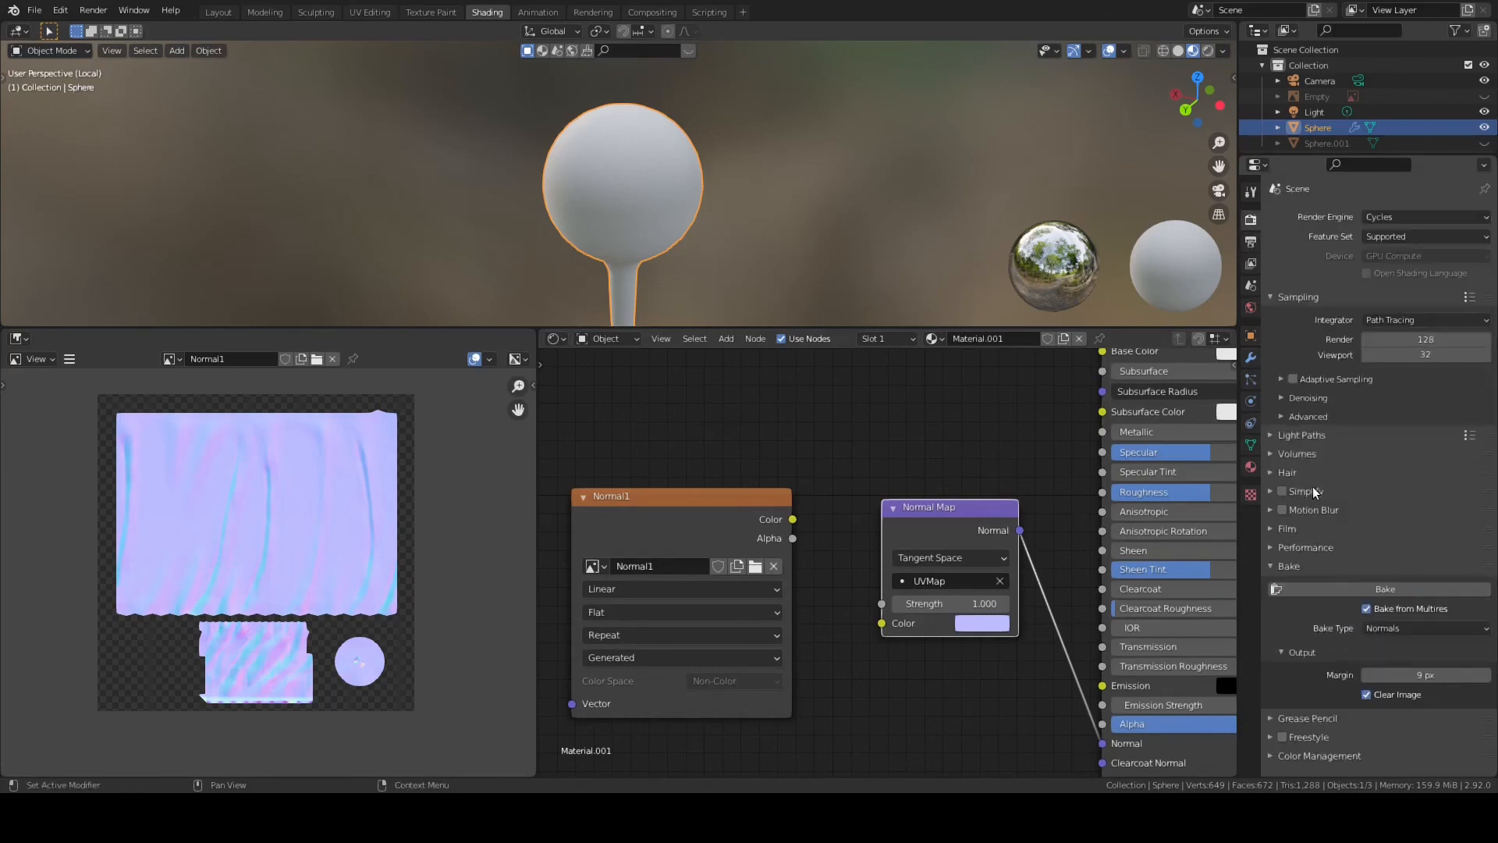
pyautogui.click(1392, 588)
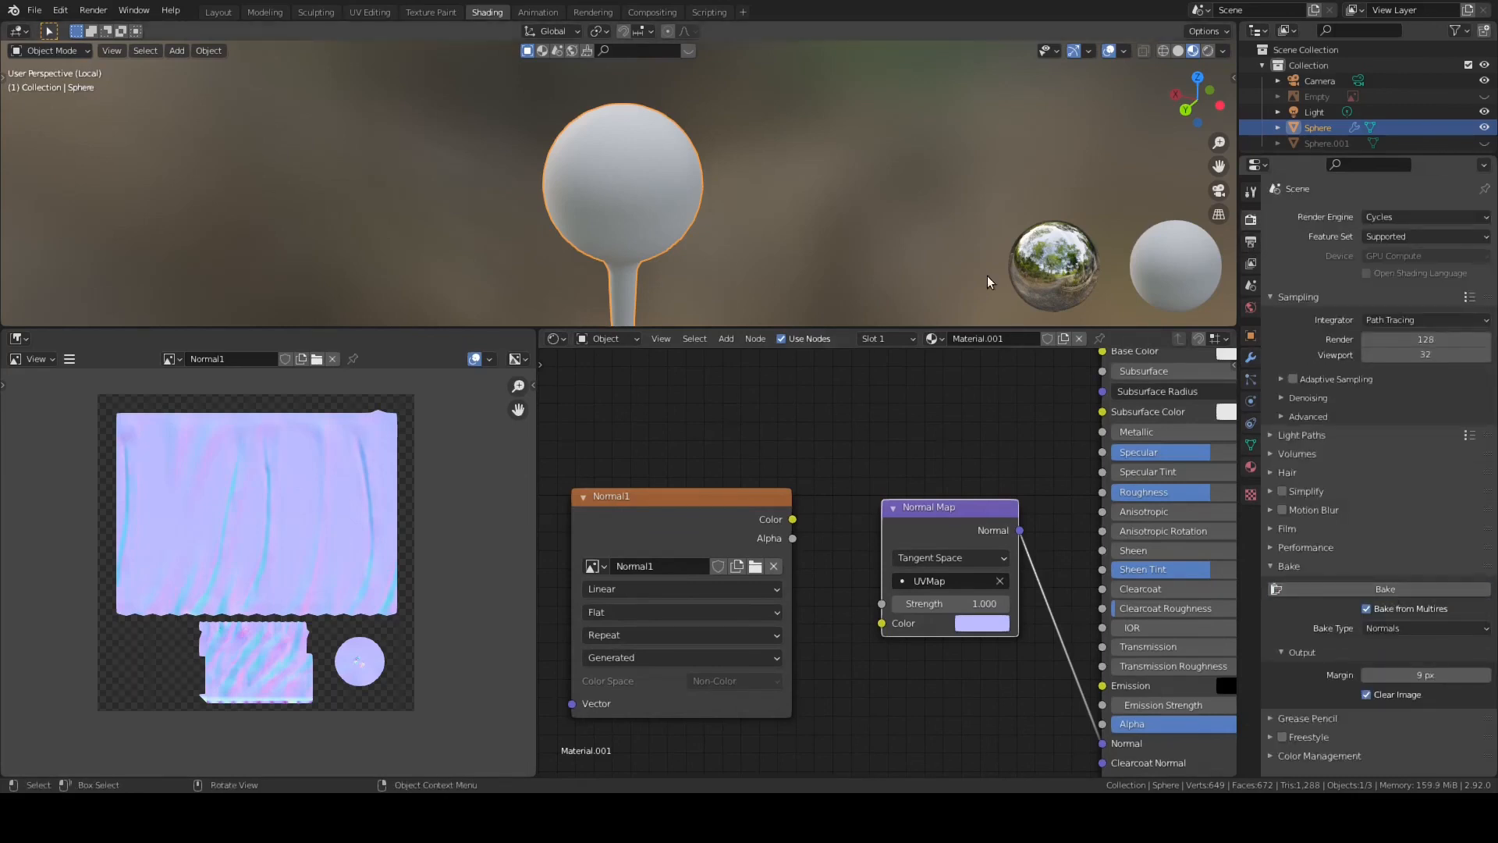
# - Reconnect the Normal1 texture's Color to the Normal Map node and try a strength of 1.600 on the wrapper
pyautogui.moveTo(792, 518); pyautogui.dragTo(881, 623)
pyautogui.moveTo(804, 305); pyautogui.dragTo(592, 217, button='middle')
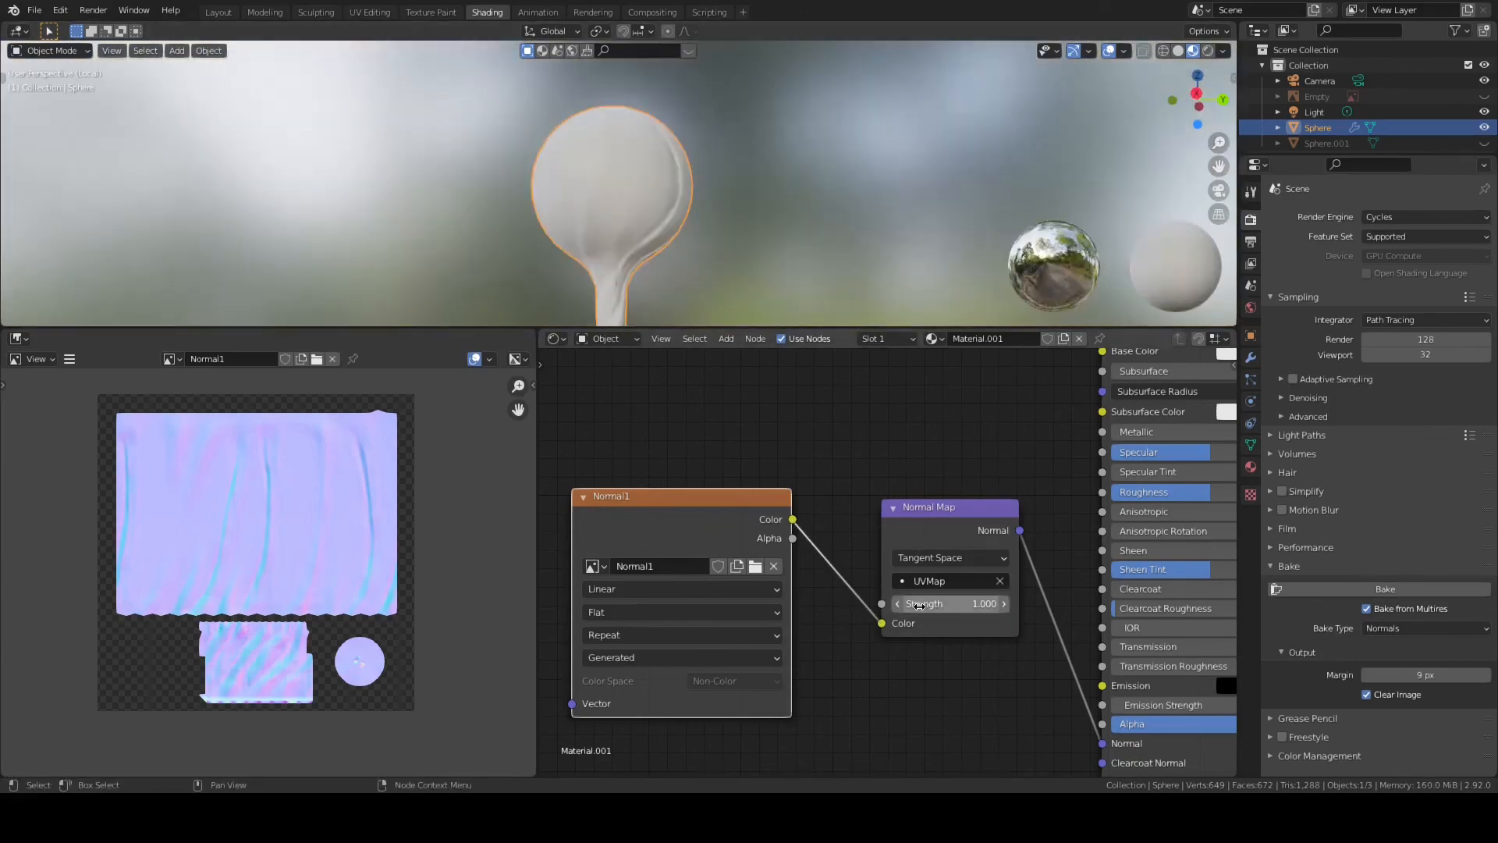
pyautogui.press('Return')
pyautogui.moveTo(800, 157); pyautogui.dragTo(879, 174, button='middle')
pyautogui.scroll(3, 816, 213)
pyautogui.scroll(-3, 819, 216)
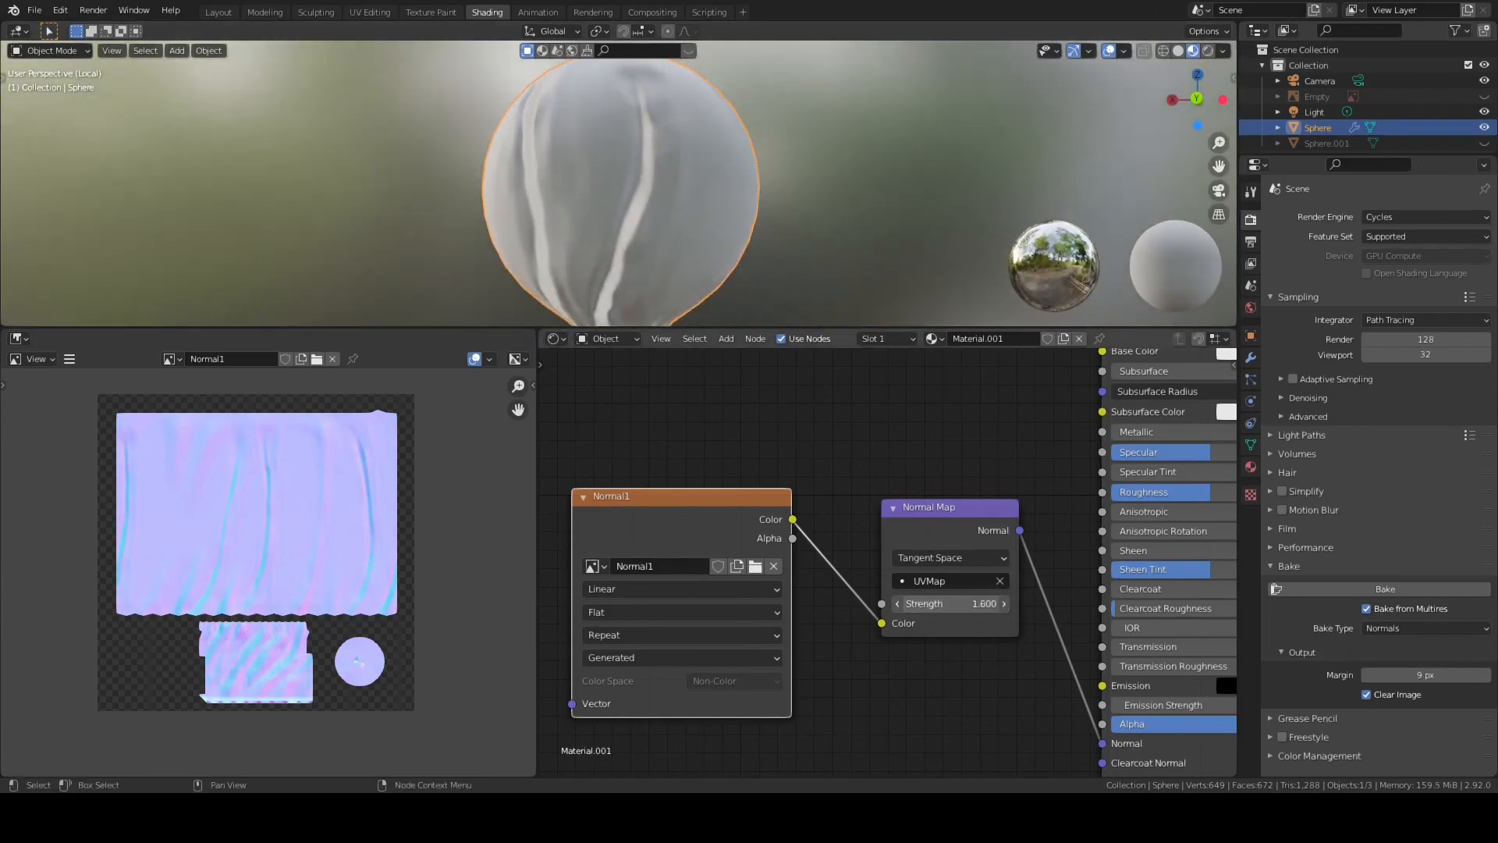
# - Set the Normal Map node's strength to 0.900 and save the blend file
pyautogui.moveTo(948, 603); pyautogui.dragTo(898, 603)
pyautogui.moveTo(827, 202); pyautogui.dragTo(760, 244, button='middle')
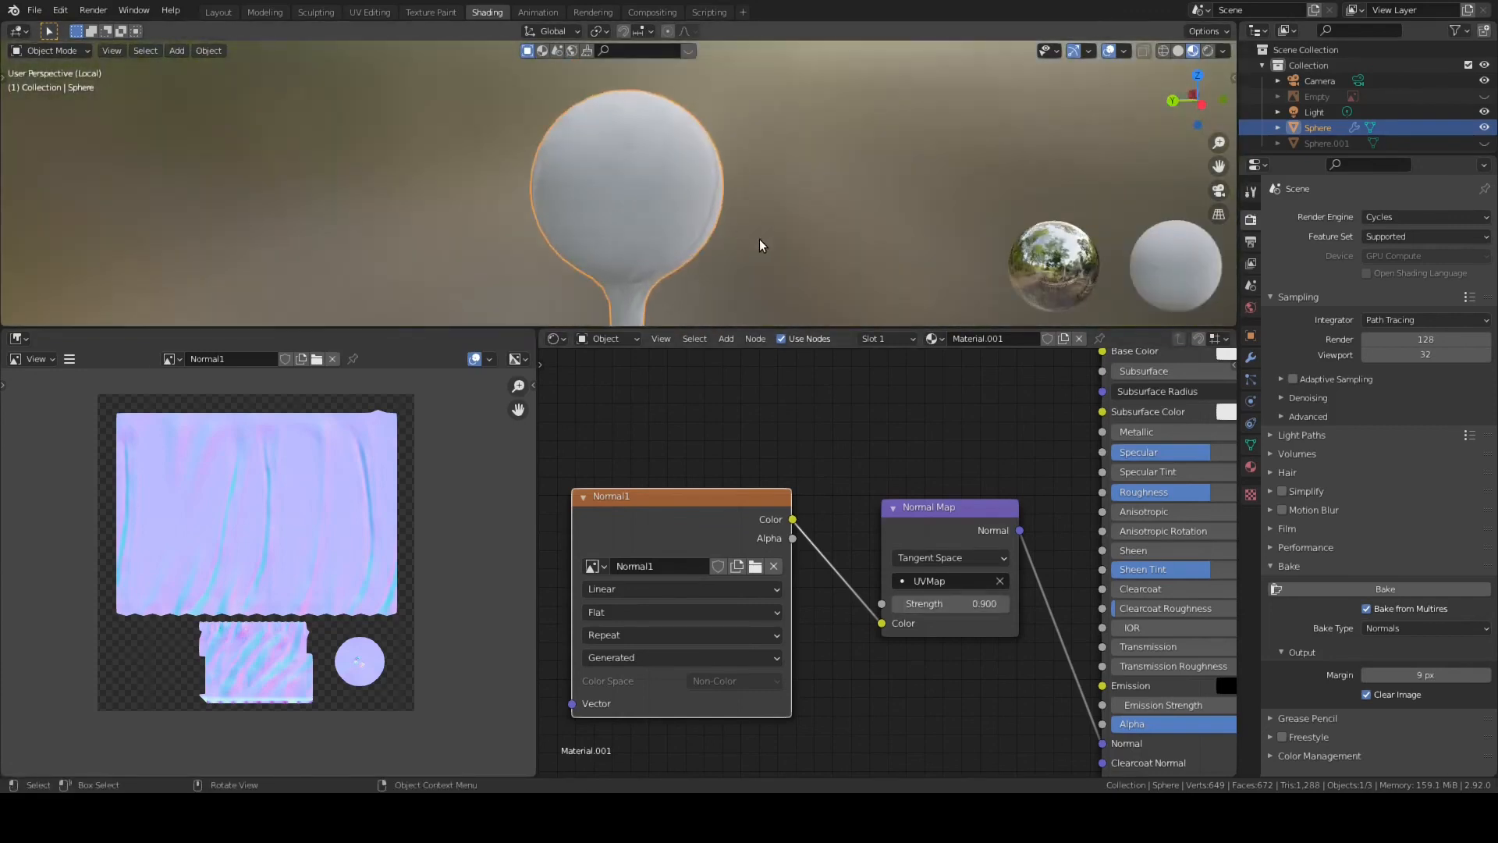
pyautogui.click(34, 10)
pyautogui.click(55, 113)
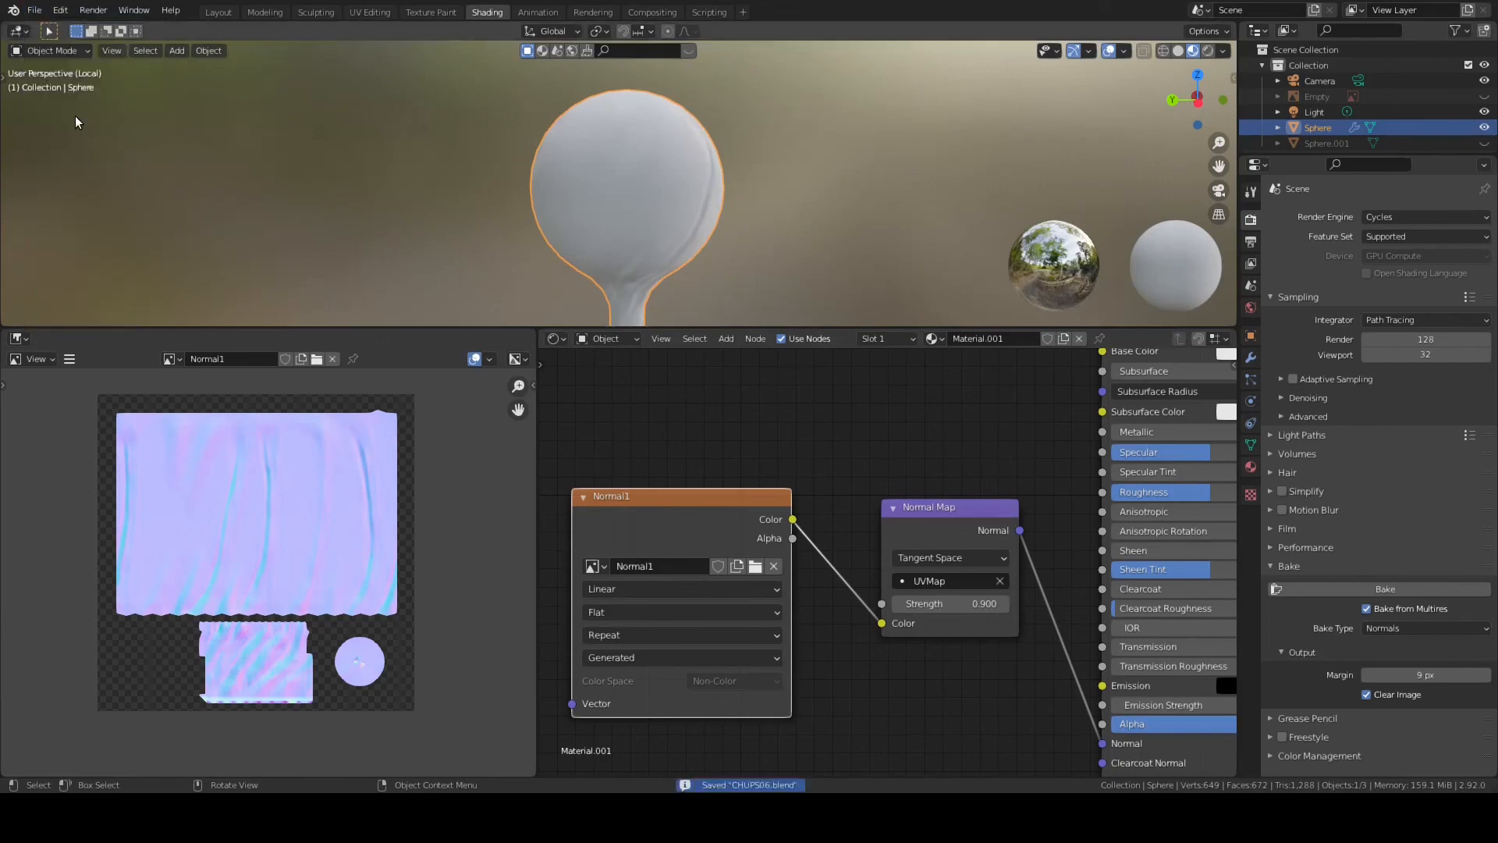